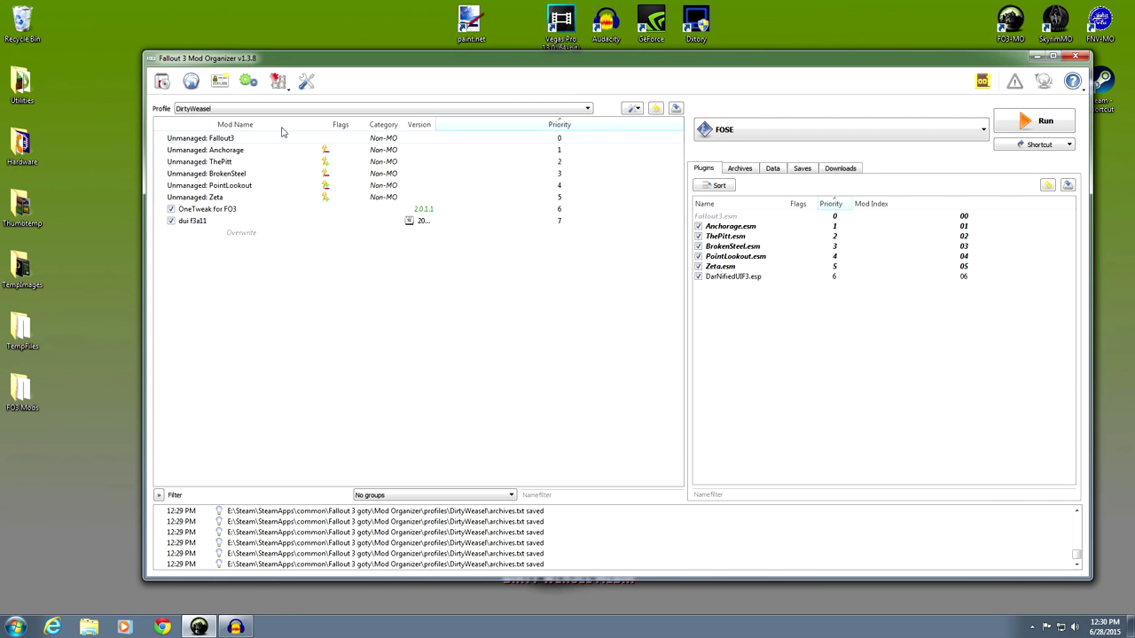
Step: Check the Automatic Archive Invalidation setting of the Vanilla and DirtyWeasel profiles
click(223, 86)
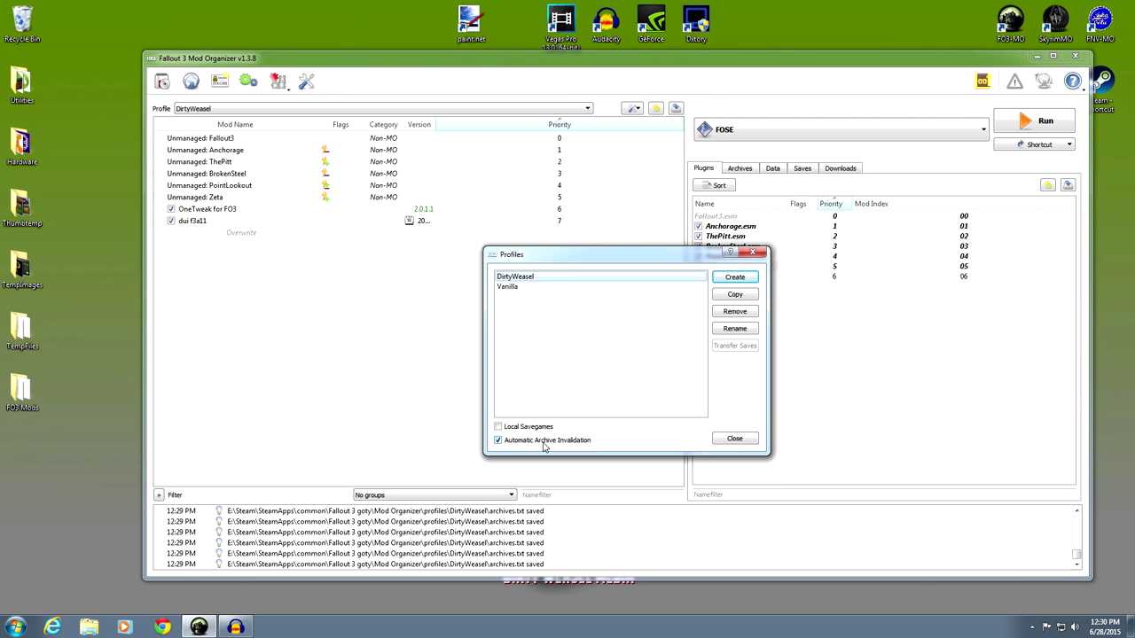
click(522, 288)
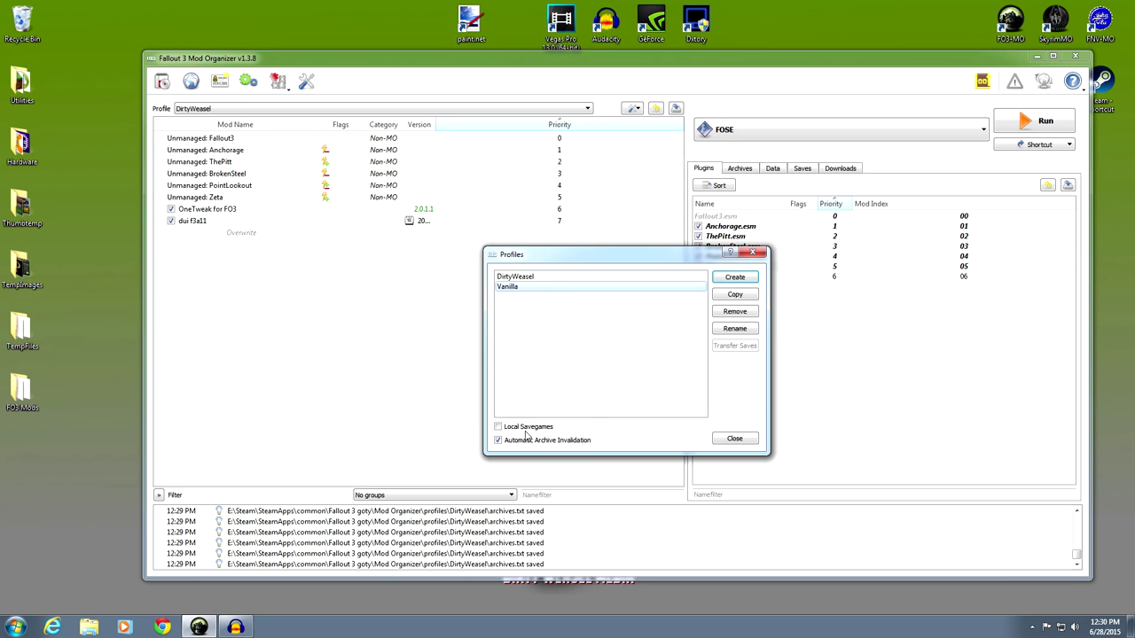
click(537, 278)
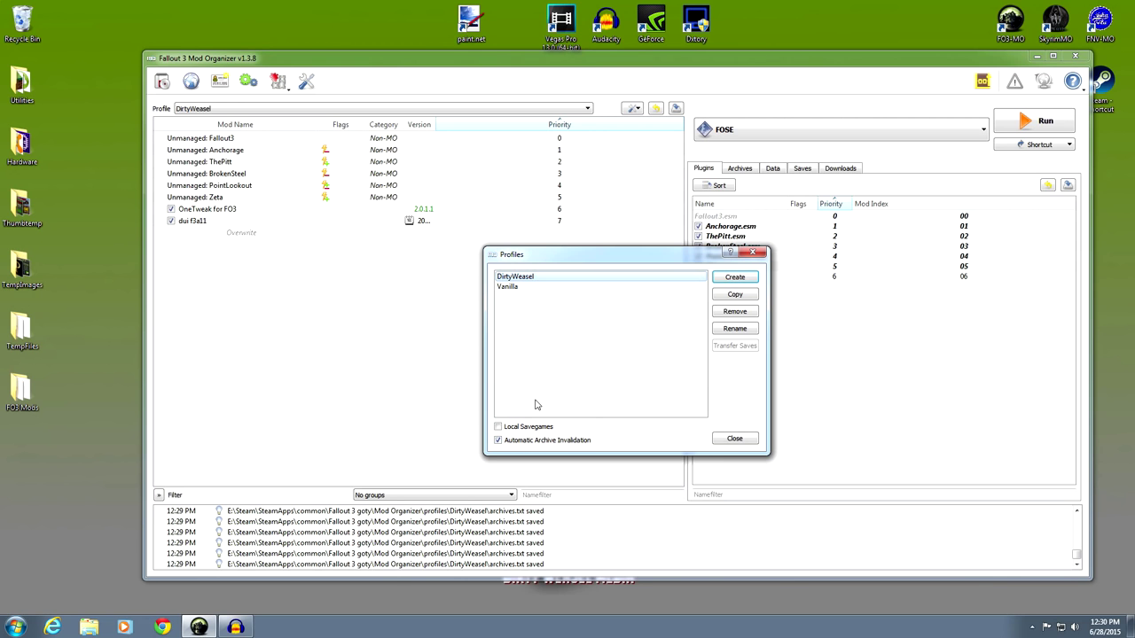
click(734, 439)
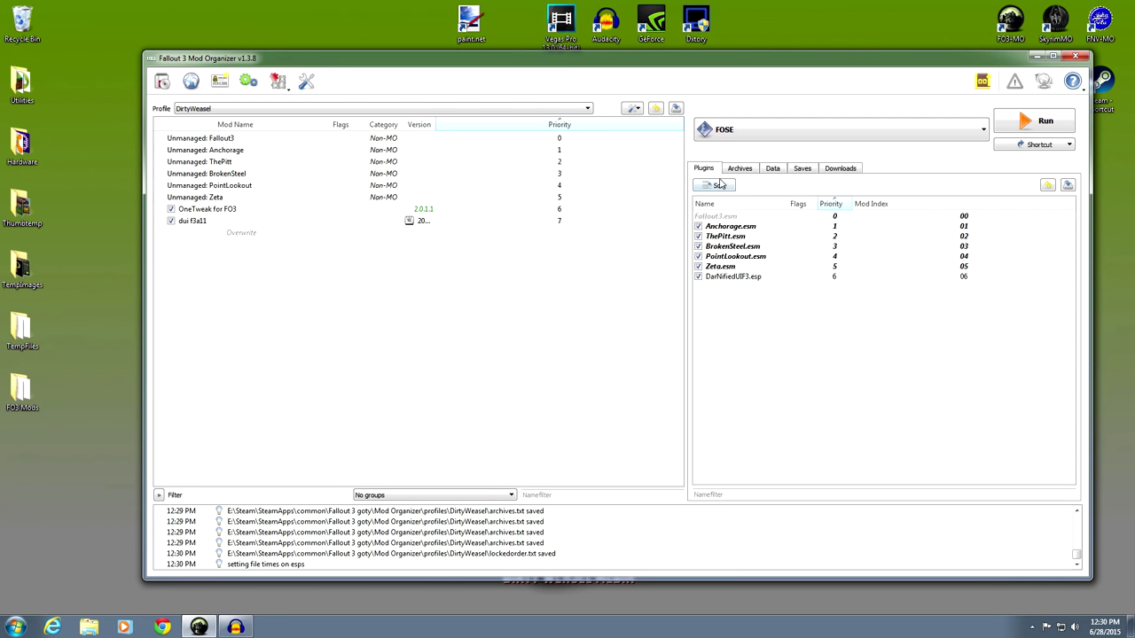
Step: Enable all Anchorage, ThePitt, BrokenSteel, PointLookout and Zeta archives, and order the data archives with Invalidation first and MenuVoices second
click(749, 170)
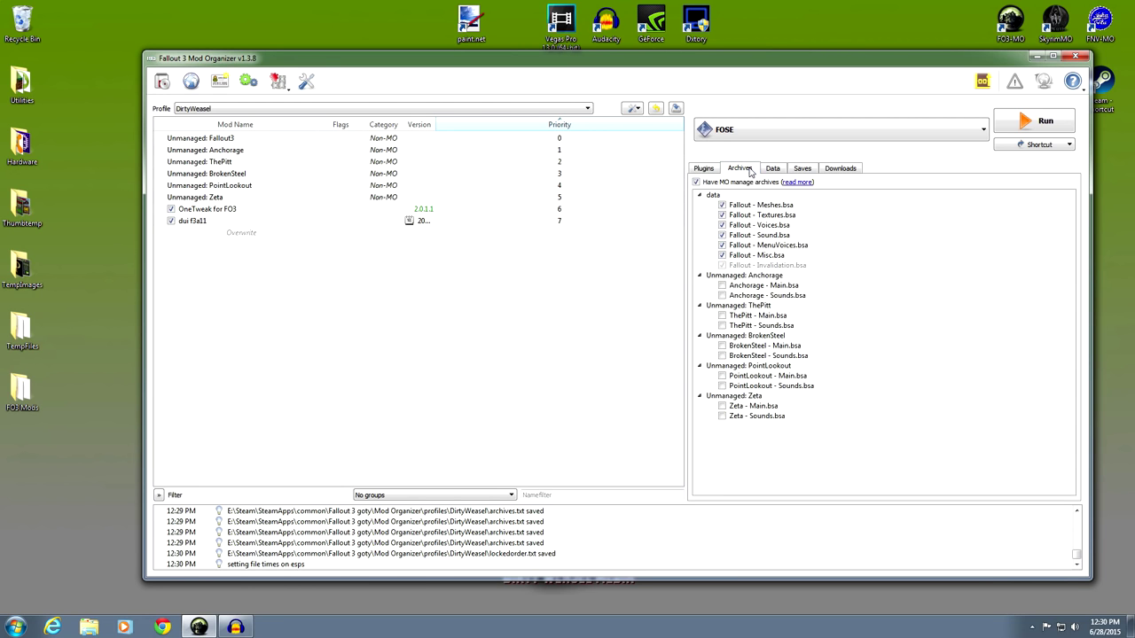
click(723, 295)
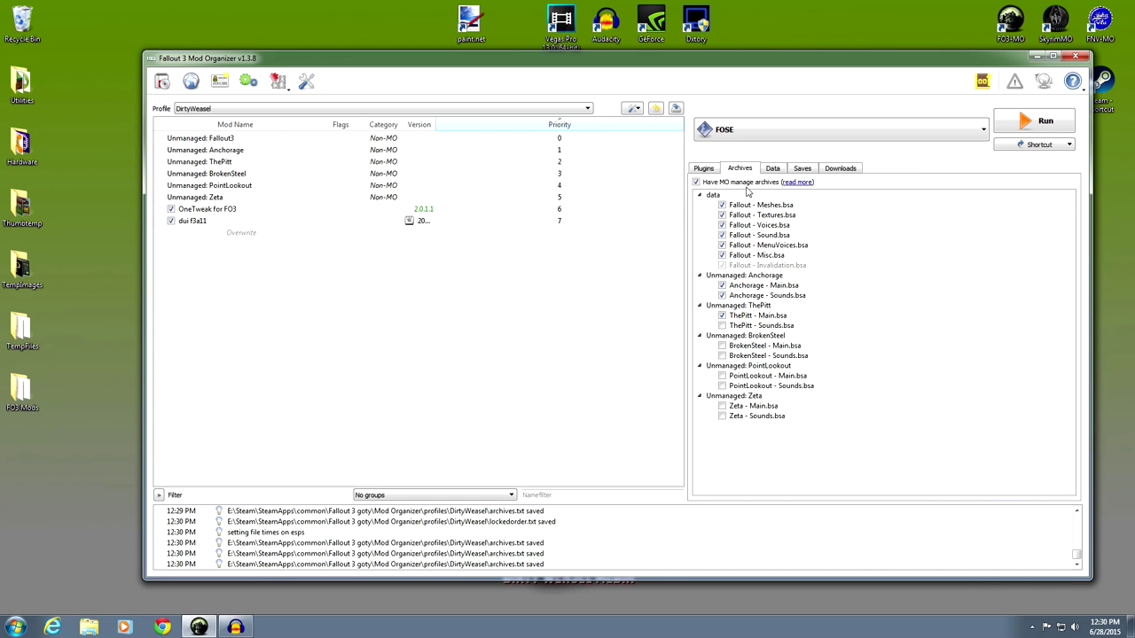
click(722, 326)
click(723, 346)
click(723, 356)
click(722, 376)
click(723, 386)
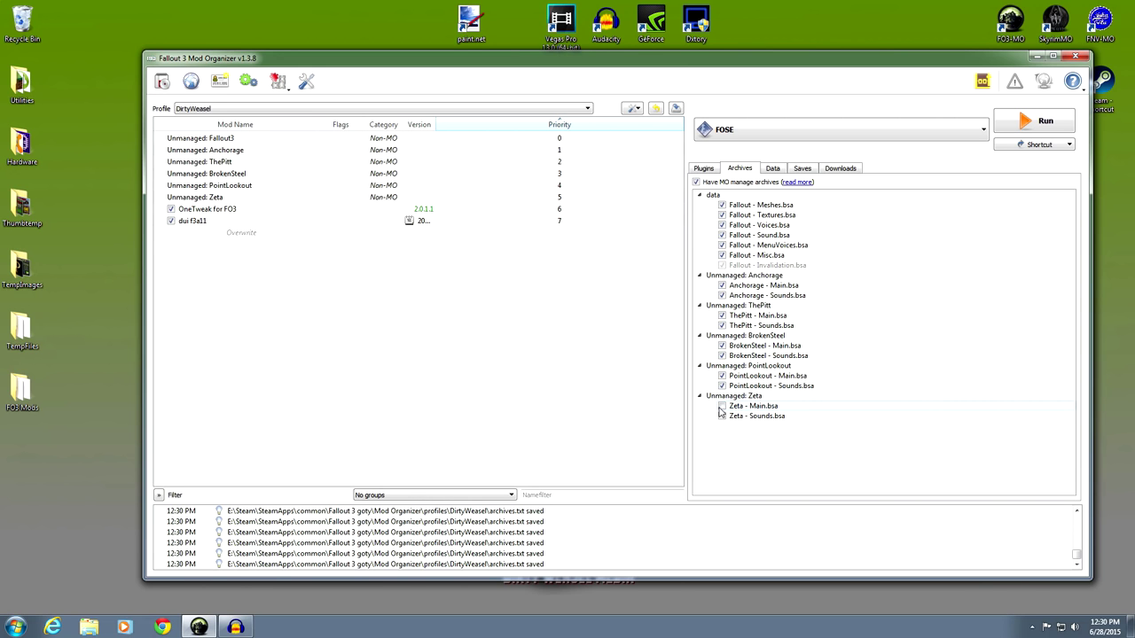
click(721, 407)
click(721, 416)
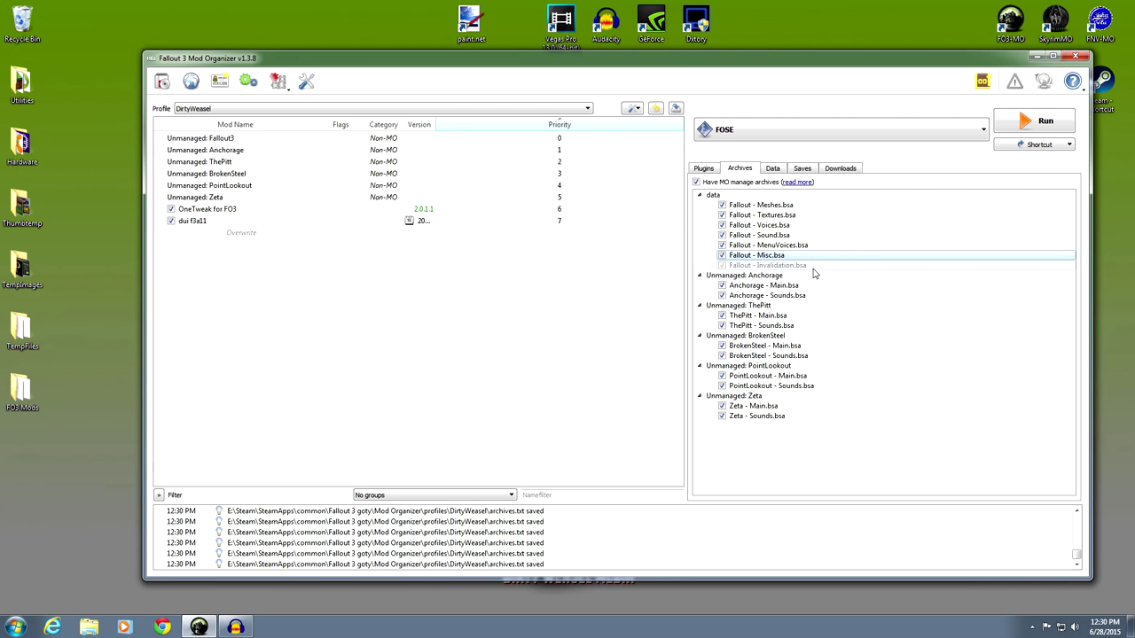
drag(815, 256, 806, 213)
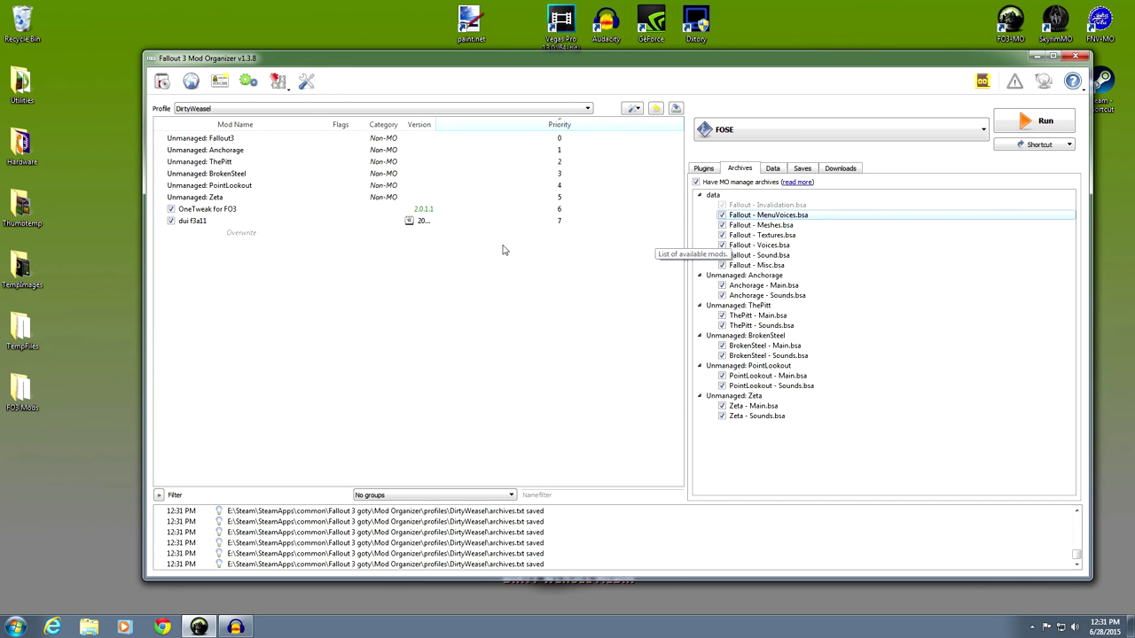
Step: Disable the Force-enable game files workaround and restart Mod Organizer for Fallout 3
click(311, 85)
click(608, 238)
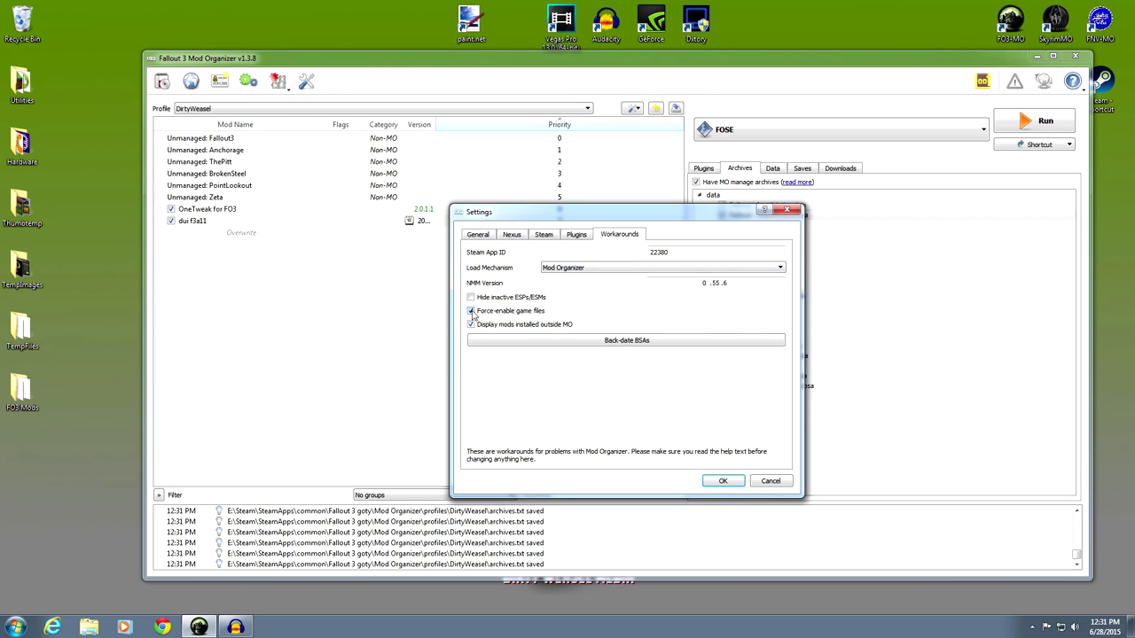
mouse_move(473, 315)
click(718, 481)
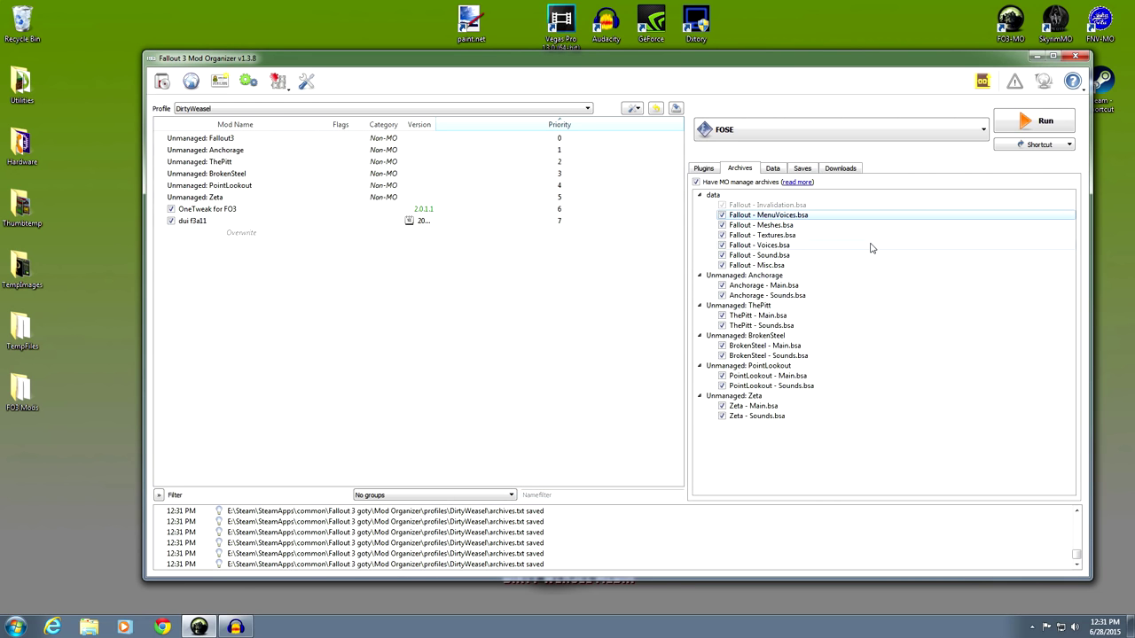
click(1075, 57)
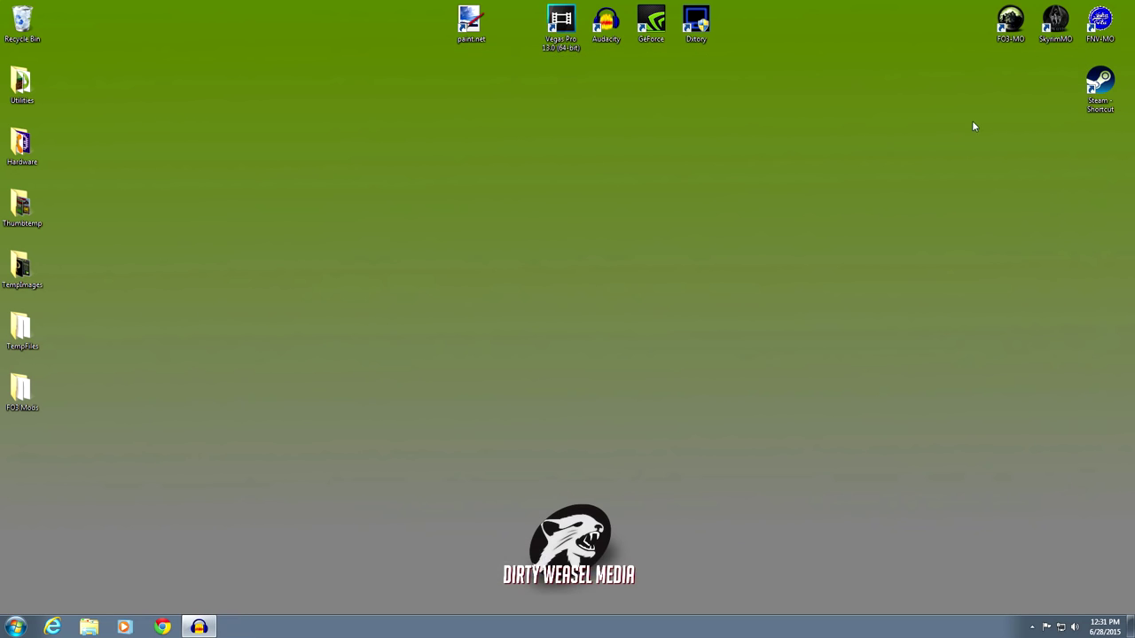
double_click(1010, 21)
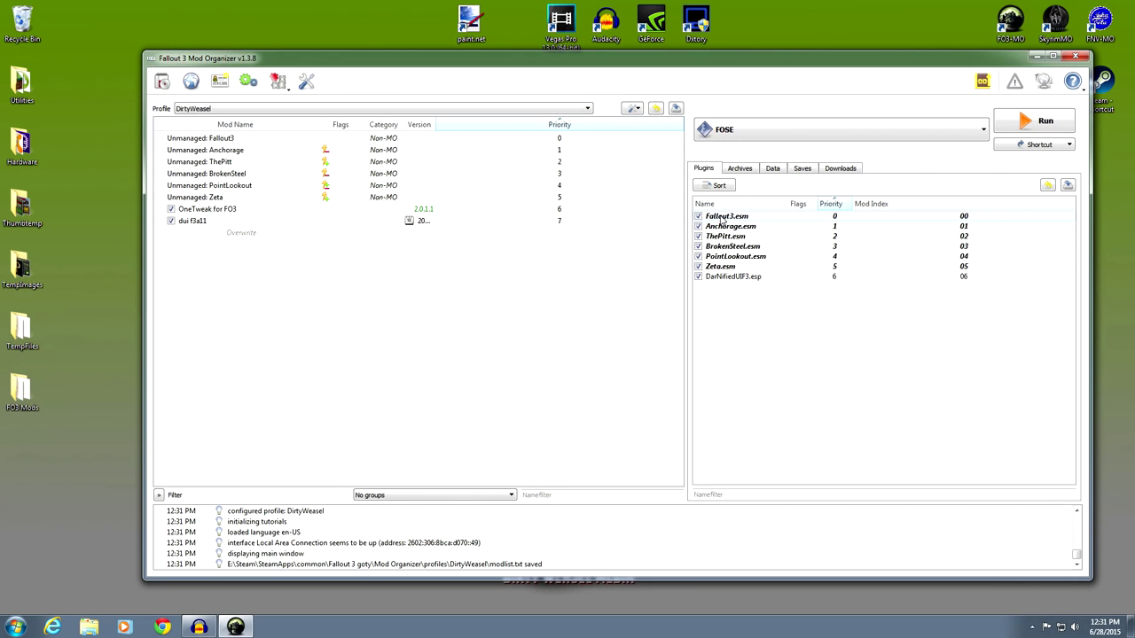
Step: Try repositioning the Fallout - Invalidation.bsa archive within the data archive order
click(751, 172)
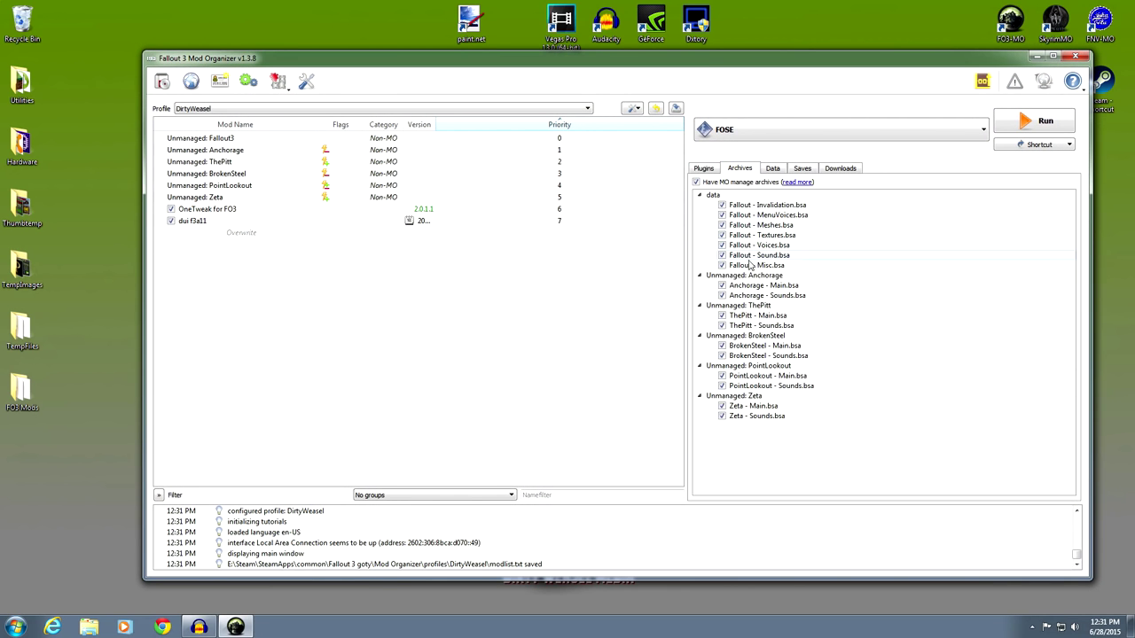
mouse_move(792, 205)
mouse_down()
mouse_move(794, 232)
mouse_move(795, 207)
mouse_up()
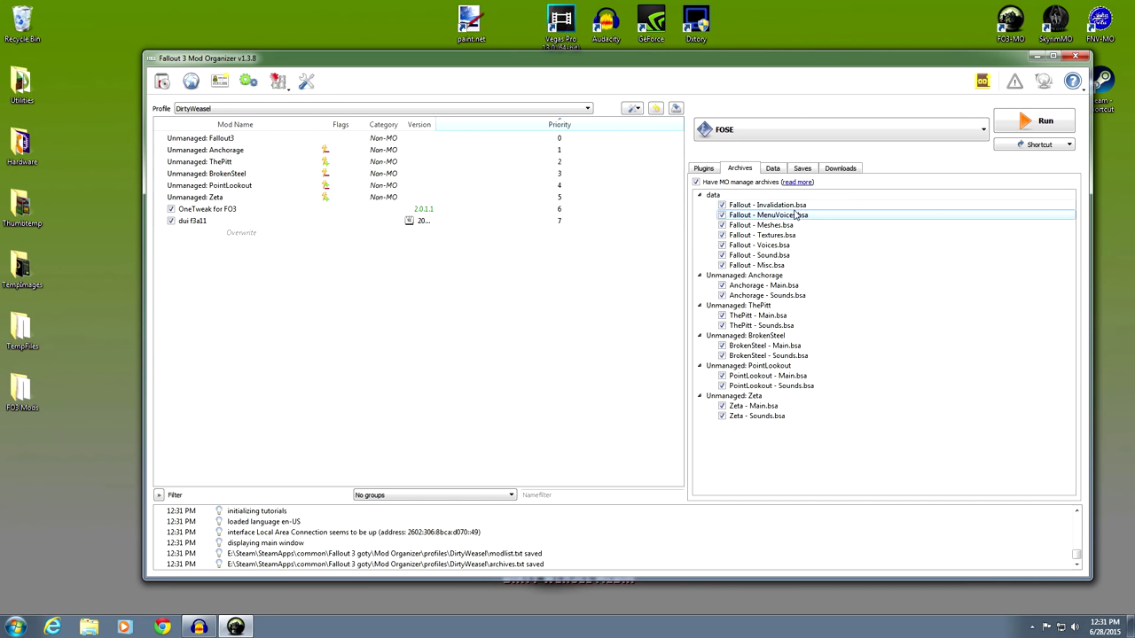
mouse_move(796, 207)
mouse_down()
mouse_move(797, 226)
mouse_move(798, 211)
mouse_up()
Step: Enable the Force-enable game files workaround again, restart Mod Organizer and check the archive list
click(306, 81)
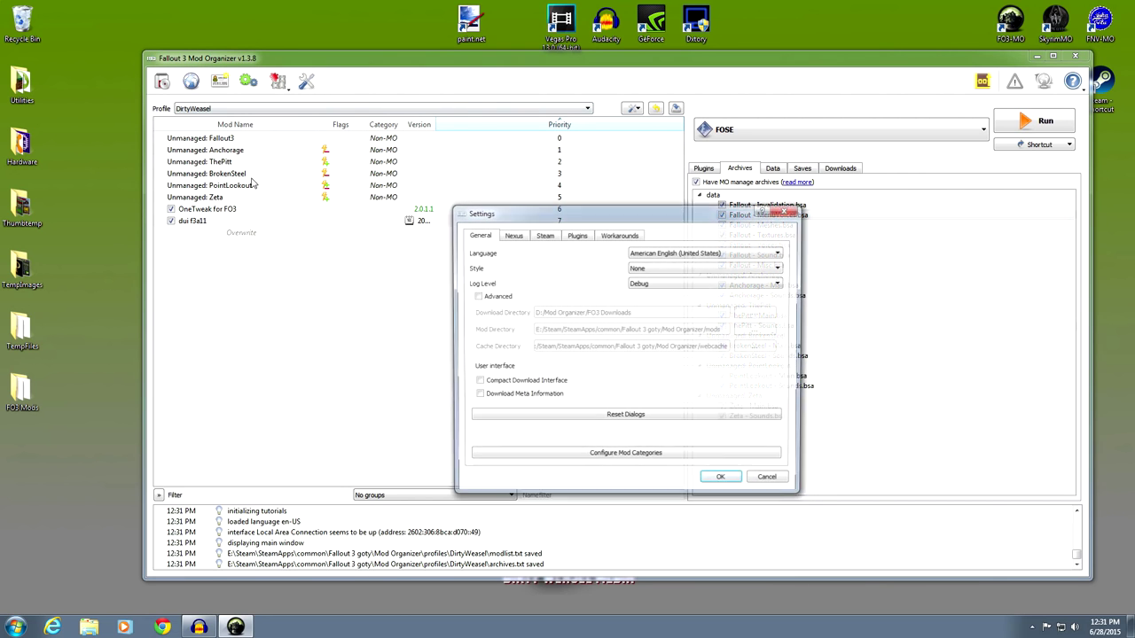
click(612, 235)
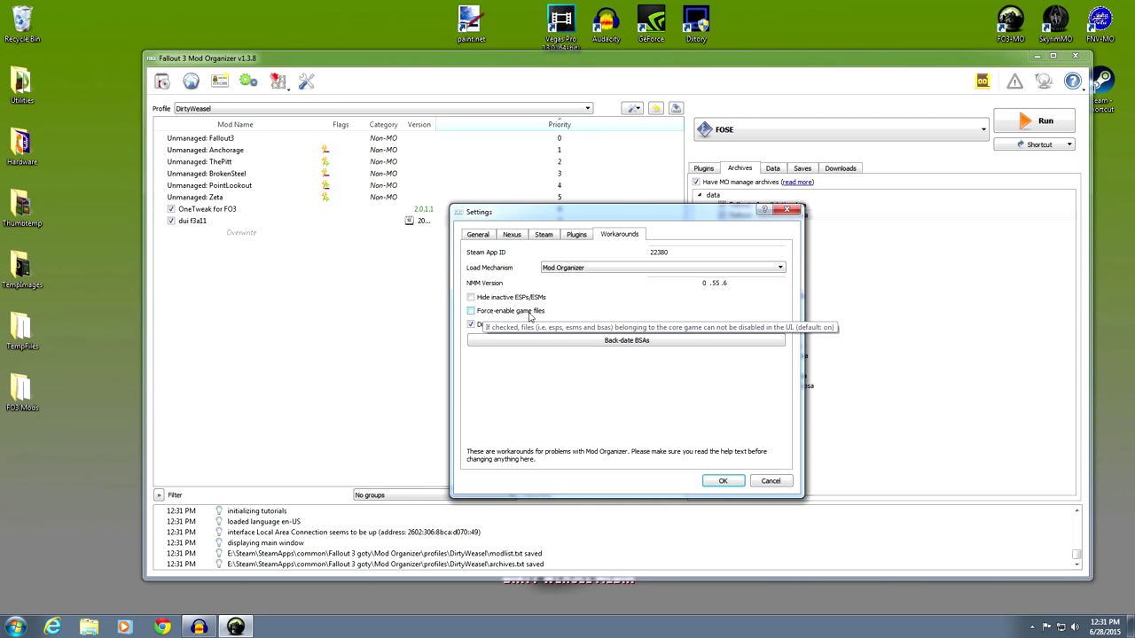
drag(702, 214, 495, 222)
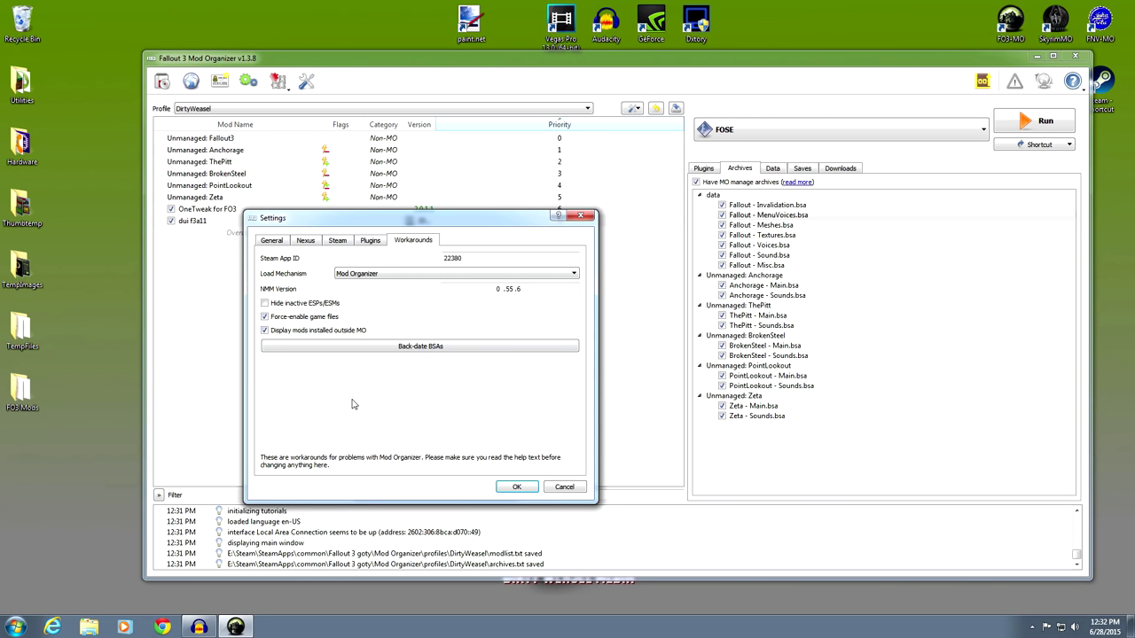
click(516, 487)
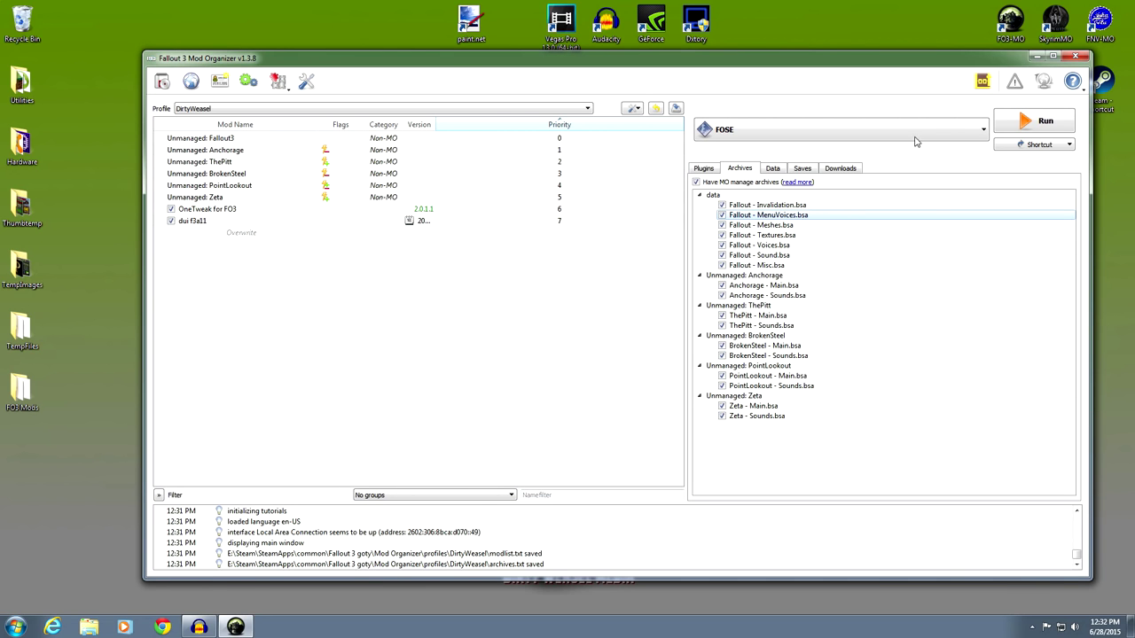
click(1075, 56)
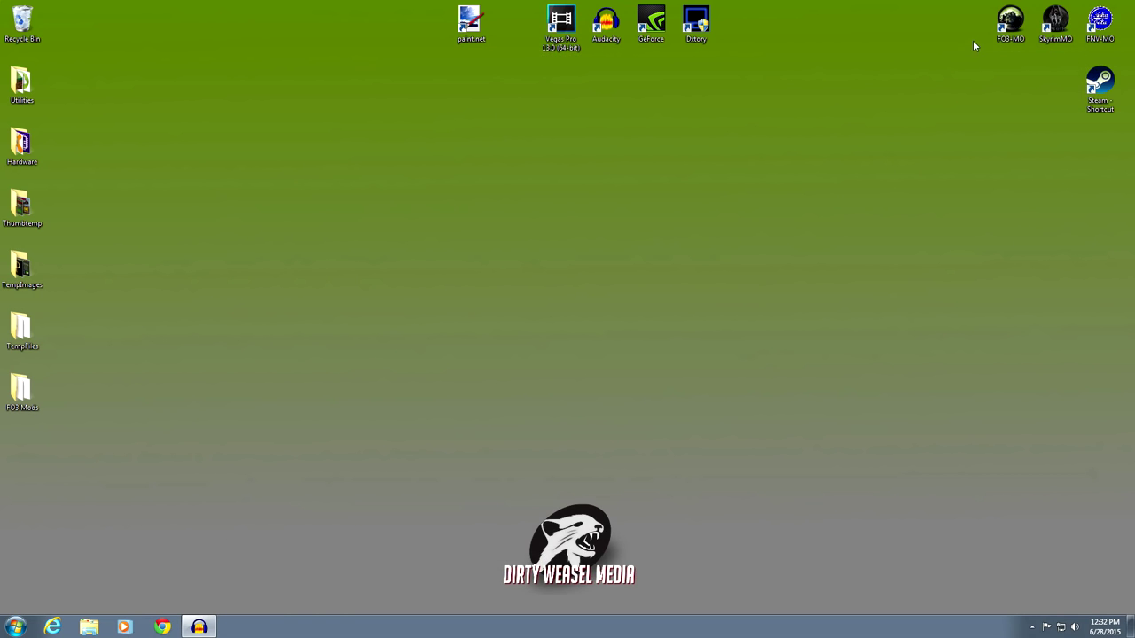
double_click(1010, 21)
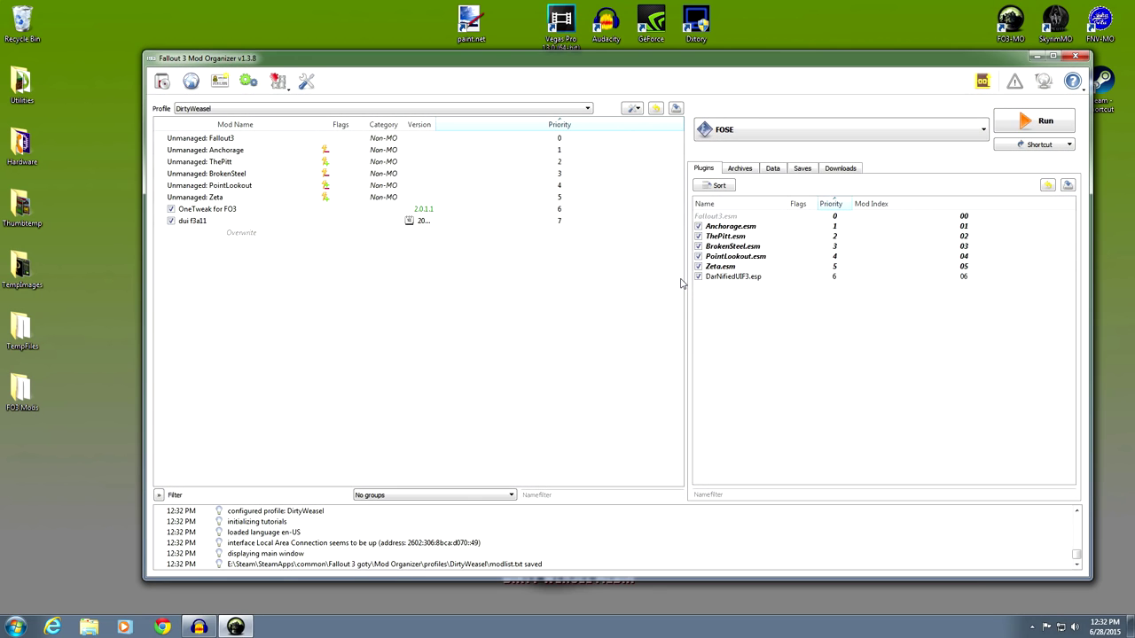
click(748, 170)
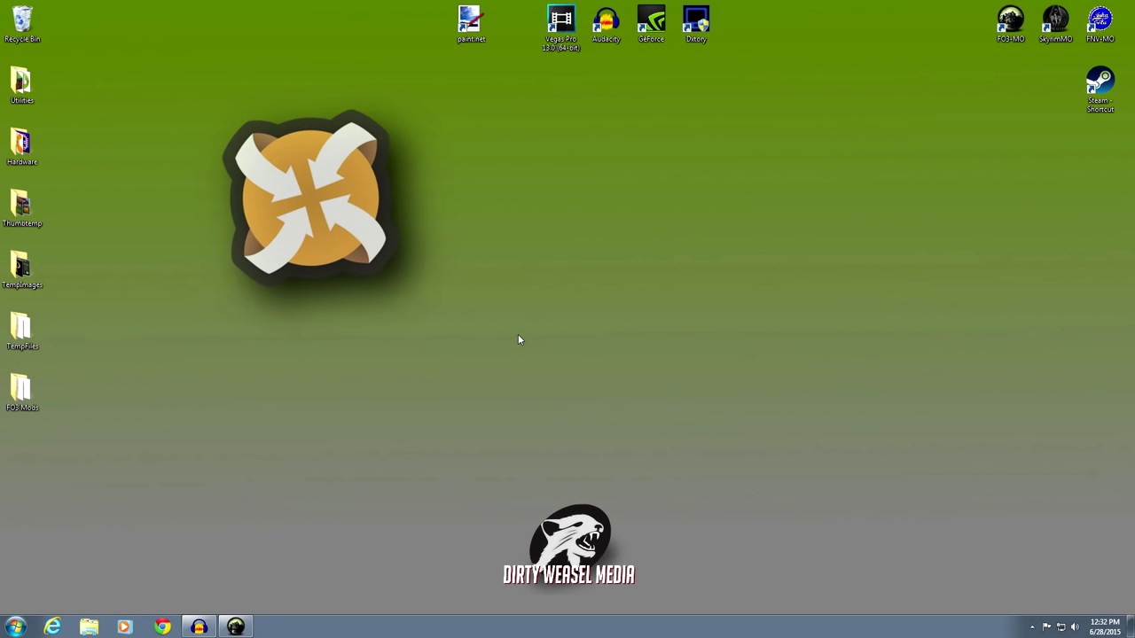
Step: Move the FO3 Mods folder to a free desktop area and open it to show its mod archives
drag(36, 403, 495, 286)
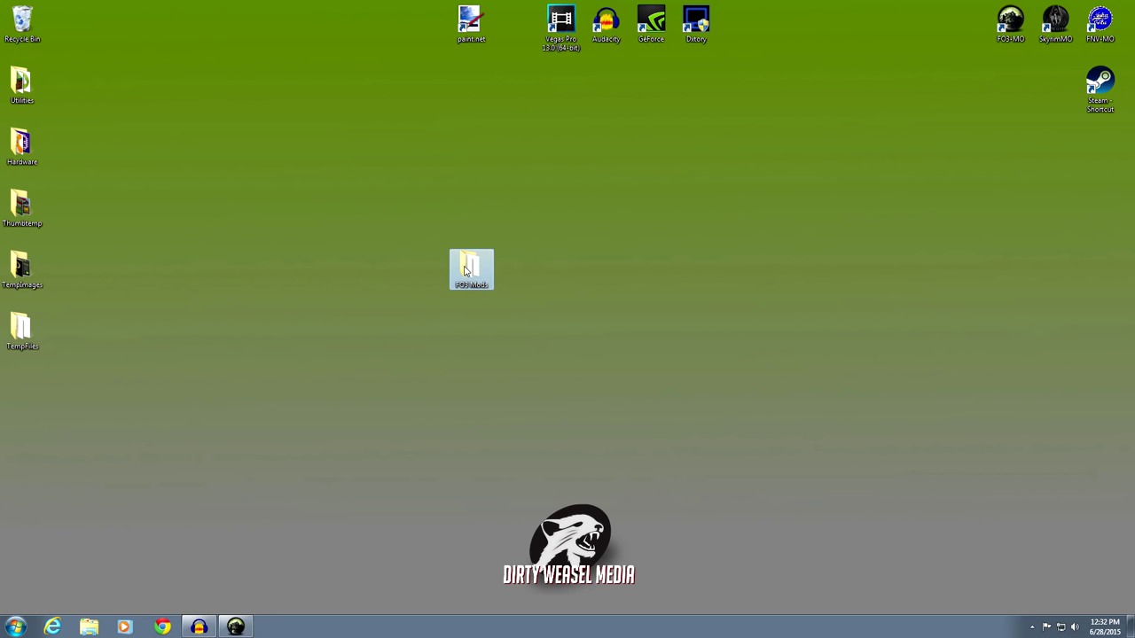
double_click(471, 272)
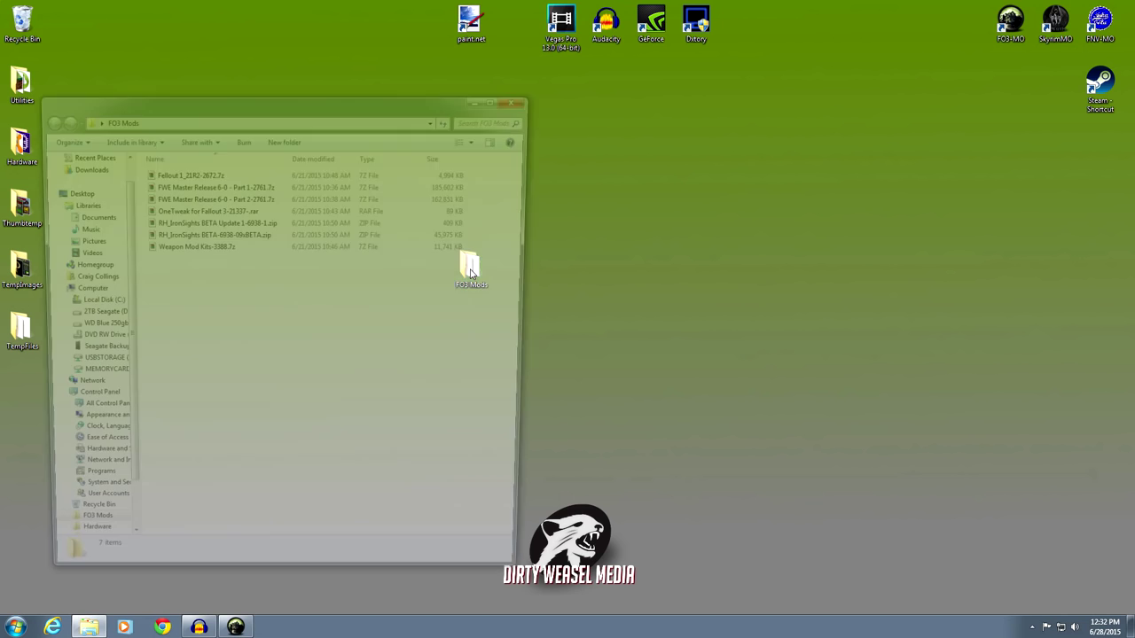
drag(345, 111, 831, 80)
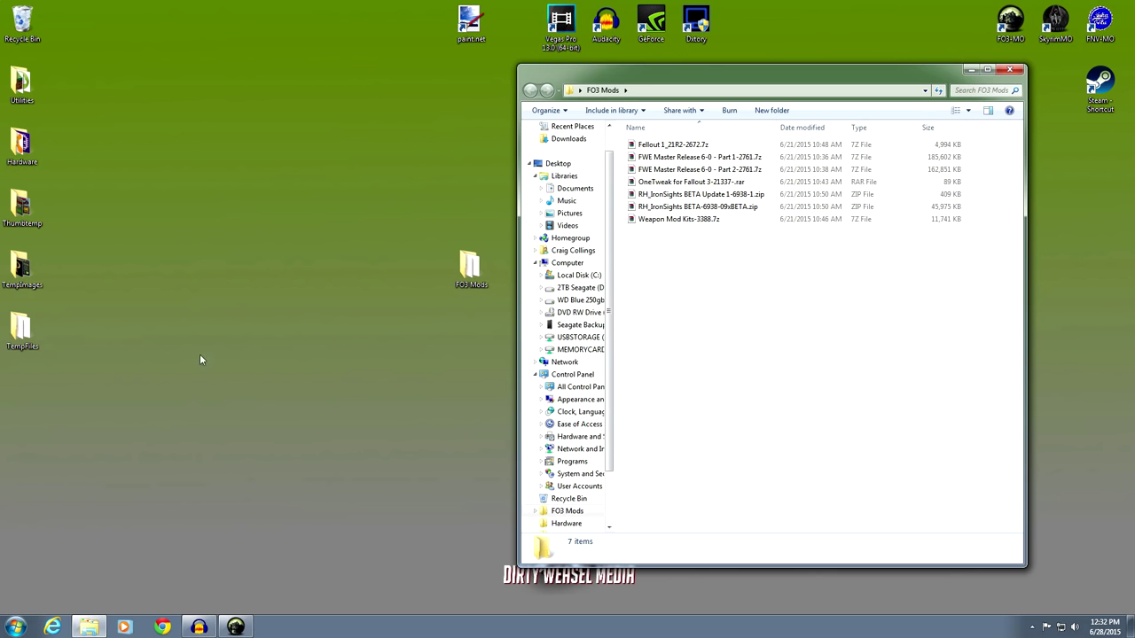
drag(470, 273, 295, 333)
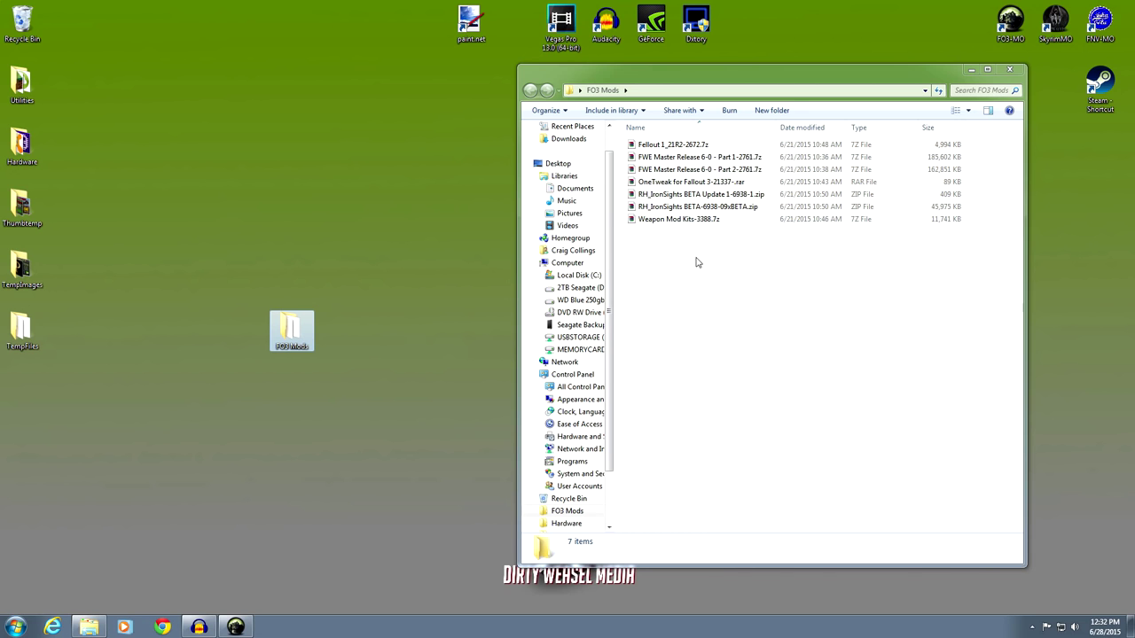
drag(786, 91, 635, 115)
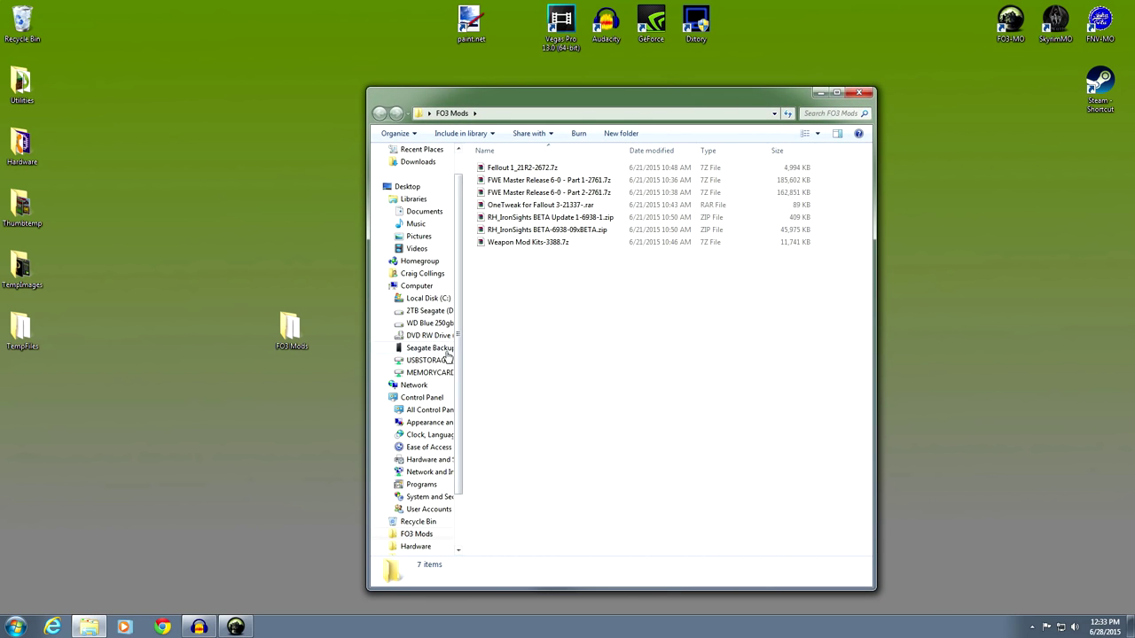
Step: Browse to the Mod Organizer\FO3 Downloads folder on the 2TB Seagate (D:) drive
click(426, 312)
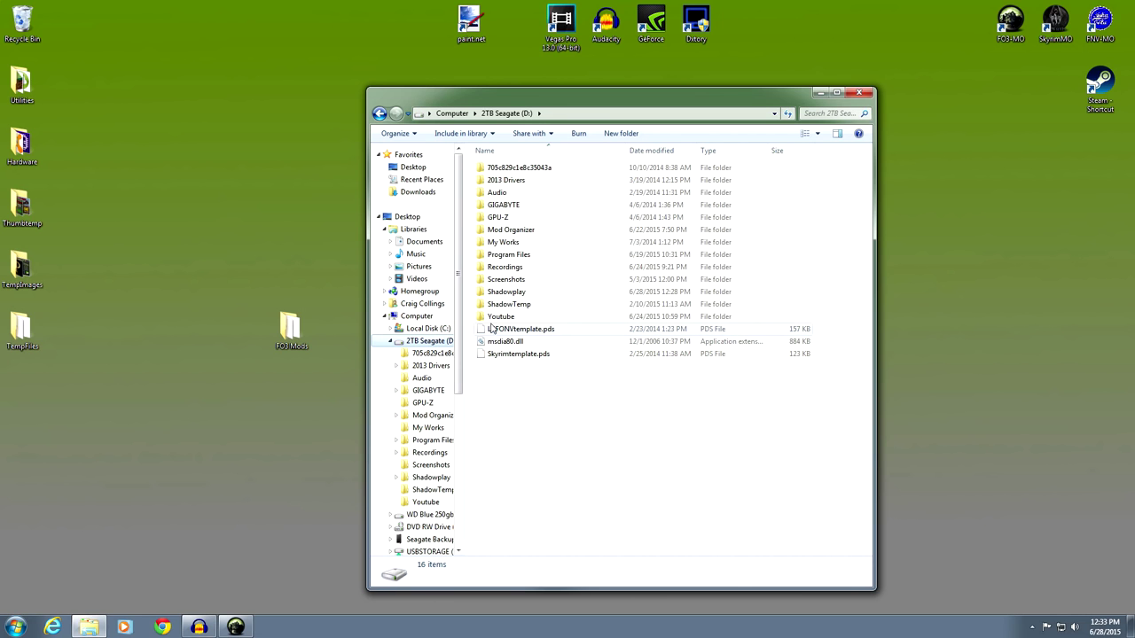
double_click(511, 229)
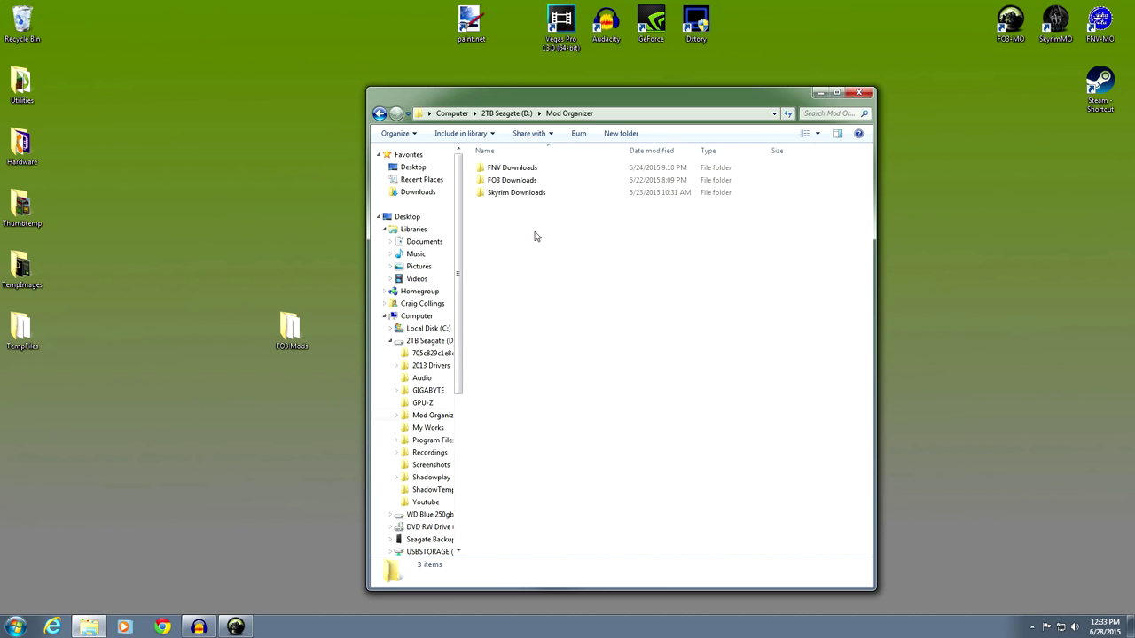
double_click(501, 182)
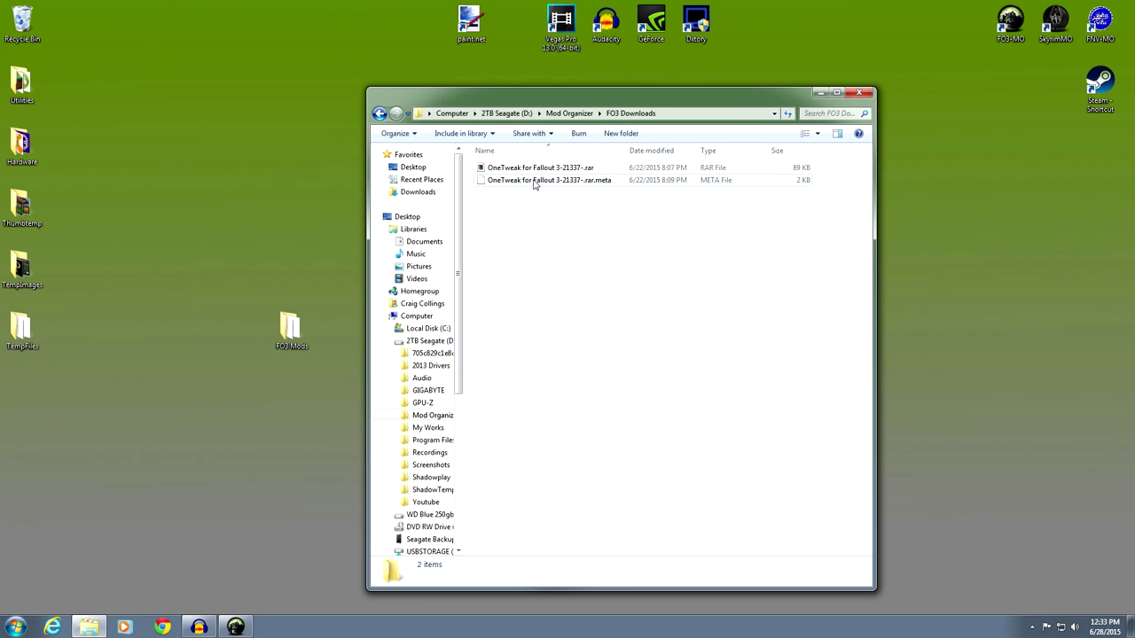
Step: Open the FO3 Mods folder in a second window and arrange it side by side with FO3 Downloads
double_click(293, 328)
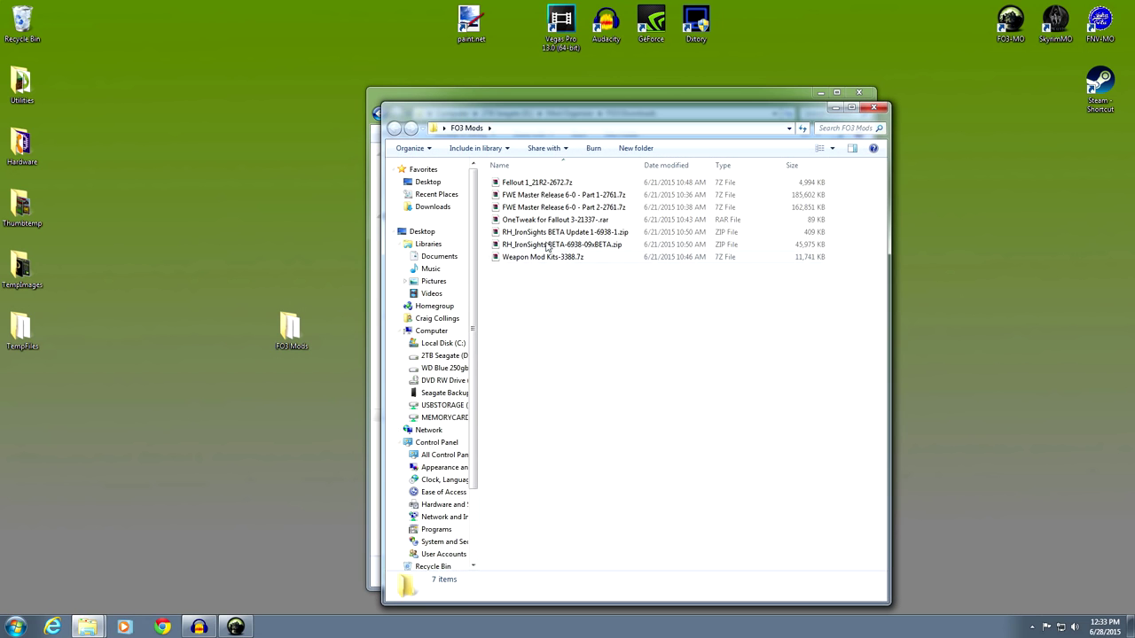
drag(676, 115, 316, 115)
drag(594, 102, 843, 100)
drag(293, 300, 223, 181)
Step: Copy all mod archives from FO3 Mods into FO3 Downloads, keeping the existing OneTweak for Fallout 3 archive instead of replacing it
click(241, 365)
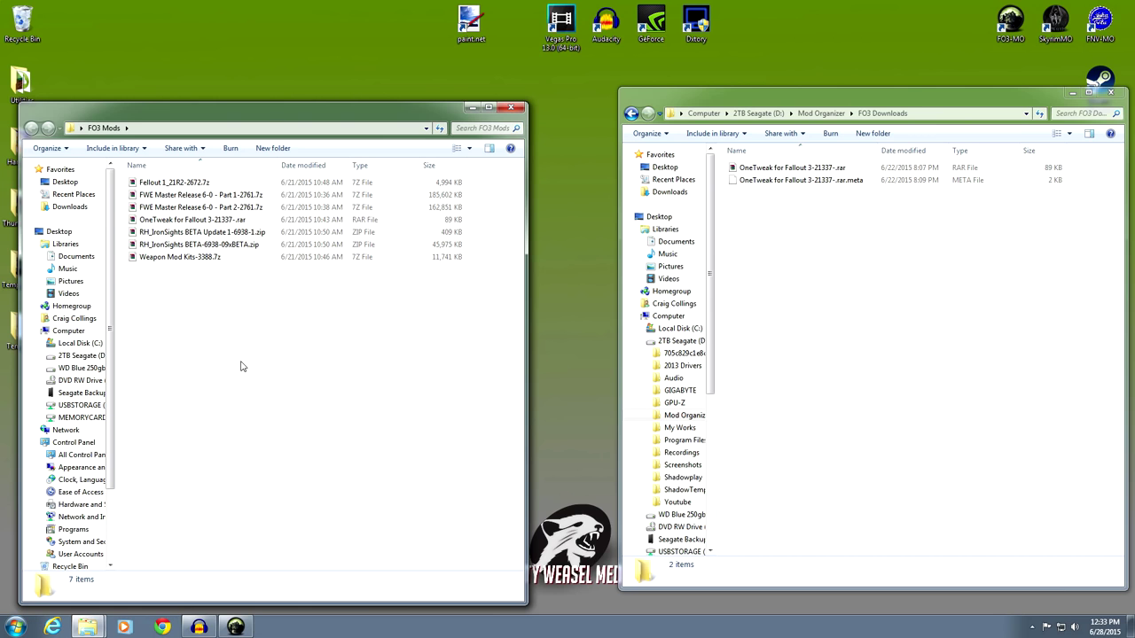
key(ctrl+a)
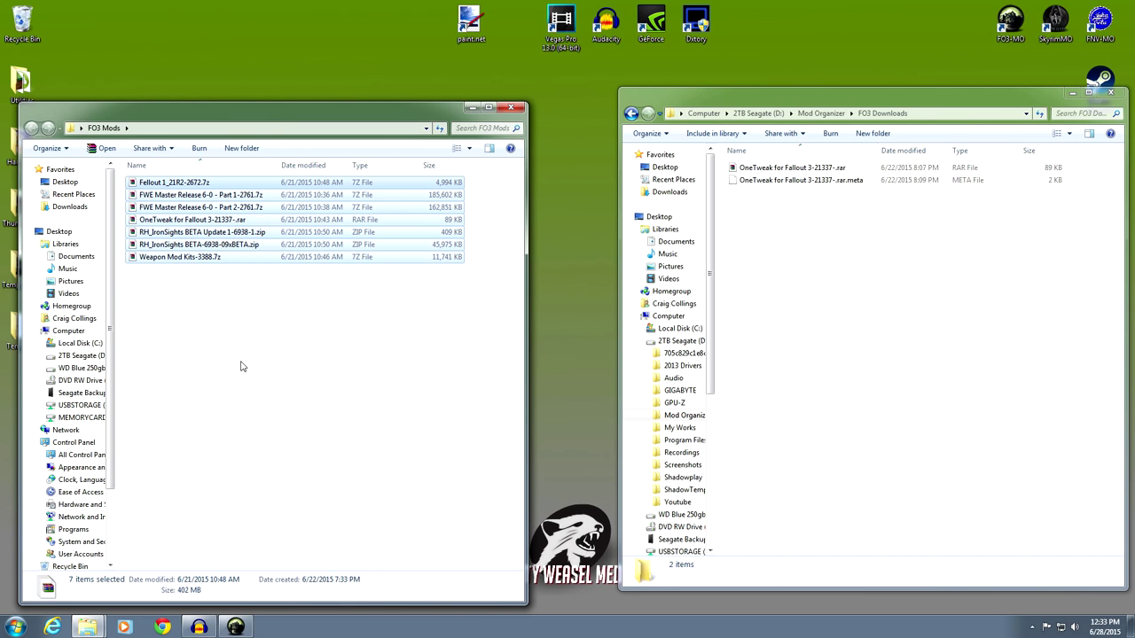
drag(200, 206, 822, 279)
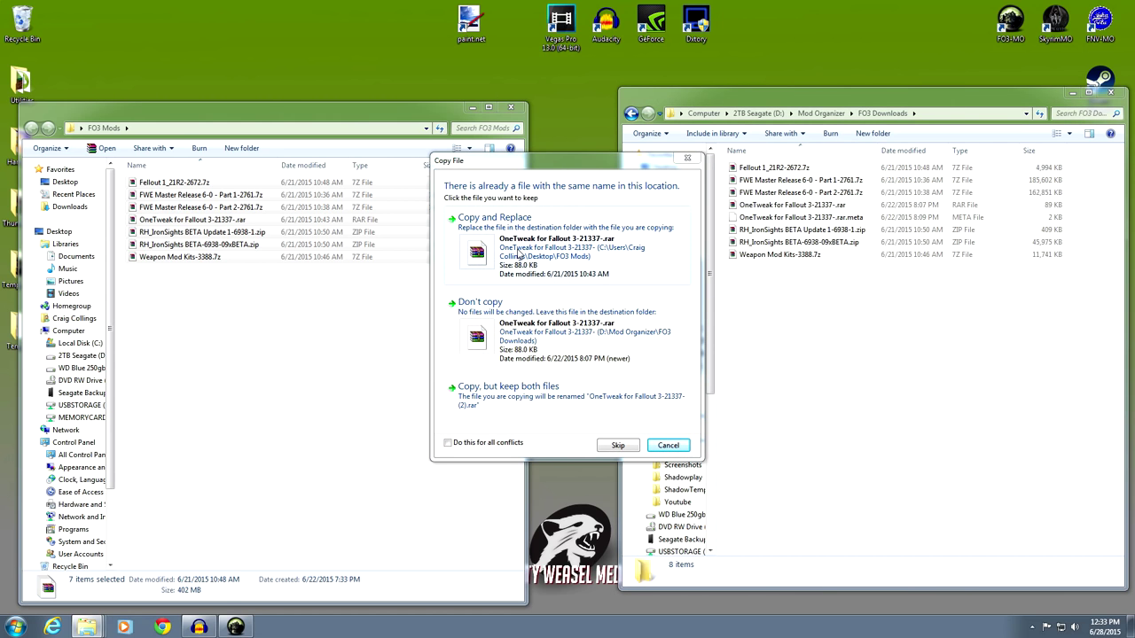
click(513, 317)
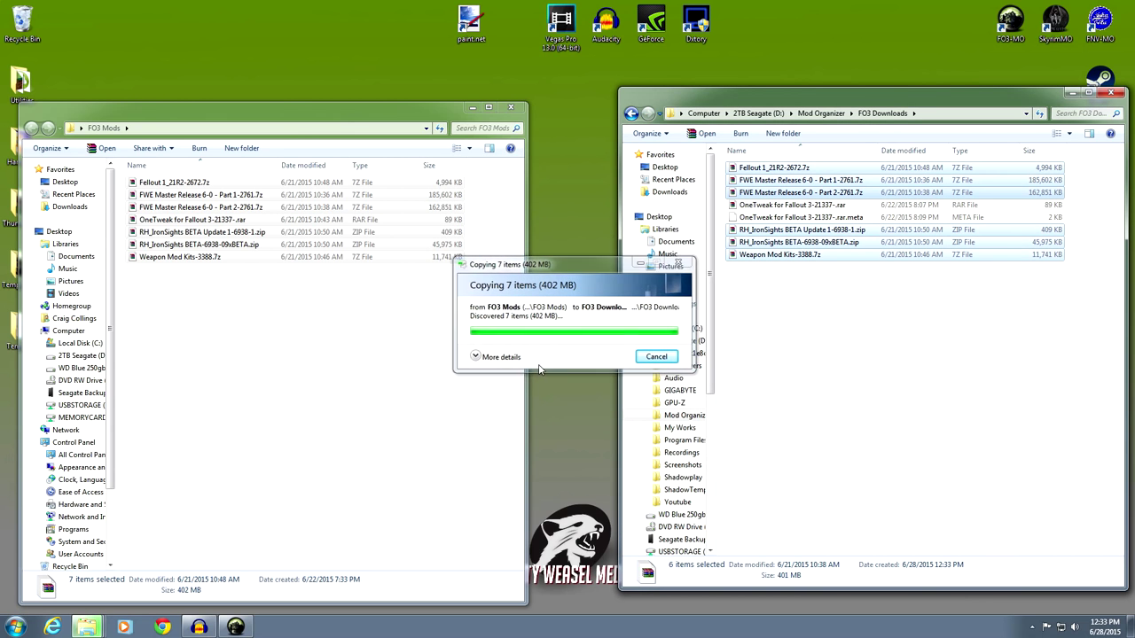
Step: Close the FO3 Downloads and FO3 Mods windows and move the FO3 Mods desktop folder to the Recycle Bin
click(797, 326)
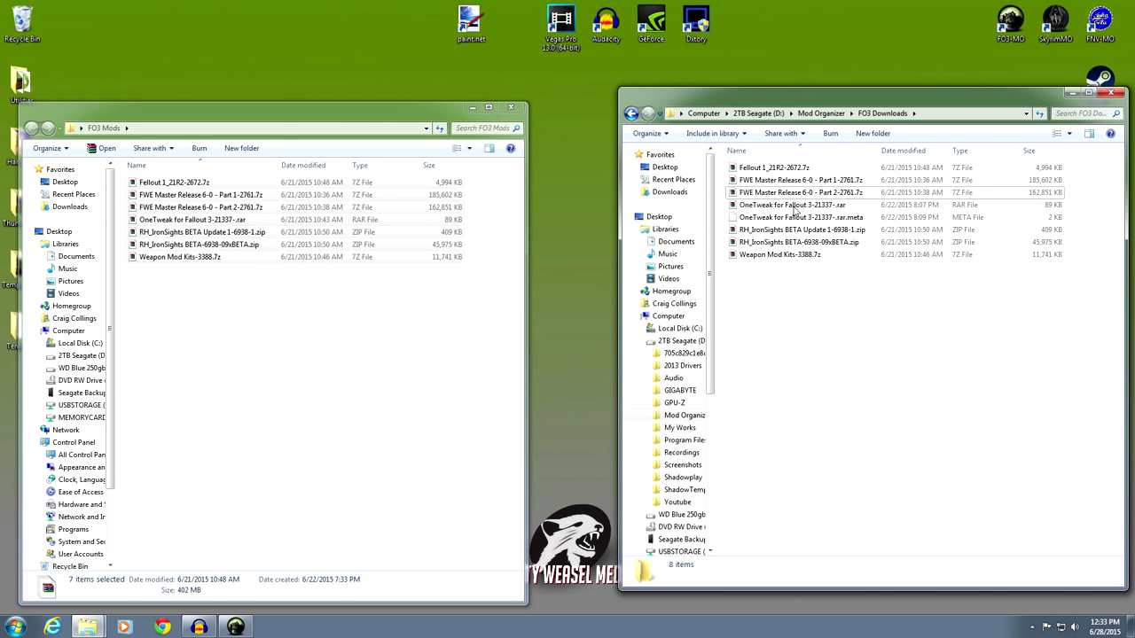
click(1110, 92)
click(511, 107)
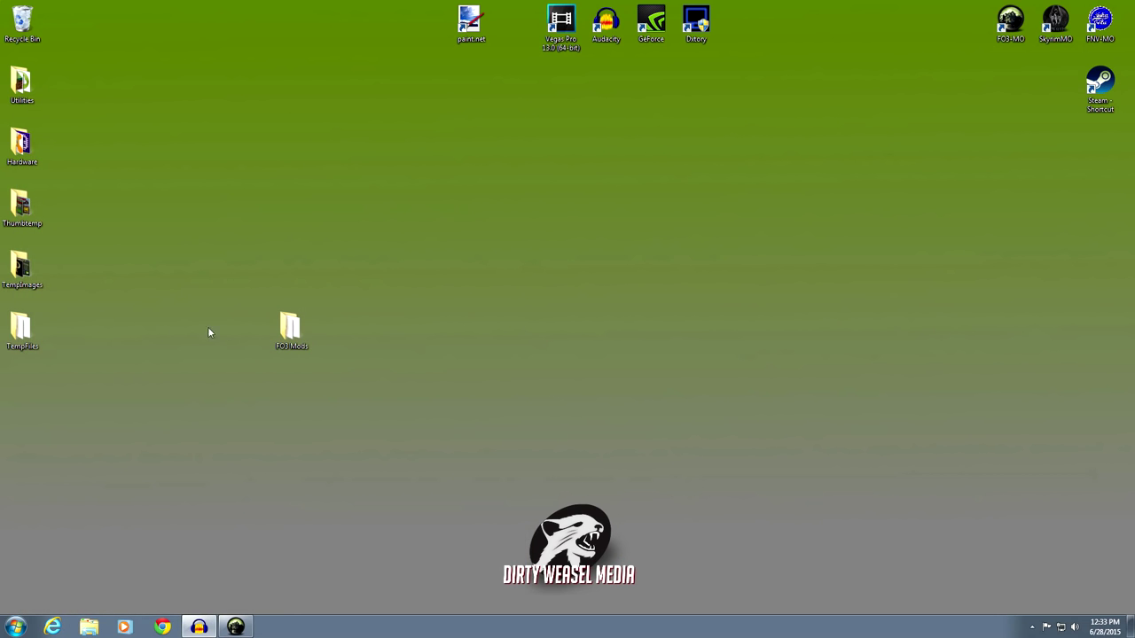
right_click(30, 27)
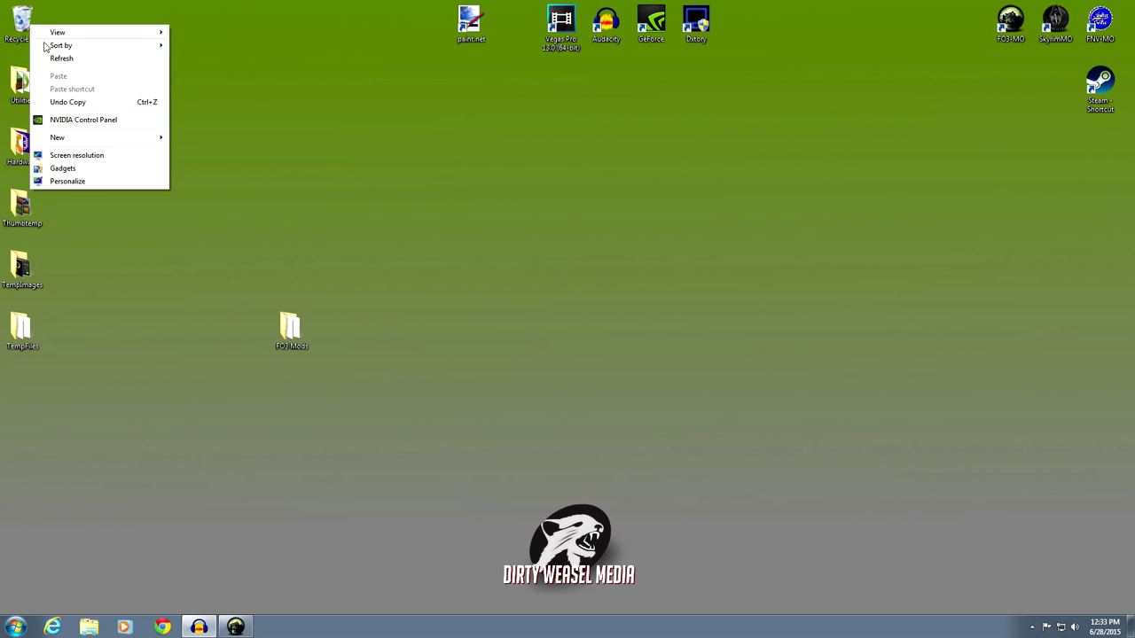
click(228, 204)
drag(292, 328, 19, 25)
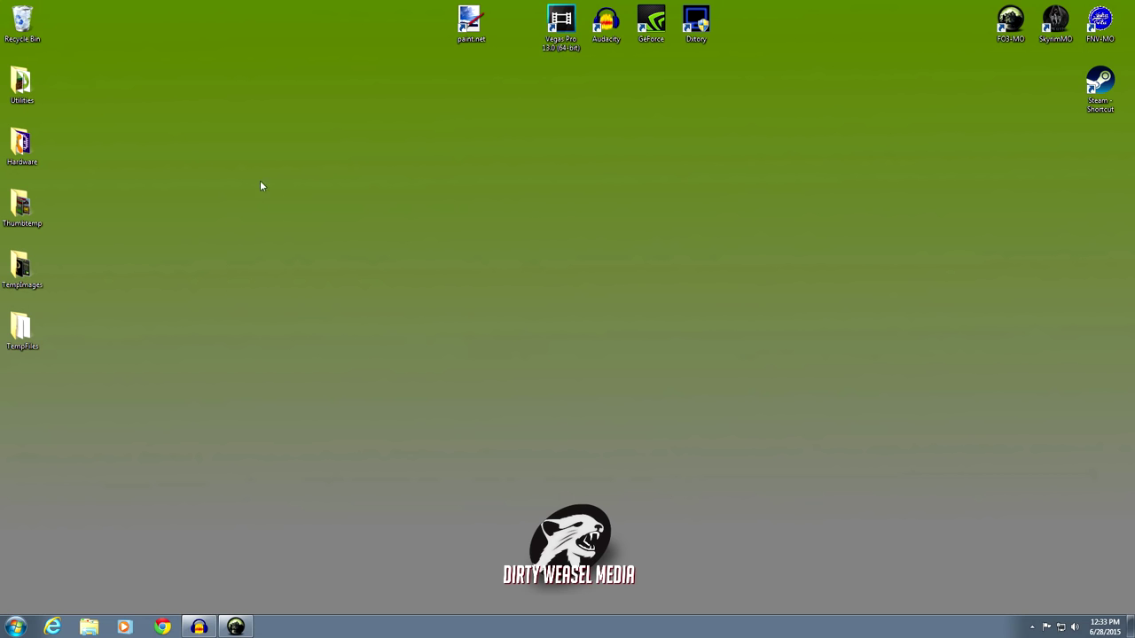
Step: Switch to Fallout 3 Mod Organizer and show its list of downloads
click(235, 627)
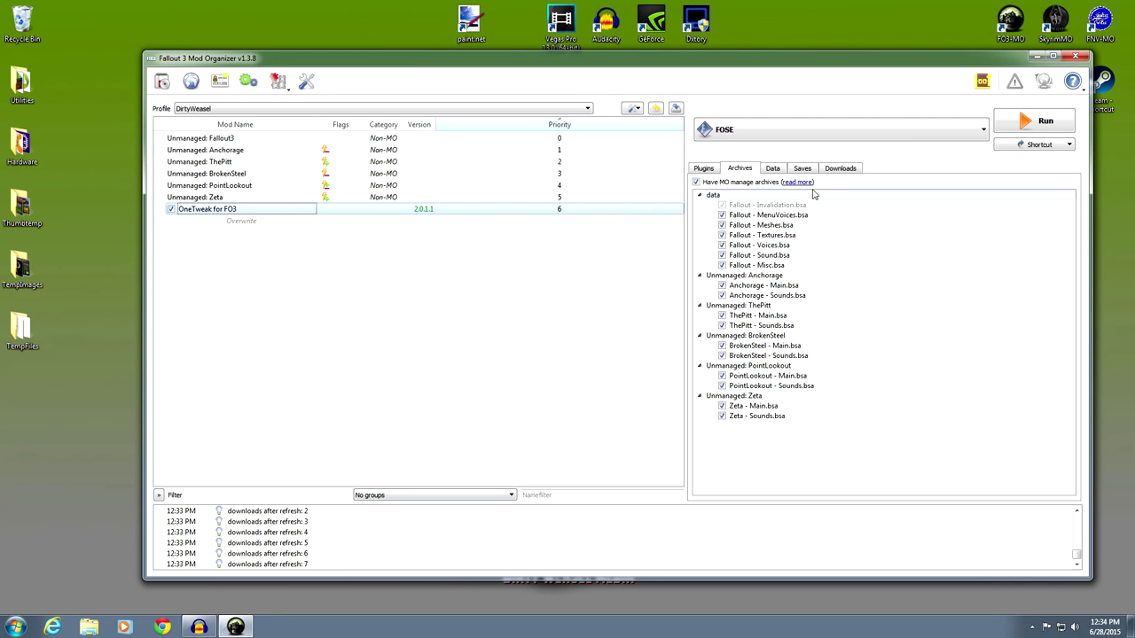
click(843, 169)
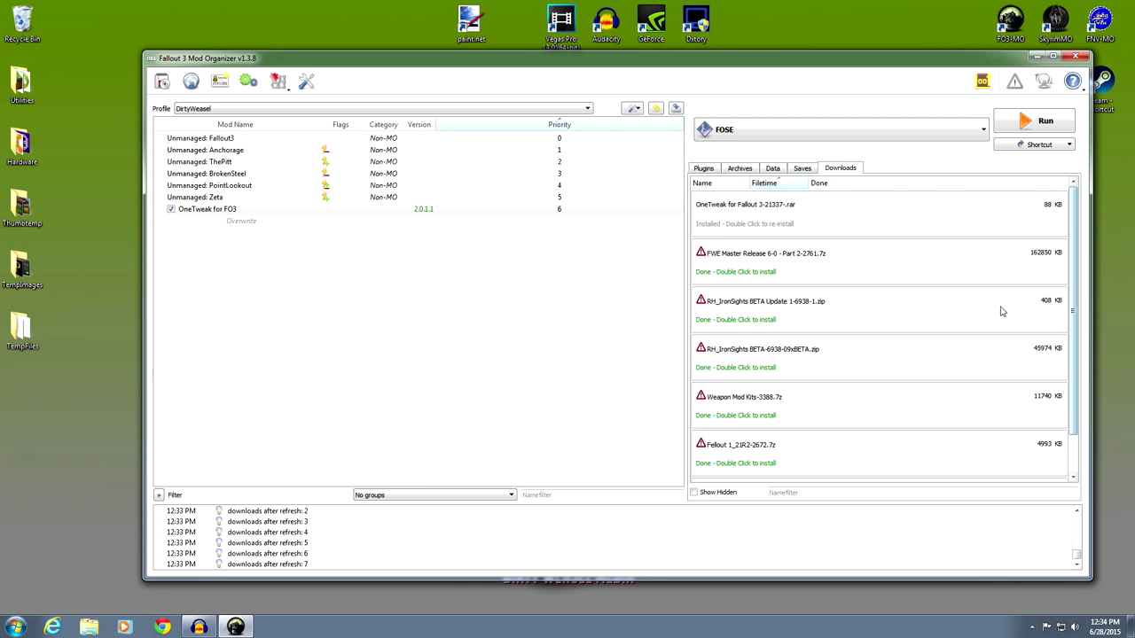
Step: Try to query the info of FWE Master Release 6-0 - Part 2-2761.7z, dismissing the mod ID choices
right_click(775, 271)
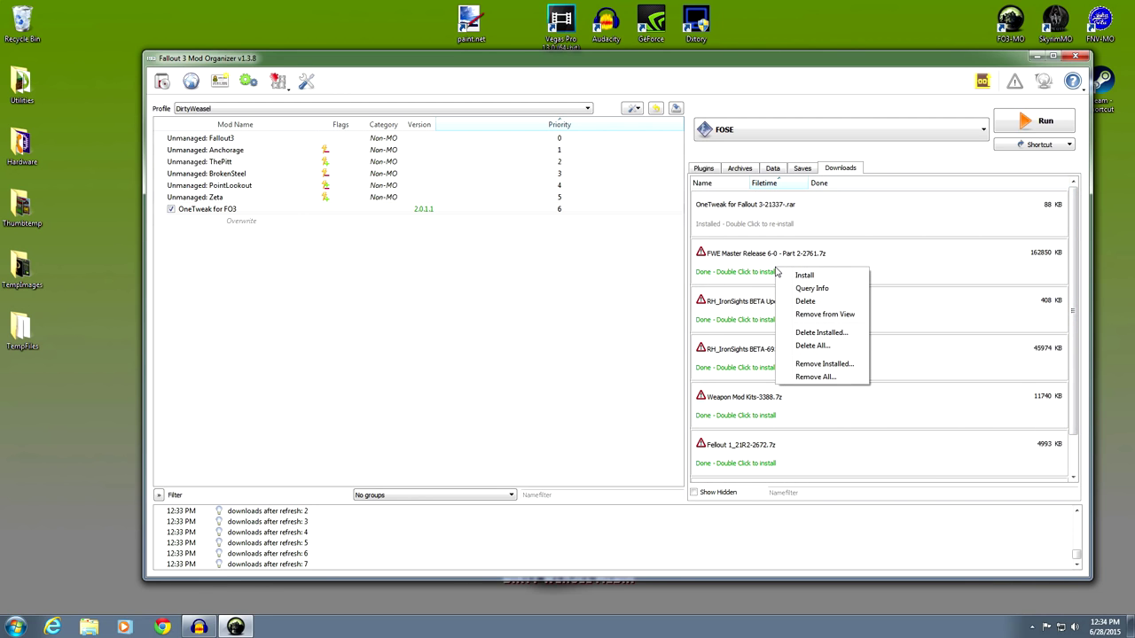
click(798, 290)
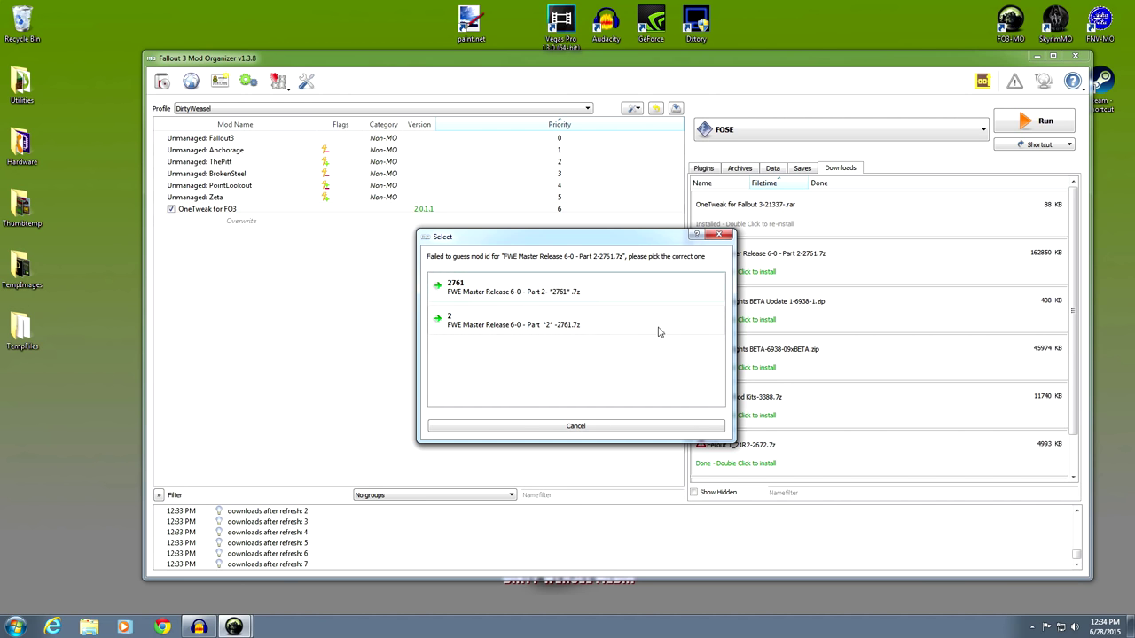
click(720, 234)
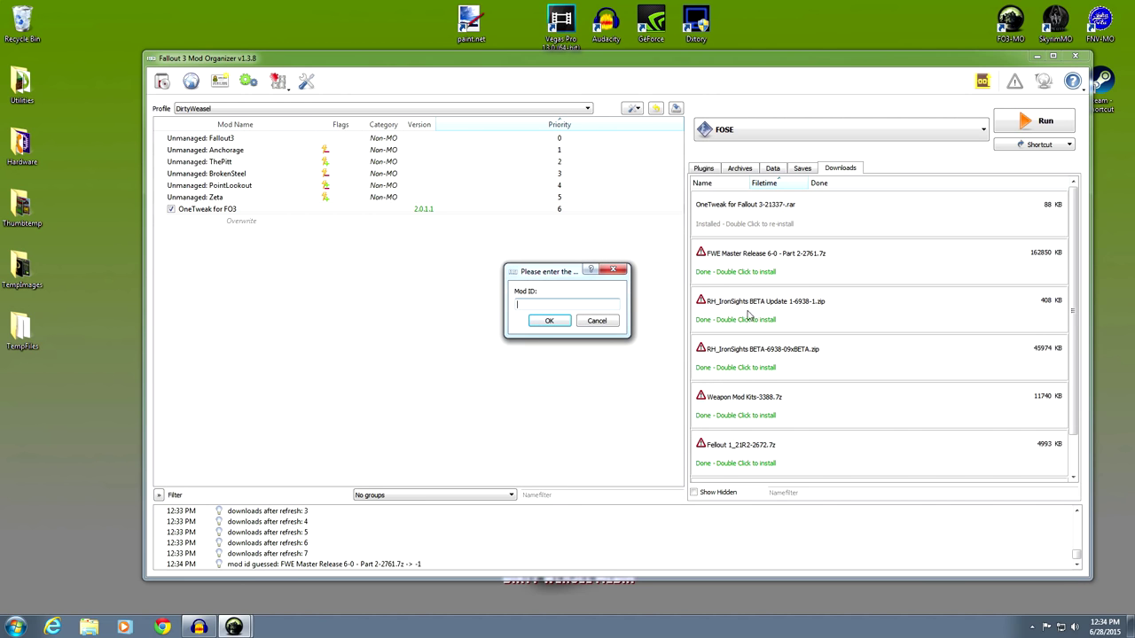
click(607, 320)
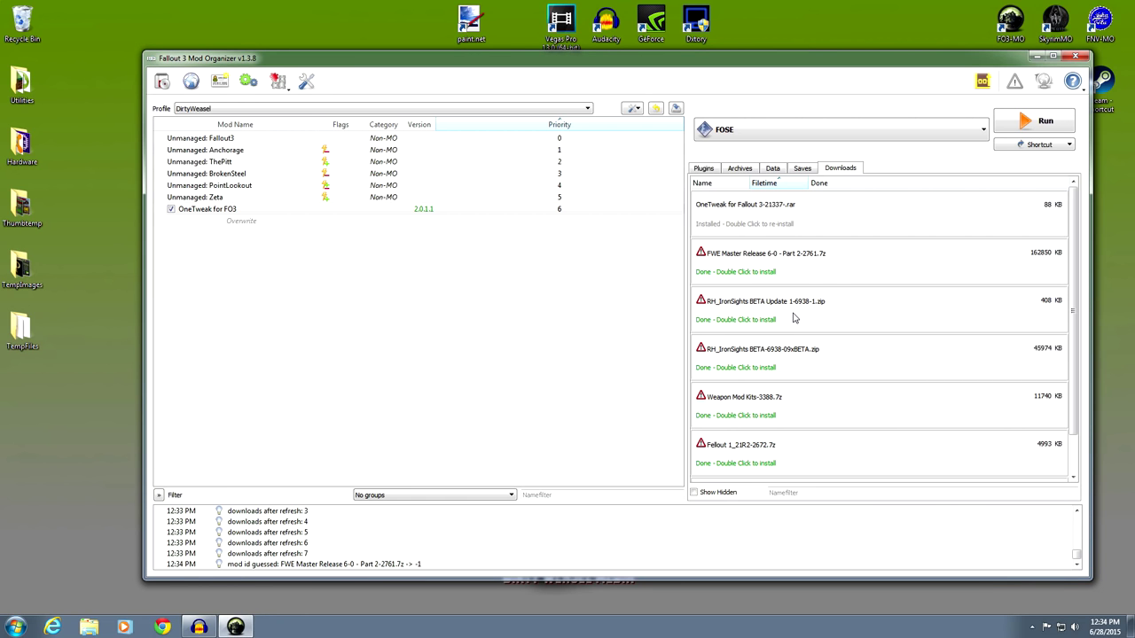
Step: Query the missing info for the Weapon Mod Kits-3388.7z and RH_IronSights BETA-6938-09xBETA.zip downloads
right_click(801, 409)
click(816, 423)
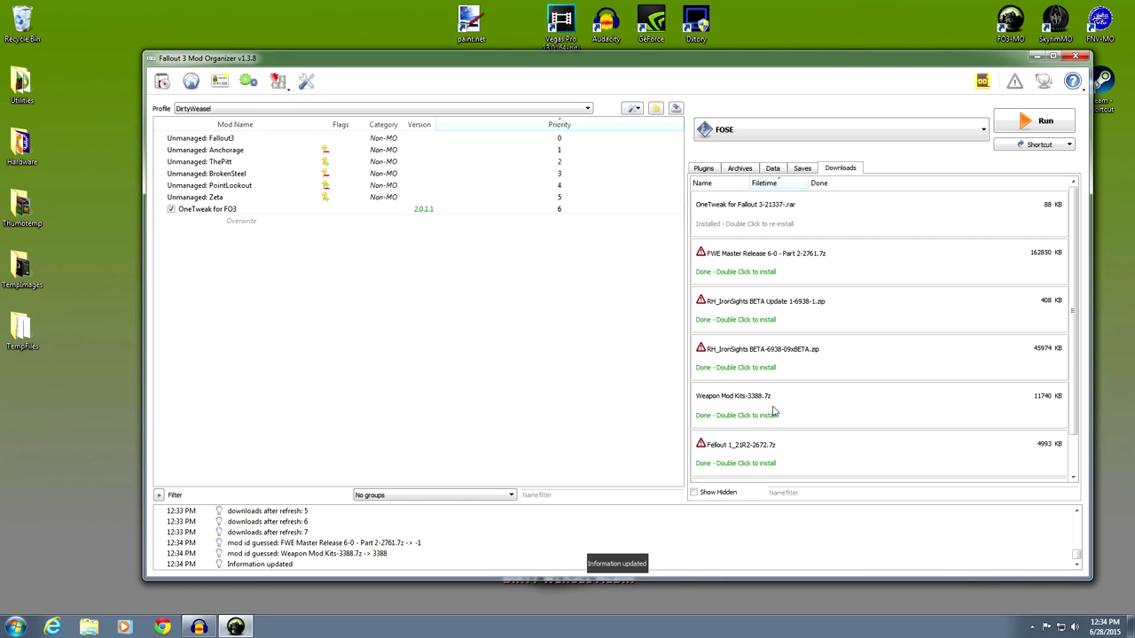
drag(1074, 268, 1075, 335)
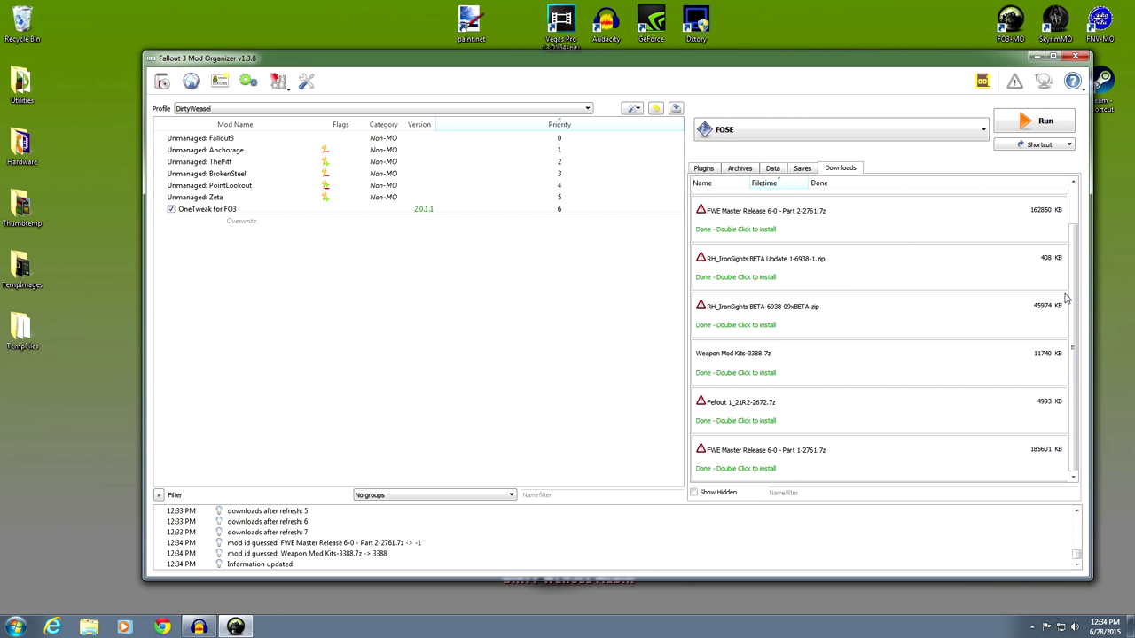
drag(1074, 301, 1074, 266)
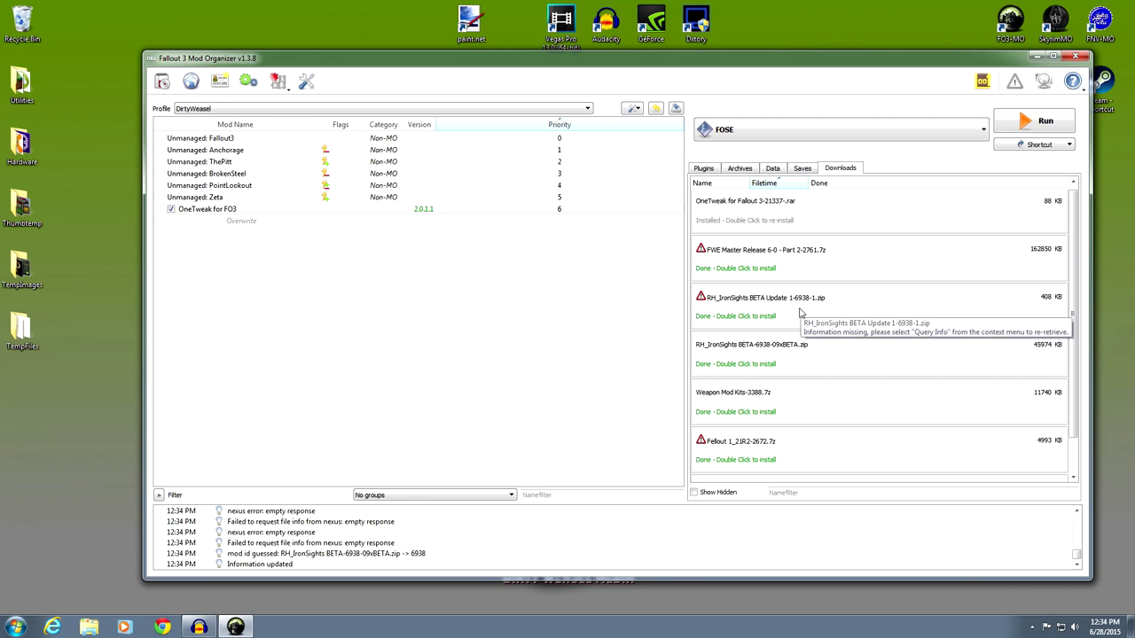
Step: Try a manual install of RH_IronSights BETA-6938-09xBETA.zip with its Data folder set as the data directory, and cancel it
double_click(727, 370)
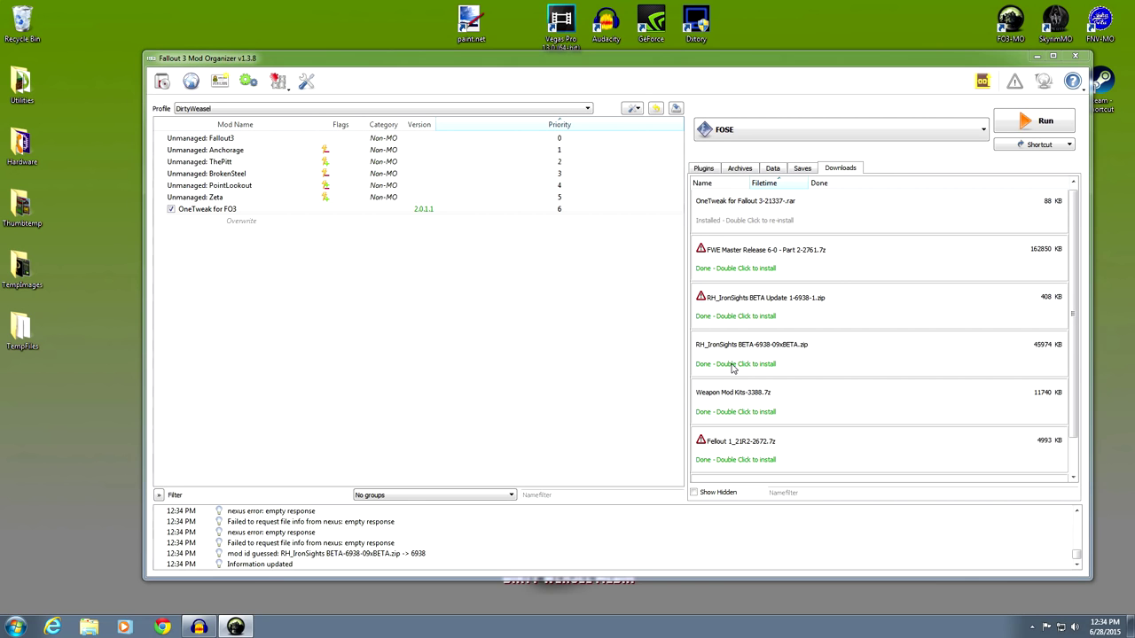
click(624, 367)
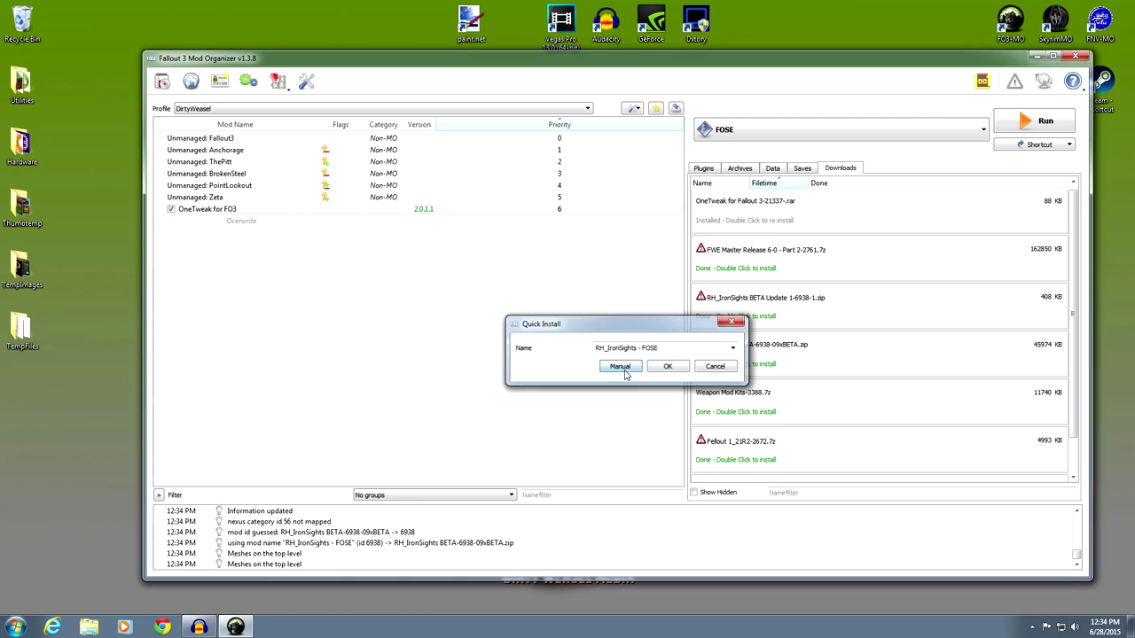
right_click(531, 302)
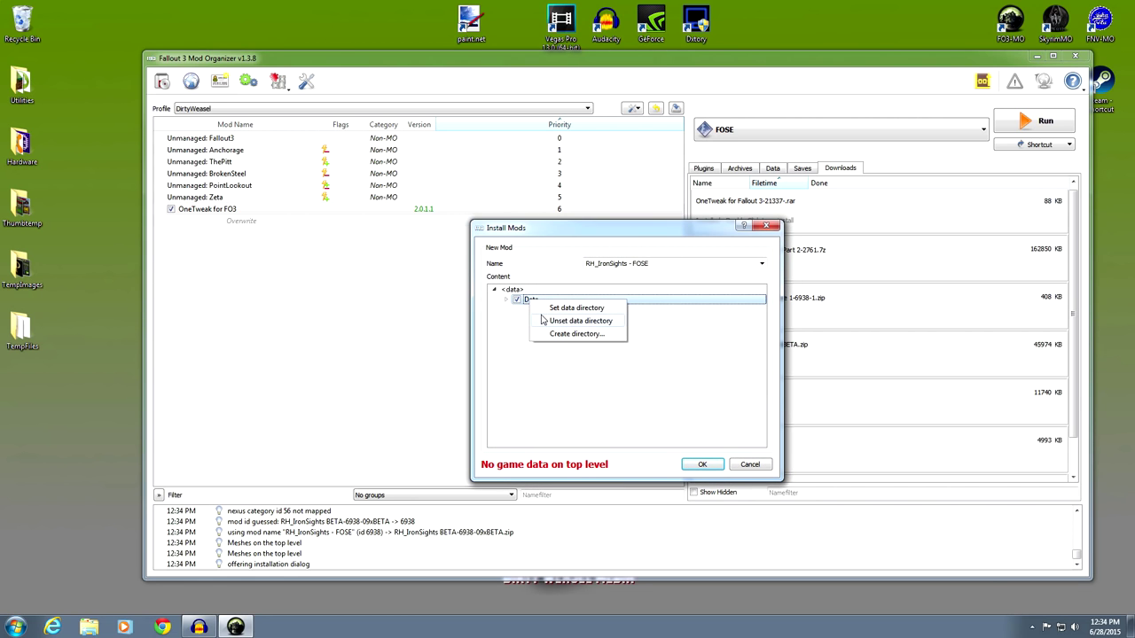
click(568, 309)
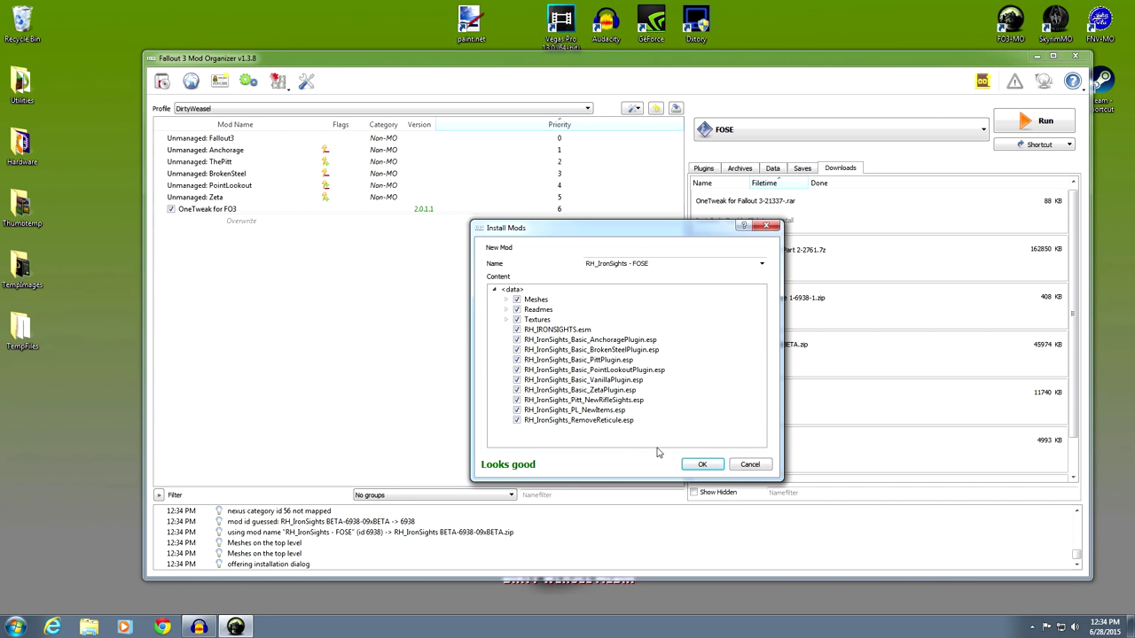
click(750, 464)
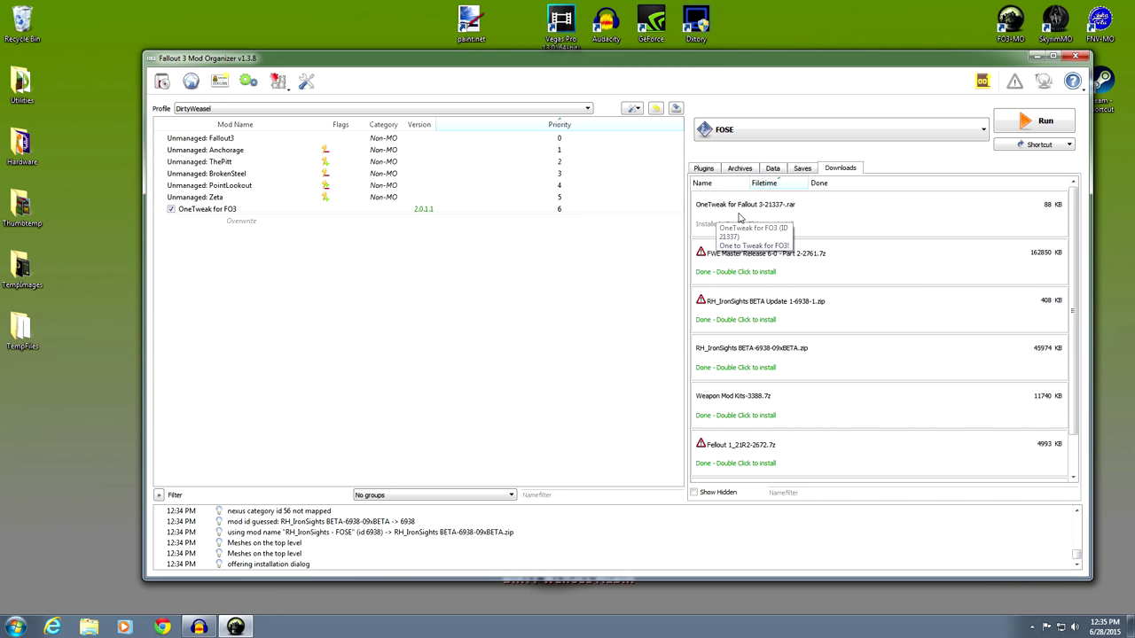
Step: Remove the OneTweak for Fallout 3 archive from the downloads view, and briefly show hidden downloads to check it
right_click(822, 219)
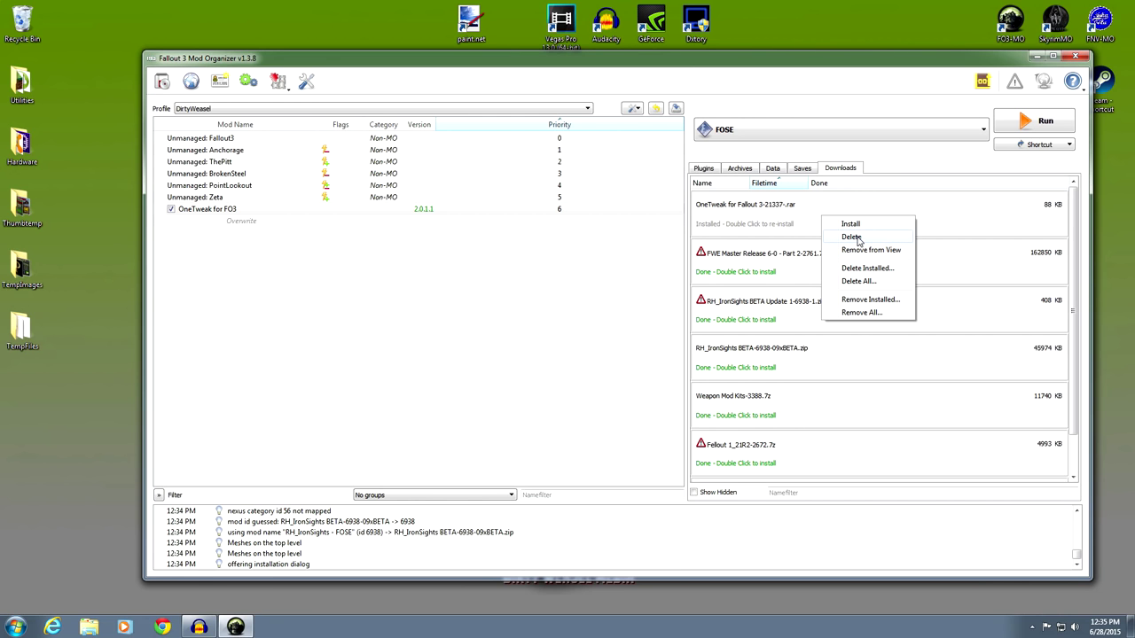
click(850, 252)
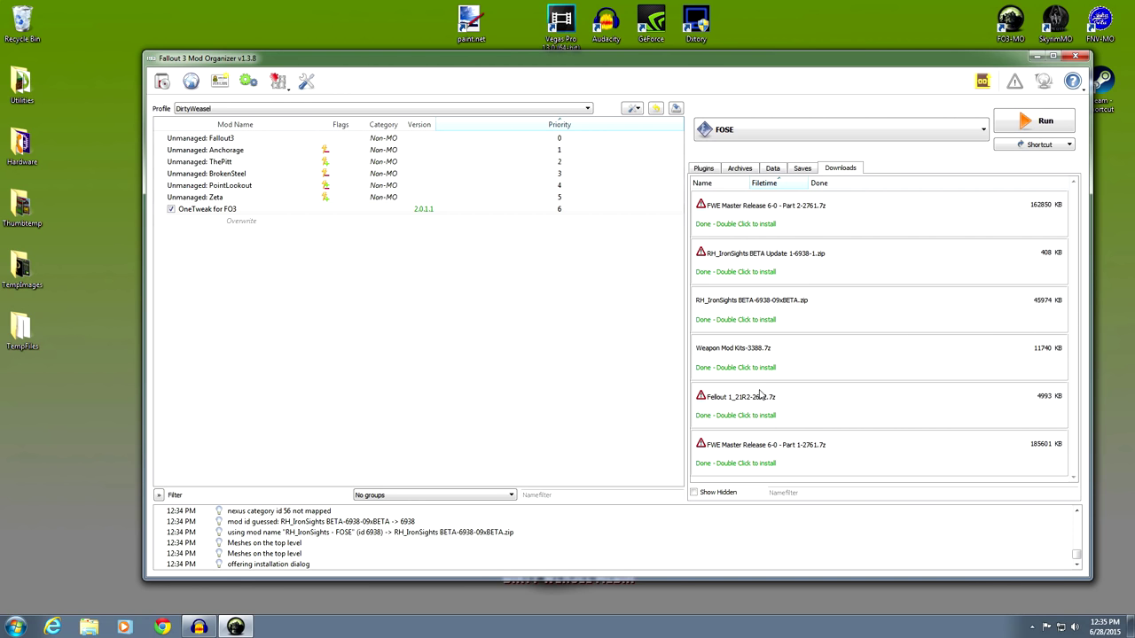
click(694, 494)
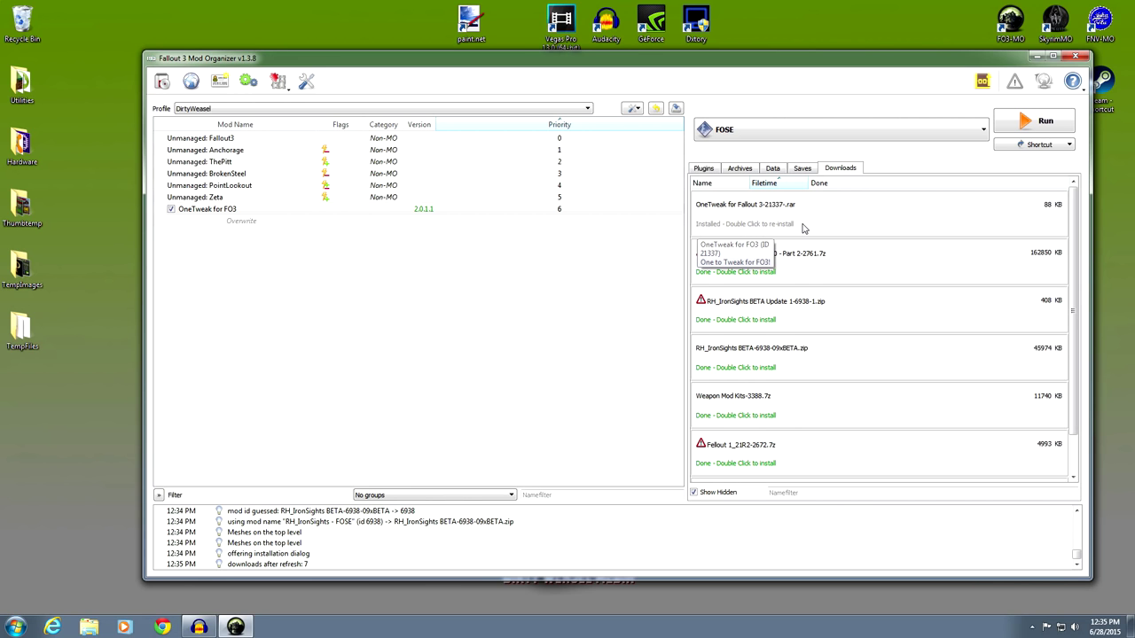
click(695, 492)
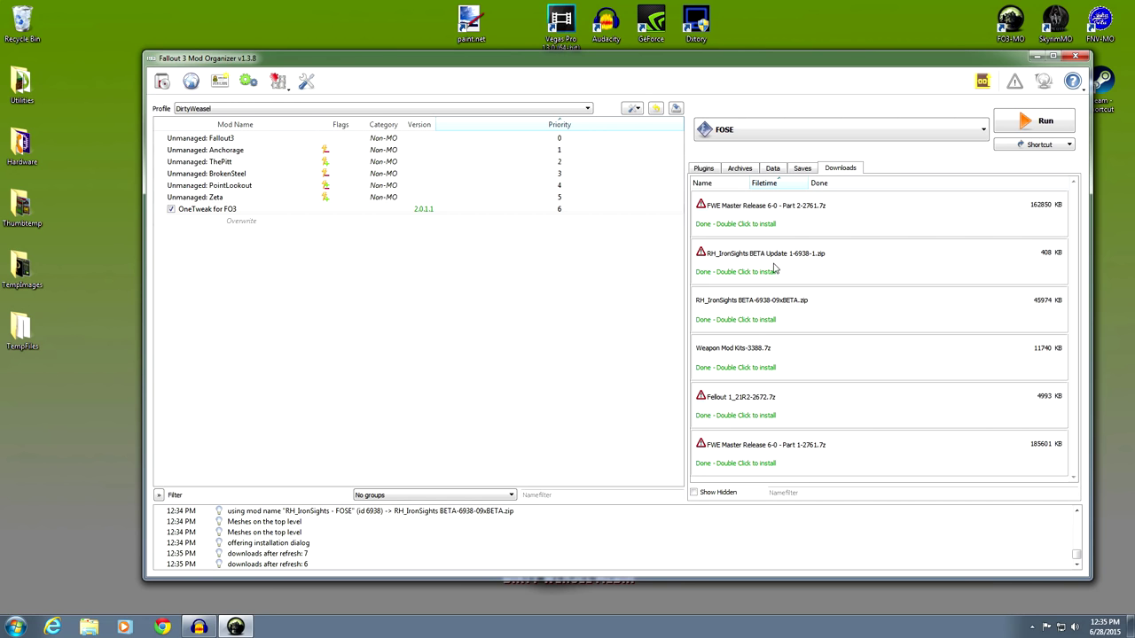
right_click(771, 317)
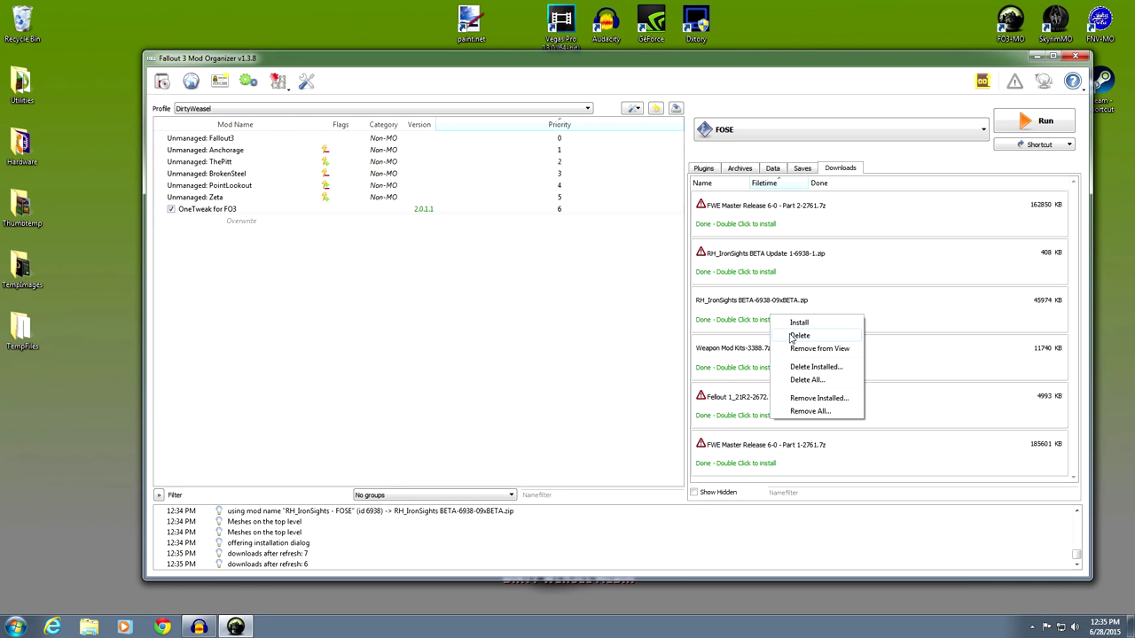
click(925, 160)
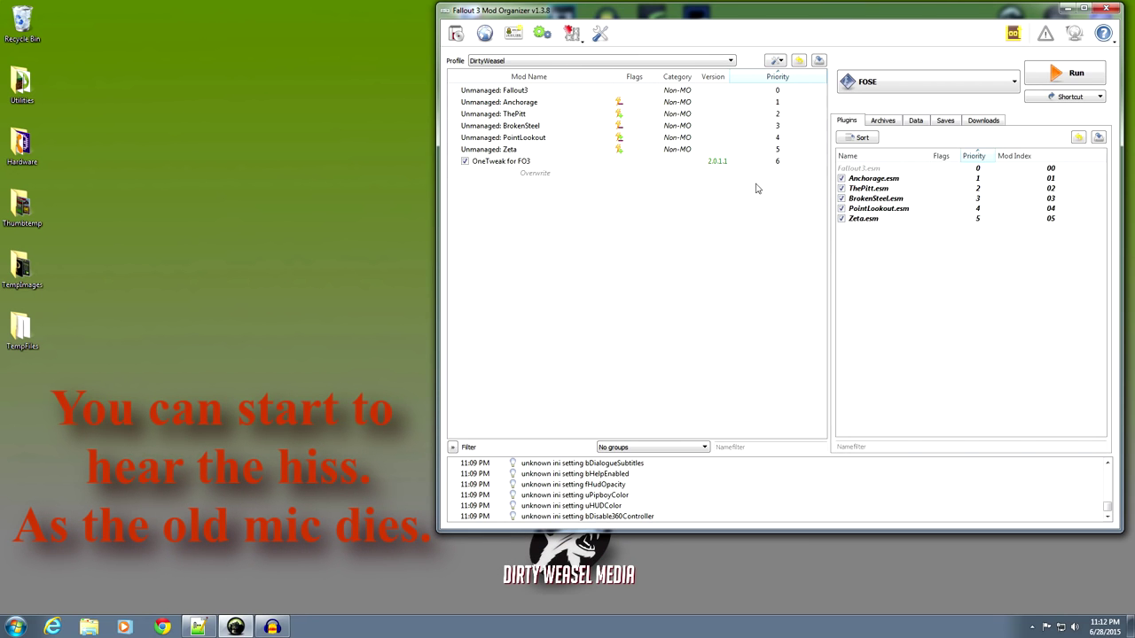
Step: Reposition the Mod Organizer window and open the INI Editor for the current profile
mouse_move(829, 15)
mouse_down()
mouse_move(784, 22)
mouse_move(811, 18)
mouse_up()
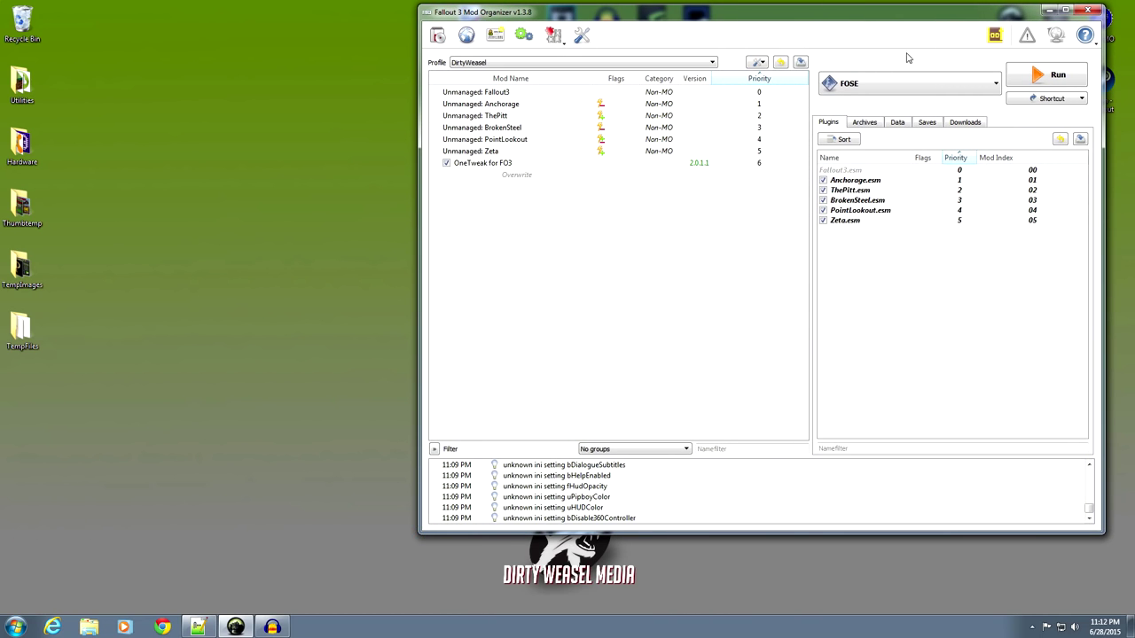
click(562, 43)
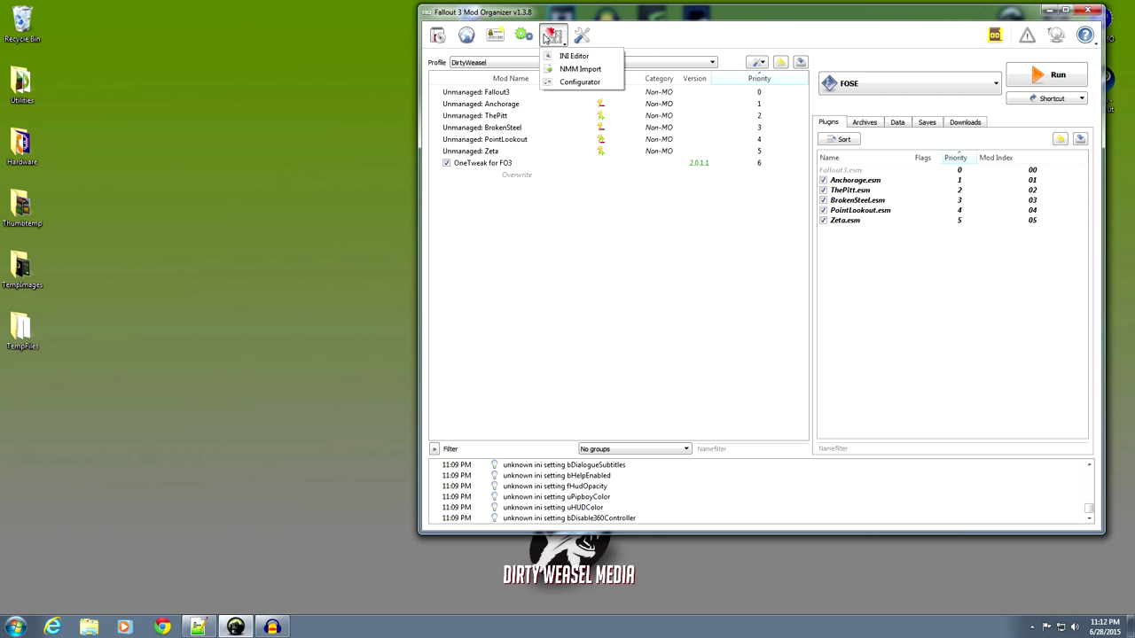
click(564, 57)
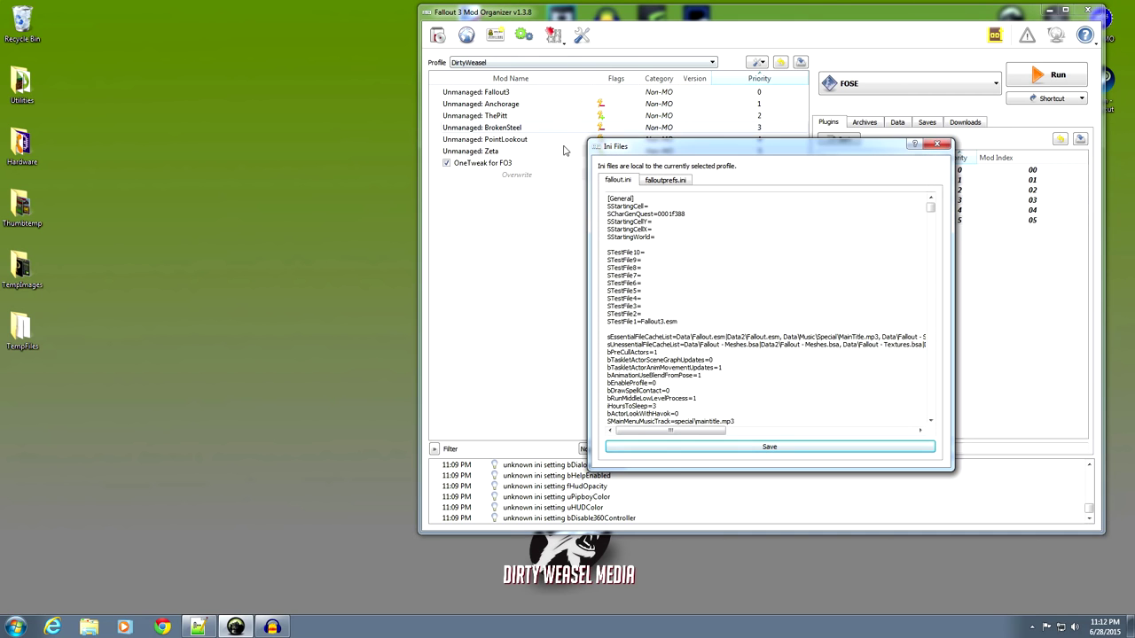
Step: Examine the contents of the profile's fallout.ini and falloutprefs.ini files
click(659, 182)
click(619, 181)
click(666, 183)
click(630, 182)
scroll(783, 254, down, 4)
scroll(783, 254, up, 4)
scroll(807, 235, down, 3)
scroll(817, 249, up, 3)
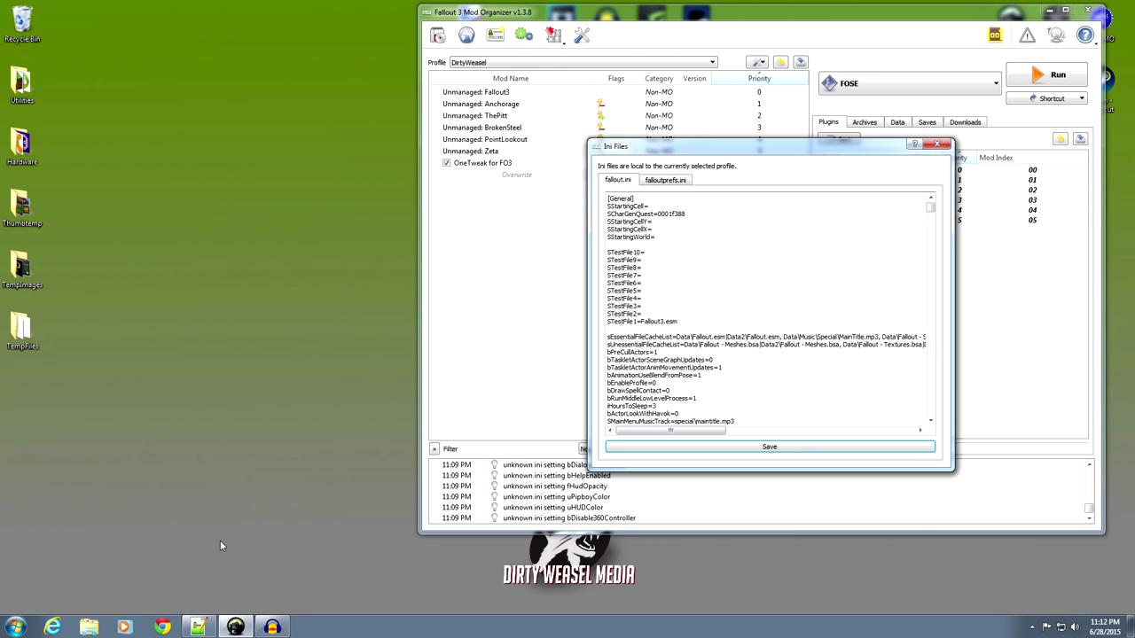
Step: Bring up the Notepad++ tweak notes beside the Ini Files window and return to fallout.ini
mouse_move(197, 625)
click(256, 555)
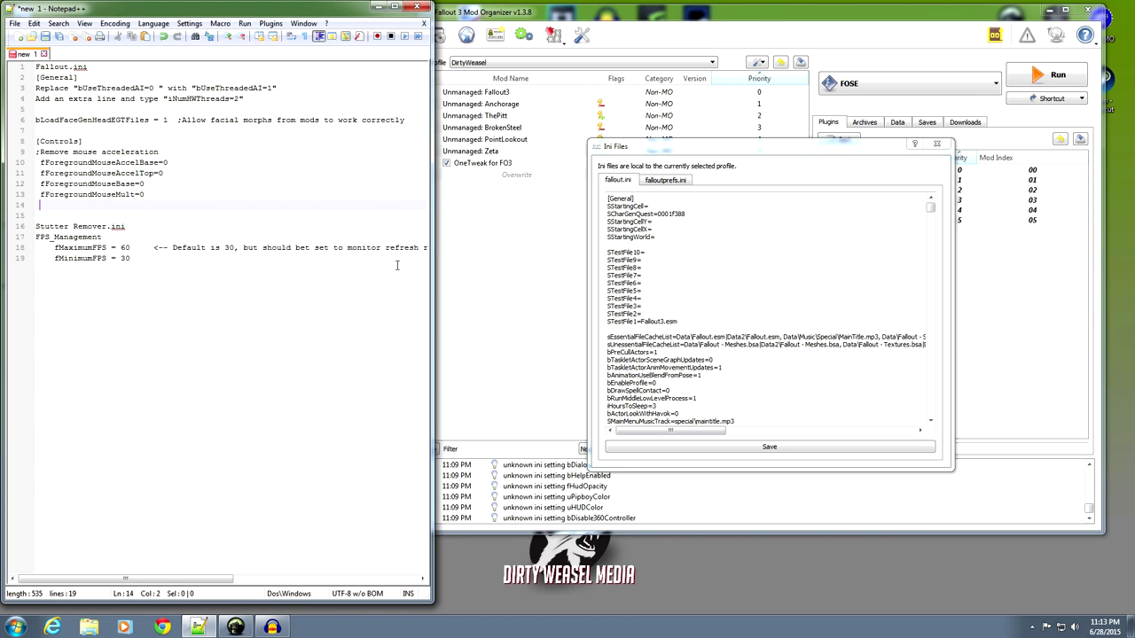
click(748, 298)
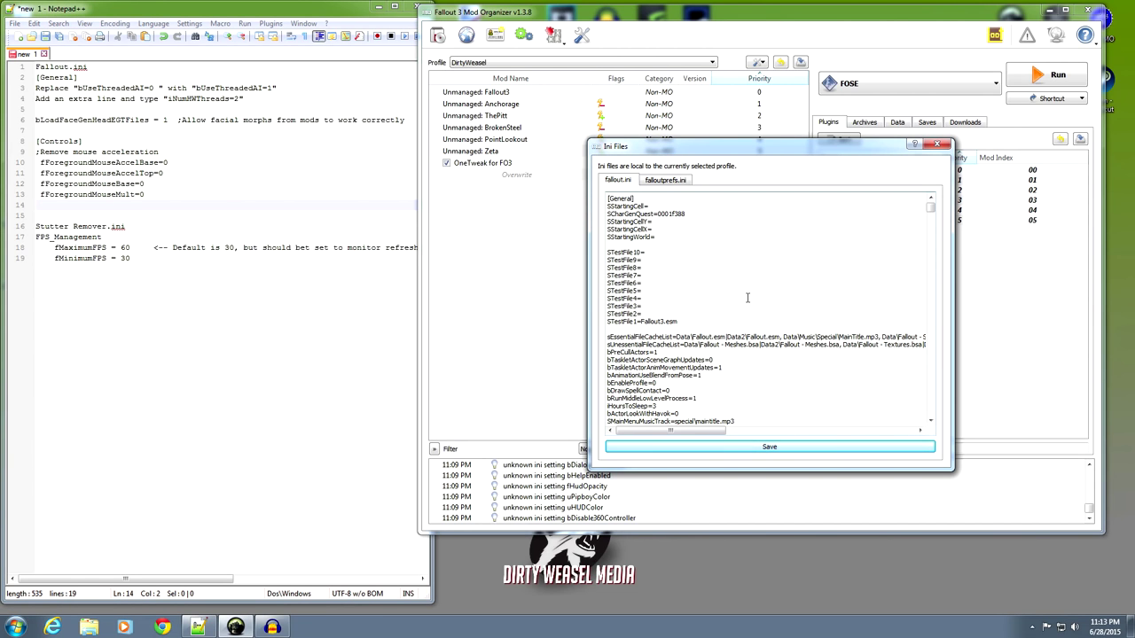
Step: Search fallout.ini for bUseThreadedAI, using the setting name copied from the notes
key(ctrl+f)
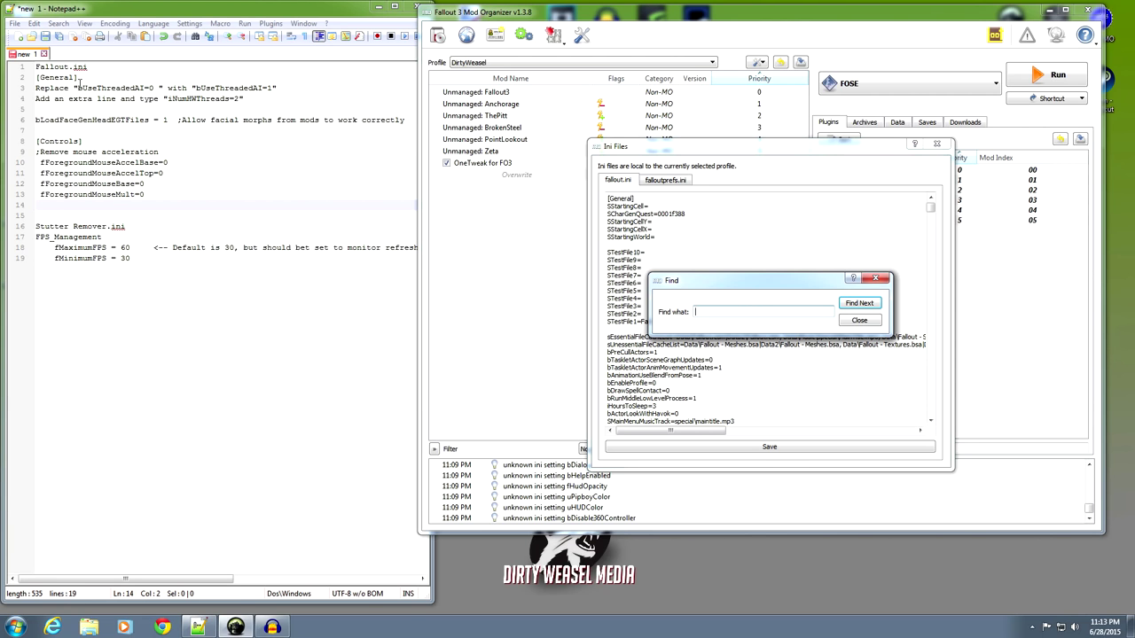
drag(77, 88, 144, 86)
key(ctrl+c)
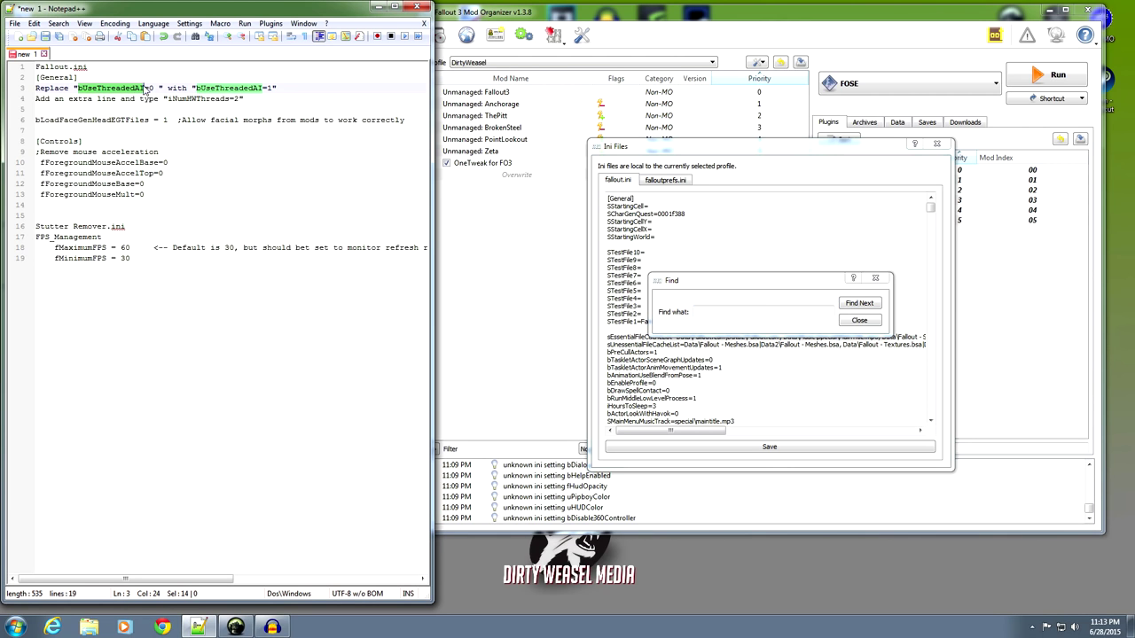
right_click(120, 87)
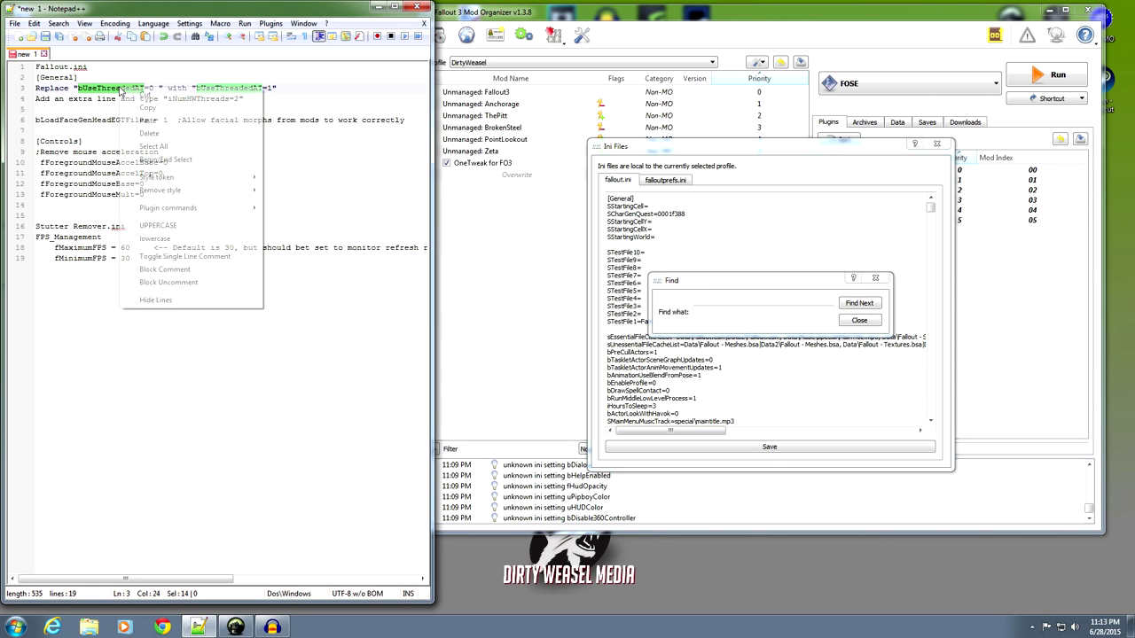
click(137, 109)
click(692, 315)
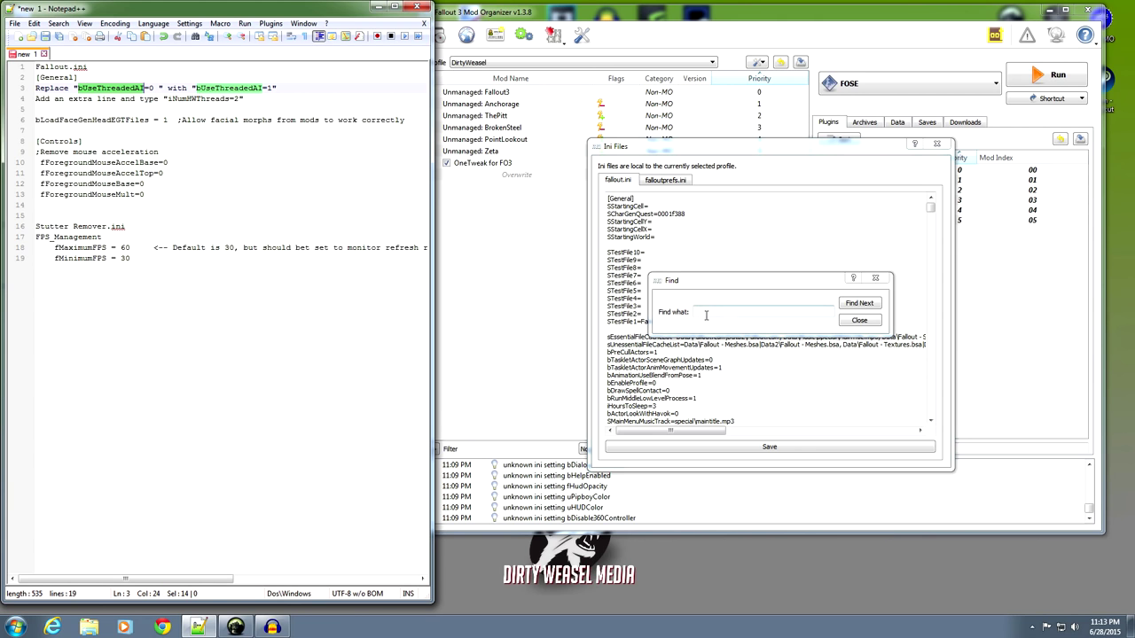
right_click(706, 311)
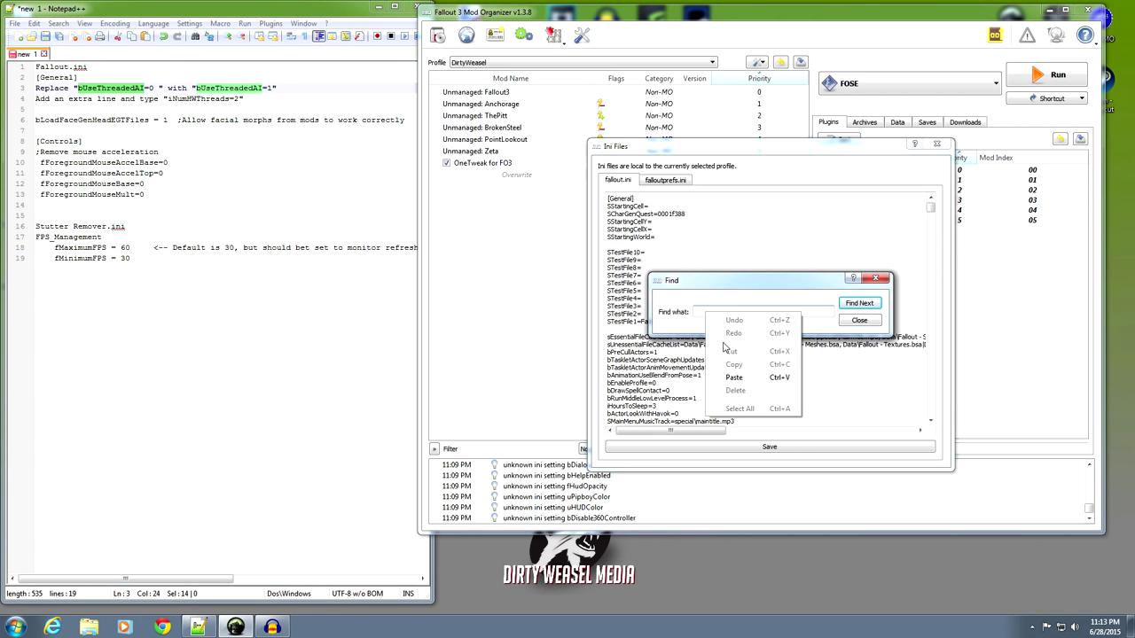
click(729, 368)
click(858, 303)
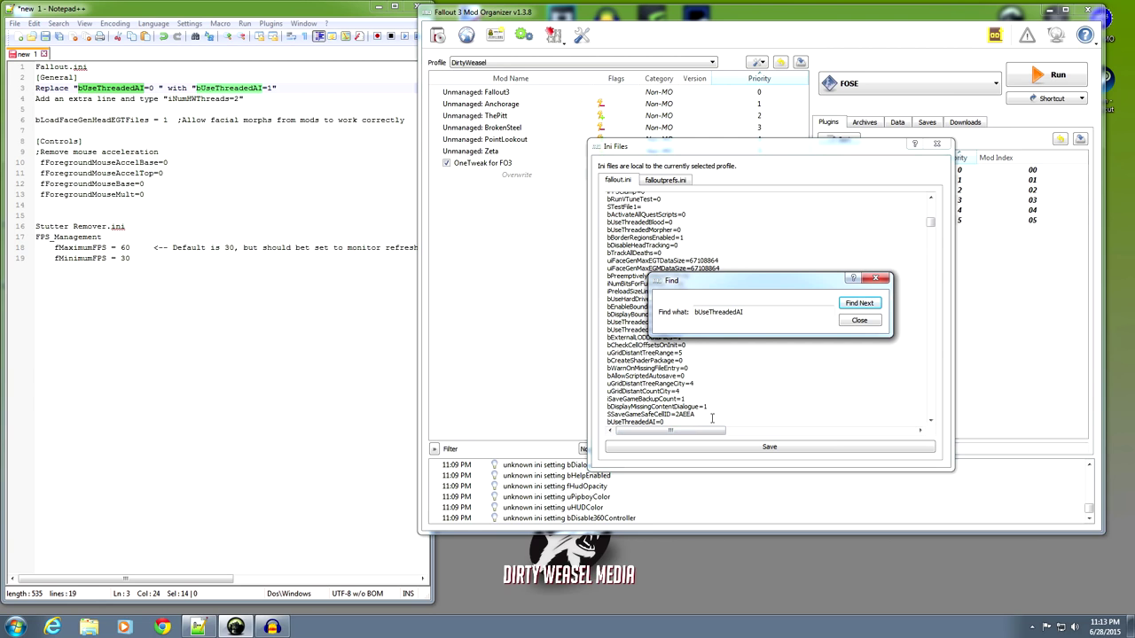
click(860, 321)
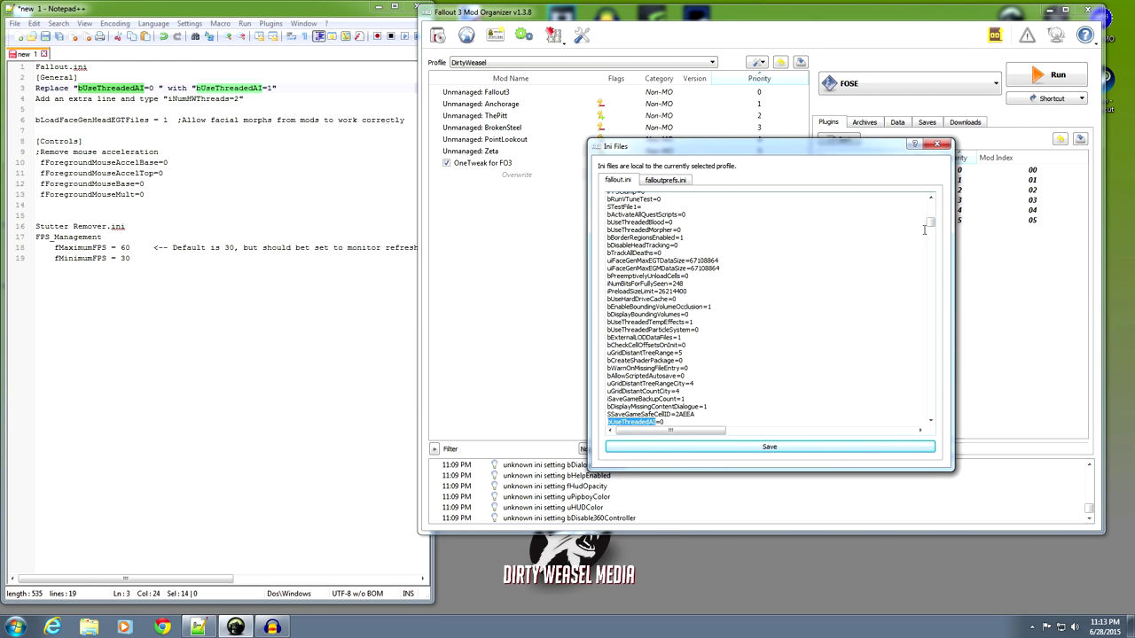
Step: Set bUseThreadedAI to 1 in the [General] section of fallout.ini, following the notes
click(931, 422)
click(931, 421)
click(930, 421)
click(930, 421)
click(931, 423)
click(931, 422)
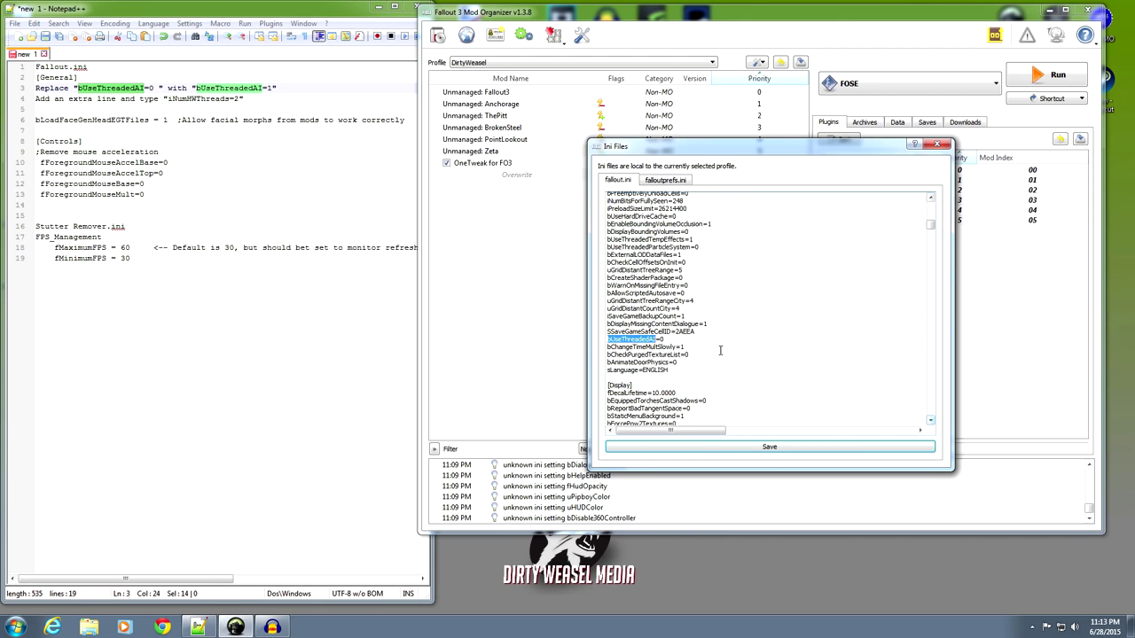
click(684, 341)
click(270, 88)
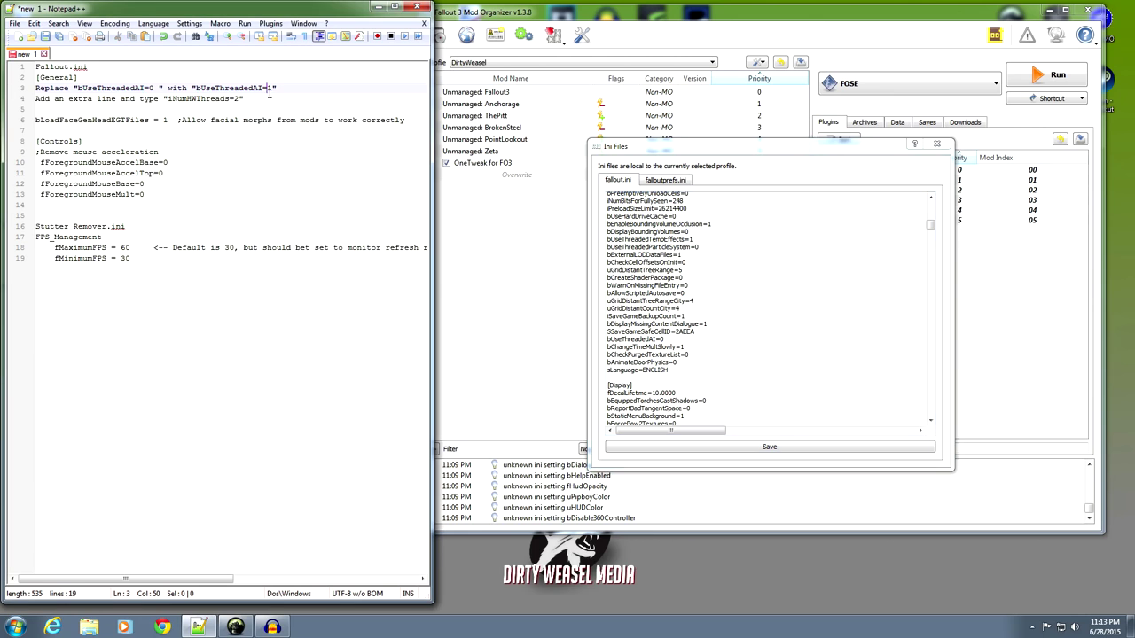
click(671, 339)
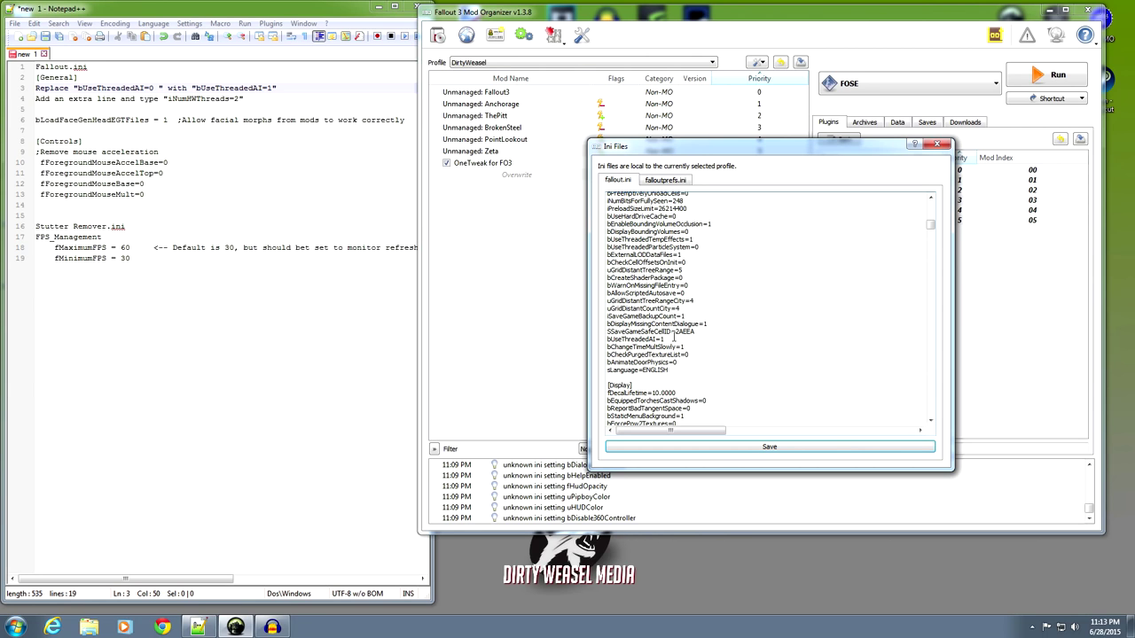
Step: Add the line iNumHWThreads=2 from the notes directly below bUseThreadedAI=1 and save fallout.ini
key(Return)
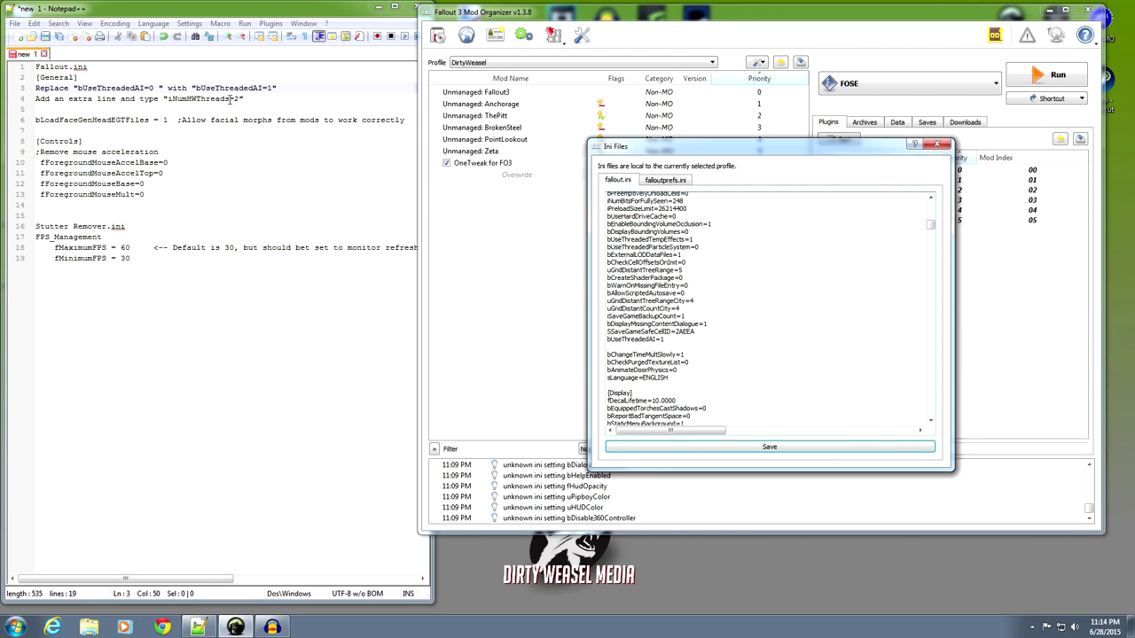
drag(167, 99, 240, 102)
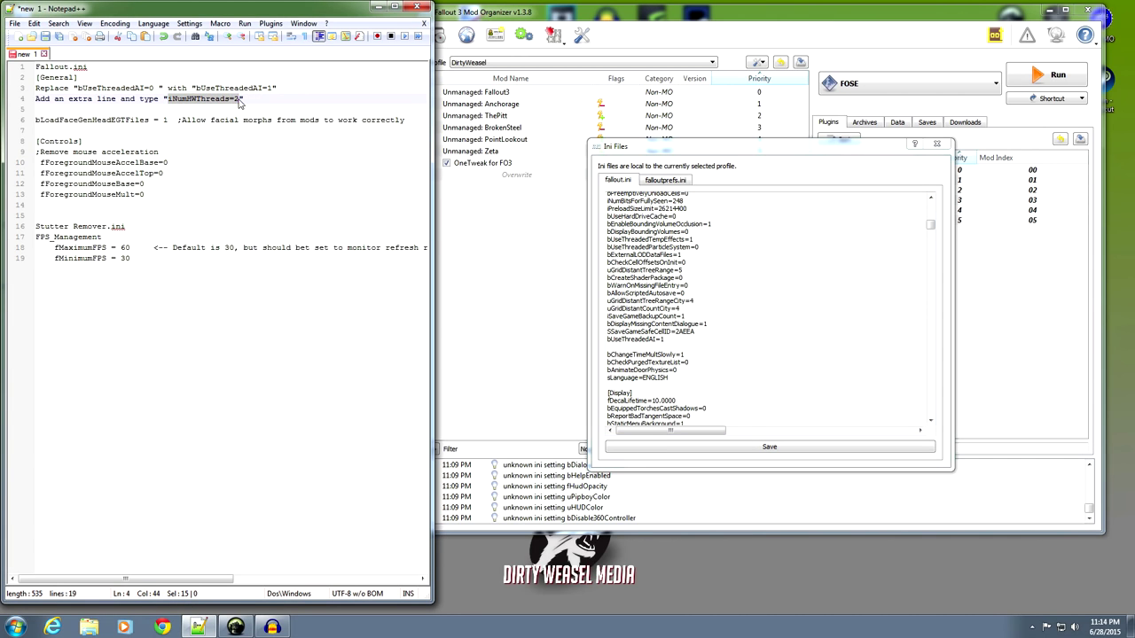
right_click(216, 99)
click(224, 118)
click(620, 348)
right_click(620, 348)
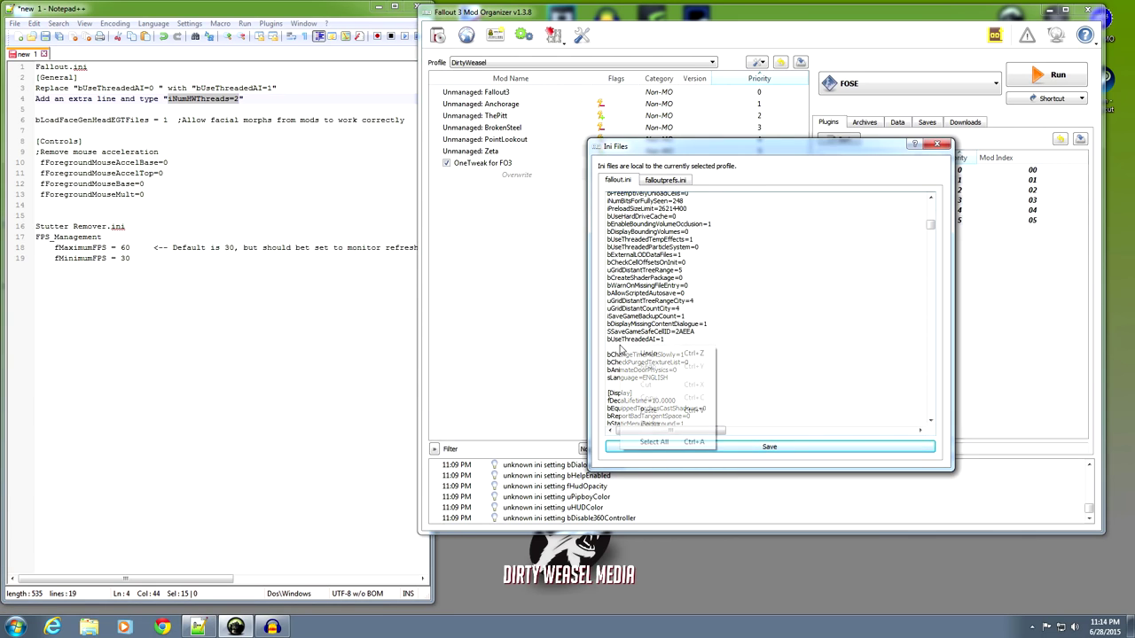
click(654, 412)
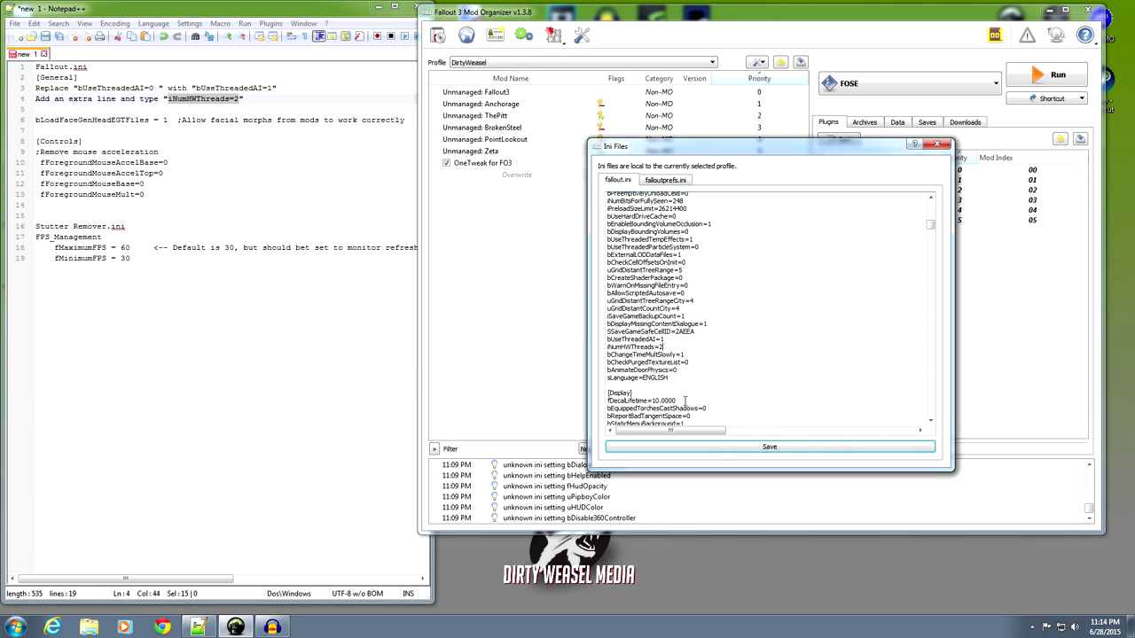
click(763, 446)
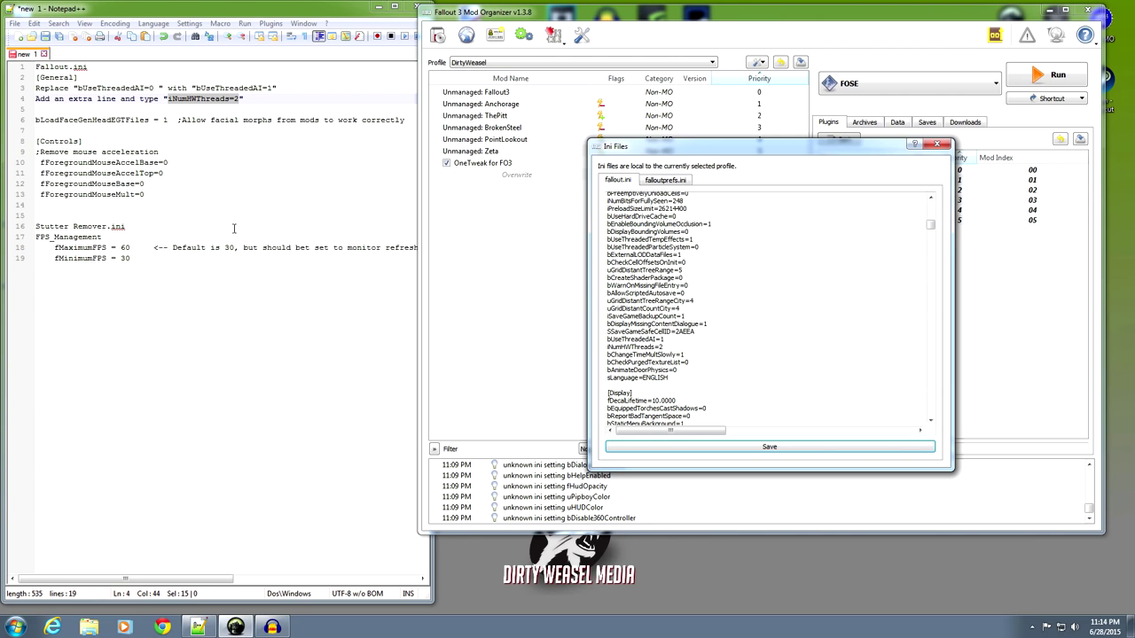
Step: Insert an empty line below bFaceGenTexturing=1 in the [General] section for the bLoadFaceGenHeadEGTFiles entry from the notes
key(alt+Tab)
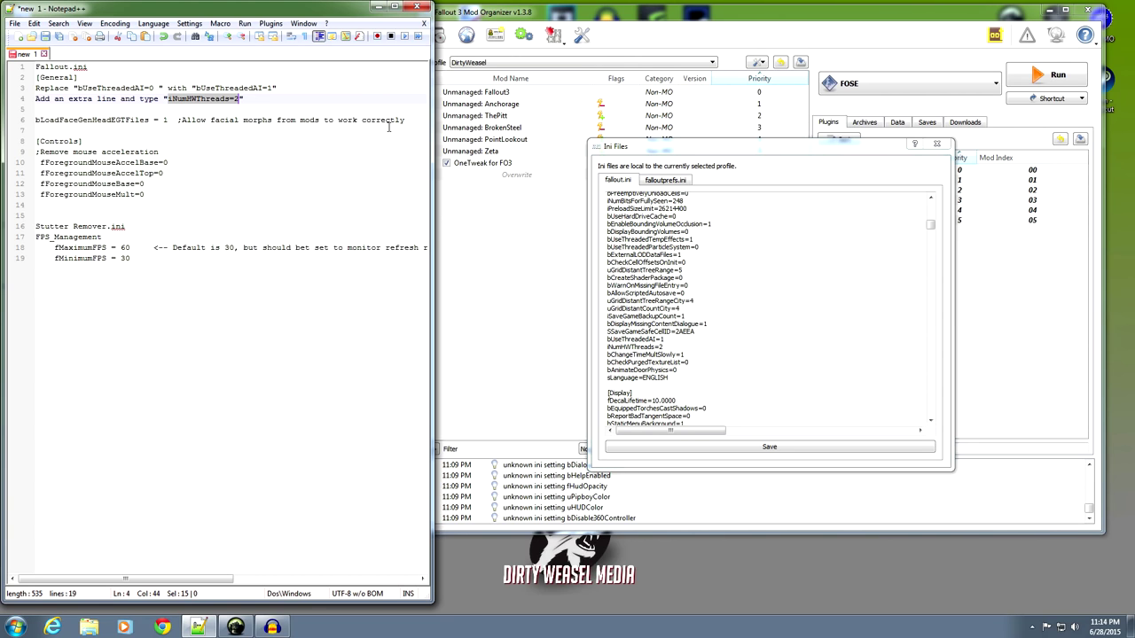
drag(169, 119, 35, 120)
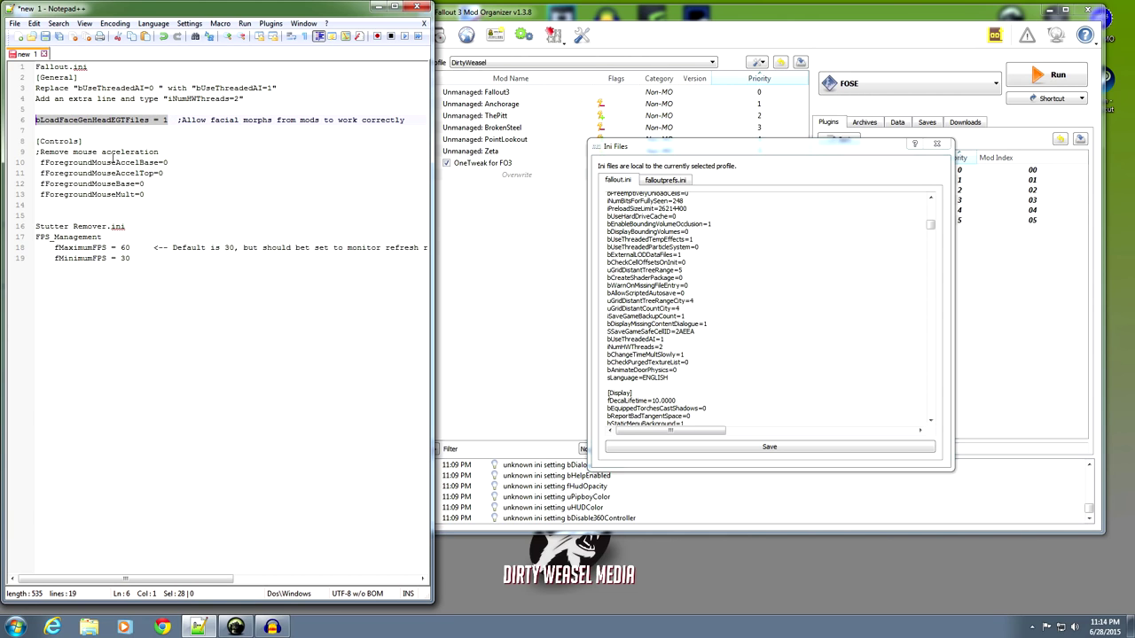
click(733, 300)
scroll(734, 306, up, 2)
scroll(736, 309, down, 2)
scroll(737, 310, up, 2)
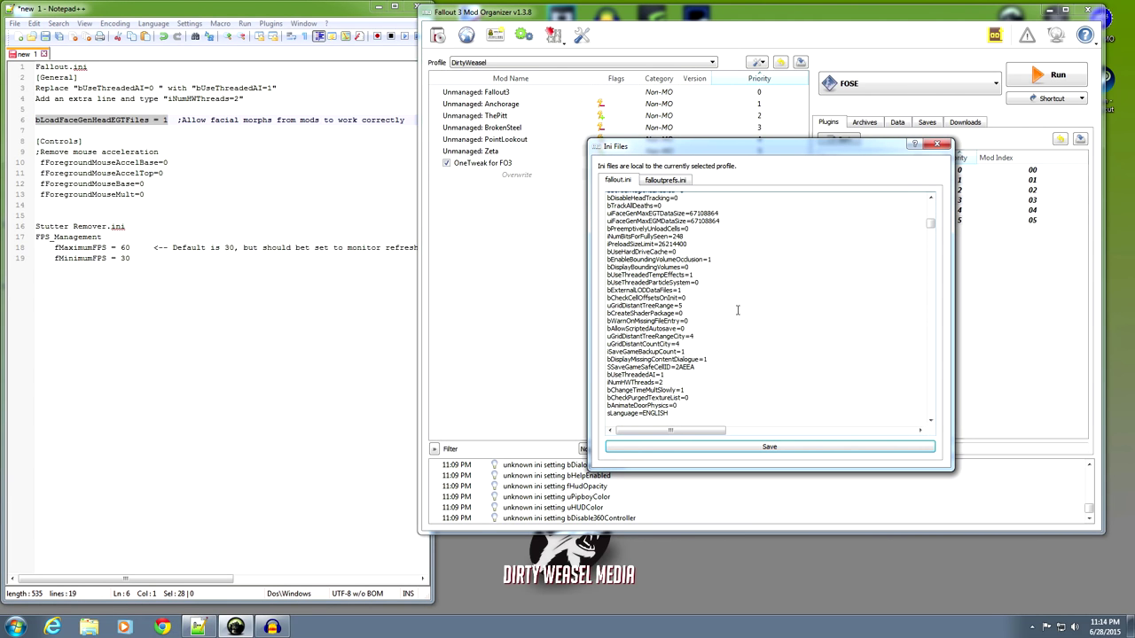
scroll(737, 310, up, 4)
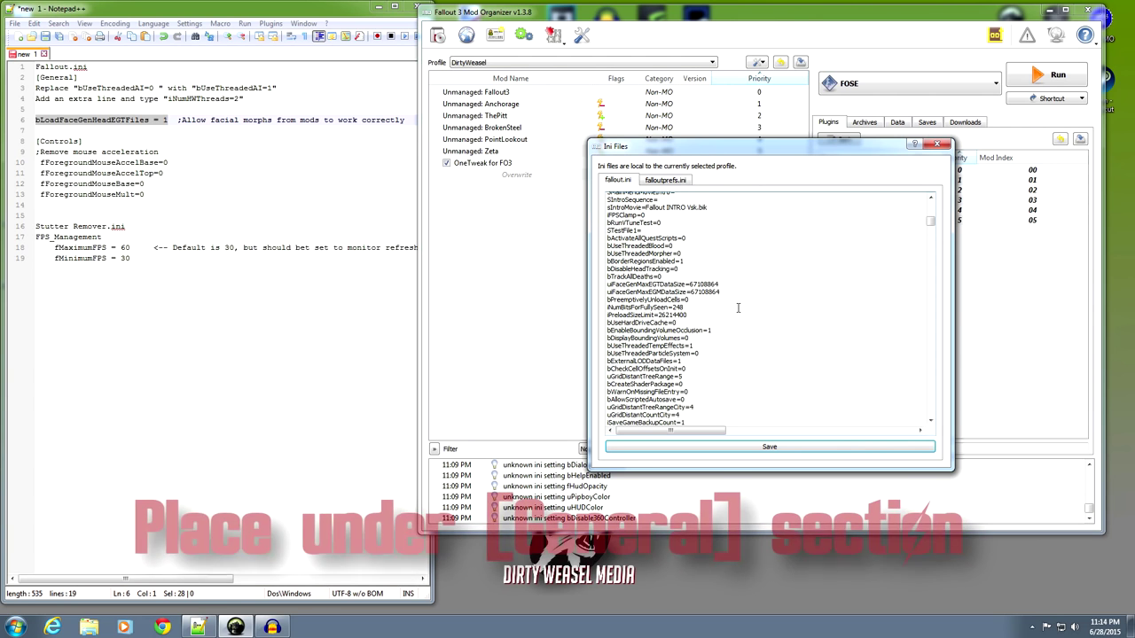
scroll(738, 307, up, 4)
scroll(737, 308, up, 5)
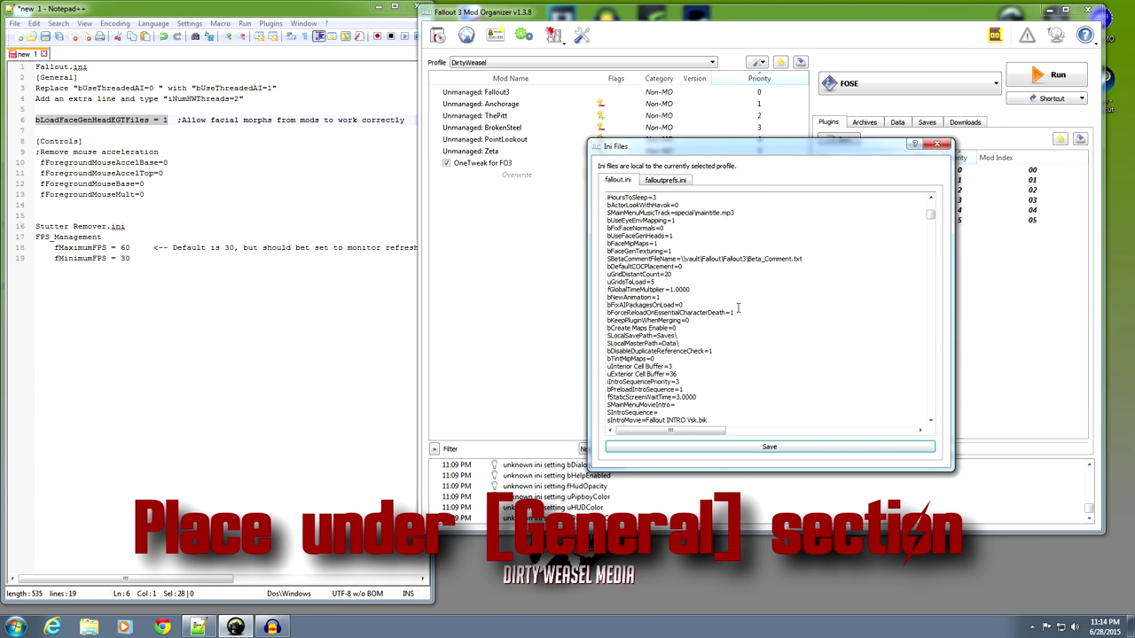
scroll(738, 308, up, 2)
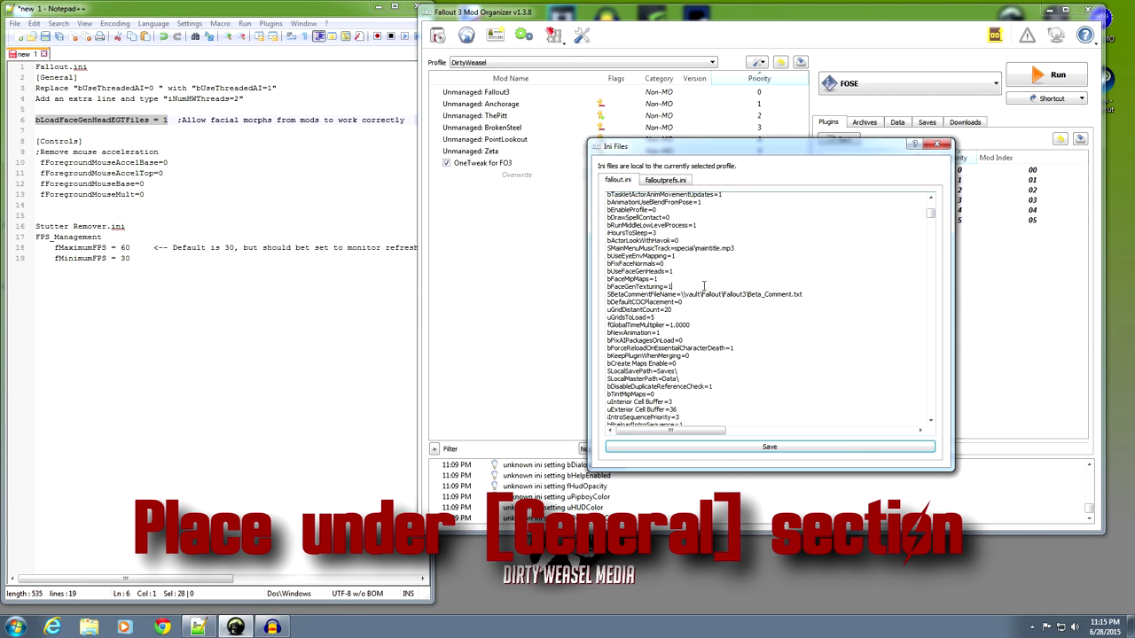
key(Return)
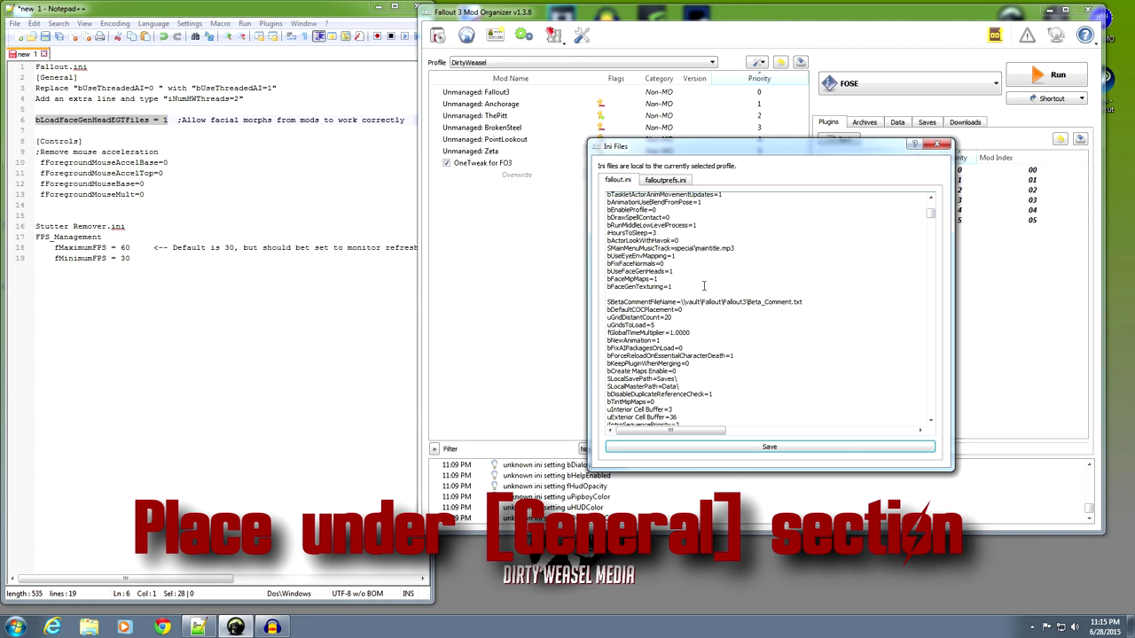
scroll(707, 285, up, 2)
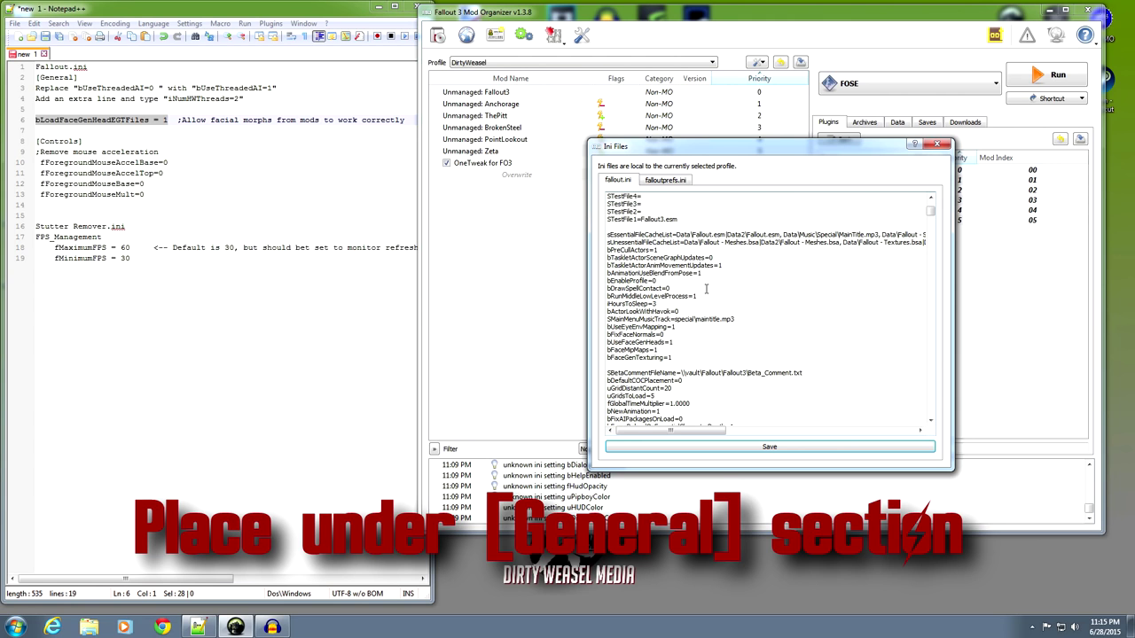
scroll(707, 289, down, 2)
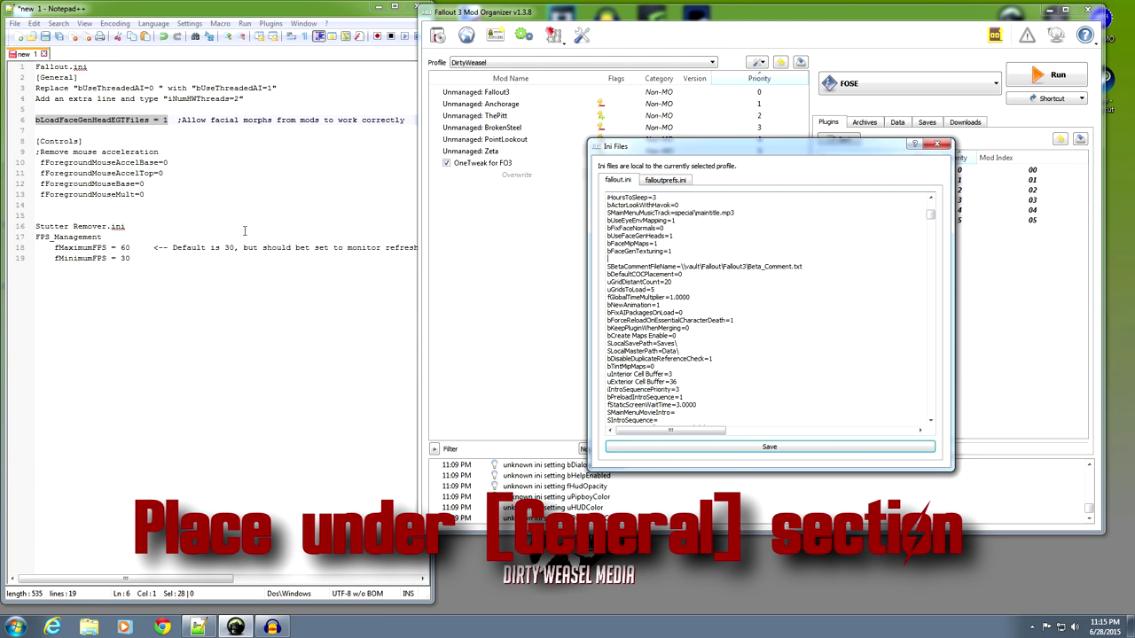
Step: Copy the full bLoadFaceGenHeadEGTFiles = 1 line with its comment from the notes into the empty line and save fallout.ini
click(144, 131)
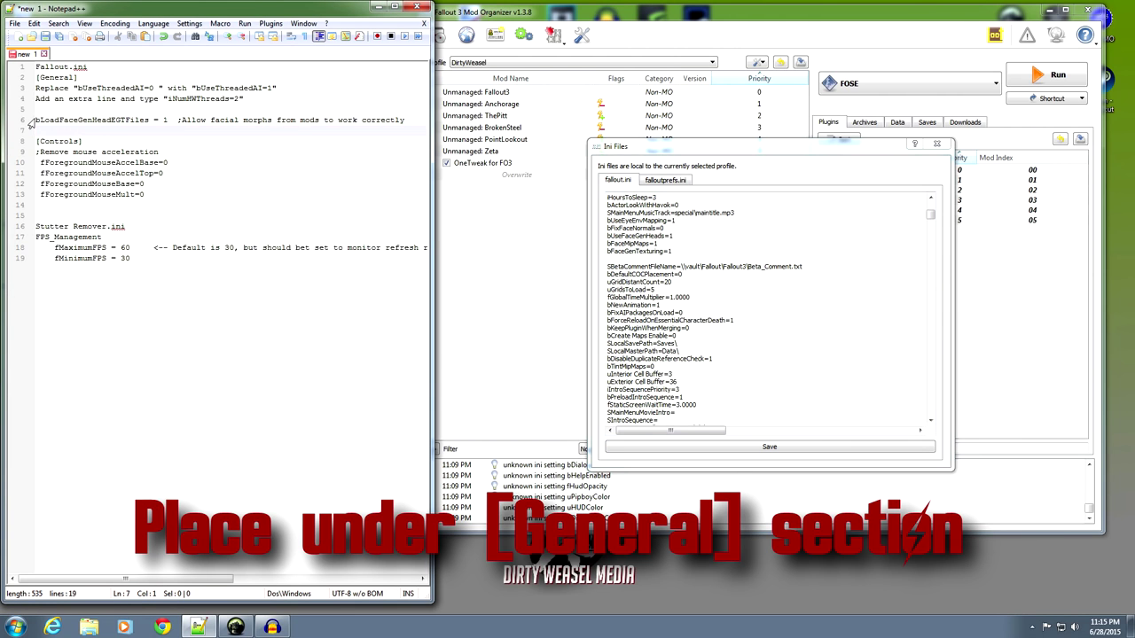
click(36, 119)
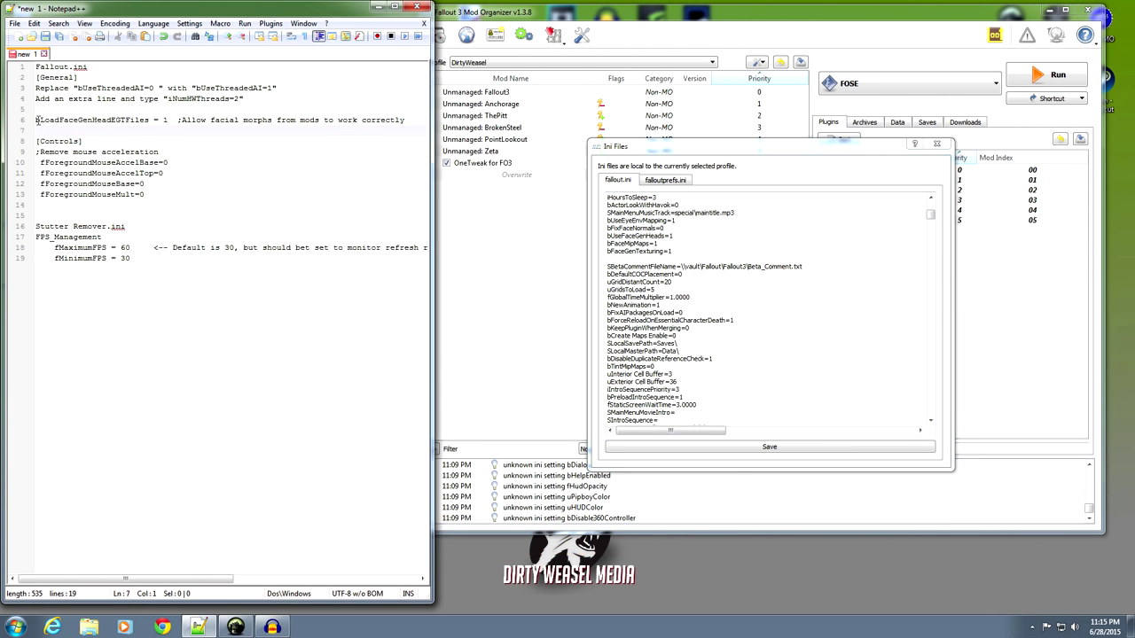
drag(36, 120, 404, 122)
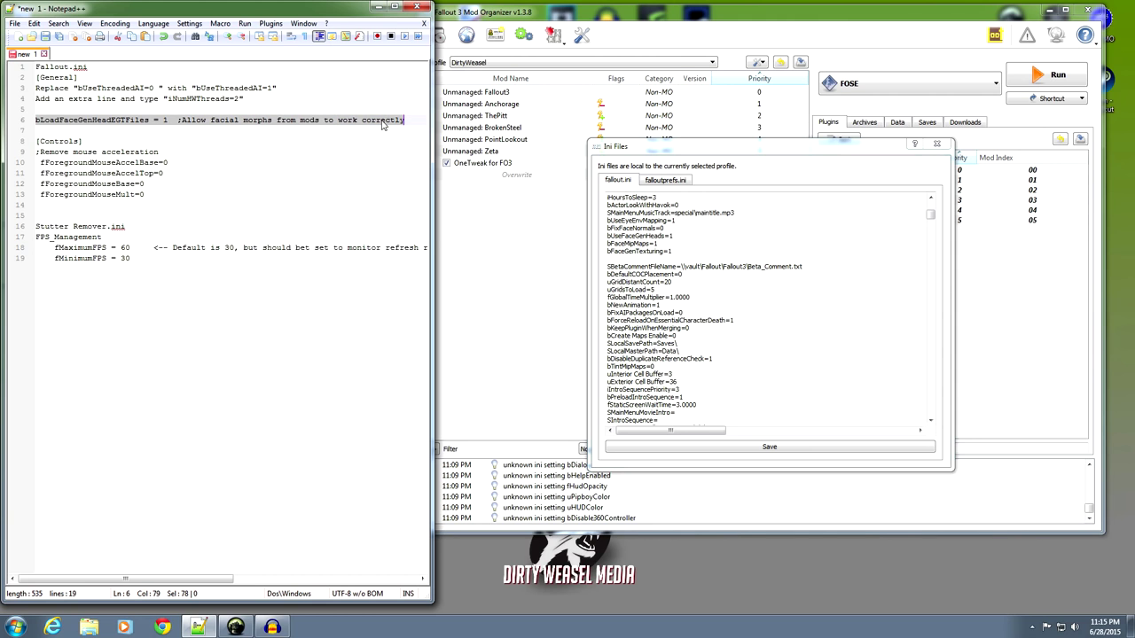
right_click(344, 125)
click(365, 144)
click(610, 261)
right_click(618, 262)
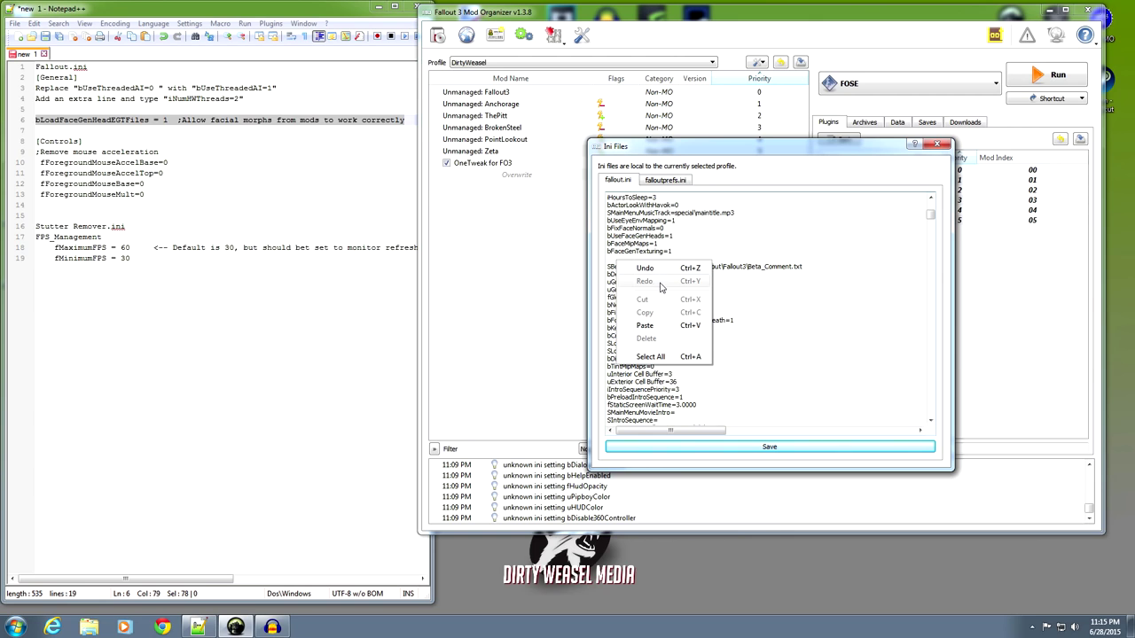
click(645, 325)
click(768, 446)
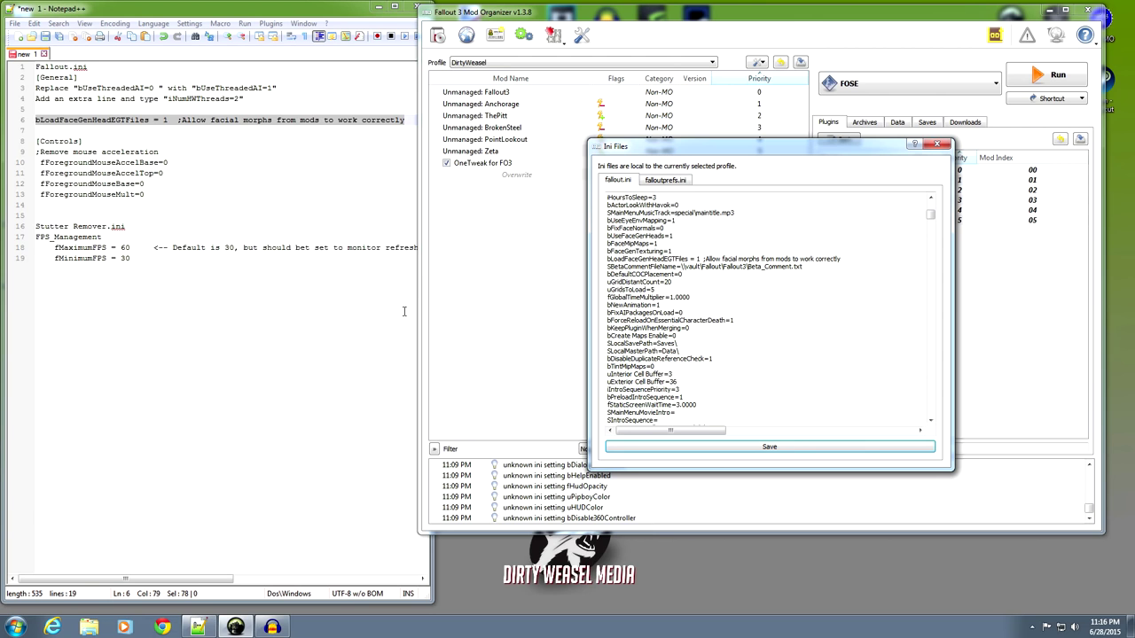
Step: Insert an empty line below bBackground Keyboard=1 in the [Controls] section of fallout.ini
scroll(780, 248, up, 9)
scroll(767, 245, down, 15)
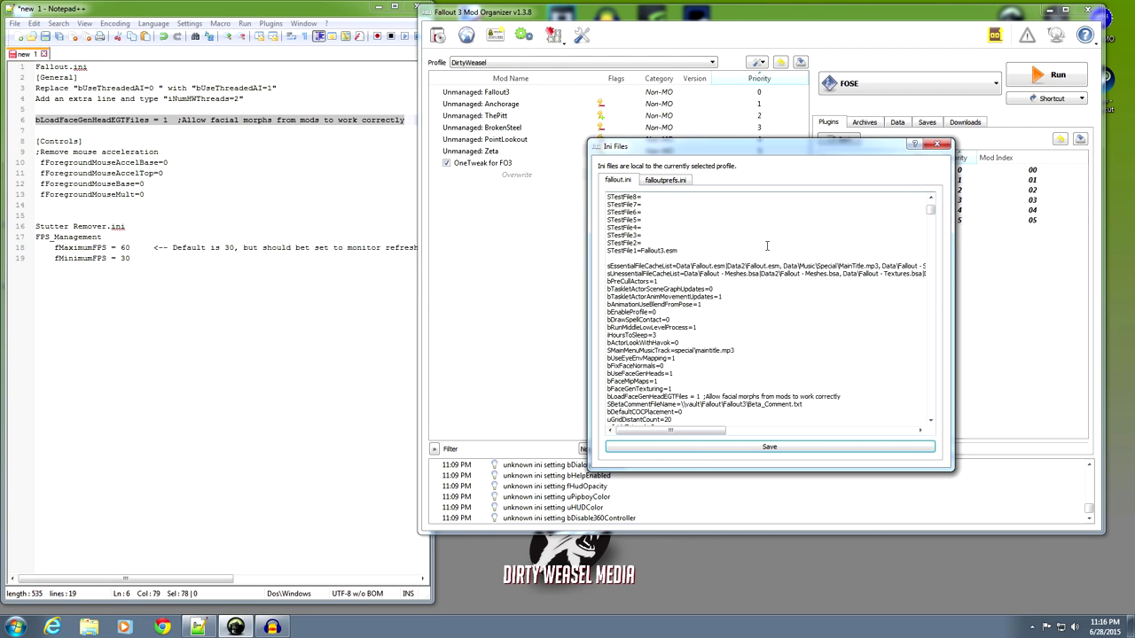
scroll(767, 245, down, 8)
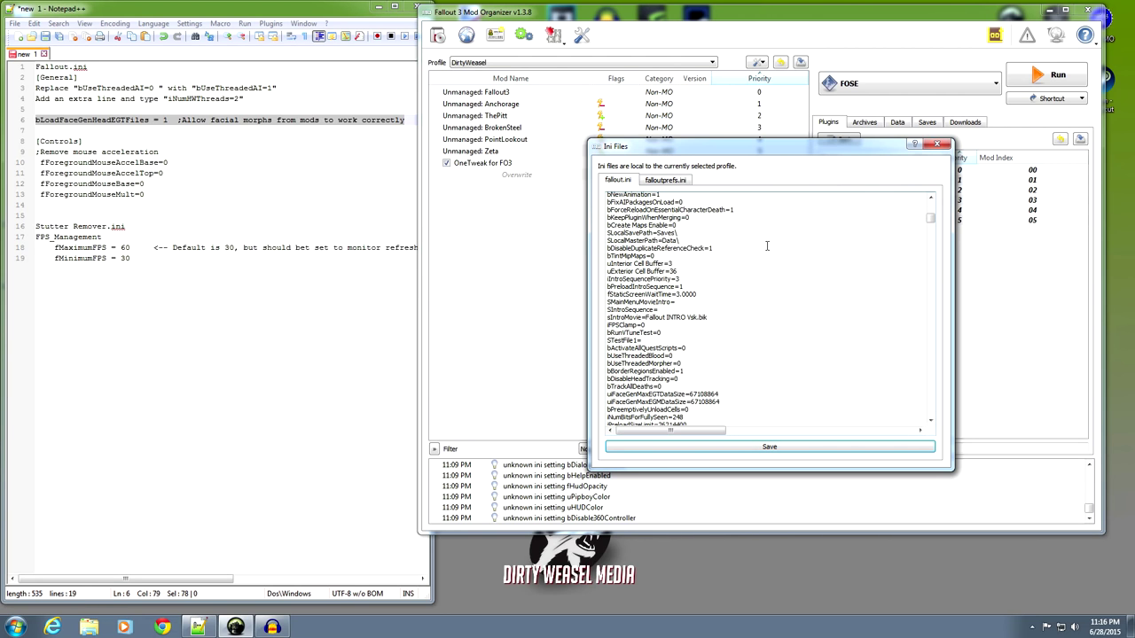
scroll(769, 246, down, 10)
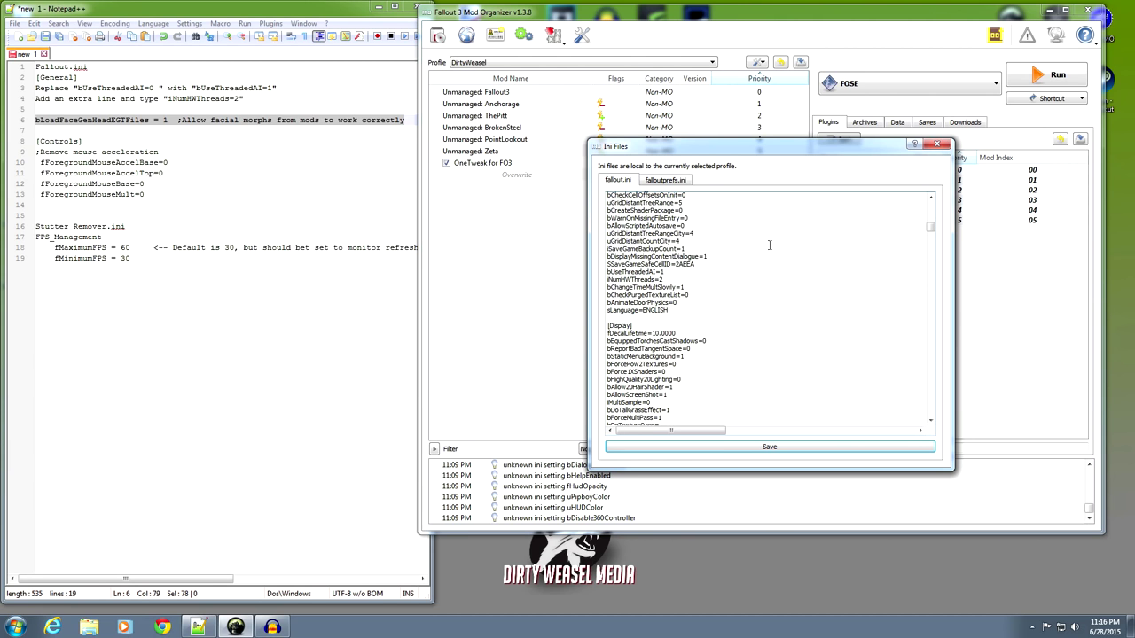
scroll(771, 245, down, 10)
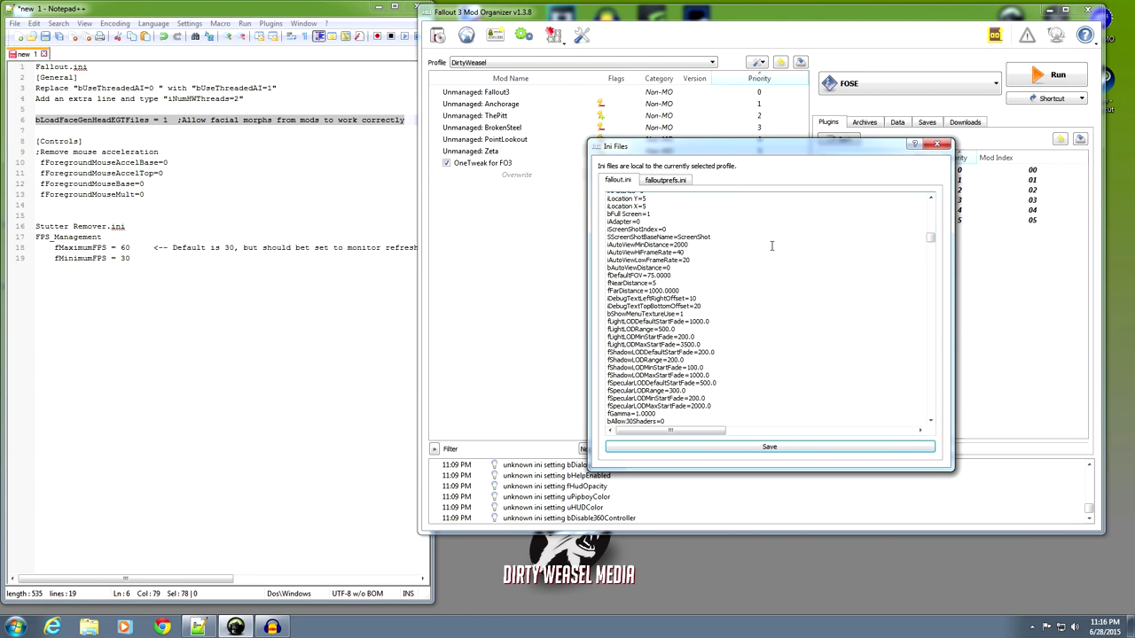
scroll(773, 246, down, 8)
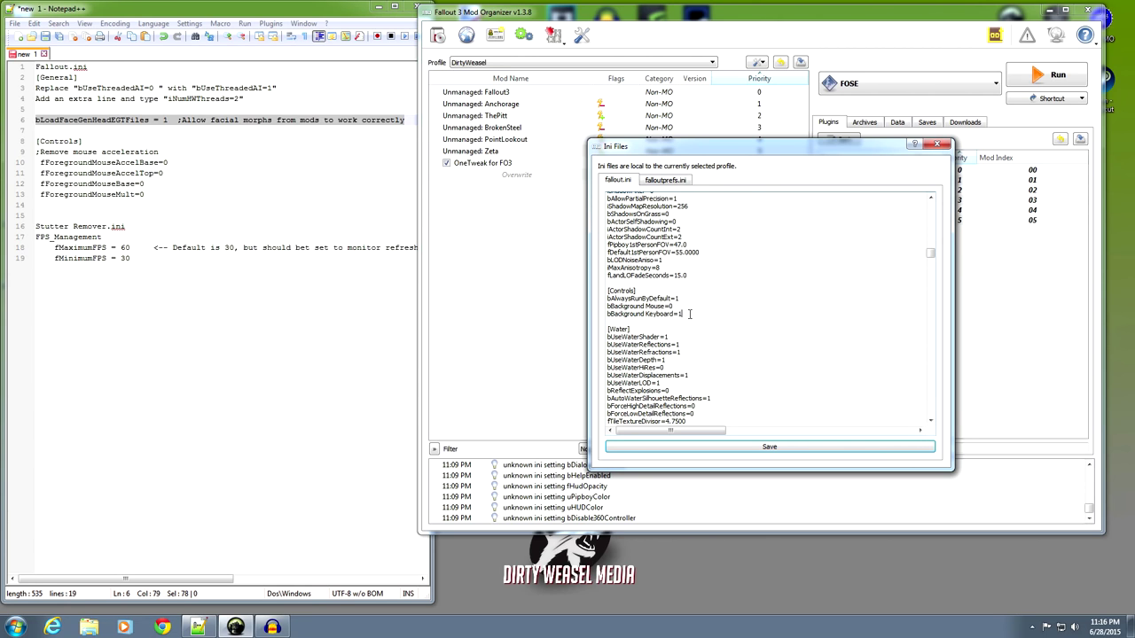
click(690, 313)
key(Return)
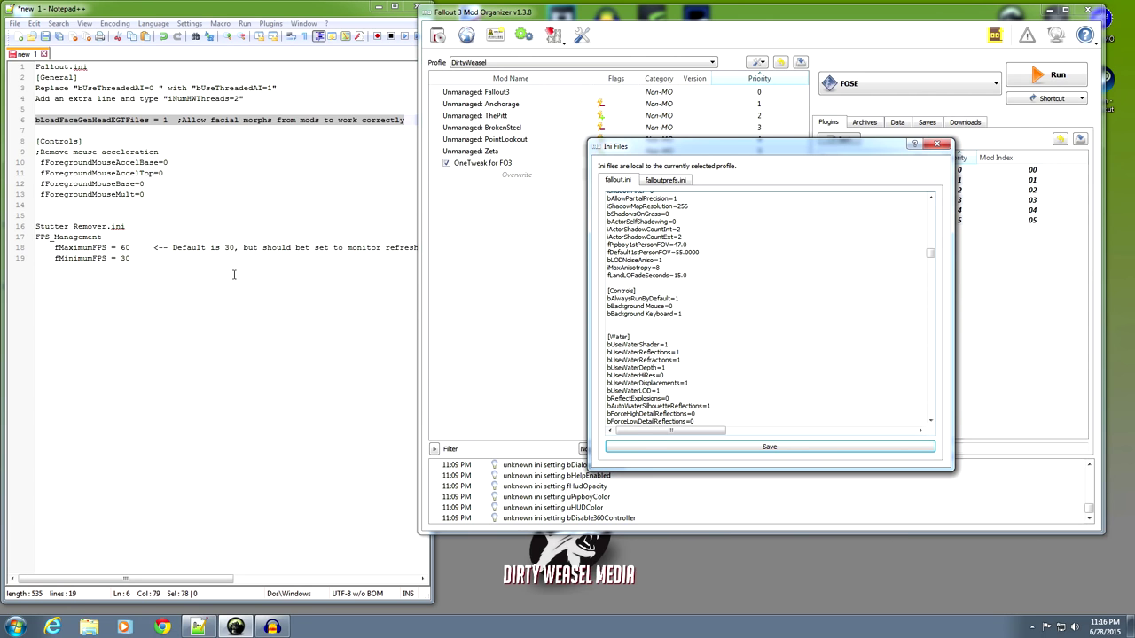
Step: Copy the "Remove mouse acceleration" comment and its four fForegroundMouse lines from the notes into the empty line under [Controls]
drag(154, 195, 36, 152)
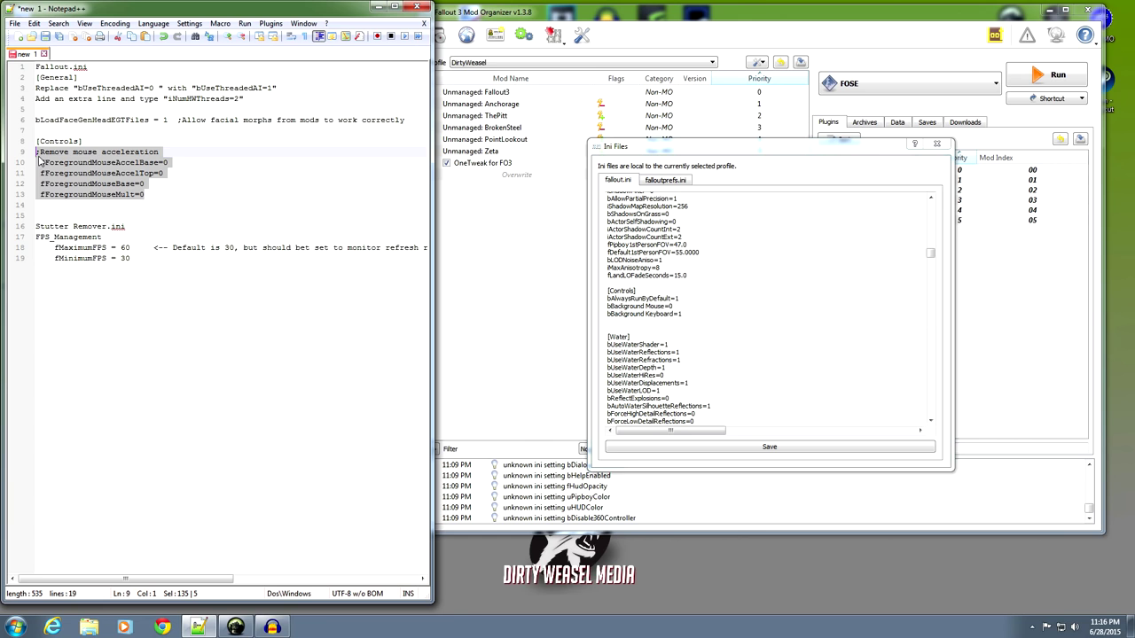
right_click(64, 152)
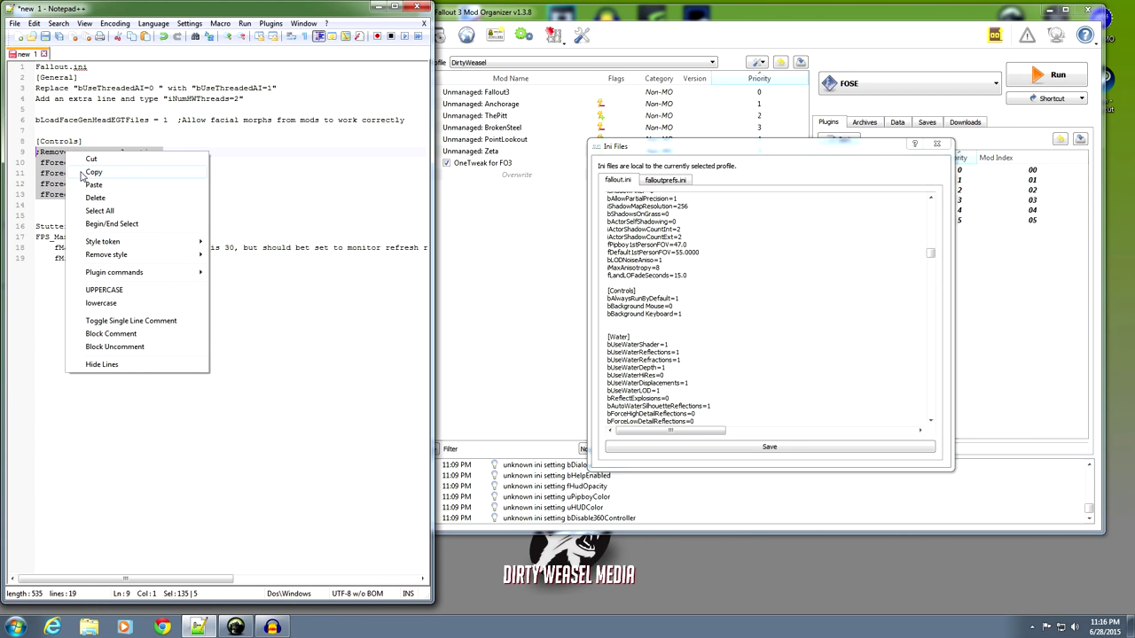
click(82, 174)
click(616, 321)
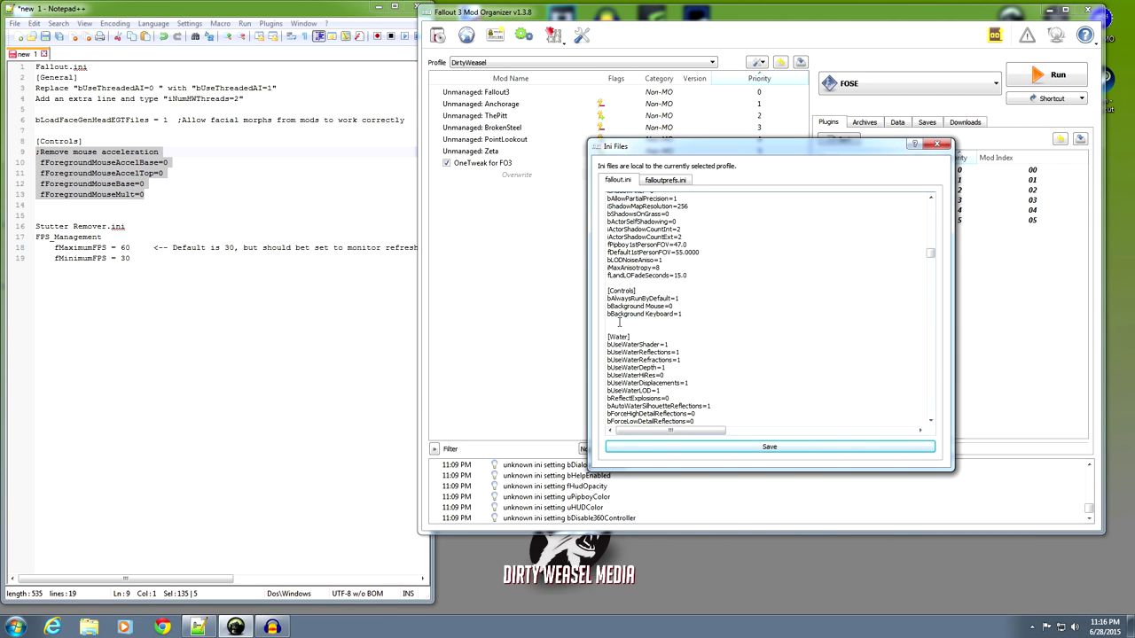
right_click(619, 322)
click(665, 394)
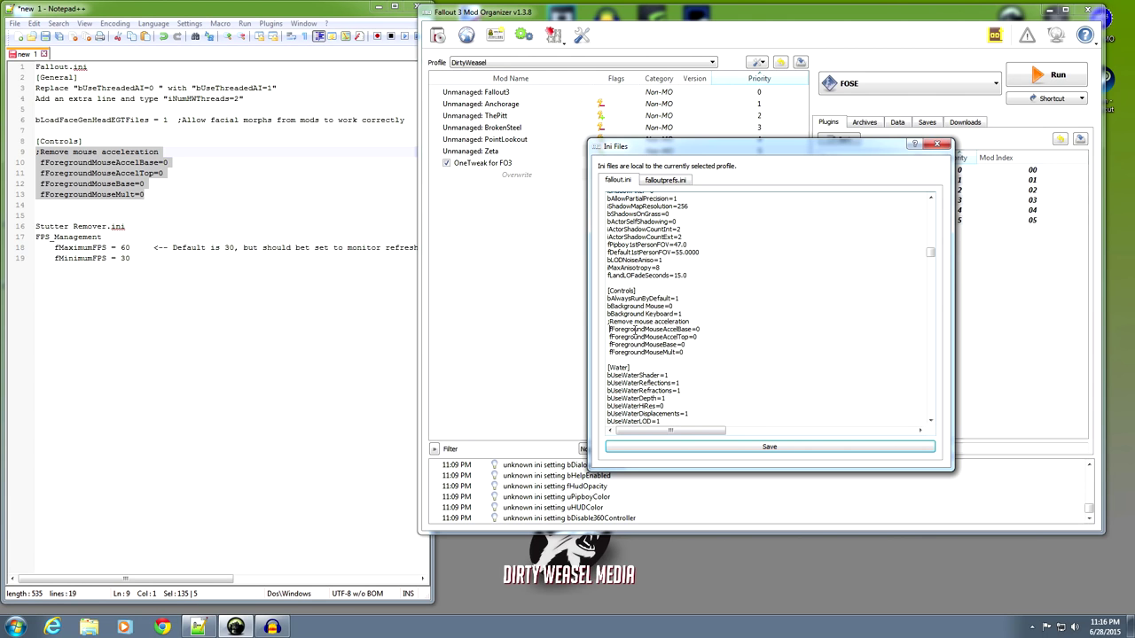
Step: Remove the leading space from each of the four fForegroundMouse lines and save fallout.ini
key(BackSpace)
key(Down)
key(BackSpace)
key(Down)
key(BackSpace)
key(Down)
key(BackSpace)
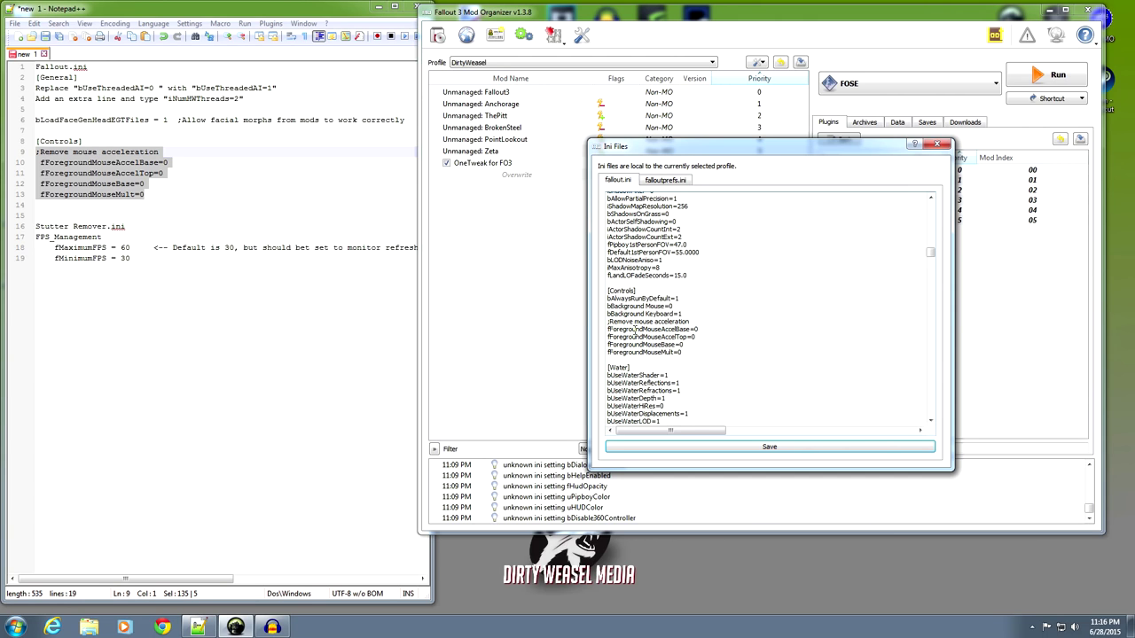
click(711, 337)
click(769, 446)
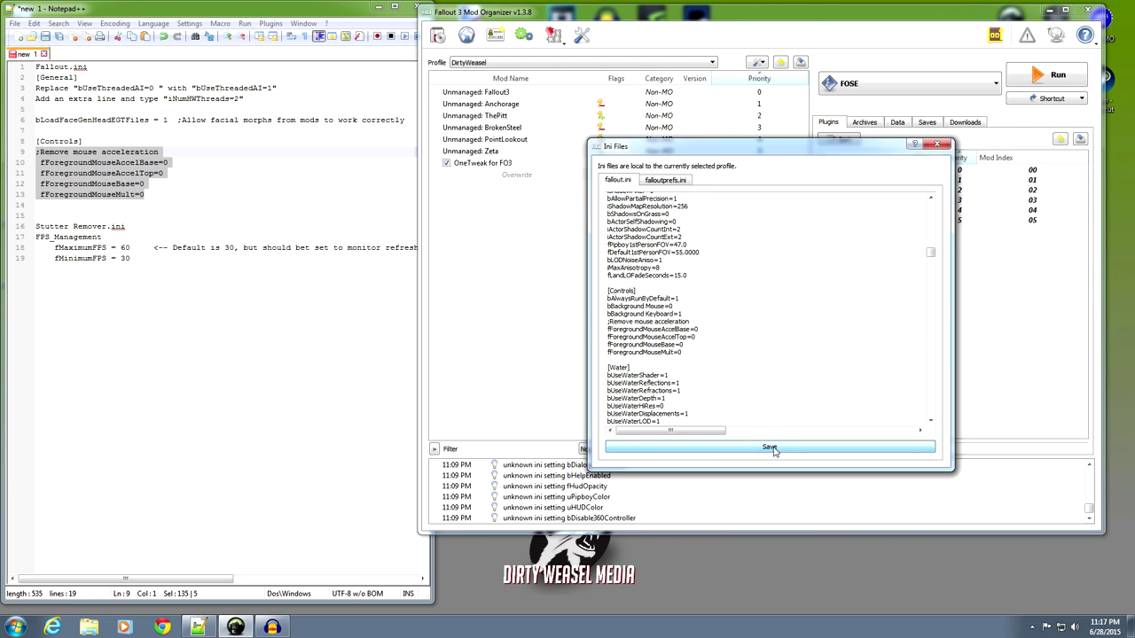
Step: Close the notes in Notepad++ and reopen the profile's ini editor to check fallout.ini
click(316, 16)
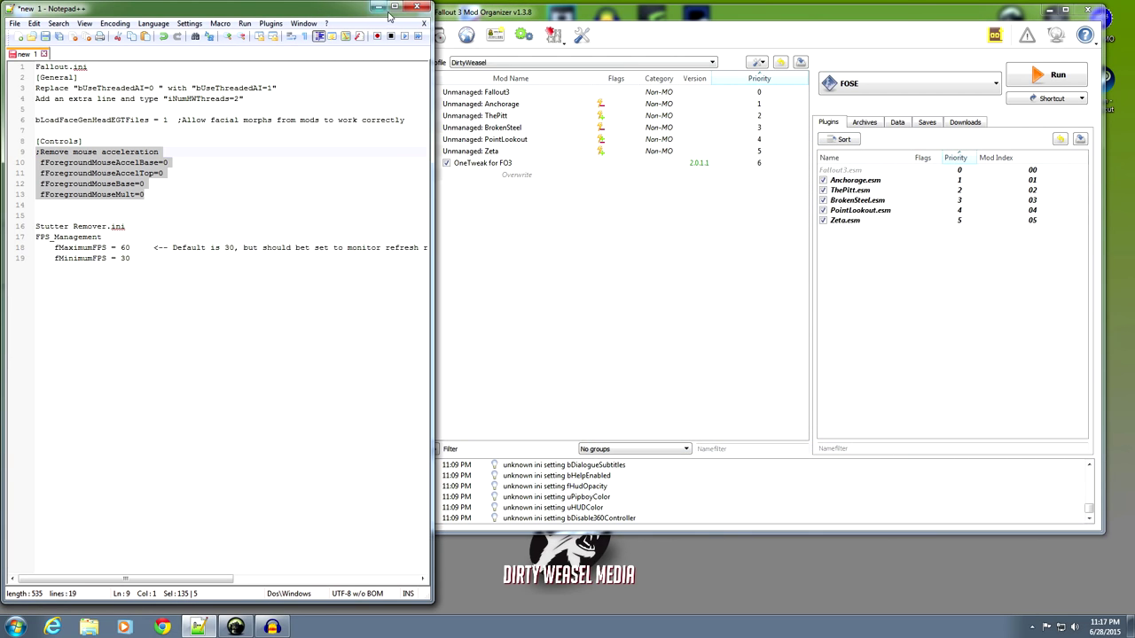
click(415, 8)
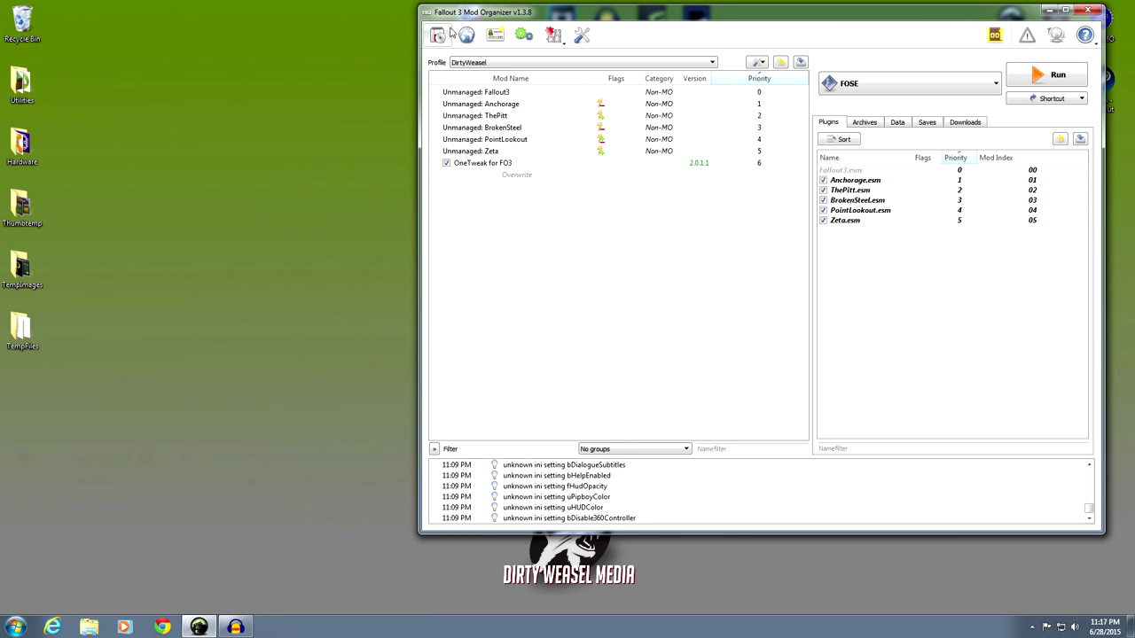
click(562, 40)
click(573, 56)
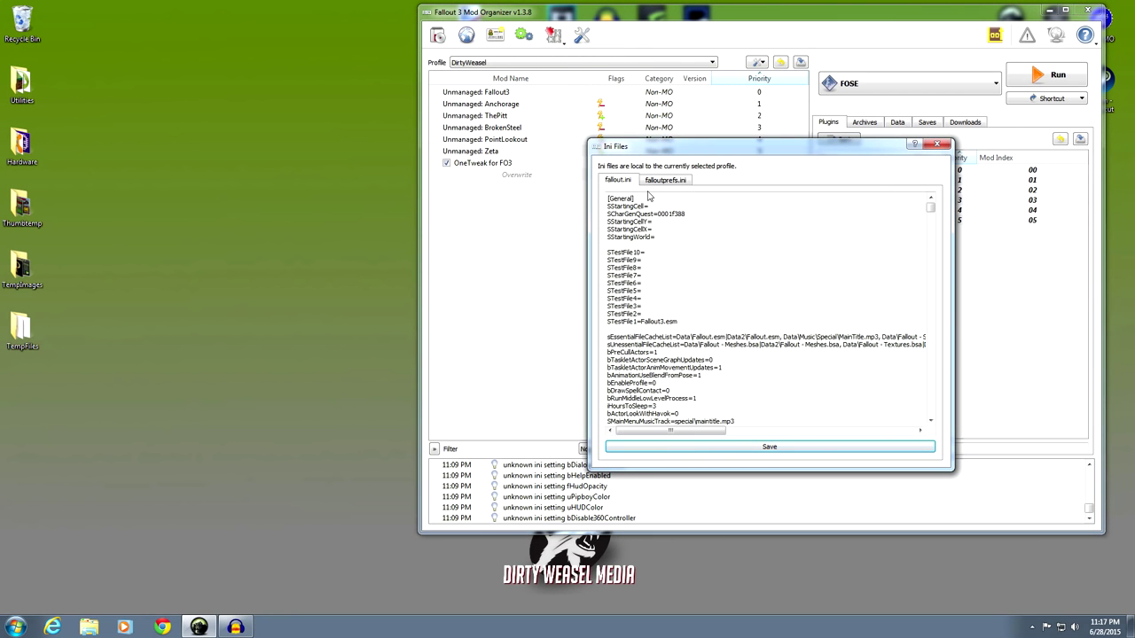
mouse_move(930, 210)
mouse_down()
mouse_move(929, 241)
mouse_move(930, 206)
mouse_up()
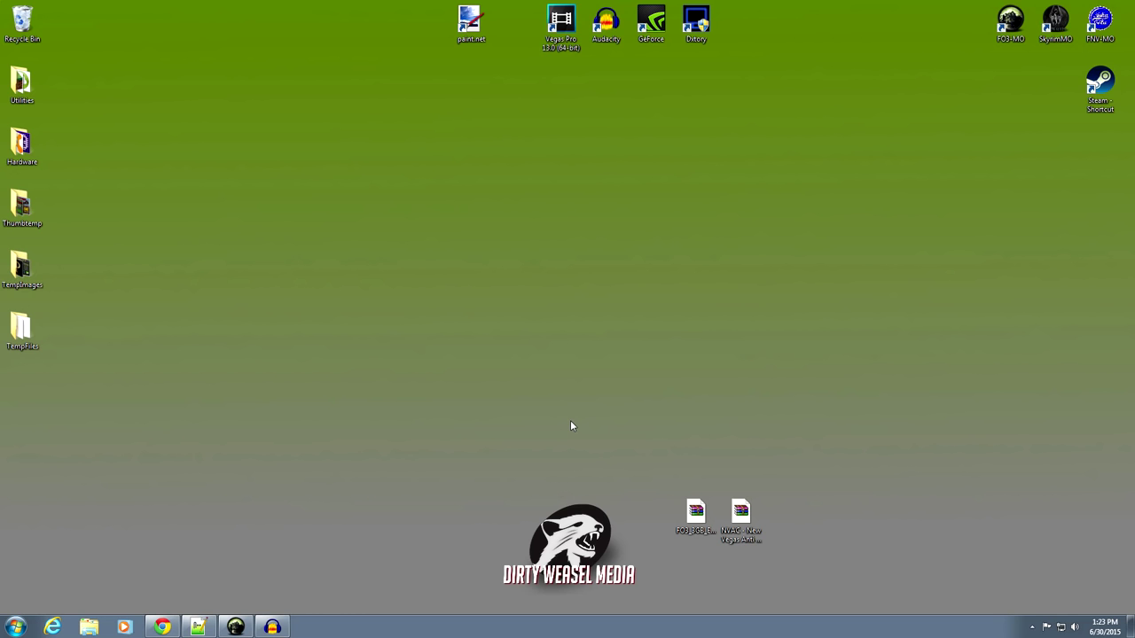
Step: Switch to Chrome and look over the revision history of the Fallout 3 guide on the STEP wiki
click(162, 626)
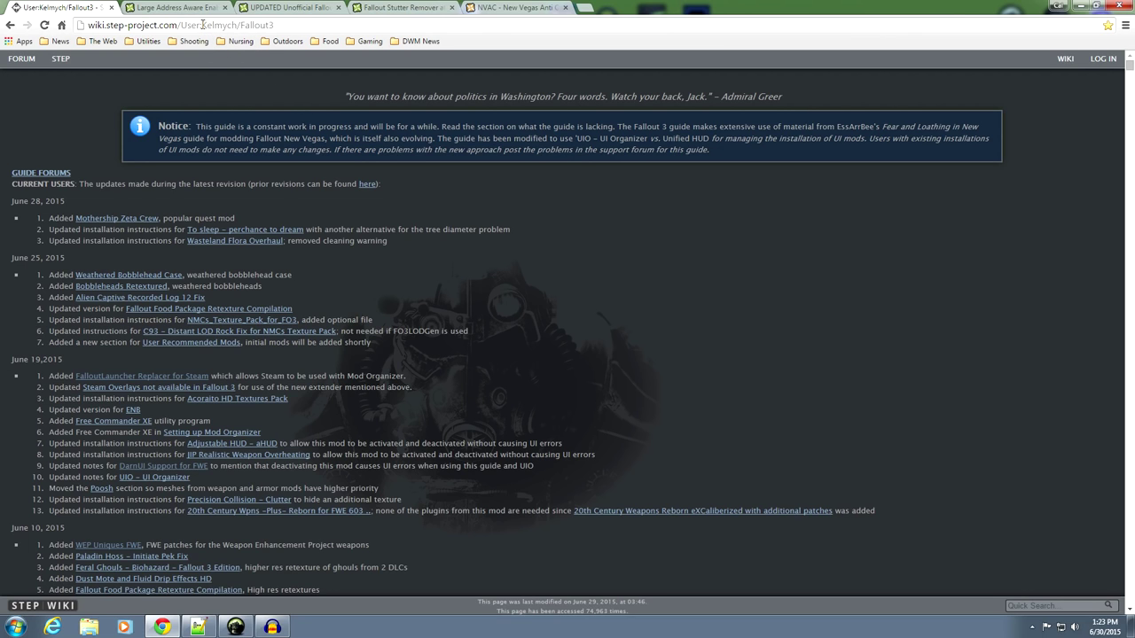
drag(201, 24, 238, 29)
click(253, 83)
scroll(510, 264, down, 5)
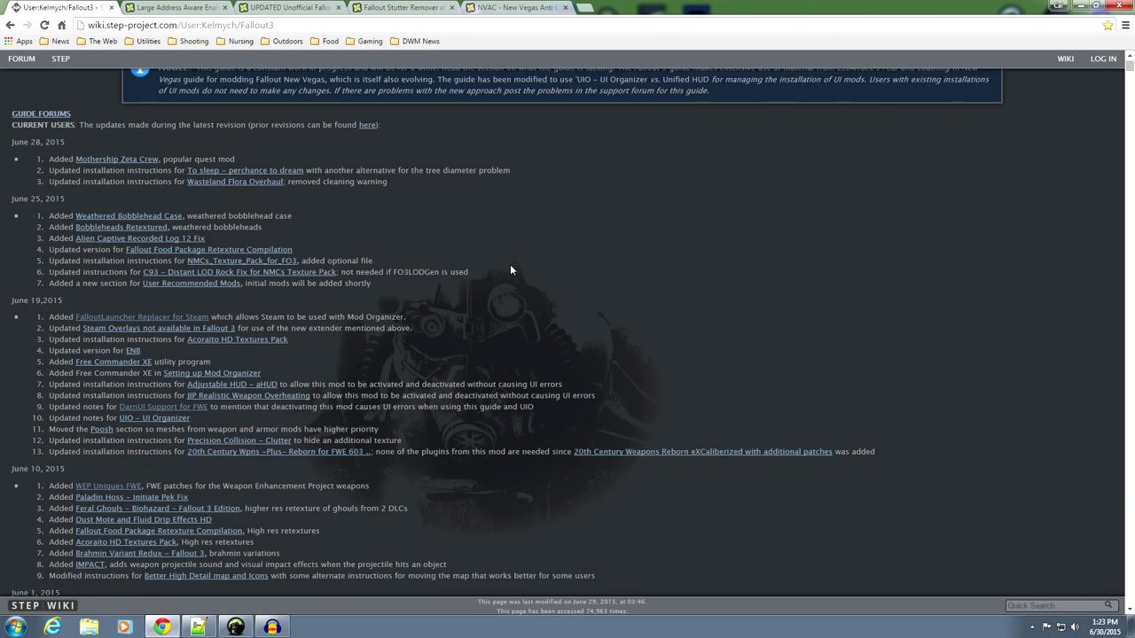
scroll(506, 266, up, 5)
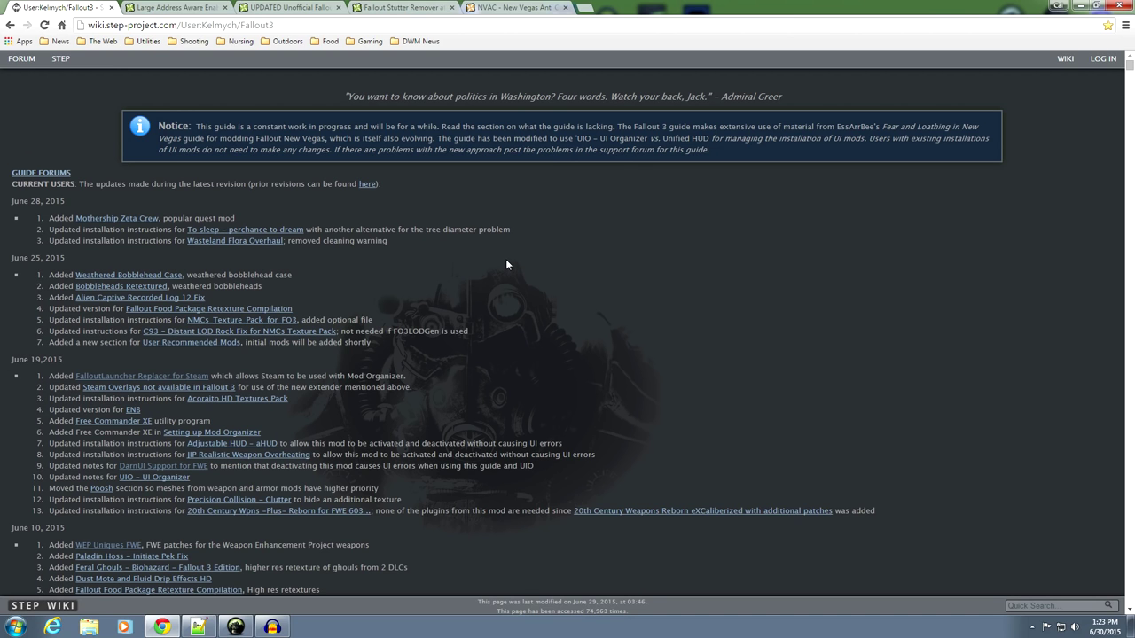
scroll(506, 264, down, 5)
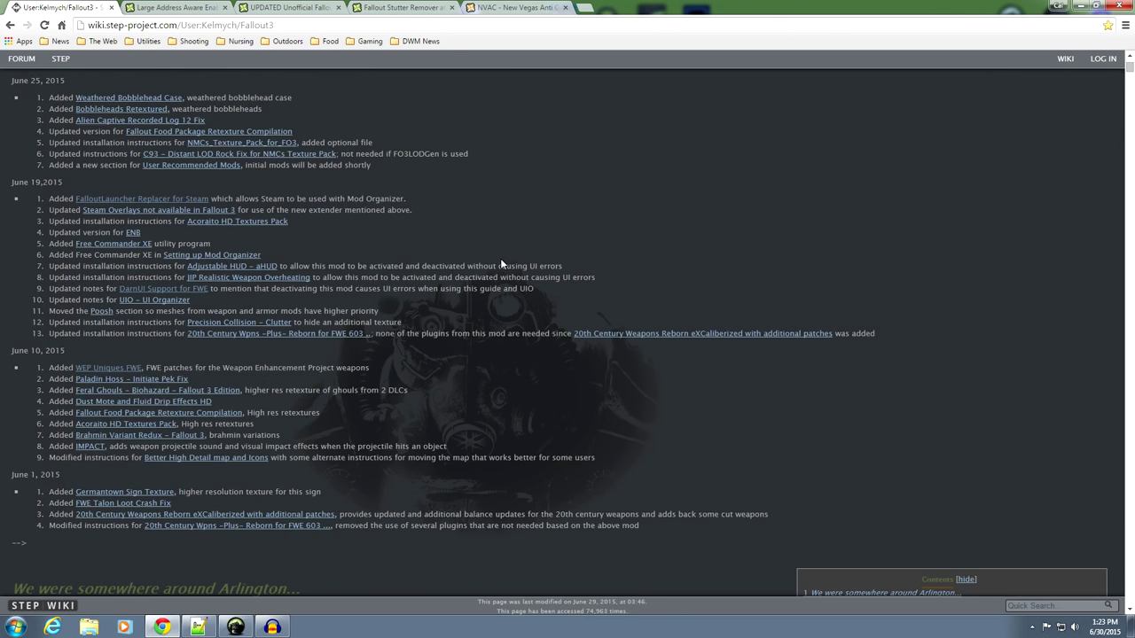
Step: Skim the guide's introduction, table of contents and "What this guide is still lacking" section
scroll(501, 261, down, 1)
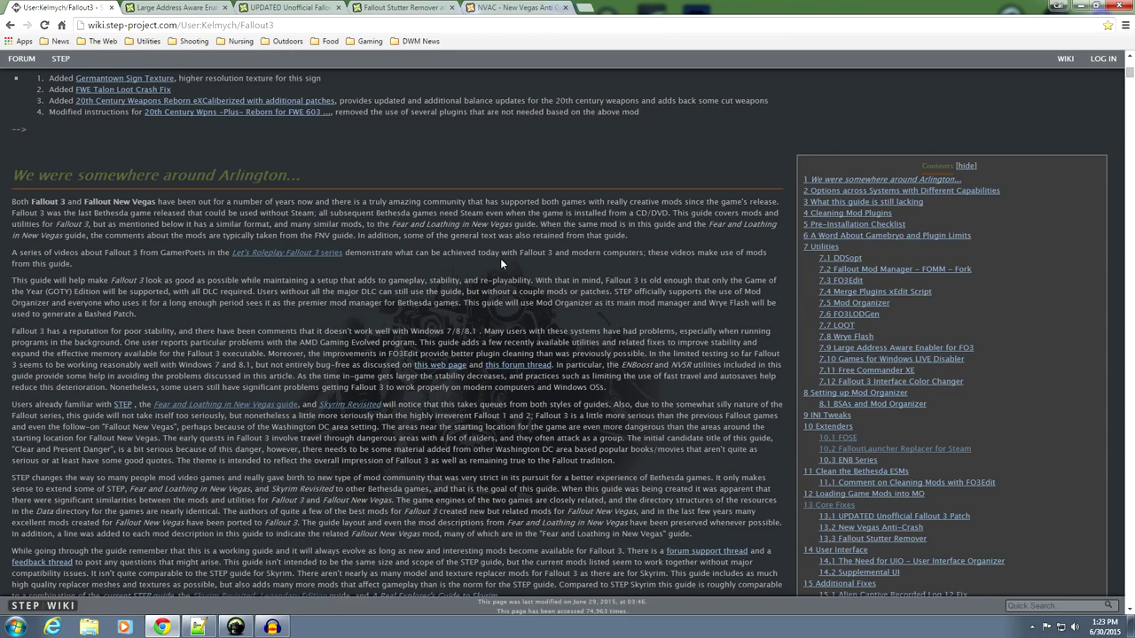
scroll(500, 258, down, 4)
scroll(500, 258, down, 6)
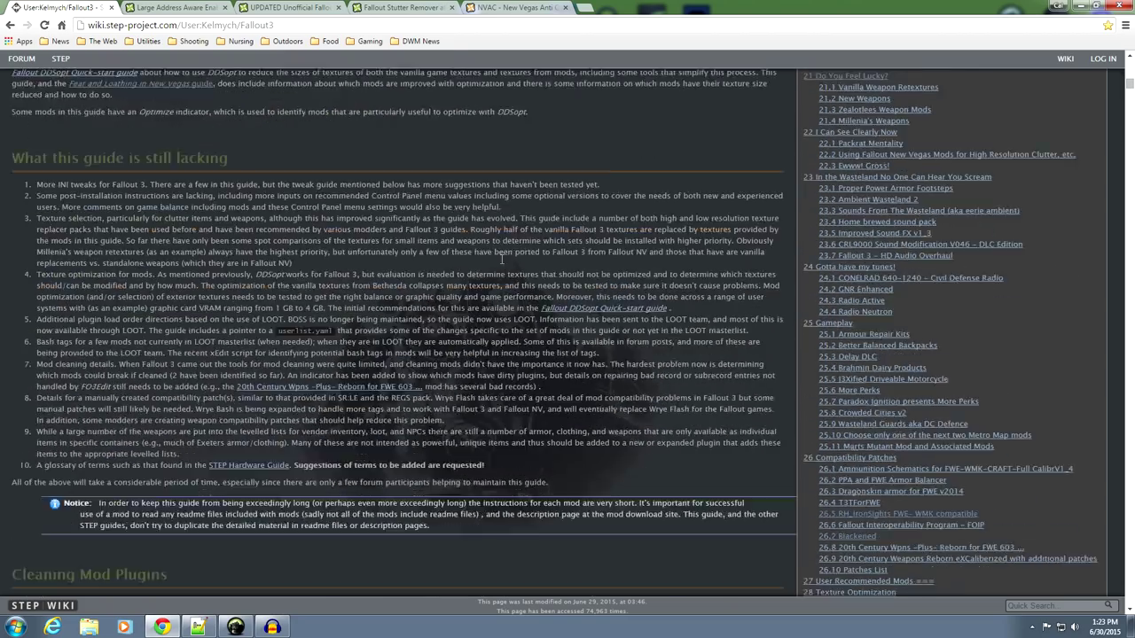
scroll(500, 258, down, 5)
scroll(500, 258, up, 7)
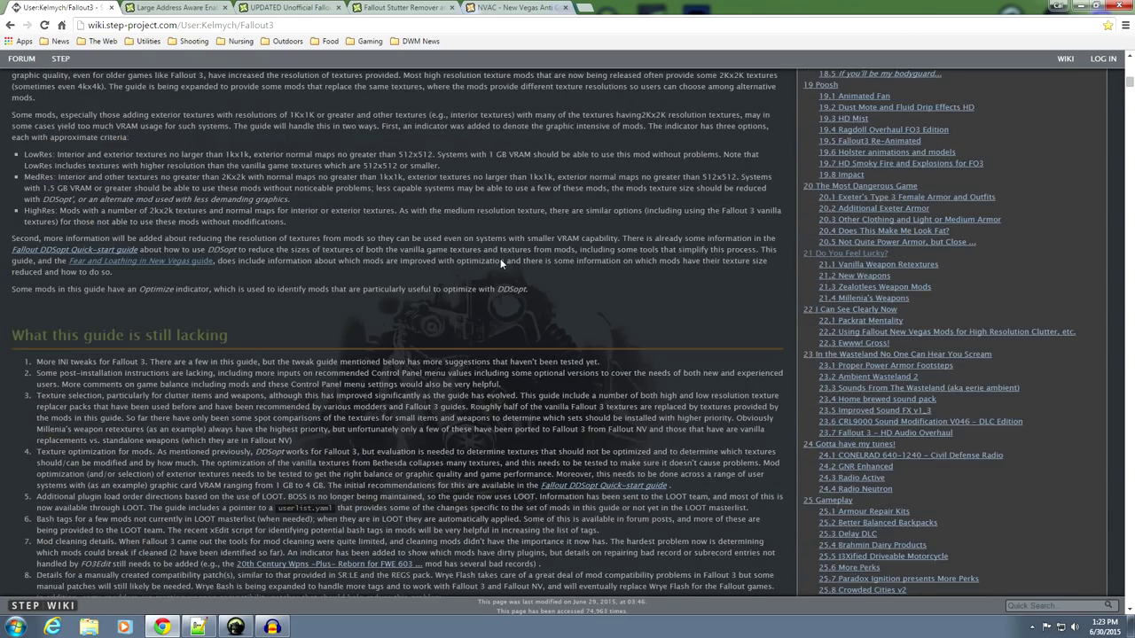
Step: Return to the start of the guide and examine the date of its June 28, 2015 revision entry
scroll(477, 264, up, 13)
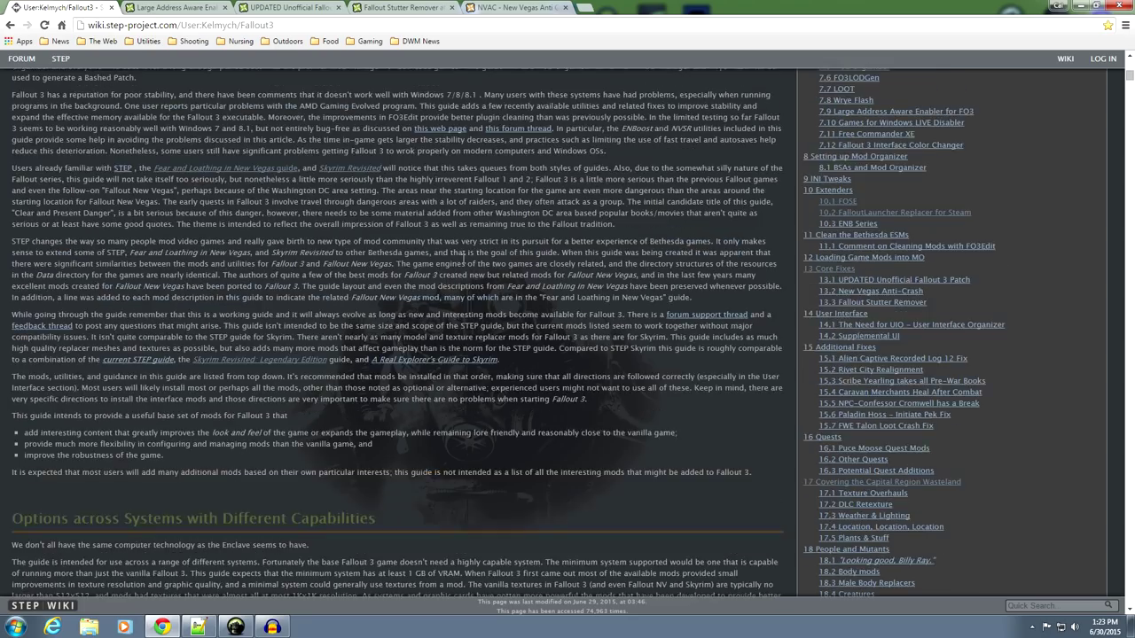
scroll(462, 257, up, 6)
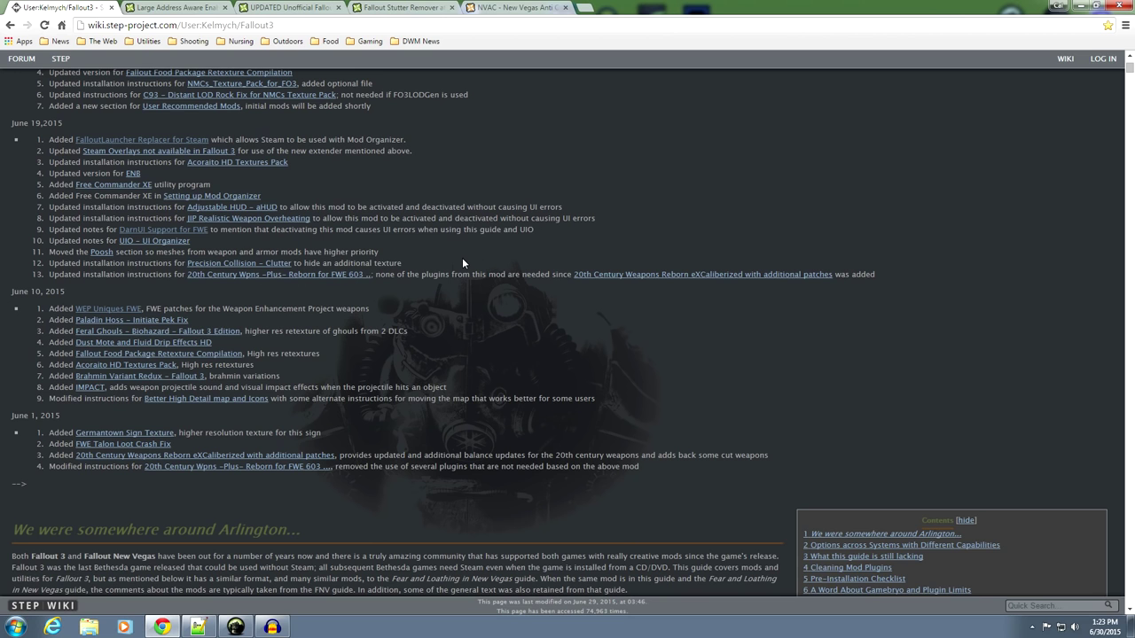
scroll(462, 264, up, 2)
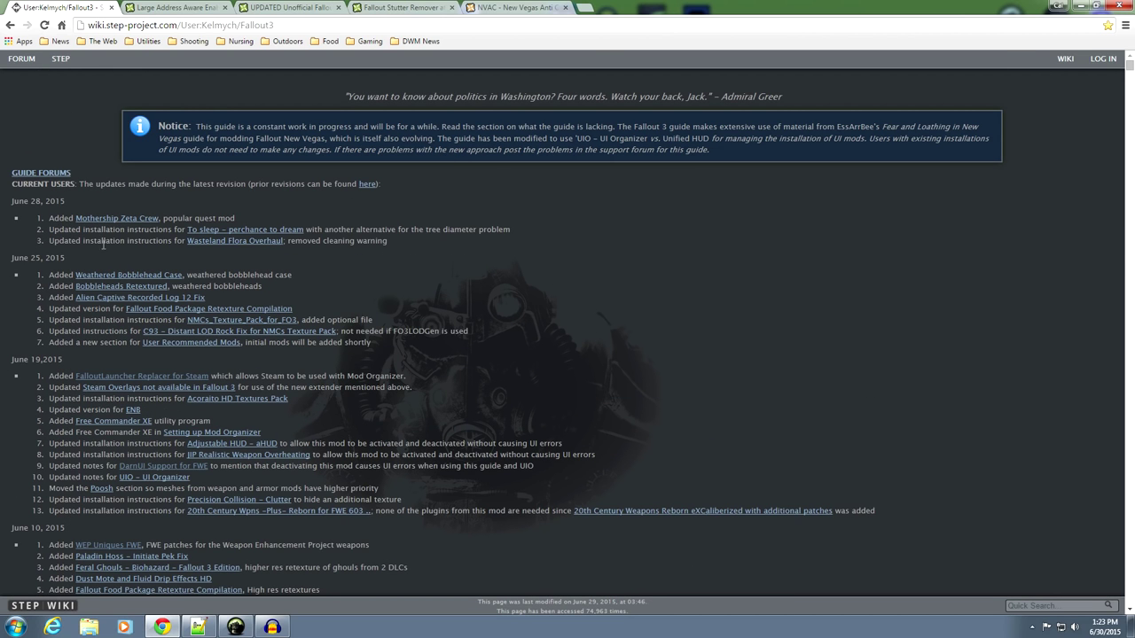
drag(10, 202, 65, 205)
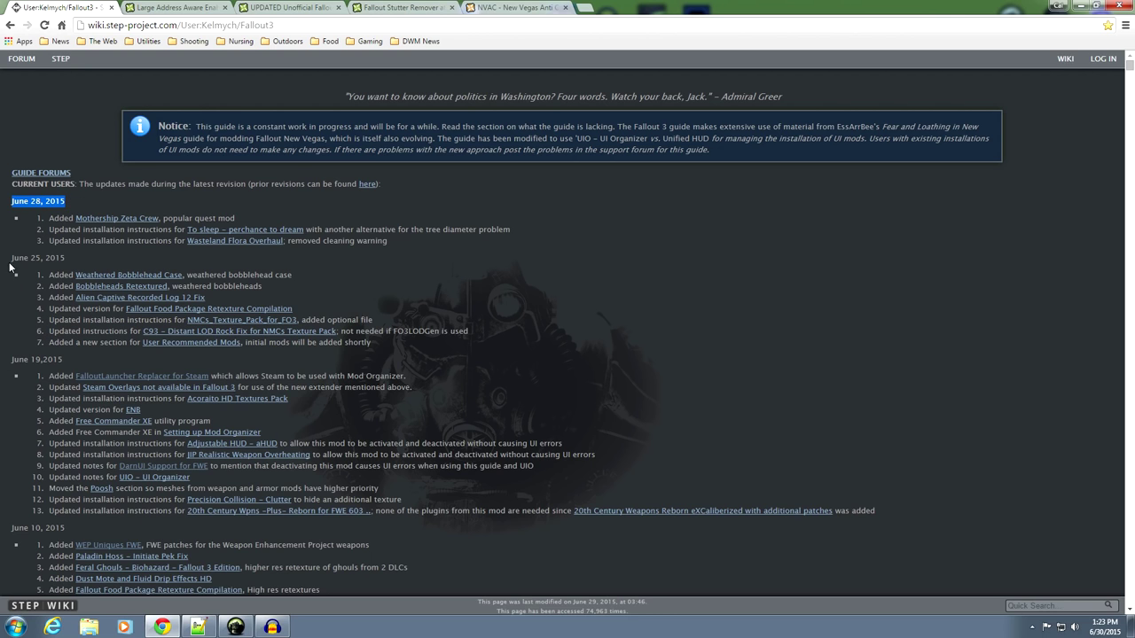
click(80, 198)
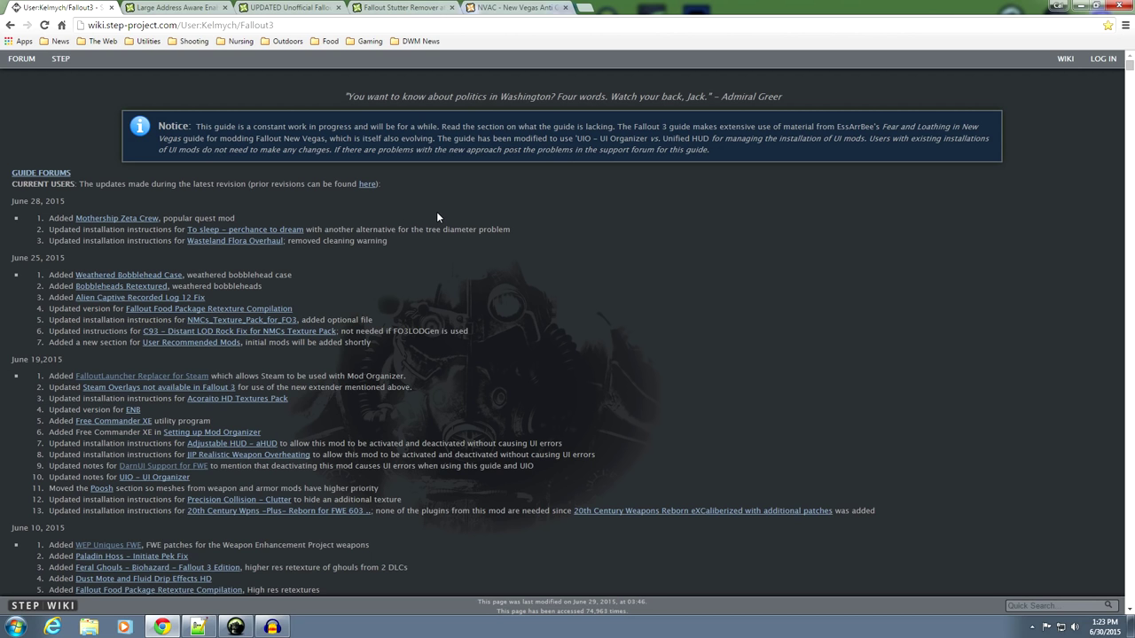
Step: Read the description and usage instructions of Large Address Aware Enabler for FO3 on its Nexus Mods page
click(177, 9)
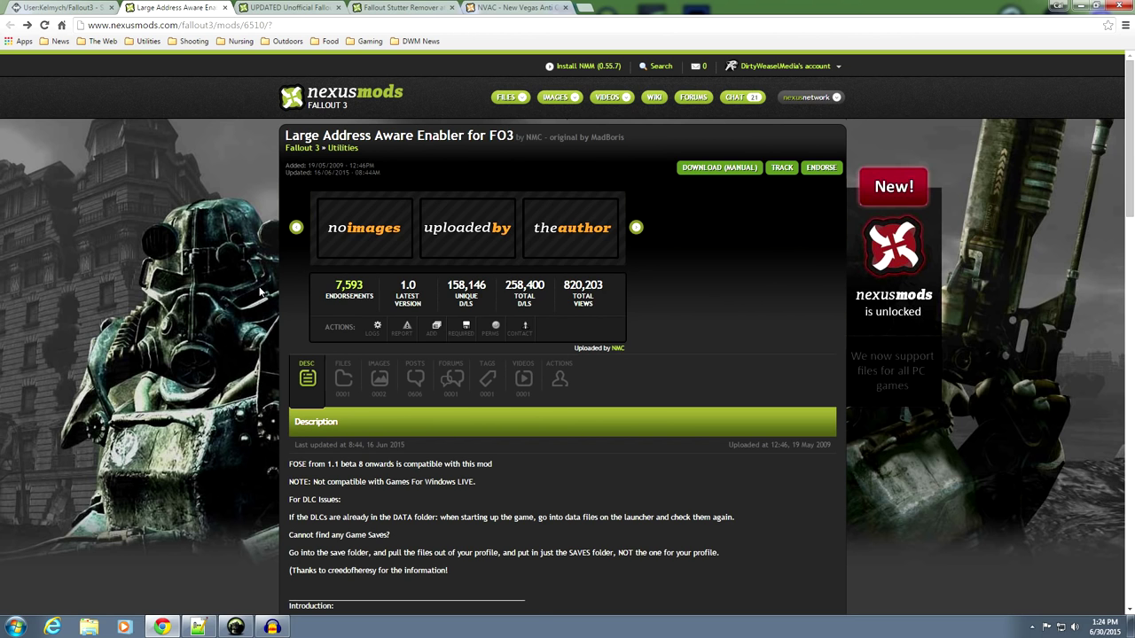
scroll(260, 293, down, 4)
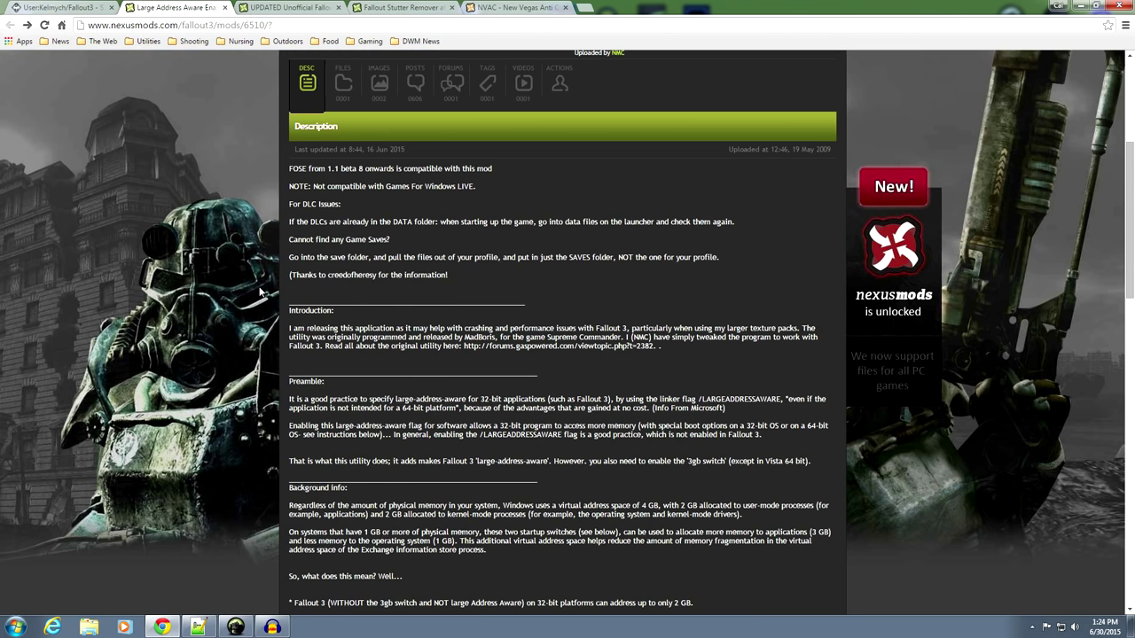
scroll(260, 293, down, 1)
scroll(277, 257, down, 2)
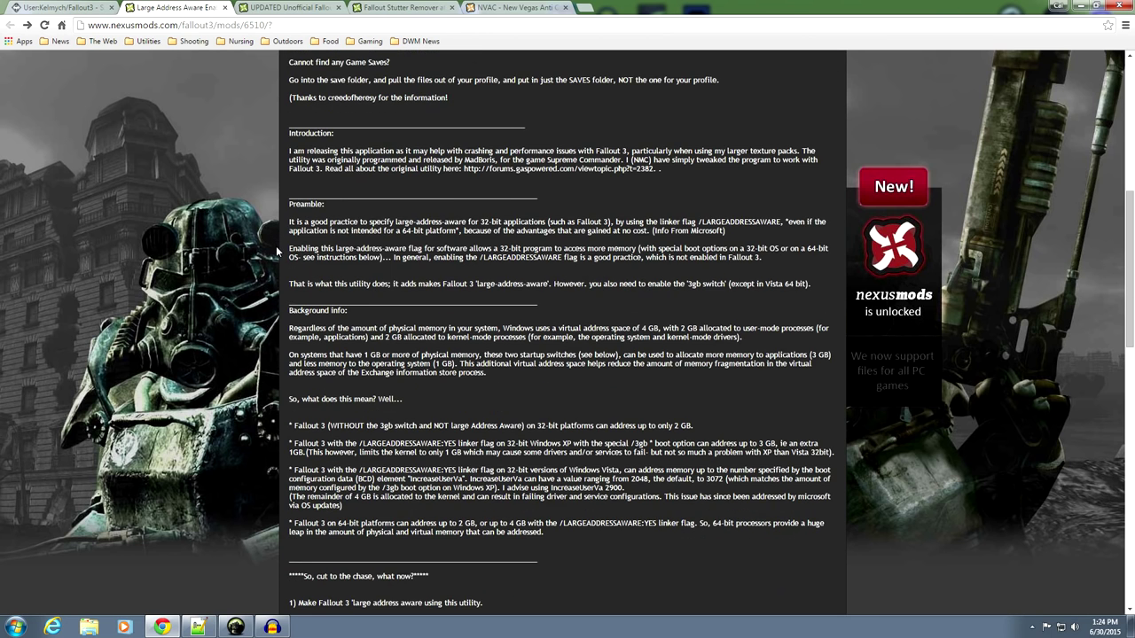
scroll(277, 257, down, 1)
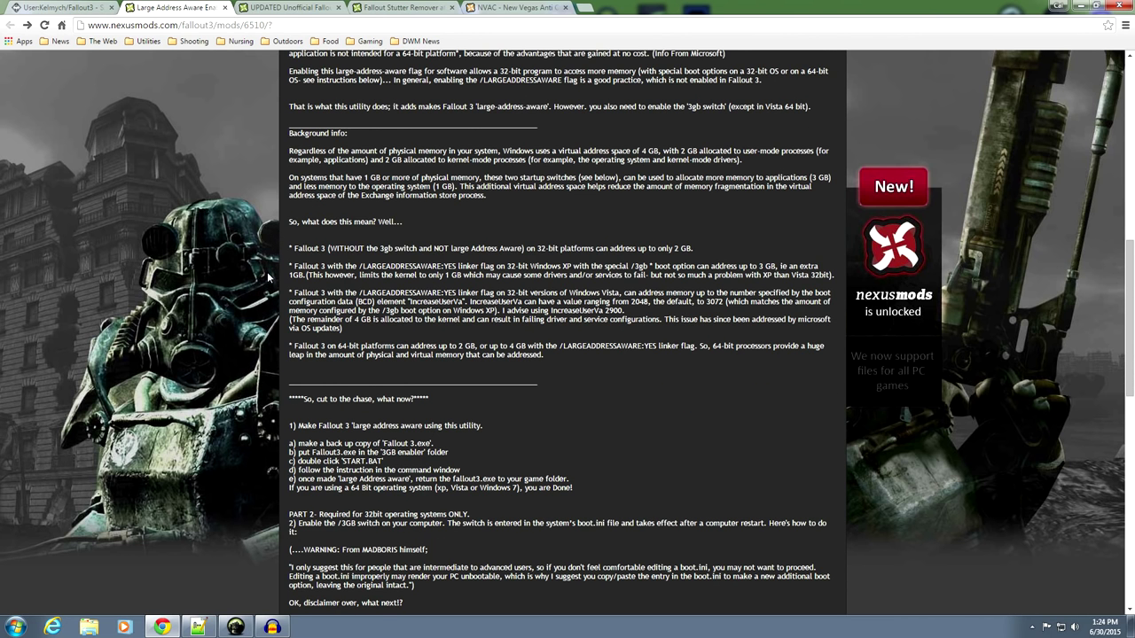
scroll(268, 278, down, 1)
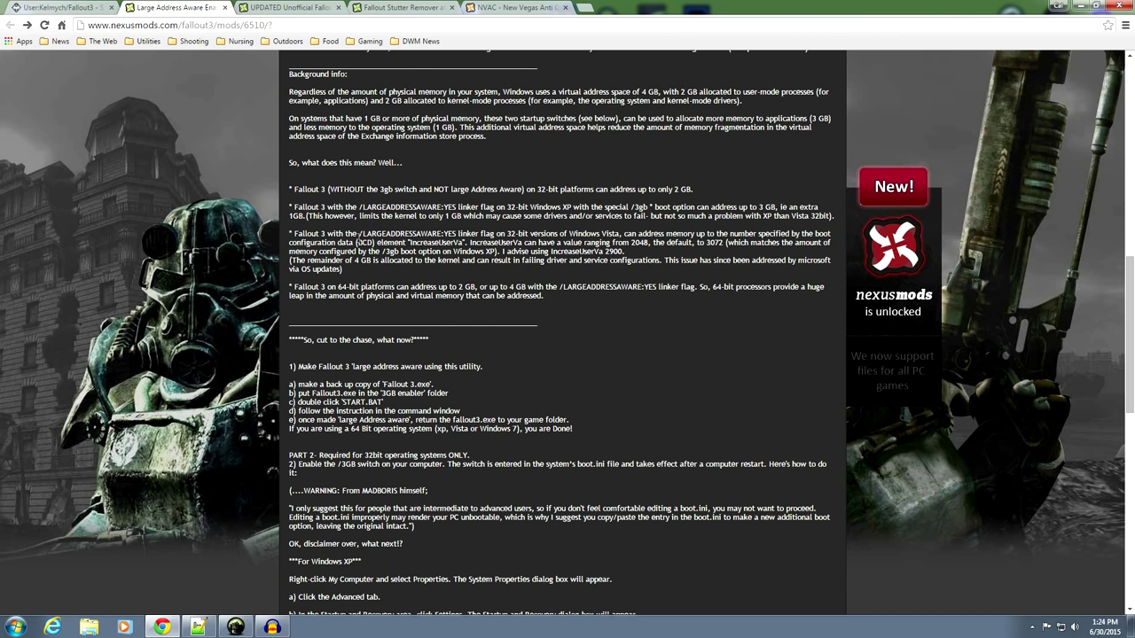
scroll(271, 284, up, 4)
scroll(270, 283, up, 4)
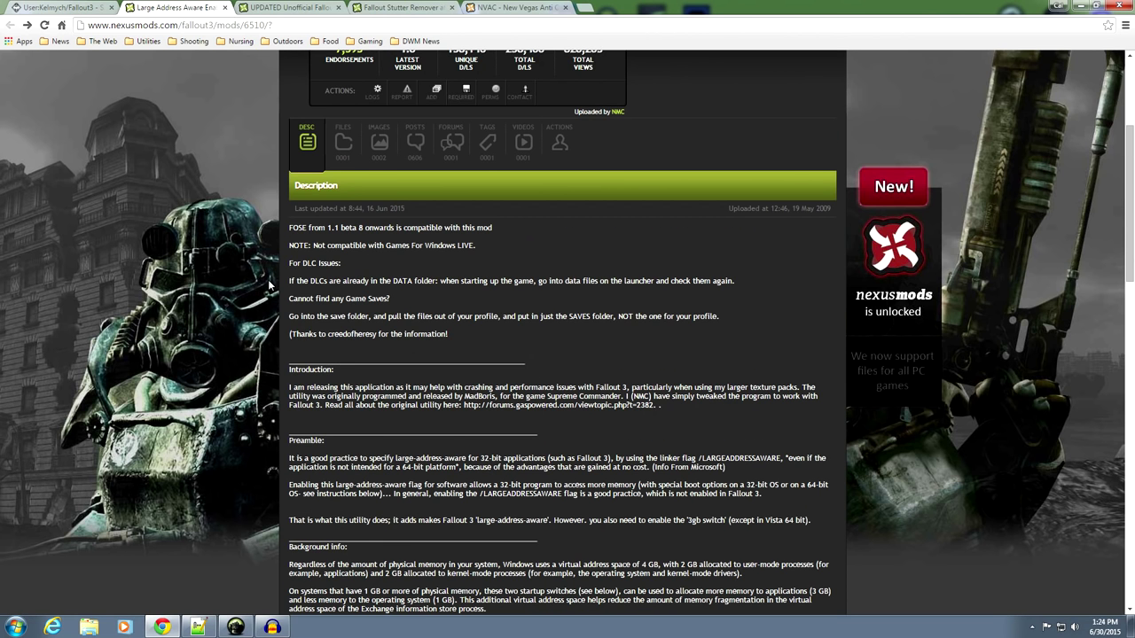
scroll(270, 284, down, 5)
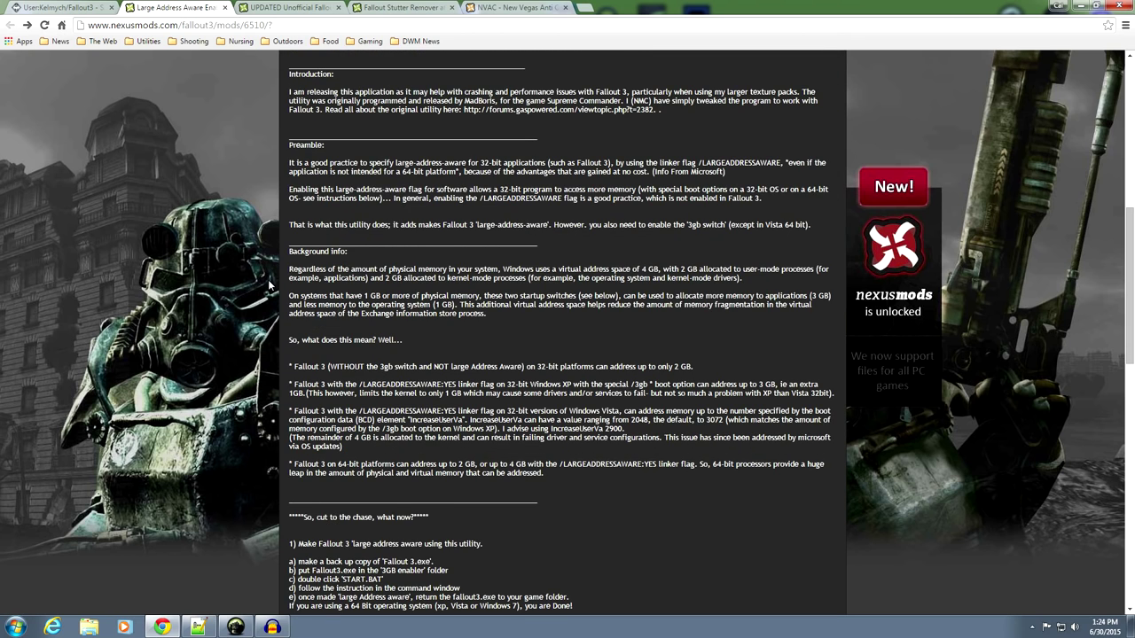
Step: Read the remaining Large Address Aware Enabler background and usage instructions, and view its FO3_3GB_ENABLER file listing
scroll(270, 284, down, 2)
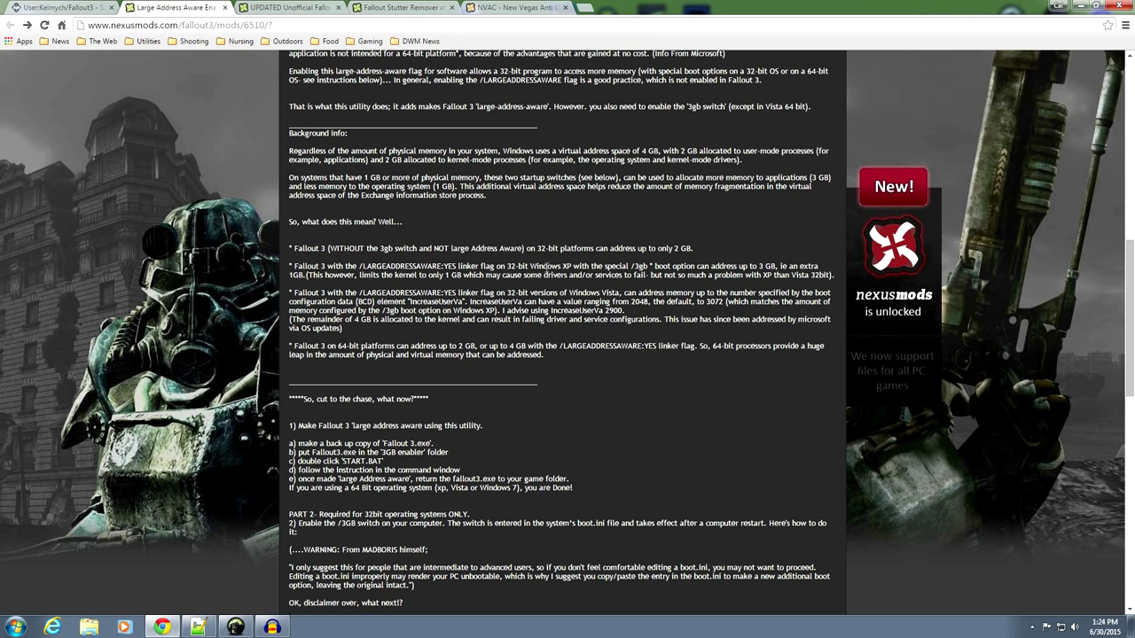
drag(631, 267, 652, 267)
drag(508, 346, 528, 348)
scroll(394, 368, up, 10)
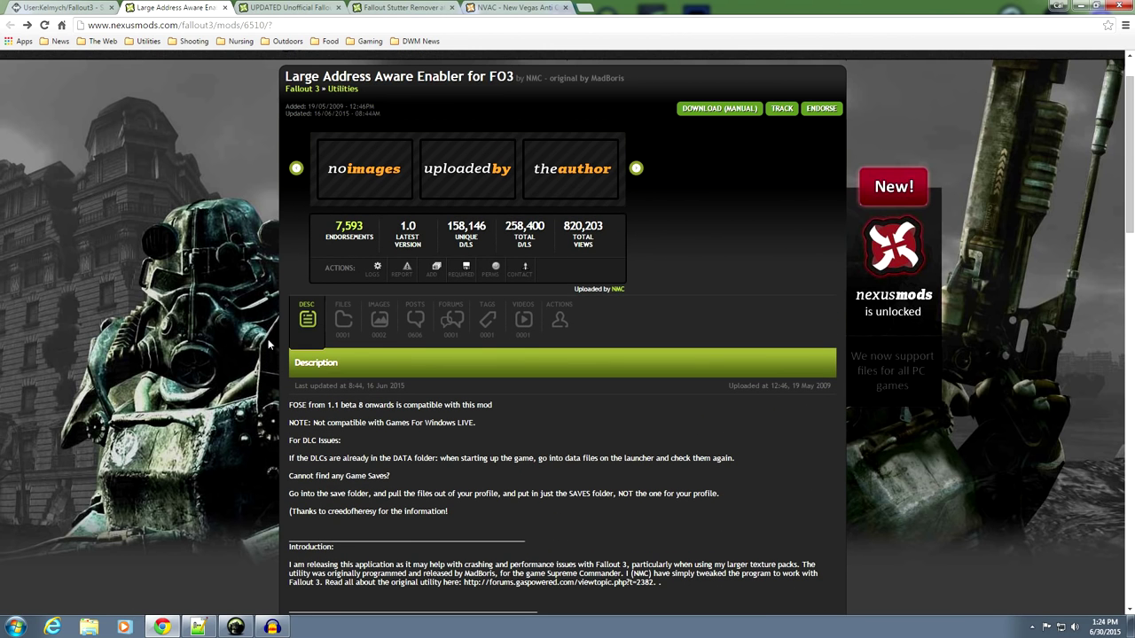
click(338, 325)
scroll(282, 329, down, 1)
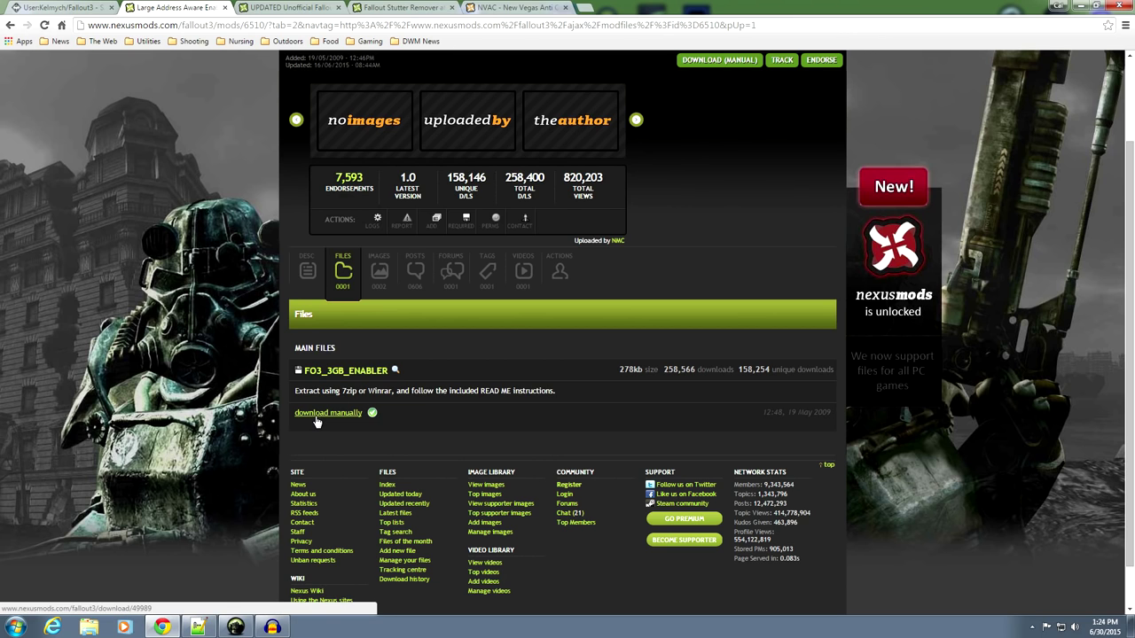
Step: Switch to the desktop, extract the 3GB enabler folder there from the FO3_3GB_ENABLER archive, and delete the archive
click(1083, 10)
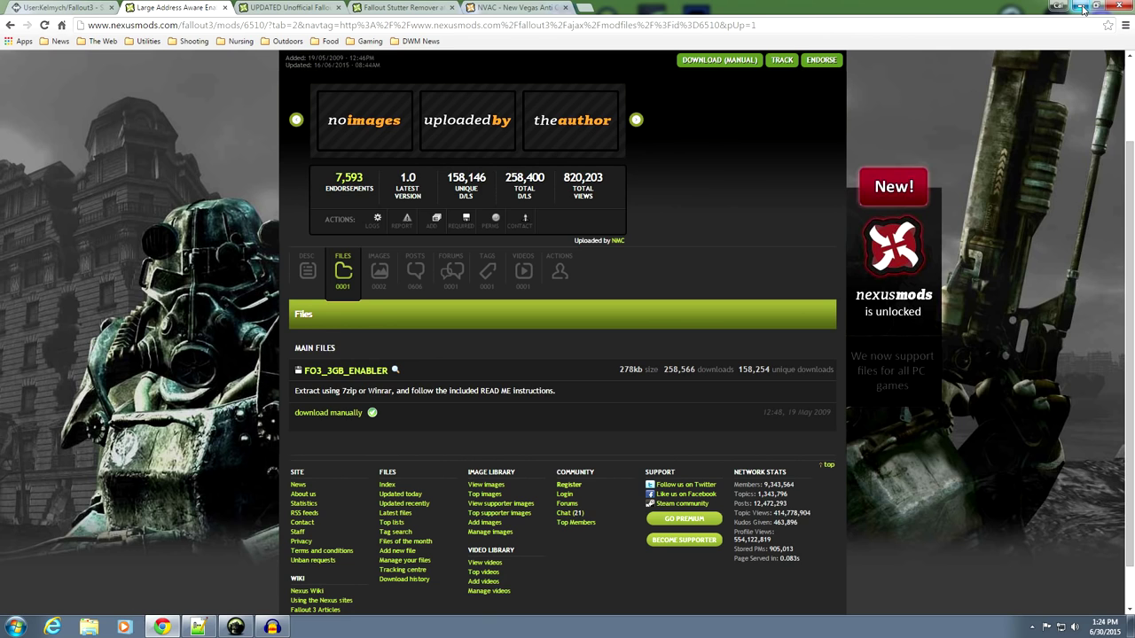
drag(695, 512, 383, 208)
double_click(383, 208)
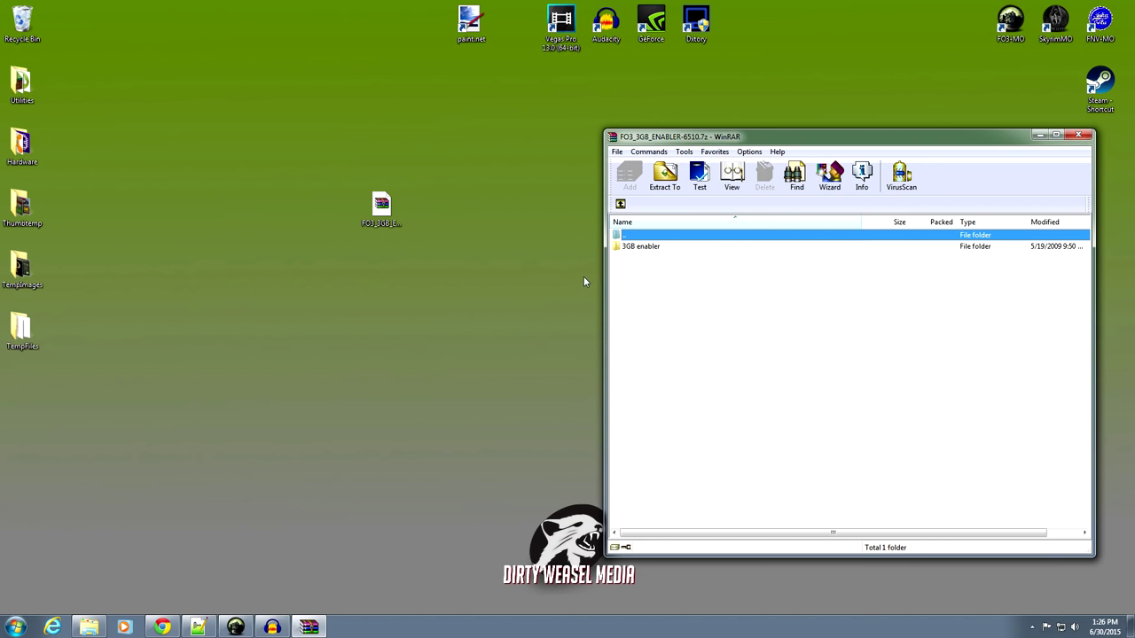
drag(655, 251, 422, 286)
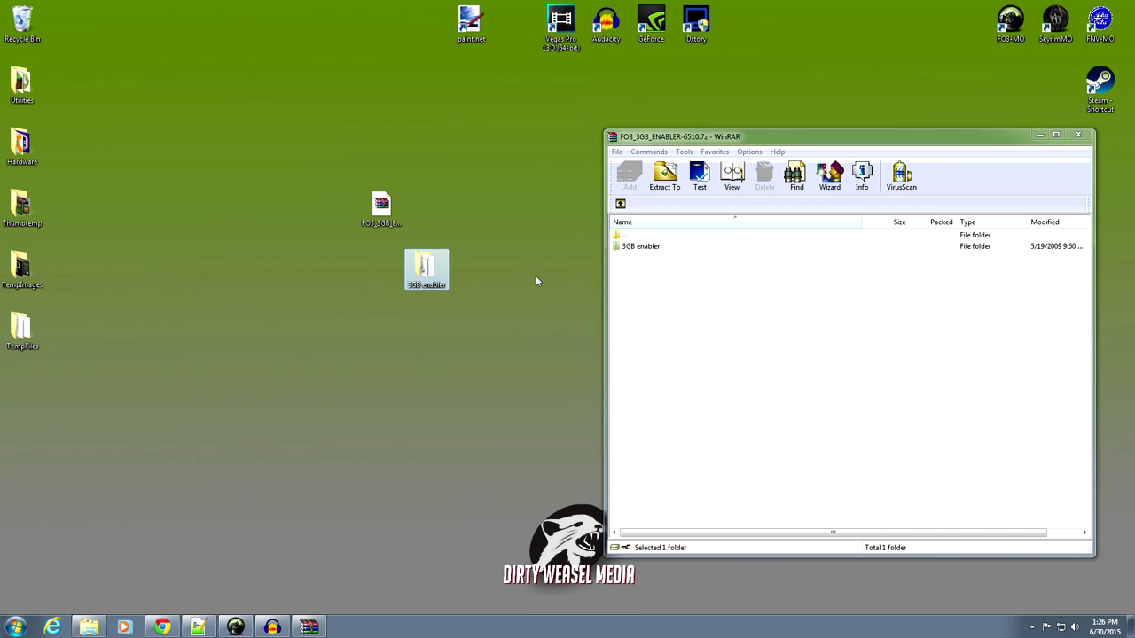
click(1077, 135)
drag(399, 205, 27, 27)
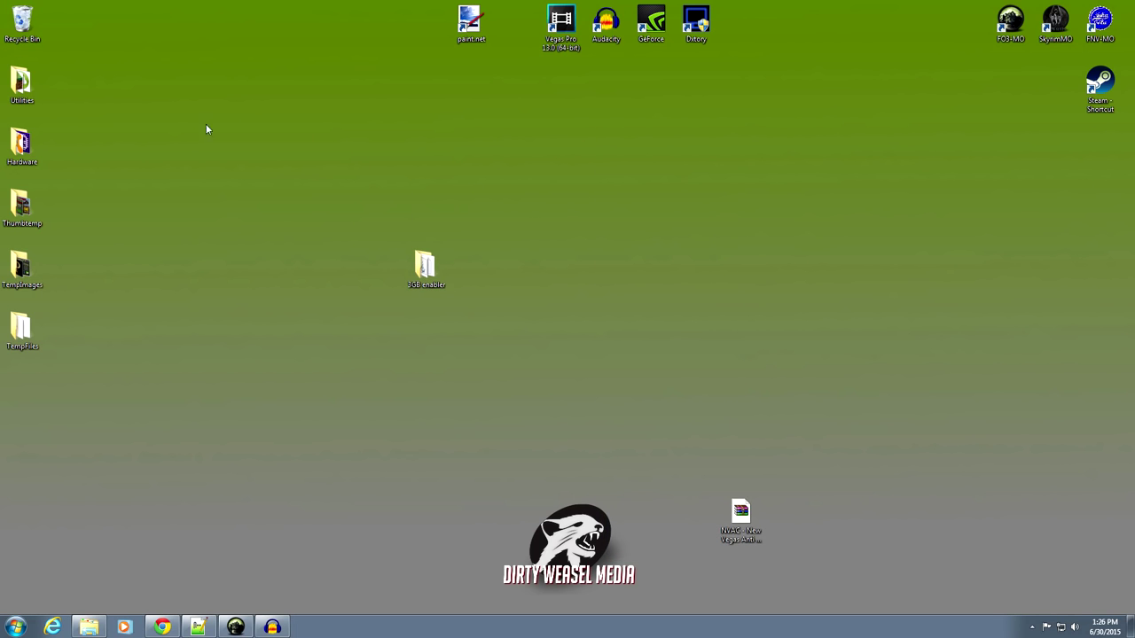
Step: Open the 3GB enabler folder and arrange its window side by side with the Fallout 3 goty game folder
drag(424, 264, 337, 206)
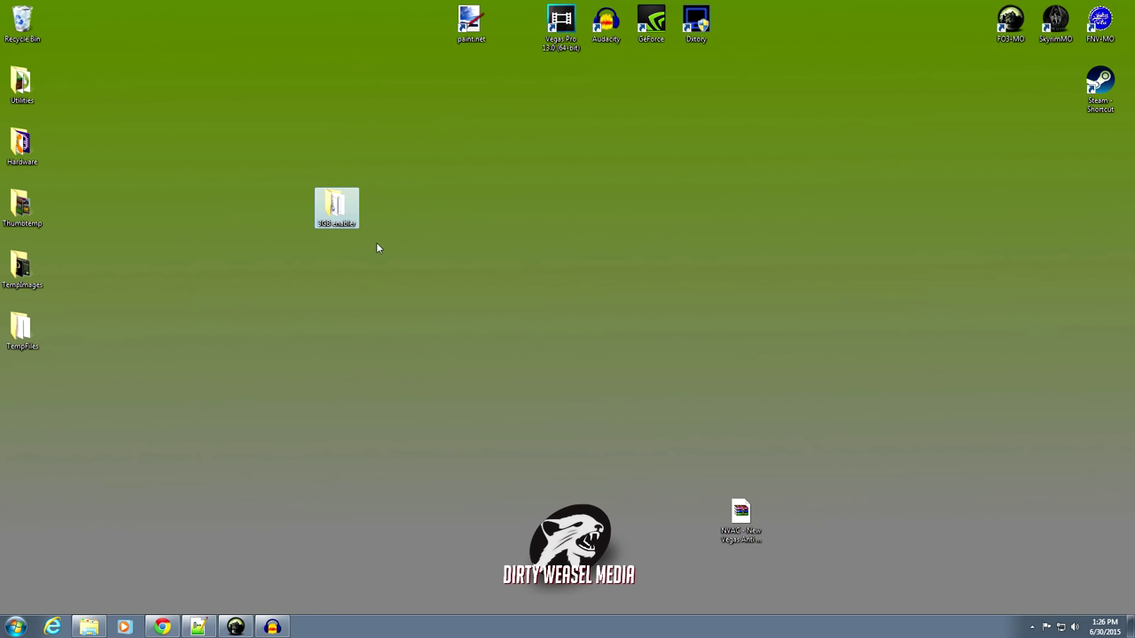
double_click(338, 222)
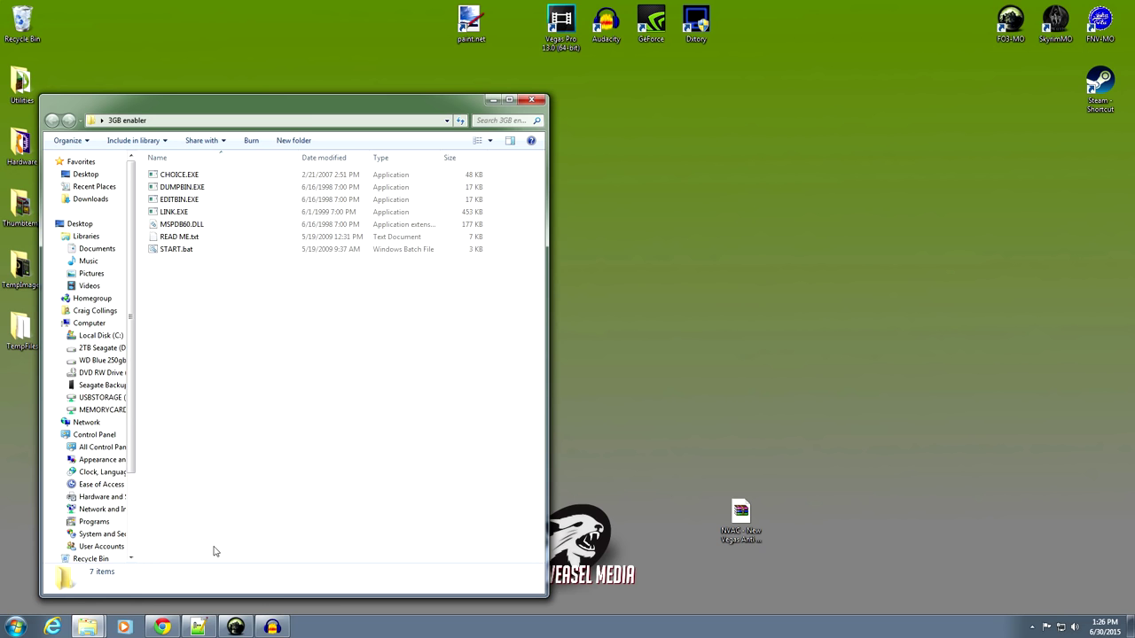
mouse_move(103, 628)
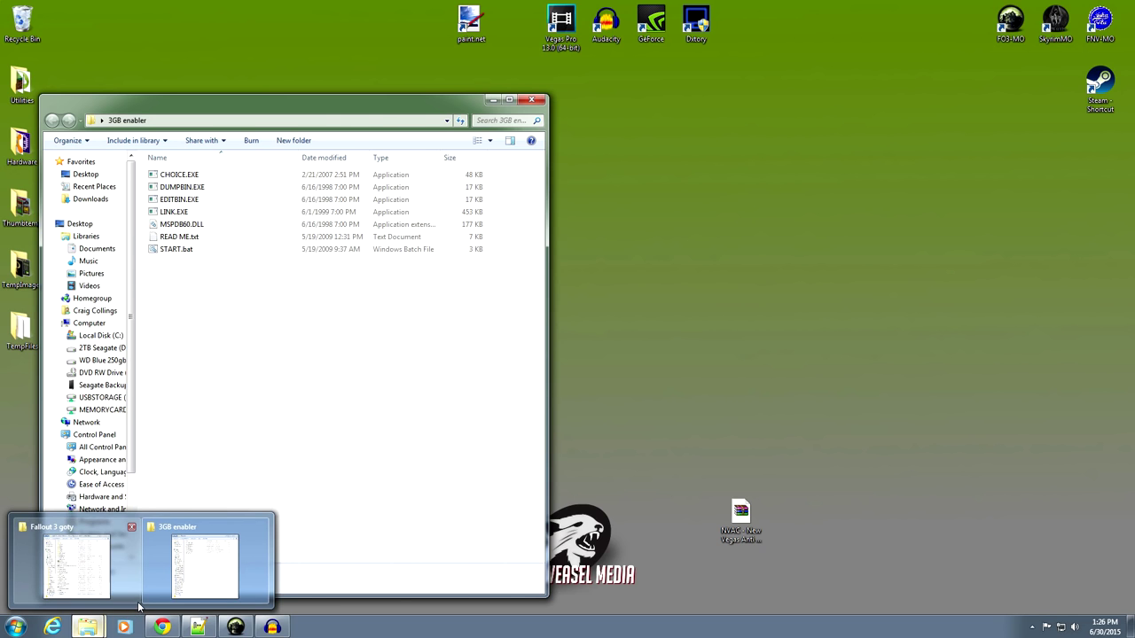
mouse_move(137, 606)
click(114, 588)
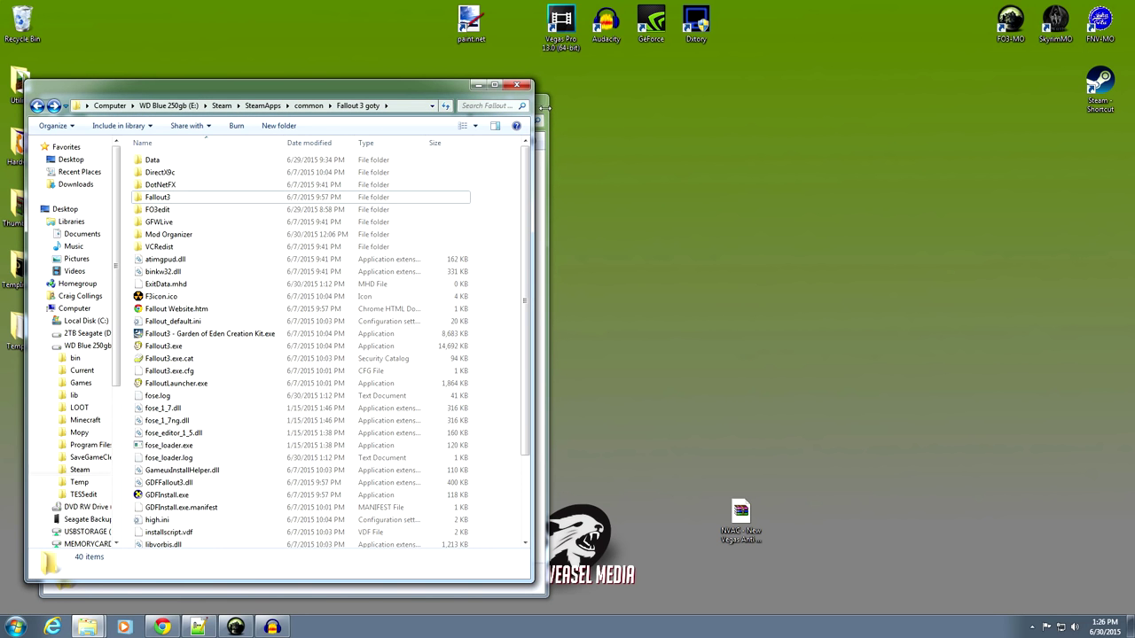
drag(547, 112, 1055, 90)
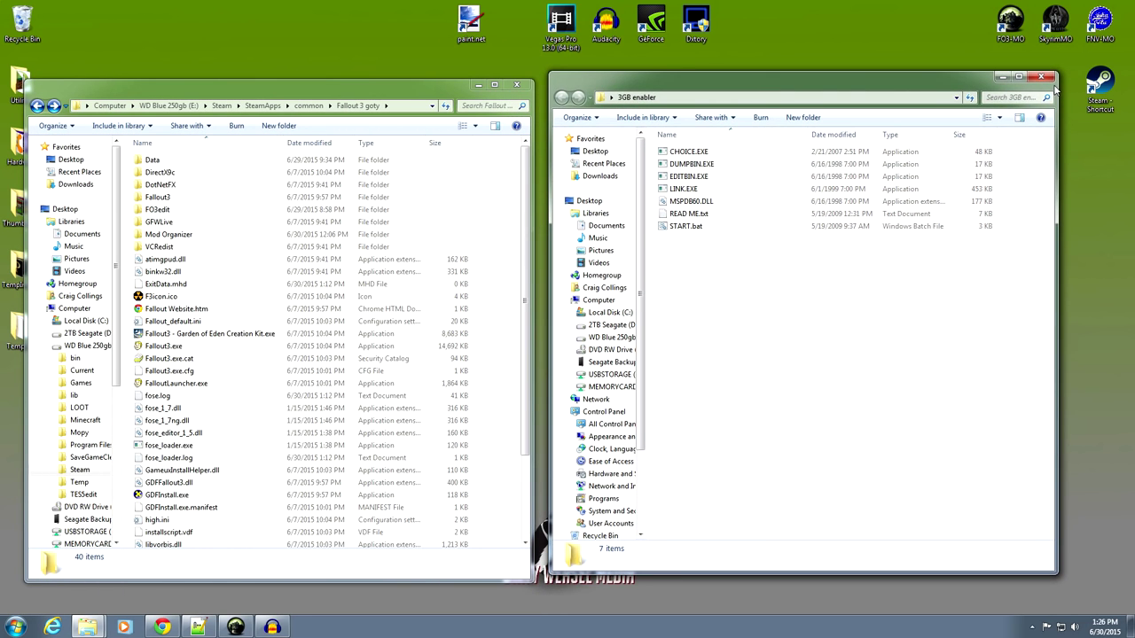
drag(327, 93, 324, 82)
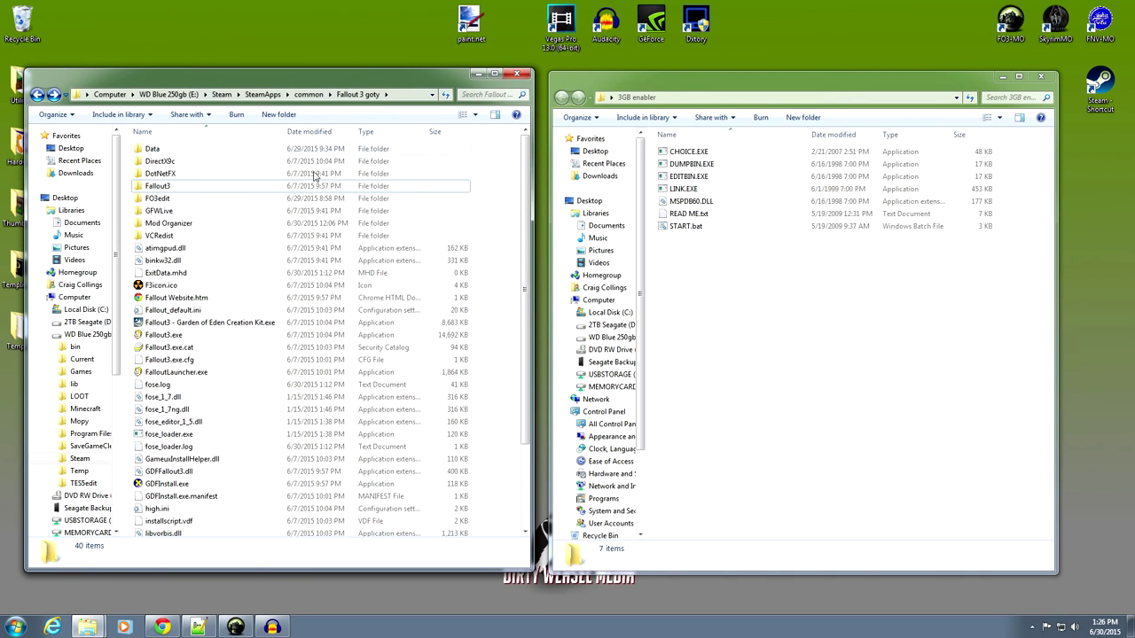
Step: Create a folder named "Faalout EXE Backup" inside the Fallout 3 goty folder
click(211, 338)
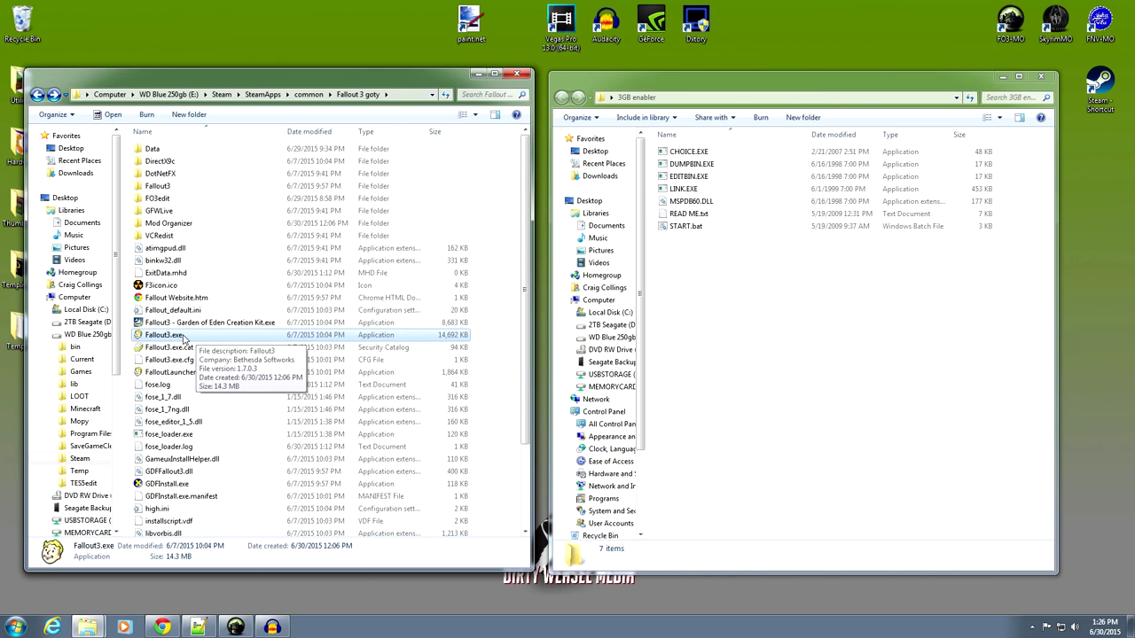
right_click(497, 190)
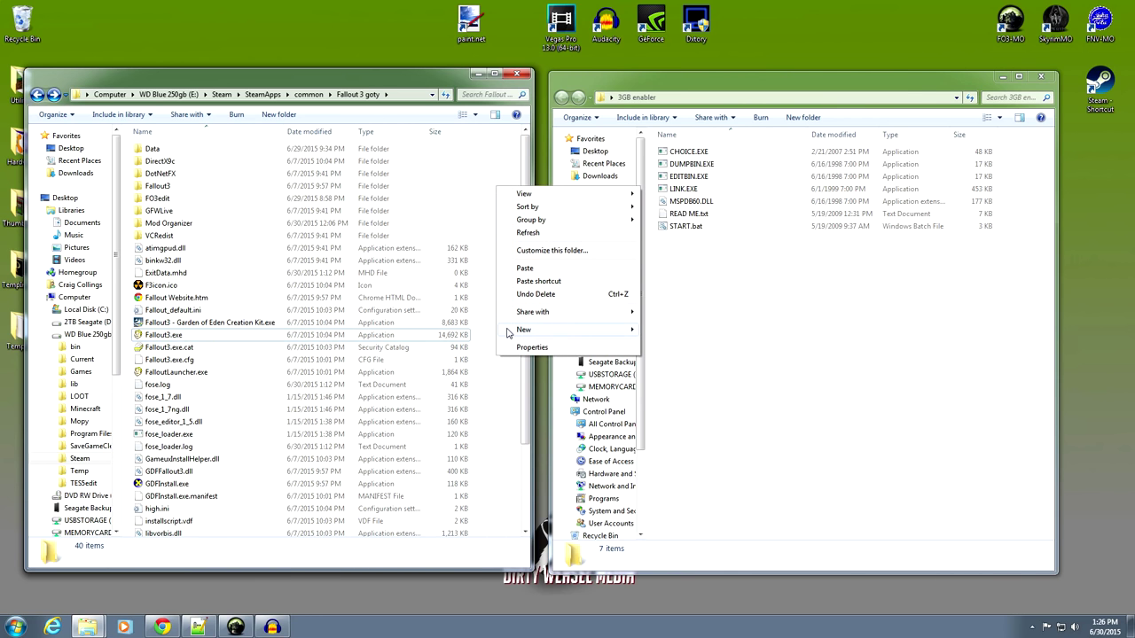
mouse_move(509, 332)
click(646, 333)
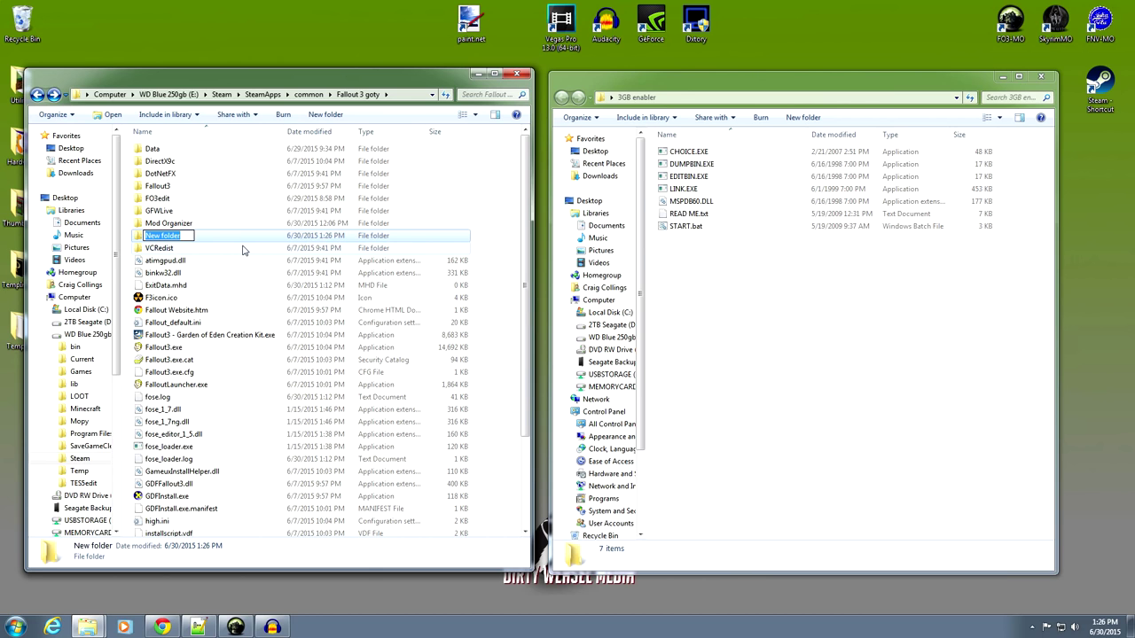
text(Faalout EXE Backup)
key(Return)
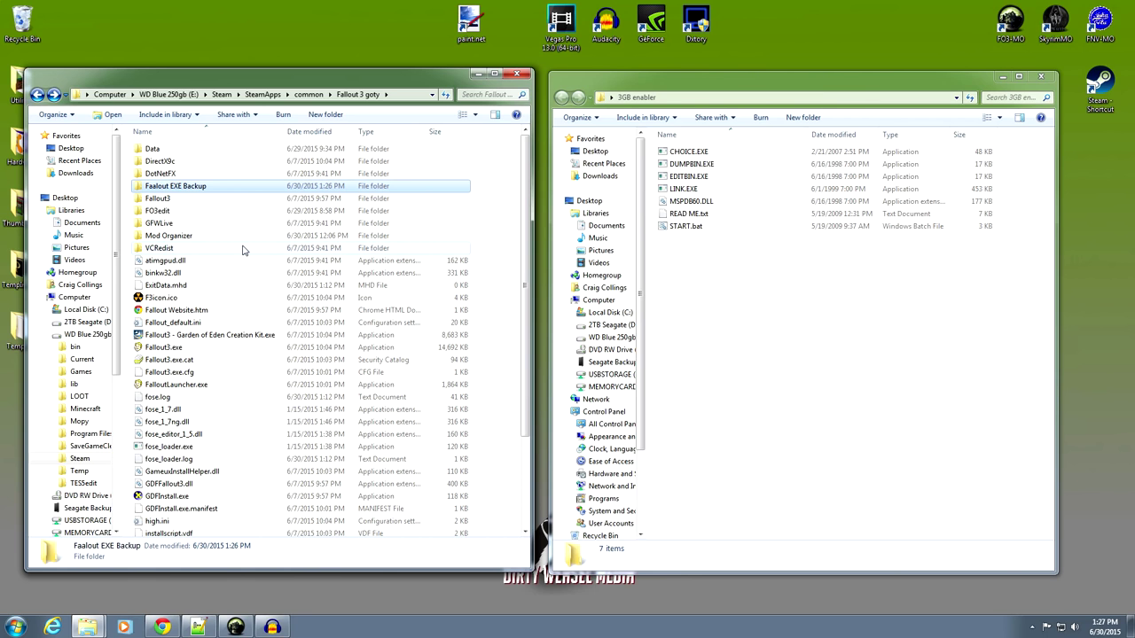
Step: Check the new backup folder, return to the Fallout 3 goty folder, and copy Fallout3.exe
double_click(227, 187)
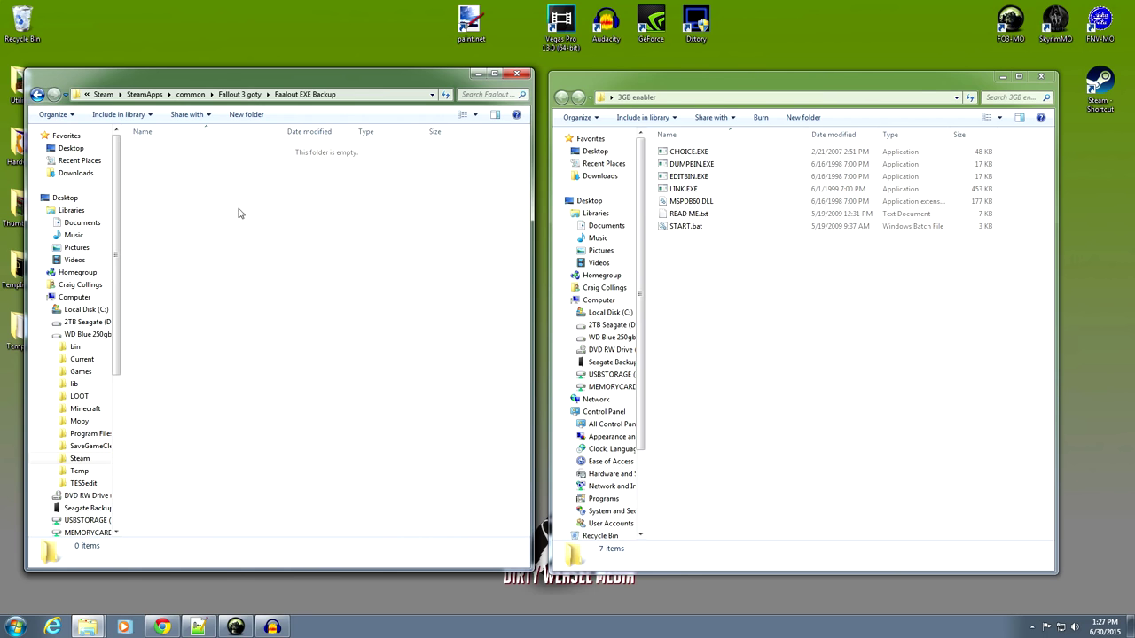
click(37, 94)
click(206, 351)
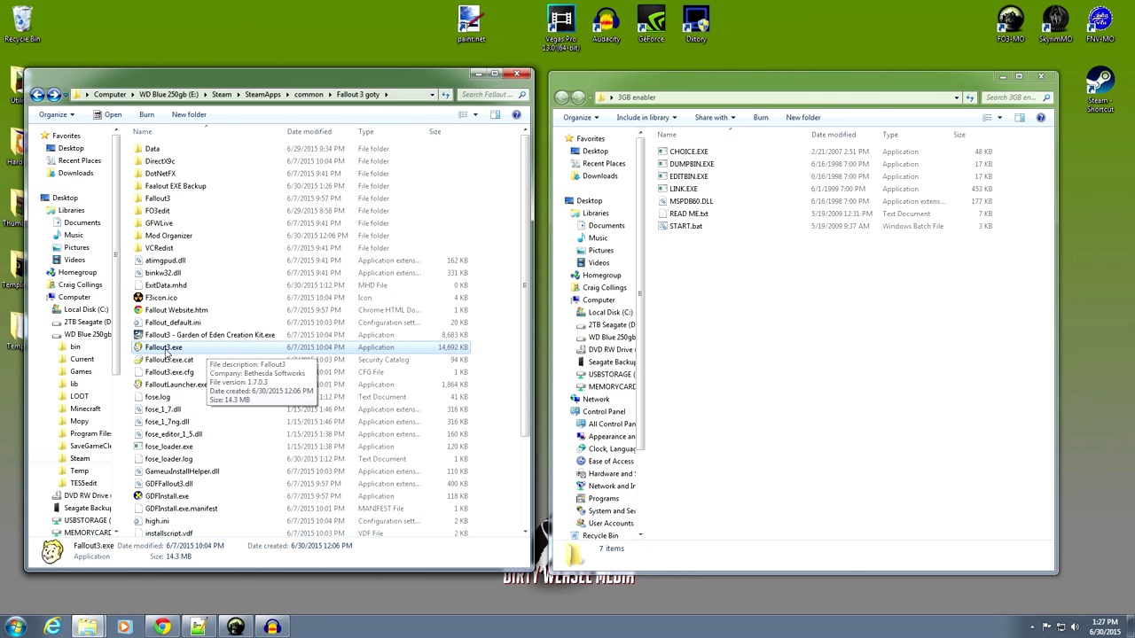
right_click(239, 352)
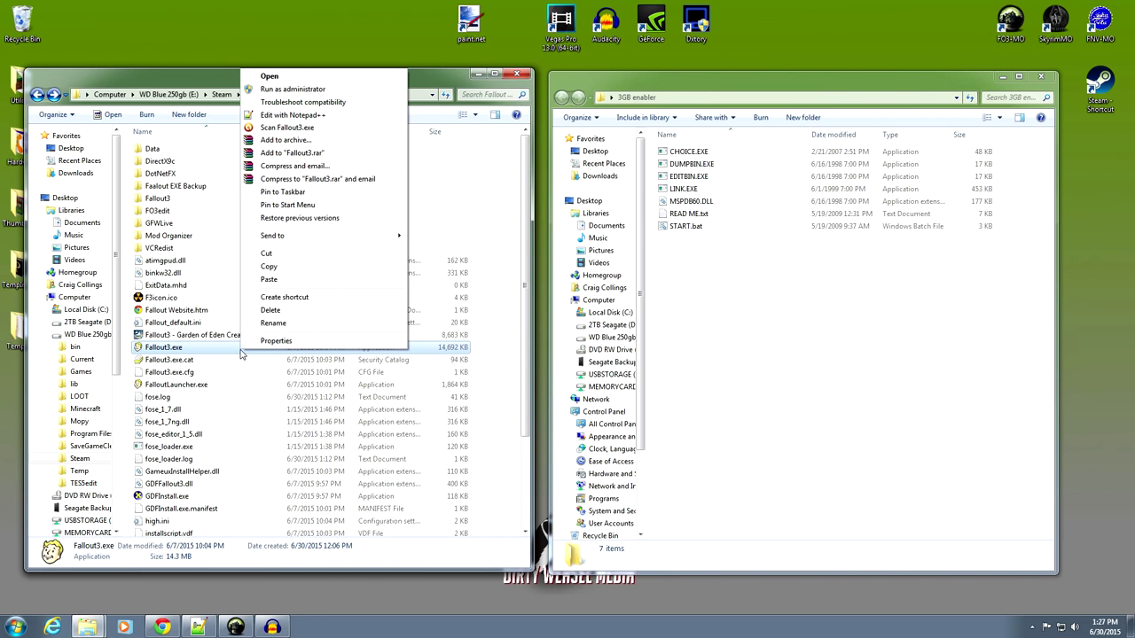
click(263, 272)
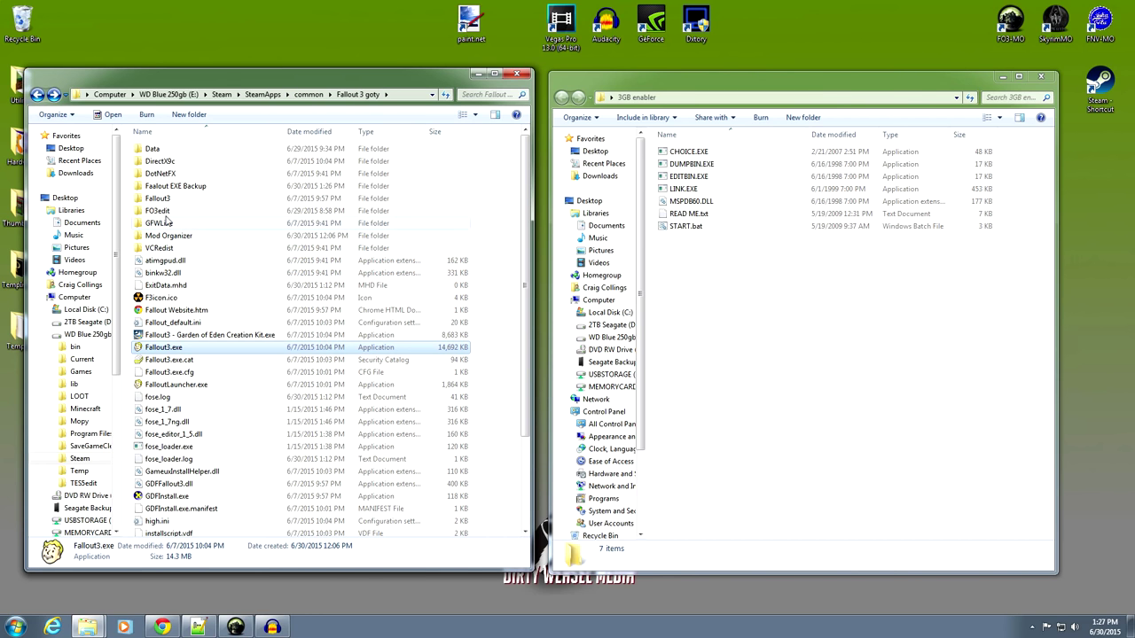
Step: Correct the backup folder's name to "Fallout EXE Backup"
right_click(162, 187)
click(191, 420)
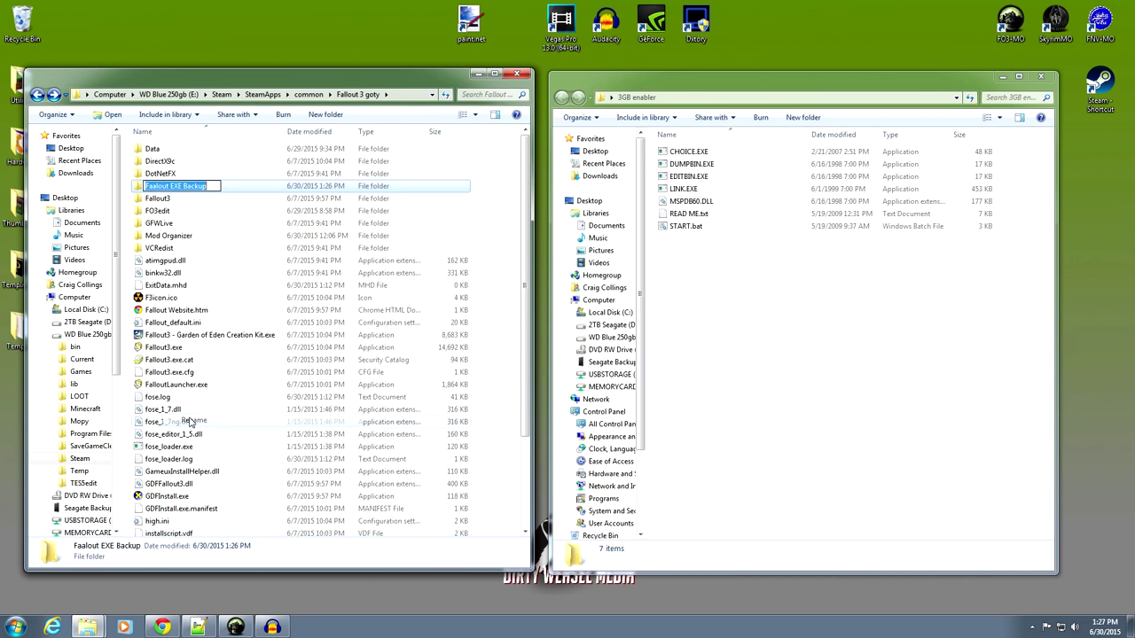
click(167, 187)
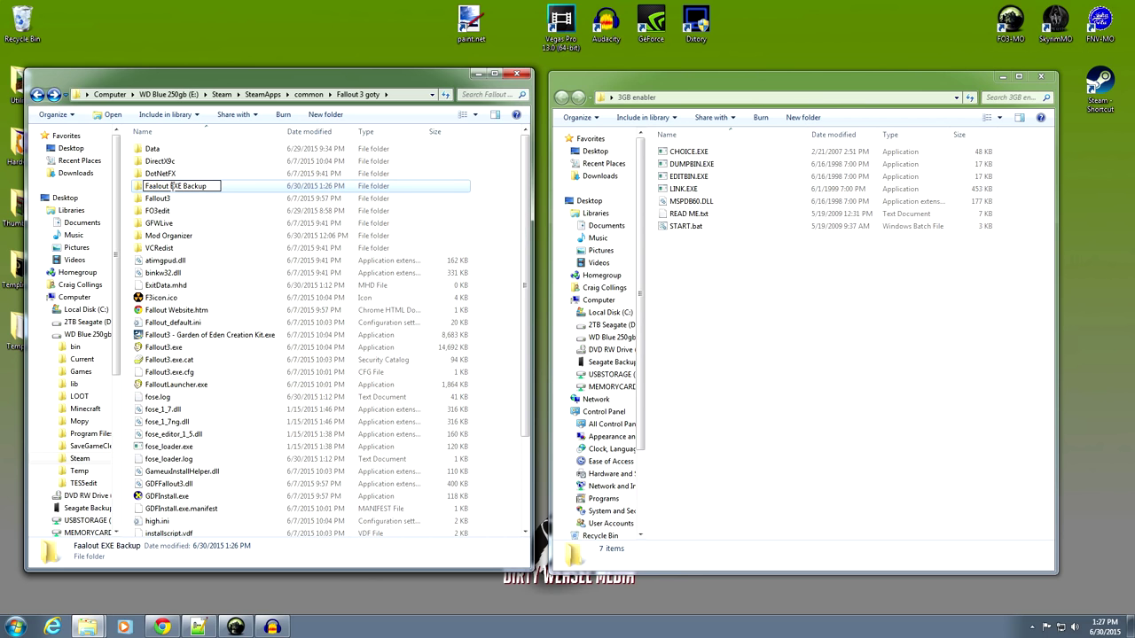
key(BackSpace)
text(l)
key(Return)
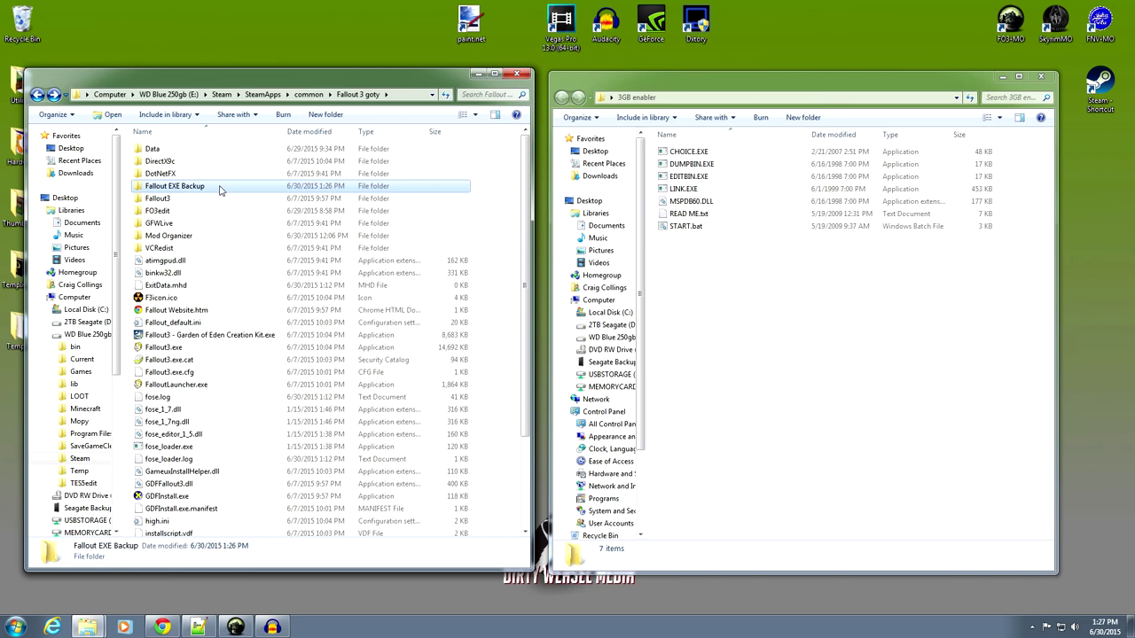
Step: Paste the copied Fallout3.exe into the Fallout EXE Backup folder
double_click(220, 190)
right_click(215, 203)
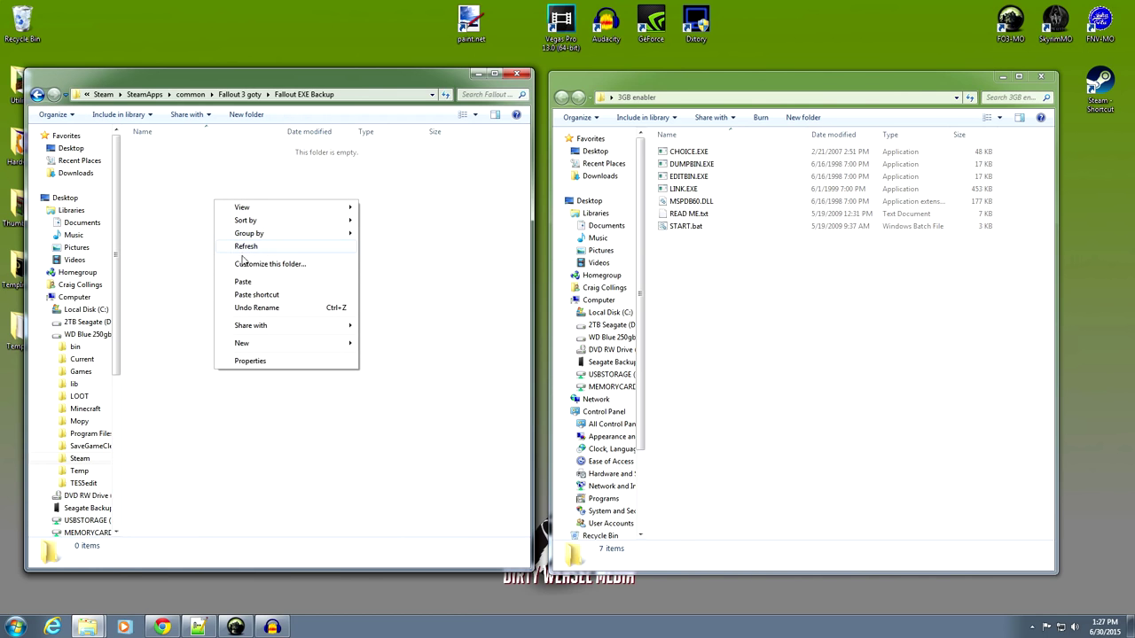
click(244, 283)
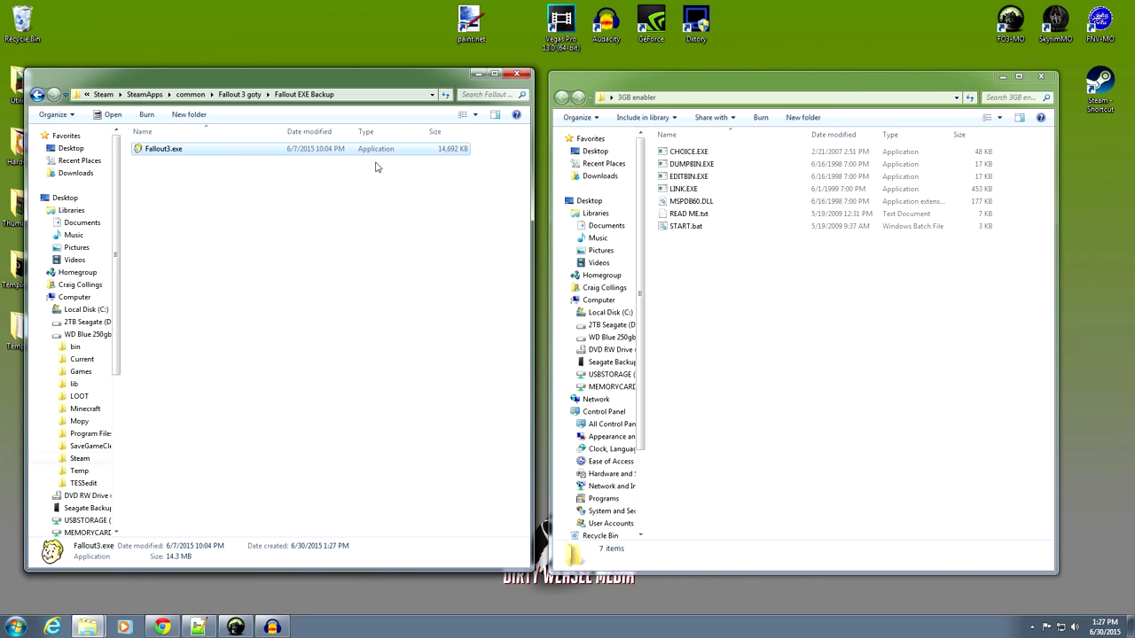
Step: Copy Fallout3.exe from the Fallout 3 goty folder into the 3GB enabler folder
click(37, 95)
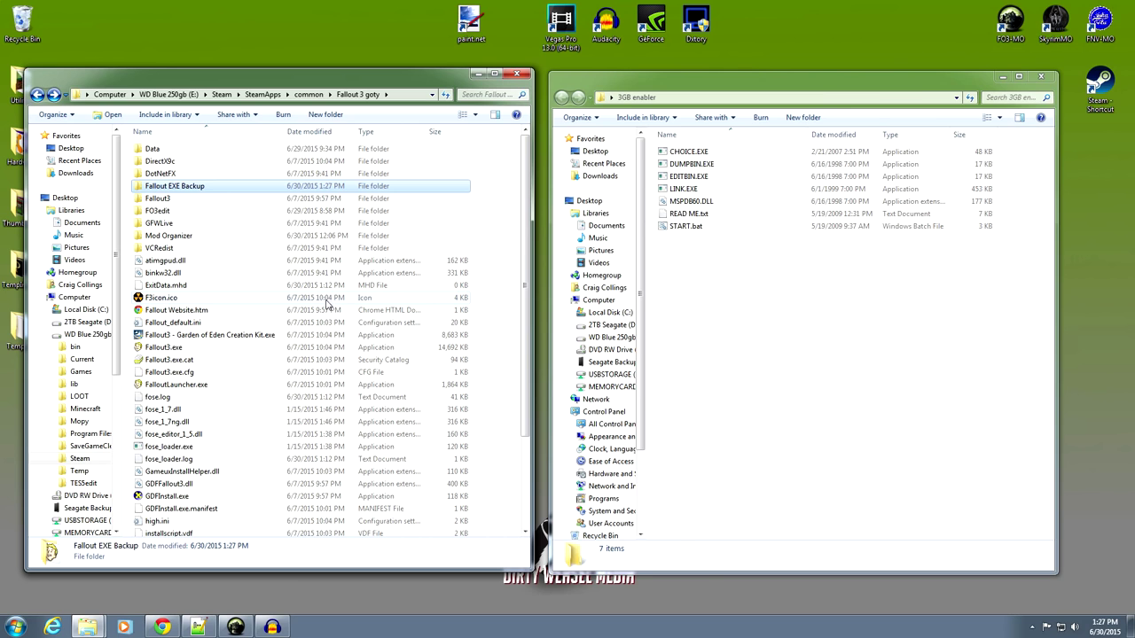
click(211, 351)
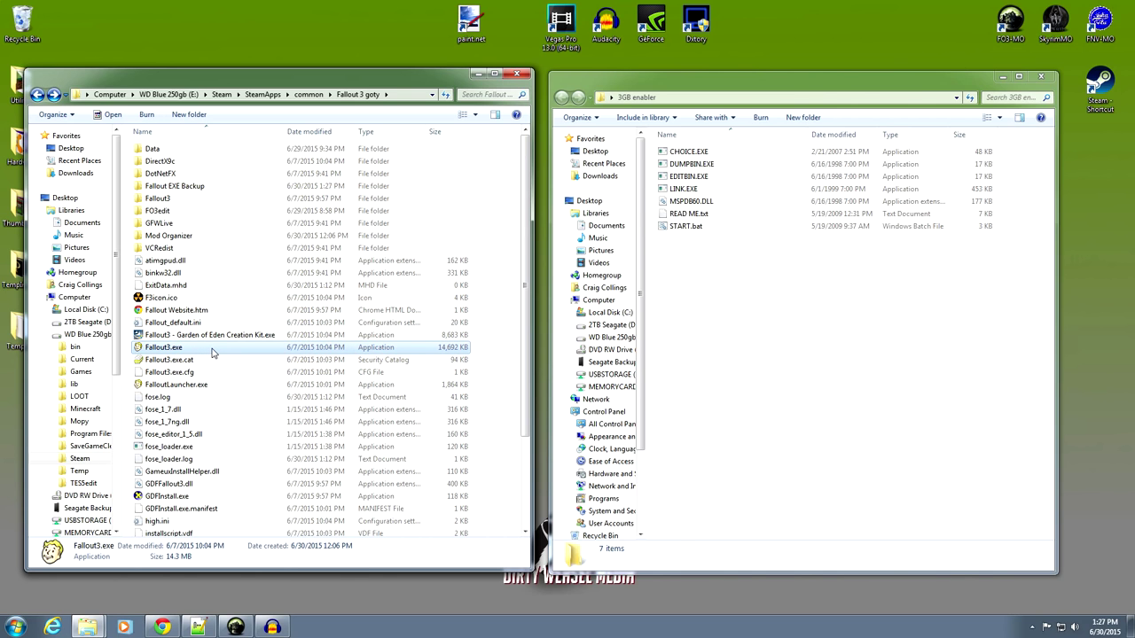
right_click(212, 351)
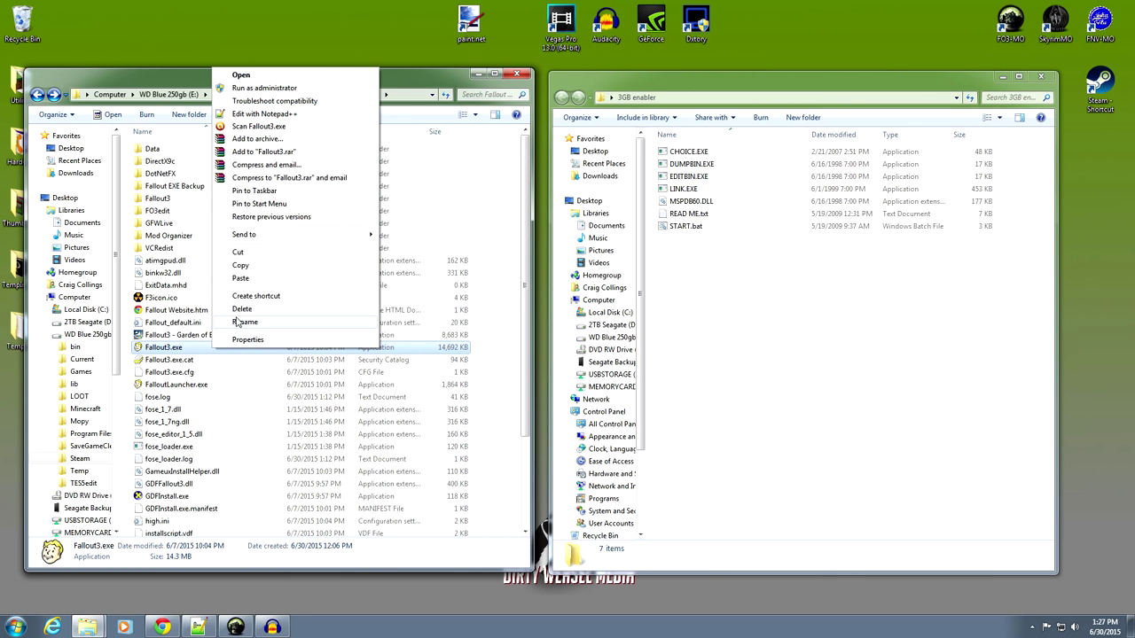
click(243, 265)
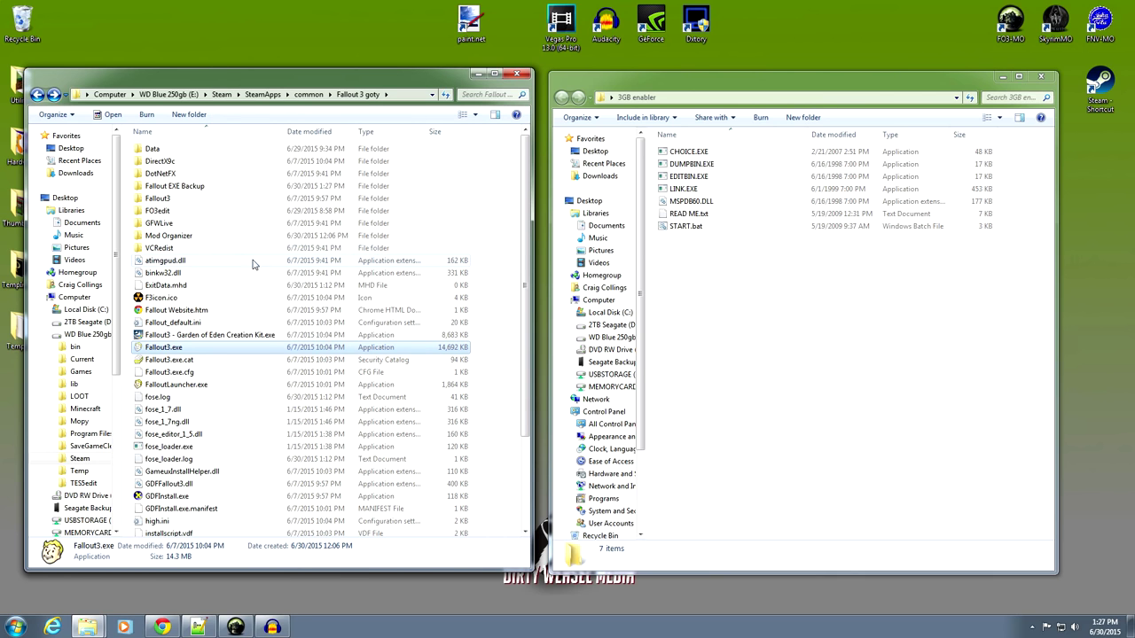
right_click(725, 272)
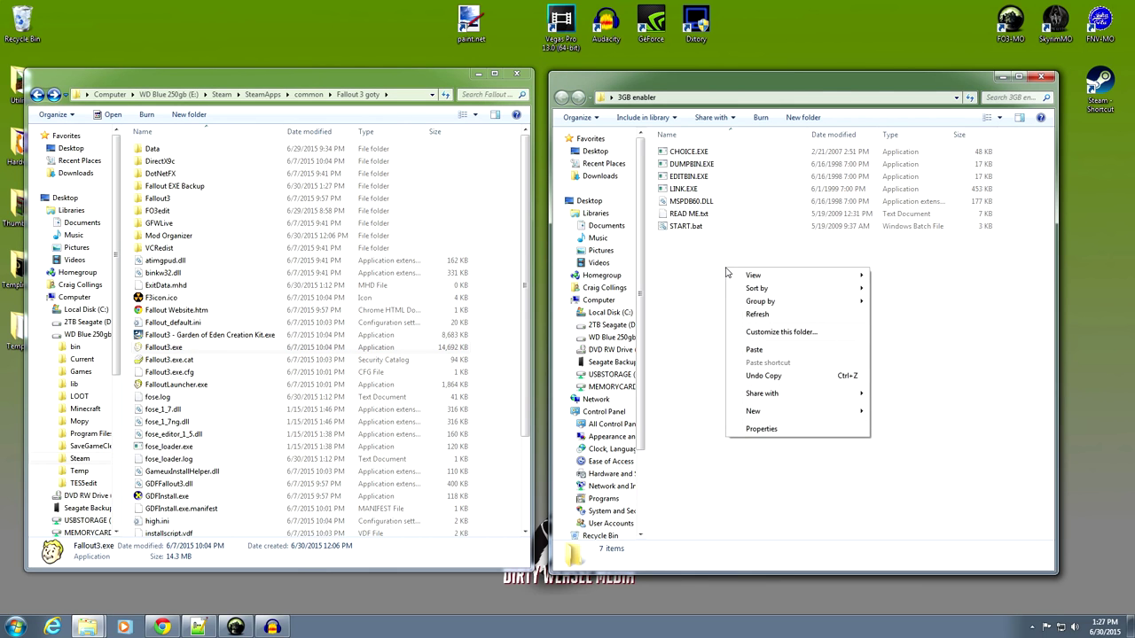
click(741, 354)
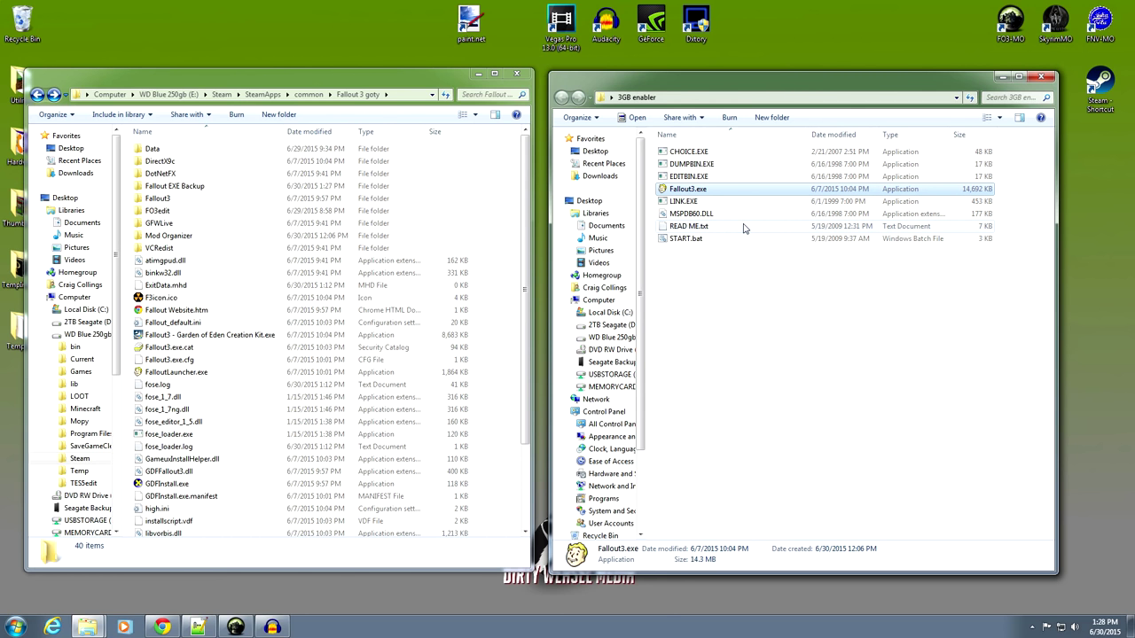
Step: Consult READ ME.txt in the 3GB enabler folder and run START.bat with the always-ask option for opening it turned off
double_click(689, 226)
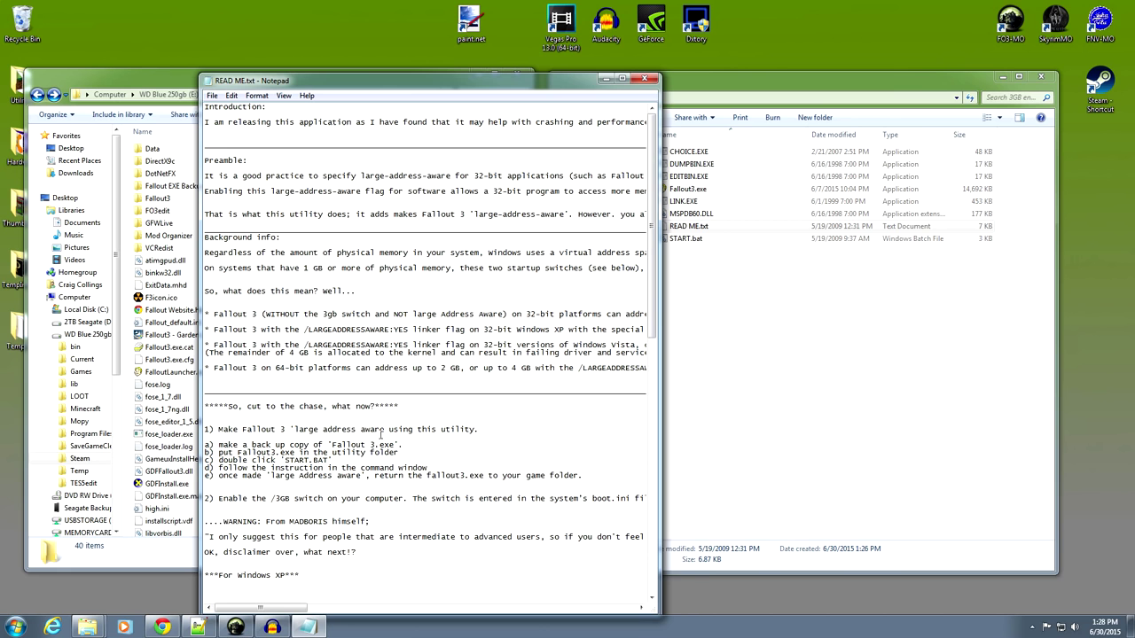
click(642, 82)
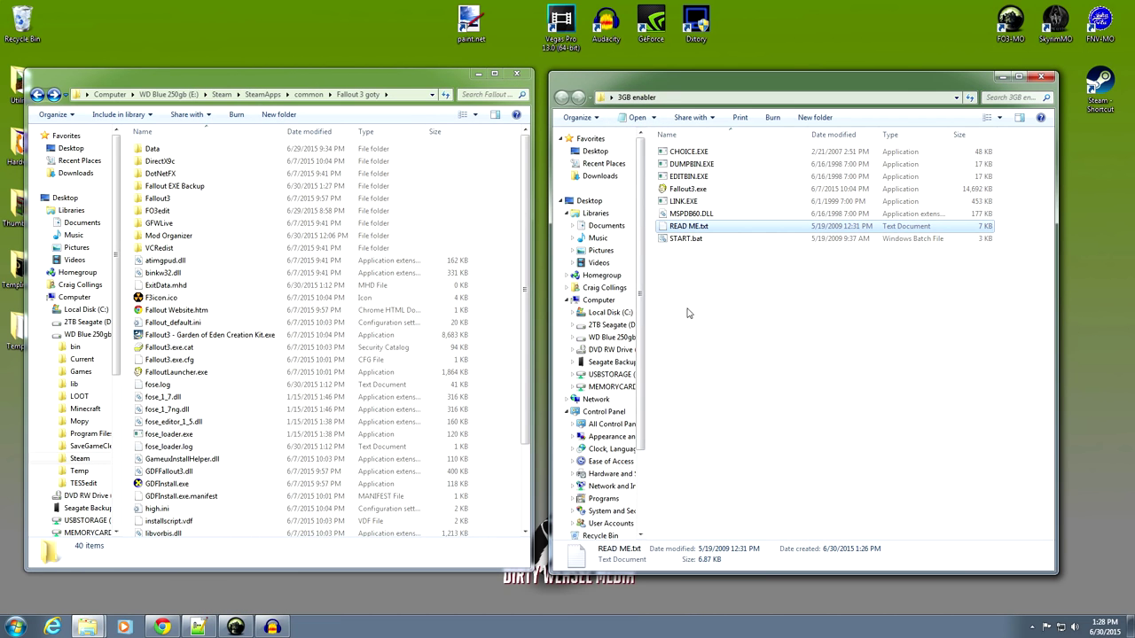
click(702, 242)
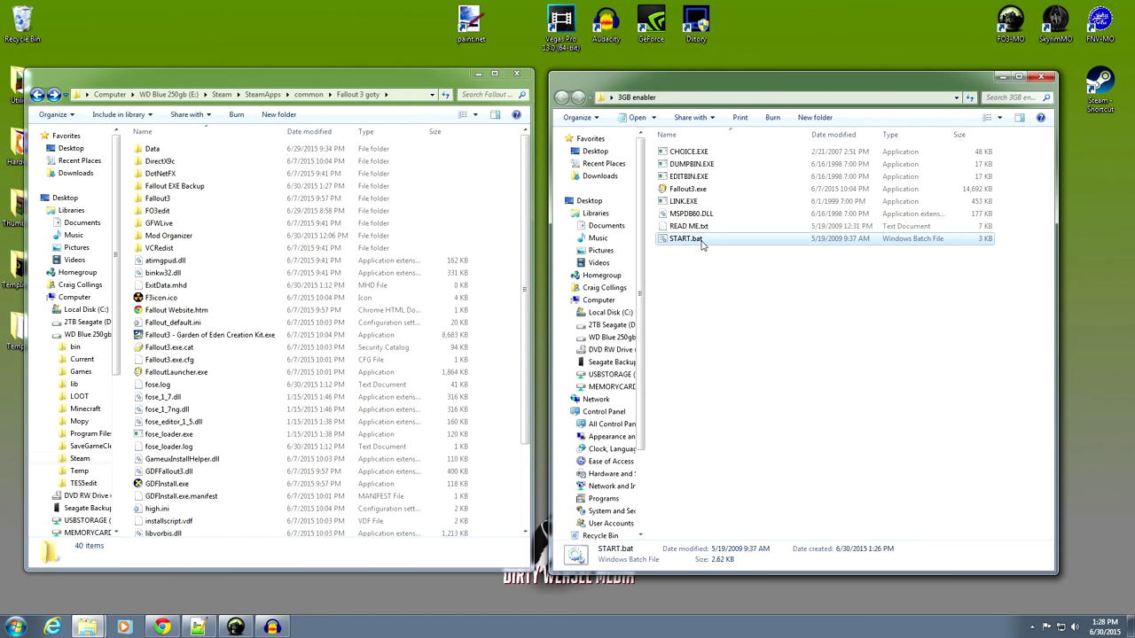
double_click(713, 240)
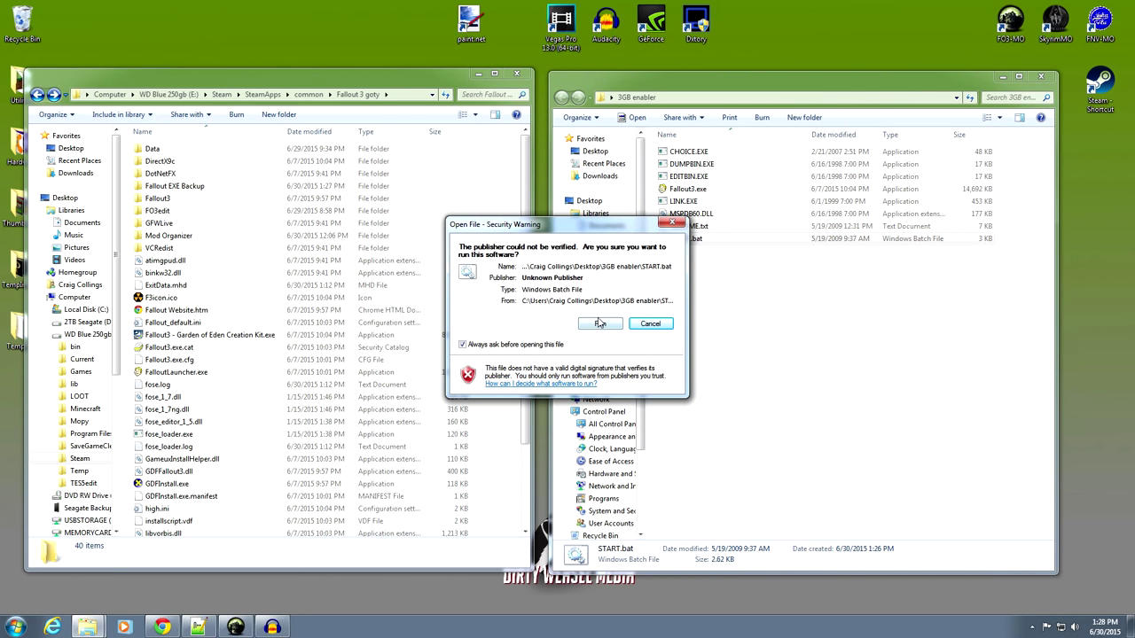
click(462, 345)
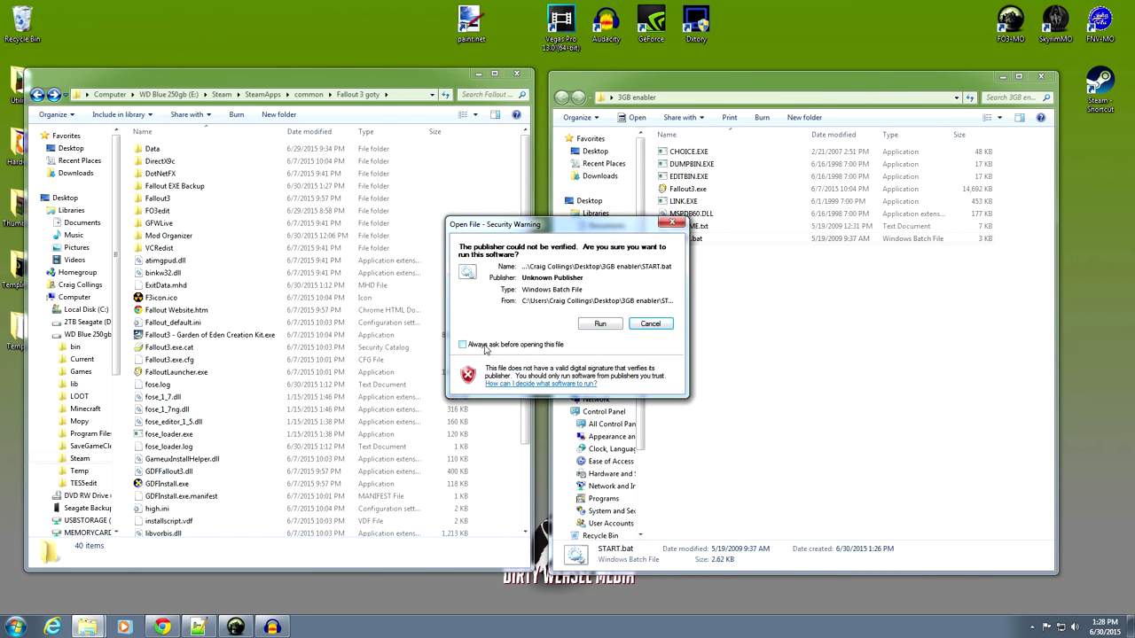
click(600, 325)
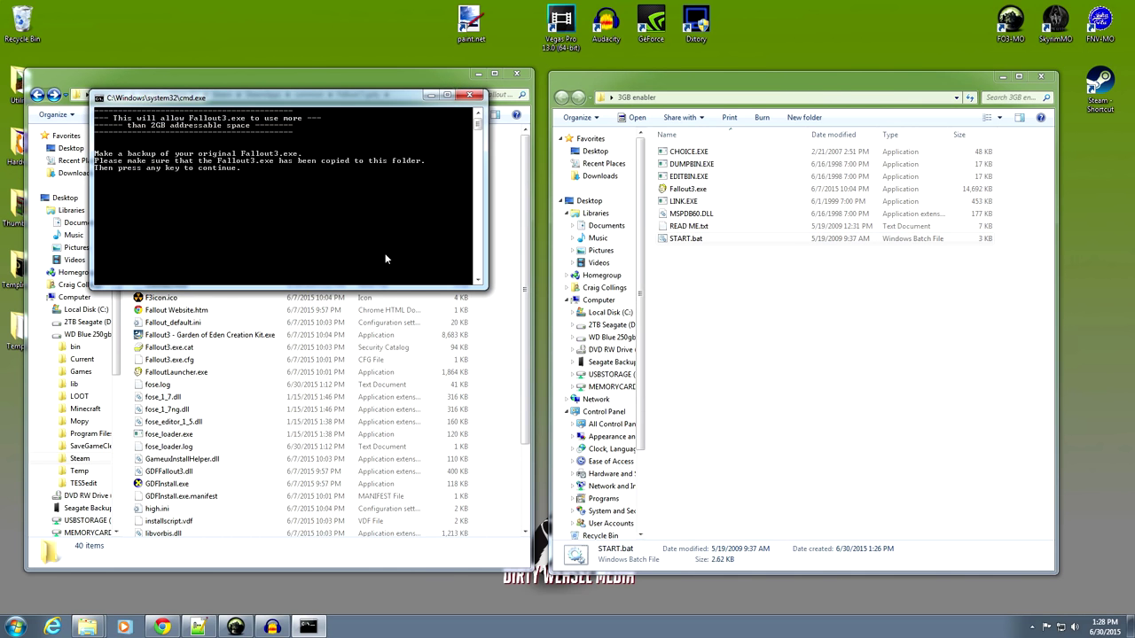
Step: Add the large address header to Fallout3.exe in the command-line utility and exit the program
drag(298, 106, 400, 117)
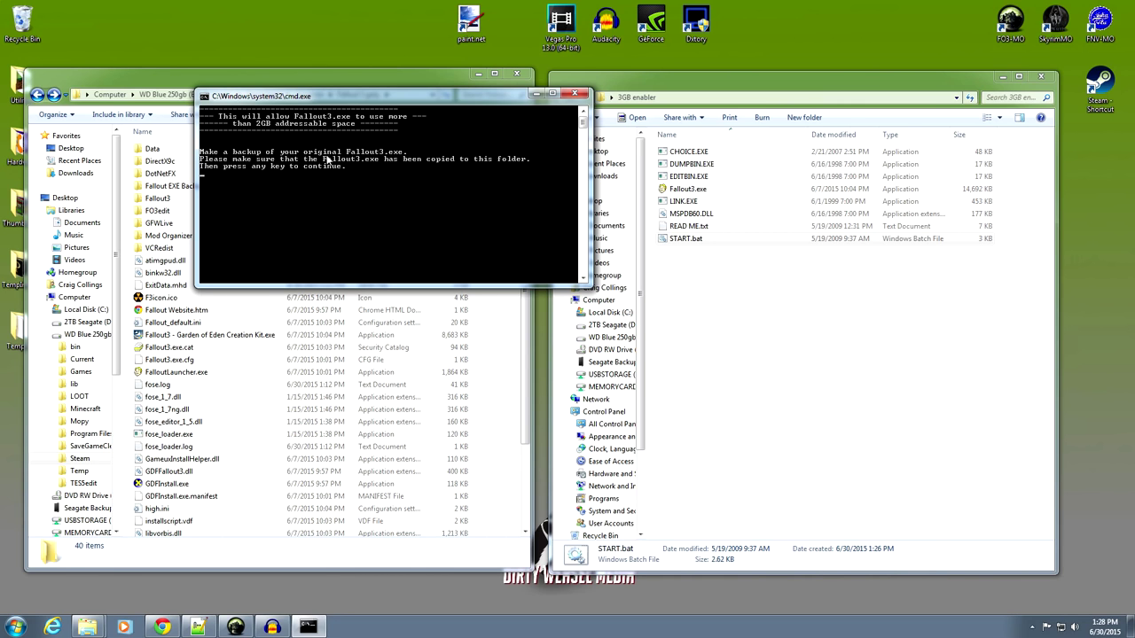
drag(358, 100, 448, 103)
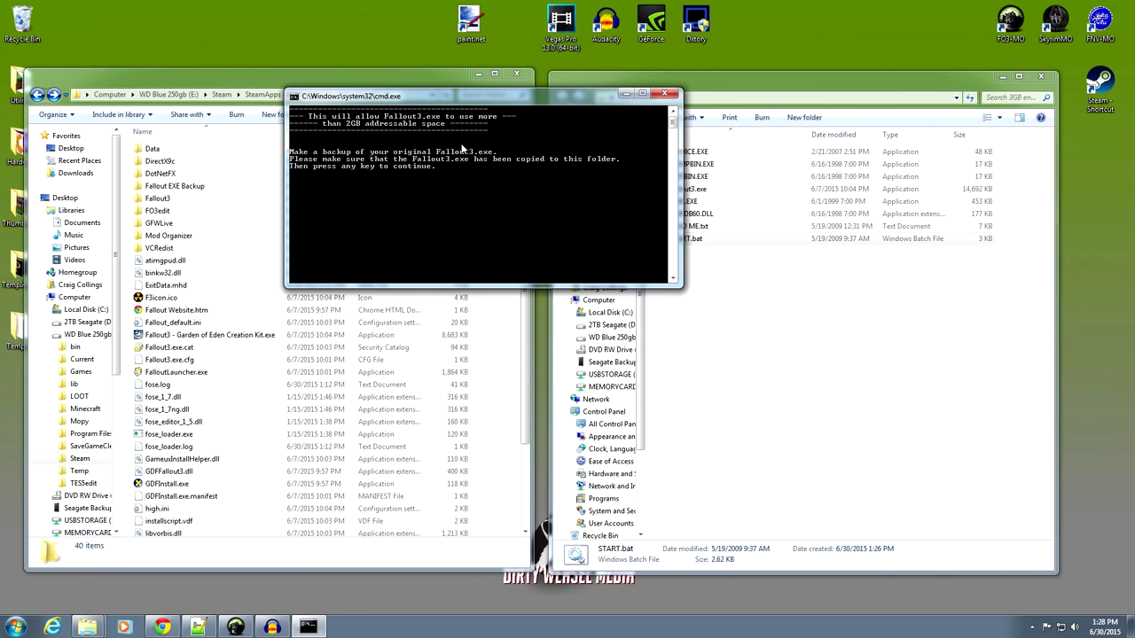
drag(501, 100, 384, 110)
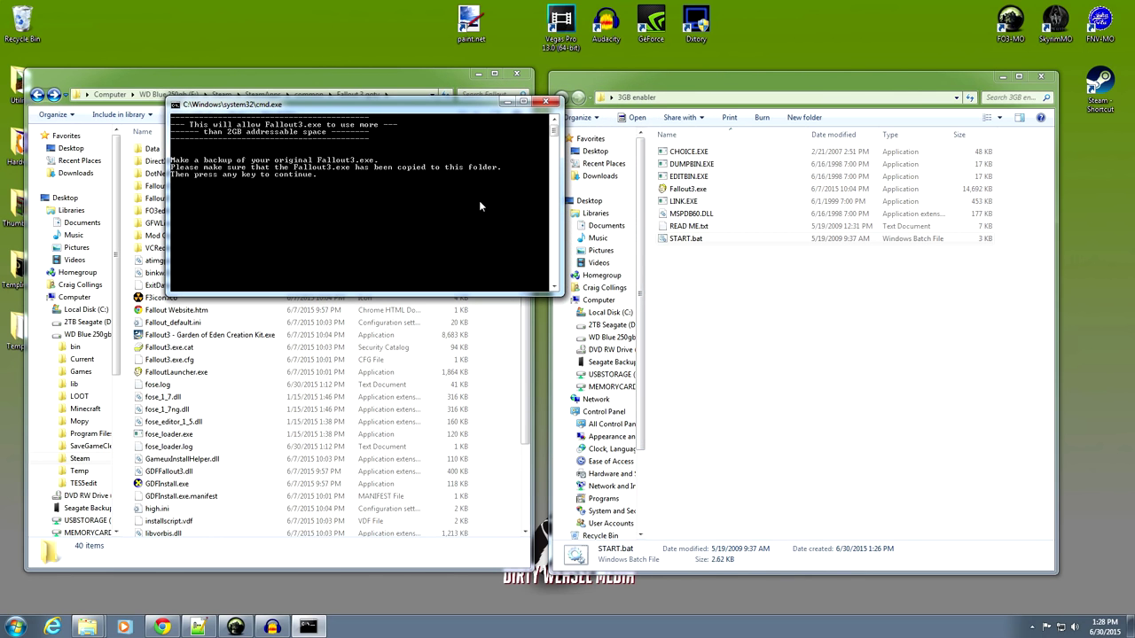
key(Return)
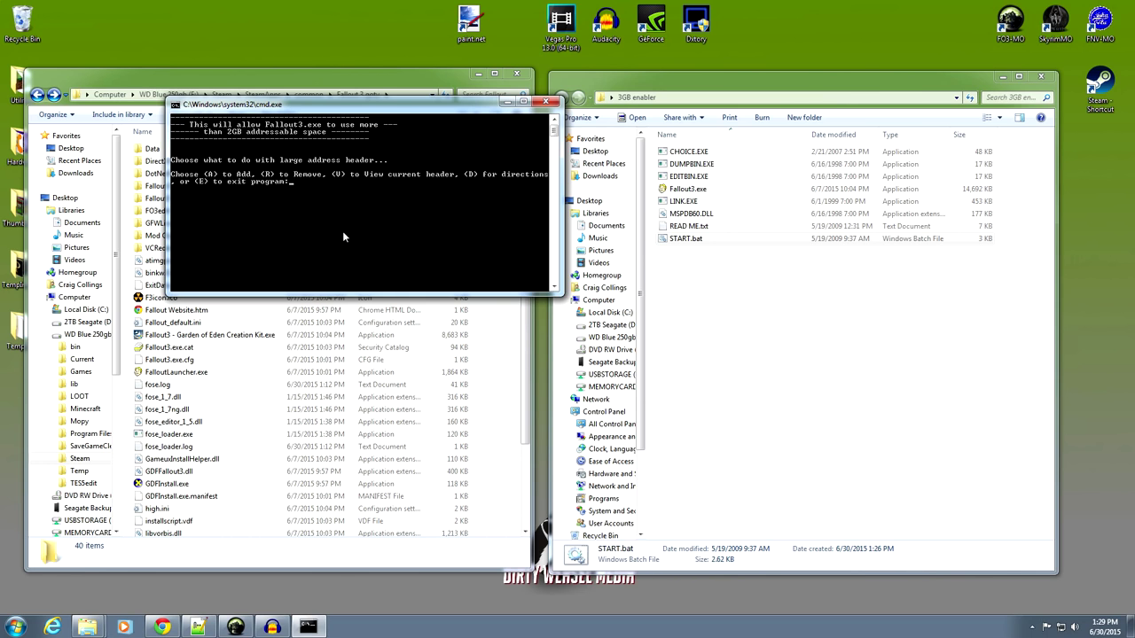
key(a)
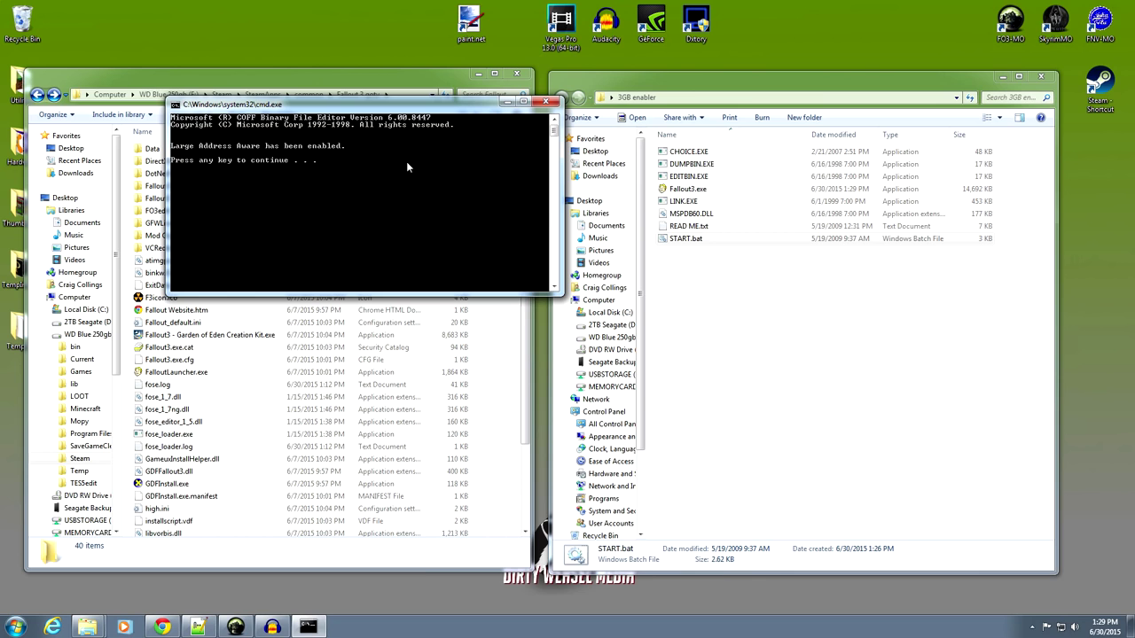
key(space)
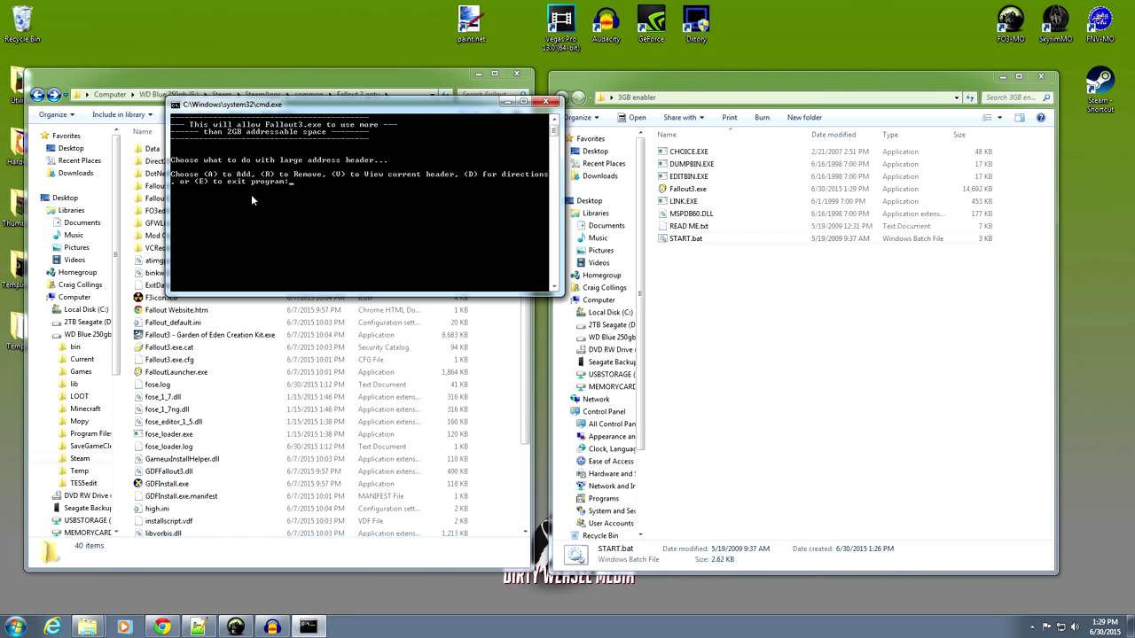
key(e)
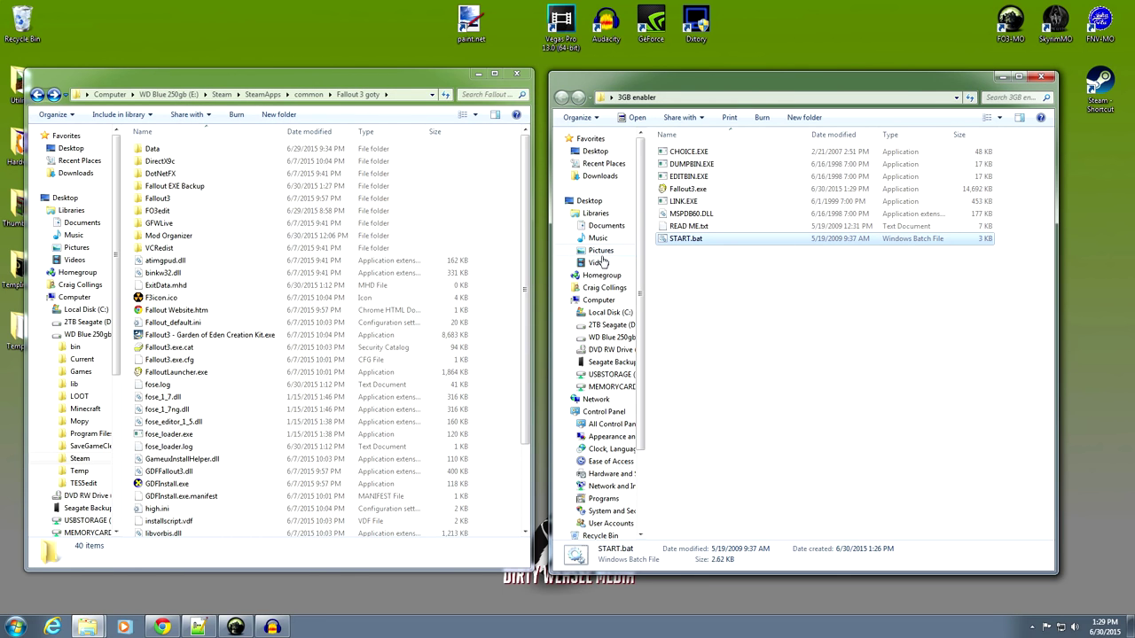
Step: Copy the patched Fallout3.exe back into the Fallout 3 goty folder and close the 3GB enabler window
click(700, 189)
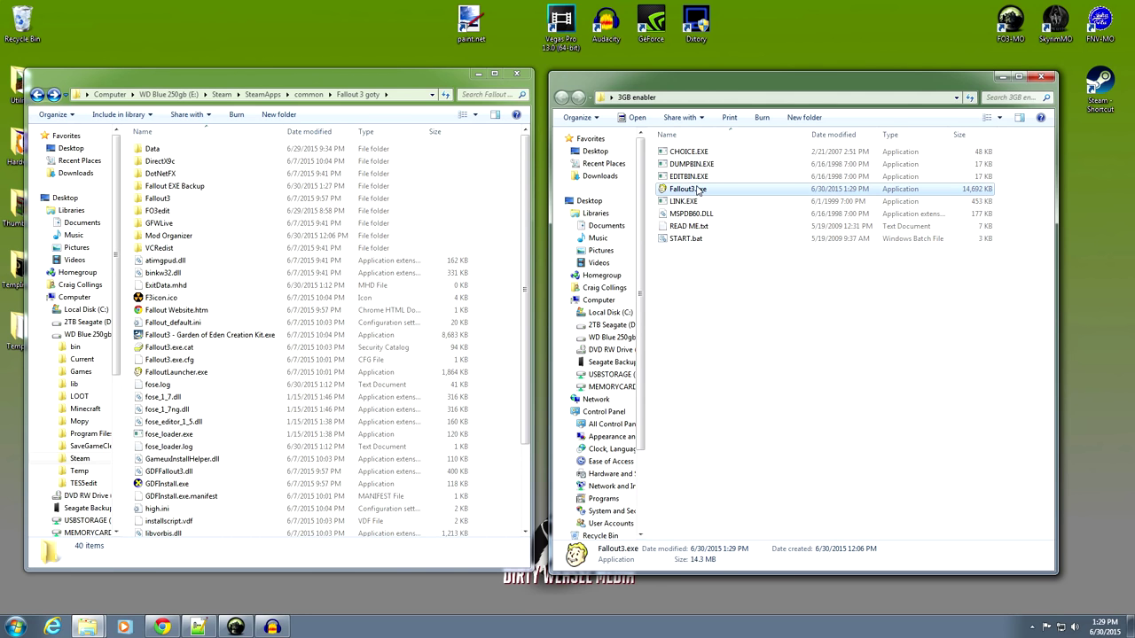
drag(698, 190, 488, 337)
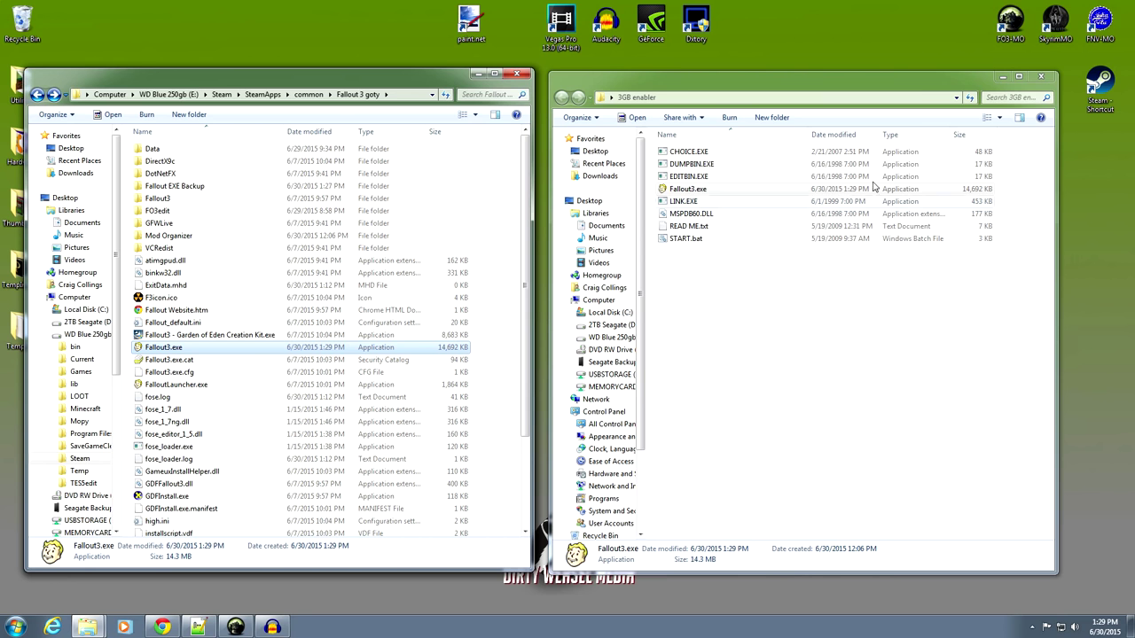
click(1041, 76)
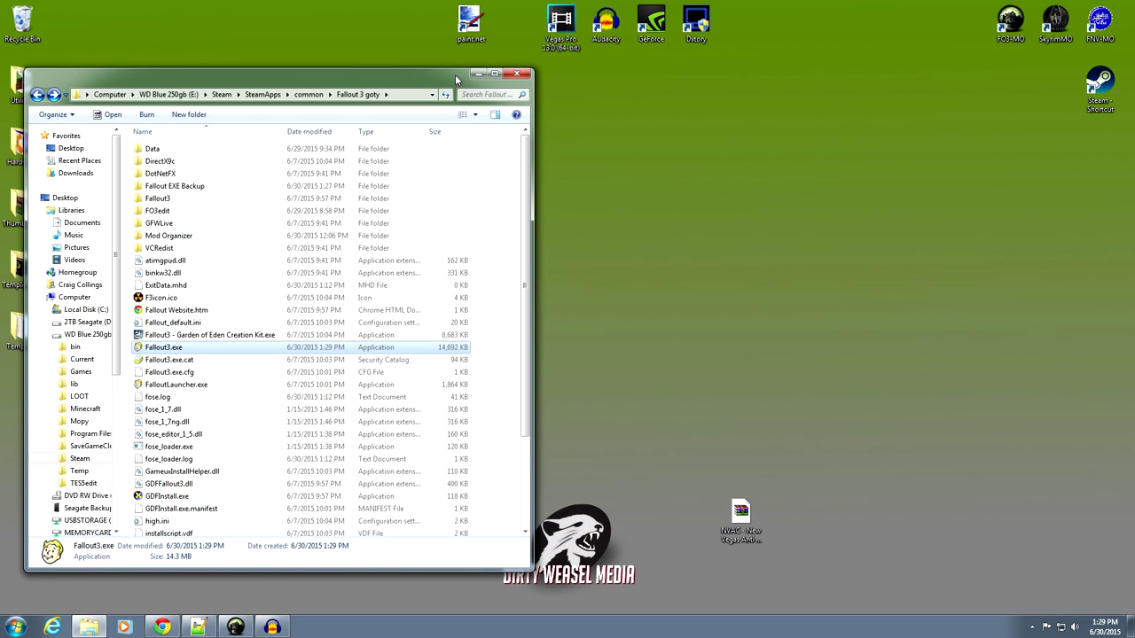
Step: Delete the 3GB enabler folder from the desktop
drag(383, 75, 825, 36)
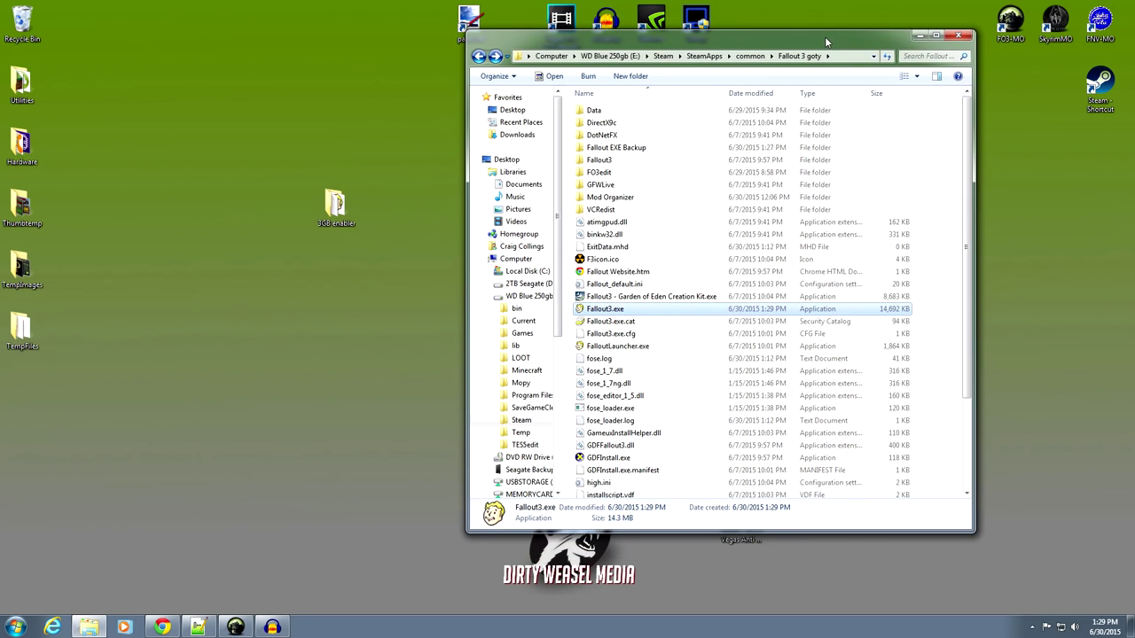
drag(332, 207, 21, 23)
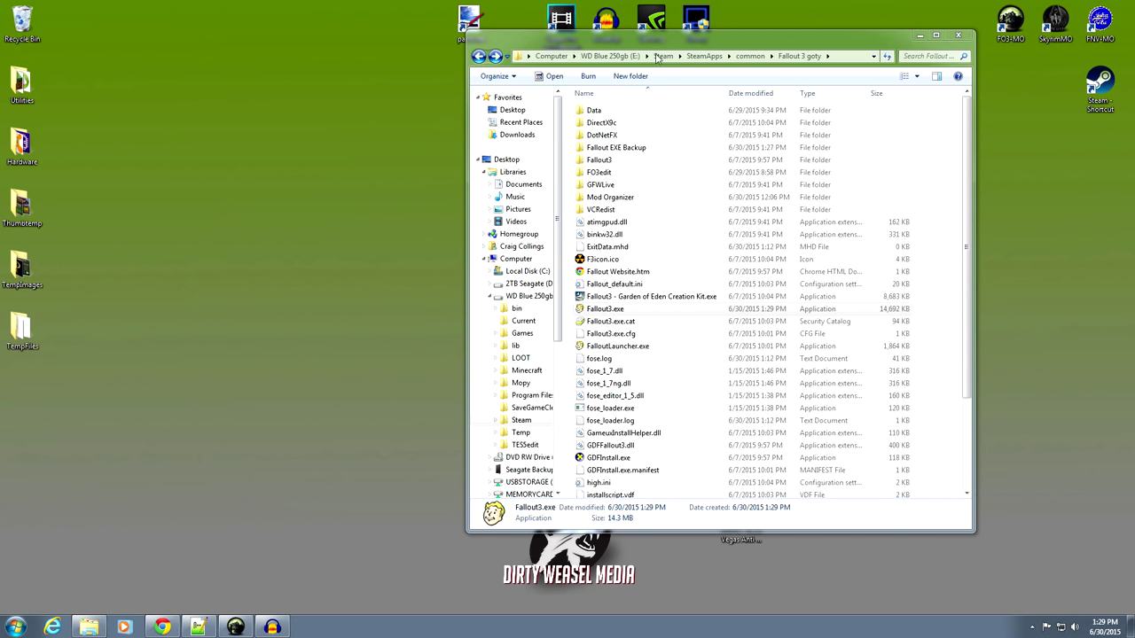
drag(715, 34, 372, 49)
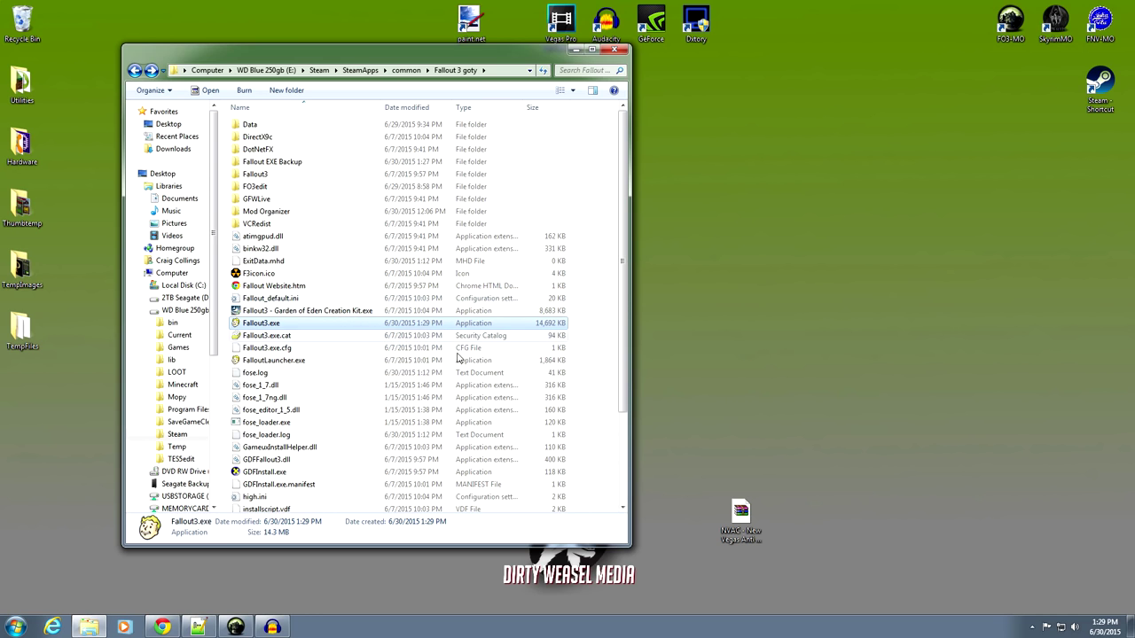
Step: Check the Fallout 3 entry's binary path in Mod Organizer's executables list, and clear the open windows off the desktop
click(235, 627)
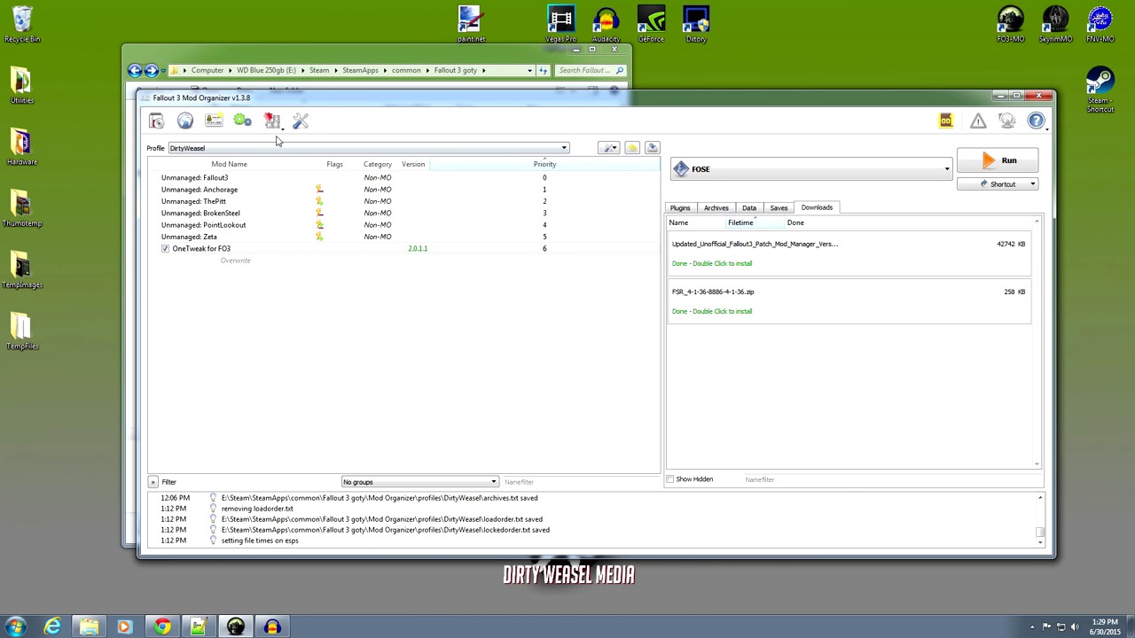
click(243, 121)
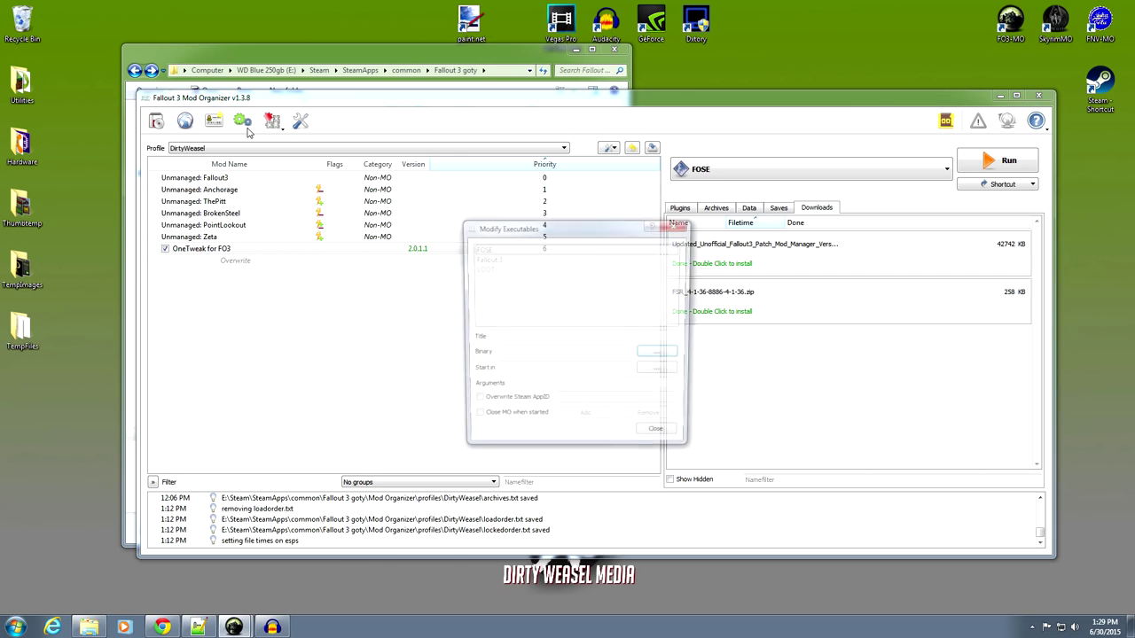
click(479, 259)
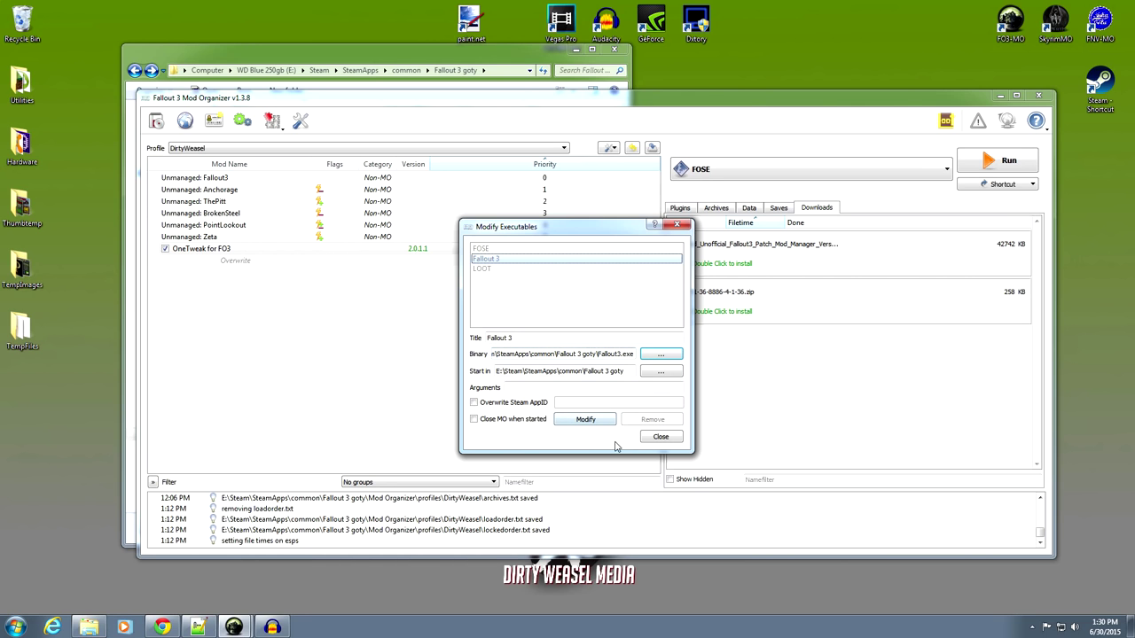
click(645, 438)
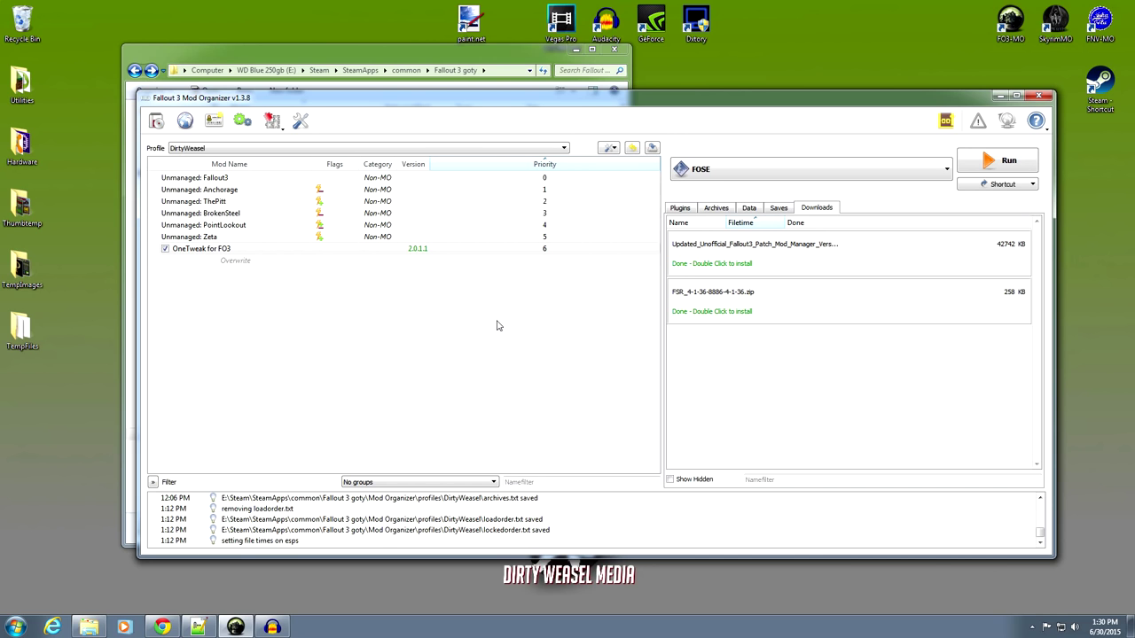
click(999, 96)
click(613, 50)
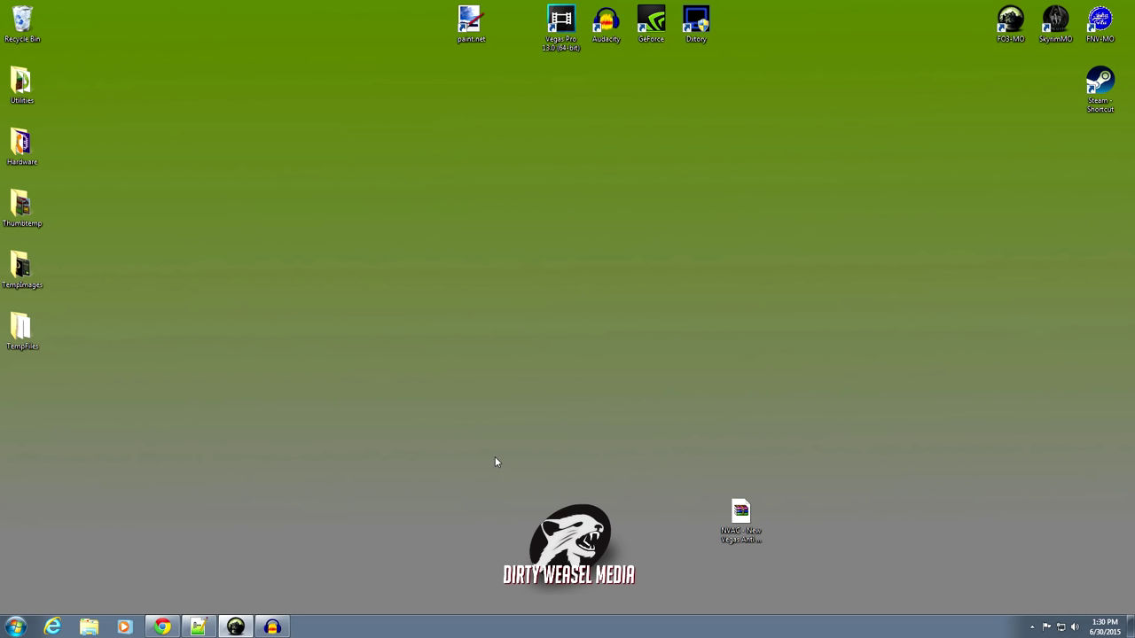
Step: Switch to Chrome and review the UPDATED Unofficial Fallout 3 Patch page's requirements, installation notes, load order and version changes
click(162, 627)
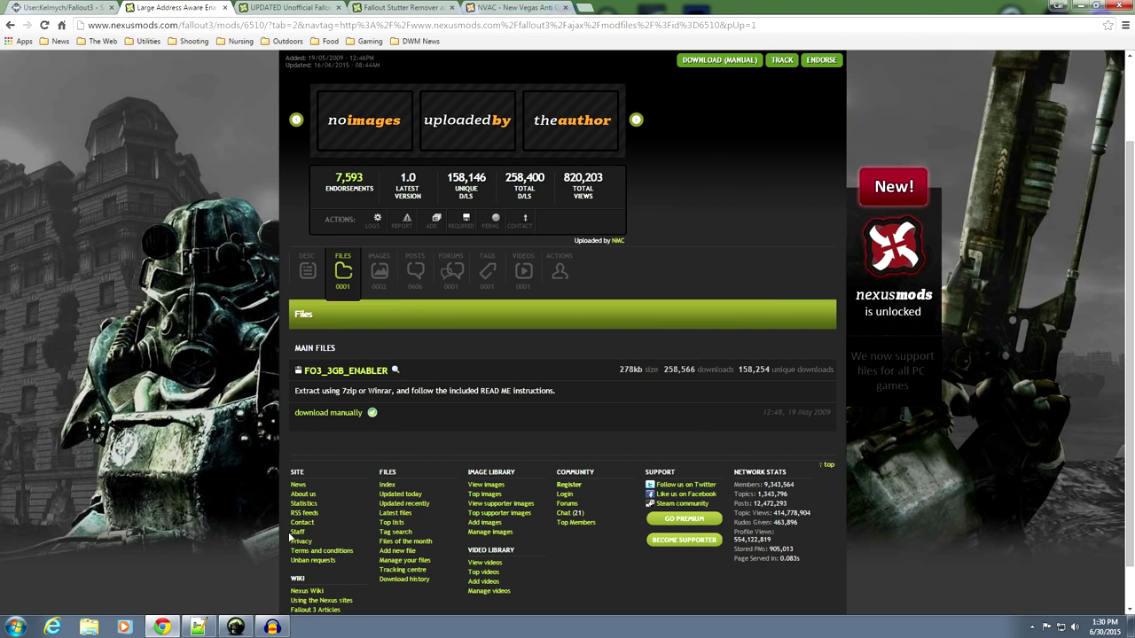
click(276, 8)
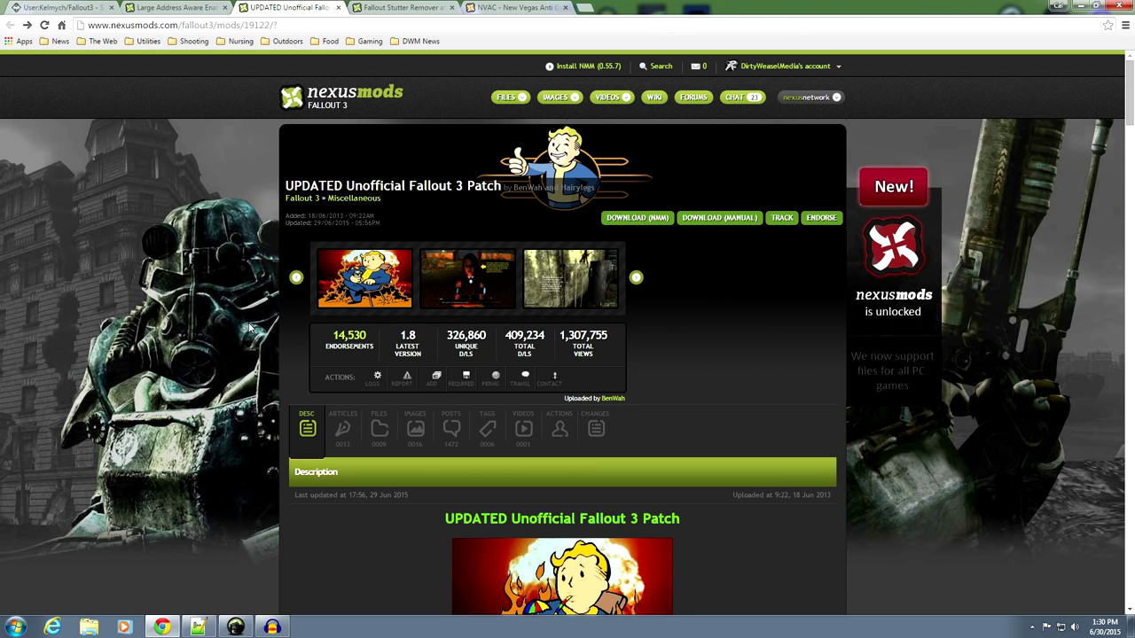
scroll(266, 326, down, 2)
scroll(271, 319, up, 1)
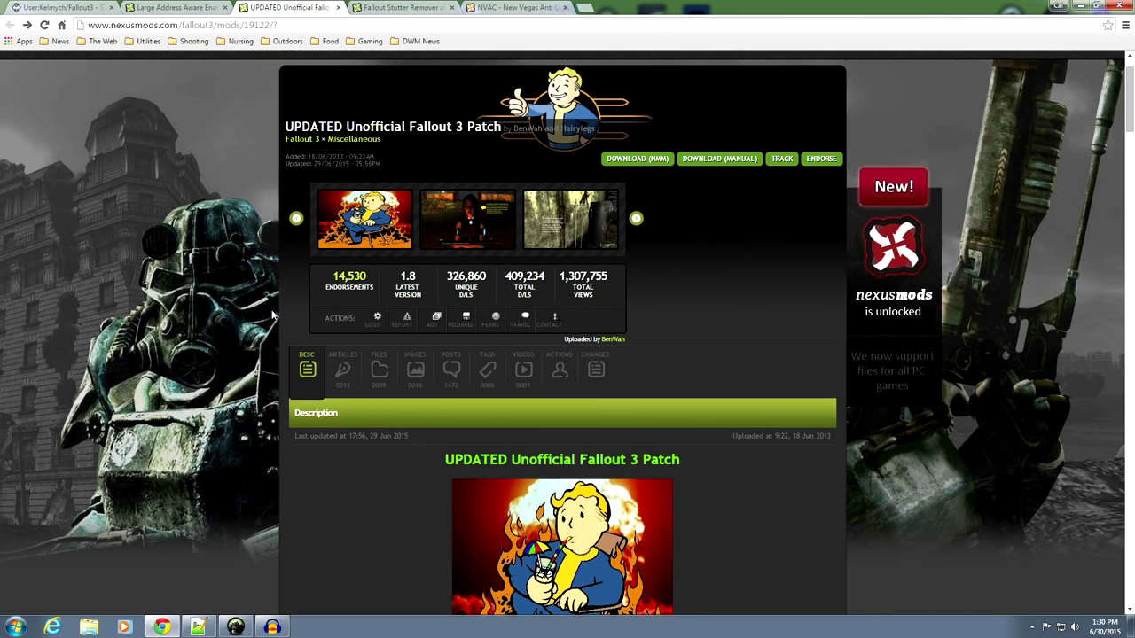
scroll(515, 181, up, 1)
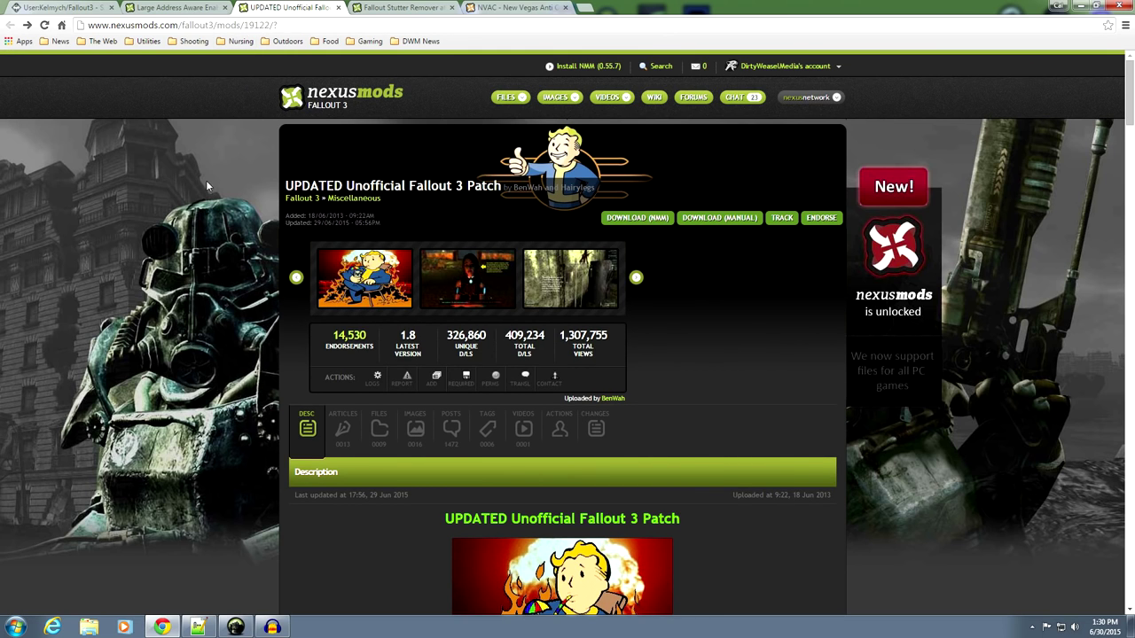
scroll(267, 300, down, 1)
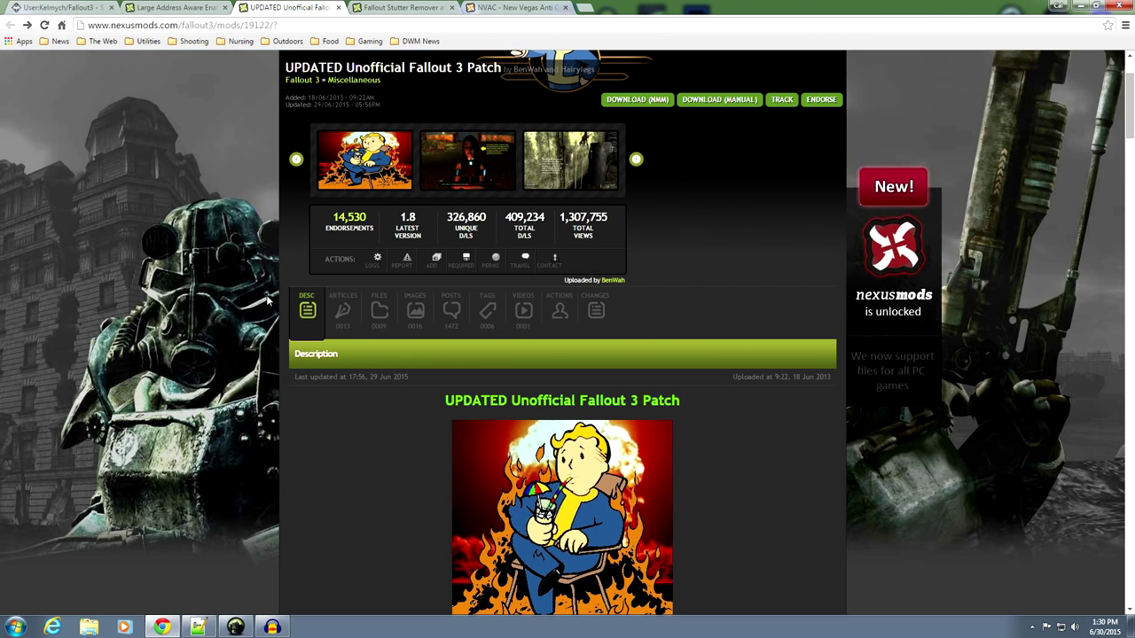
scroll(267, 300, down, 5)
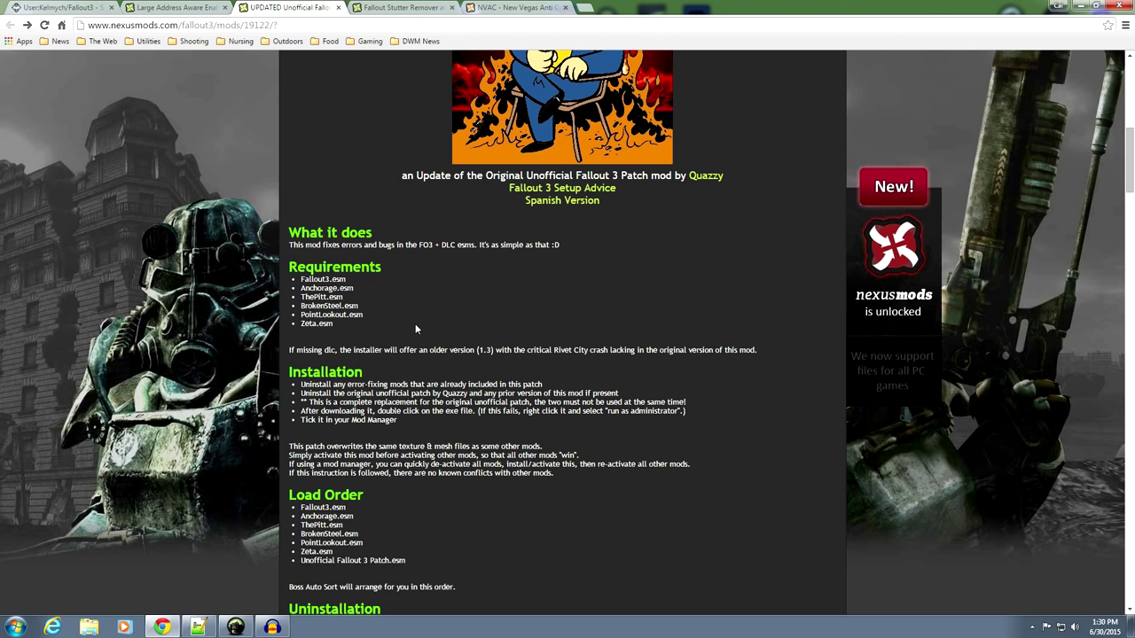
scroll(415, 323, down, 3)
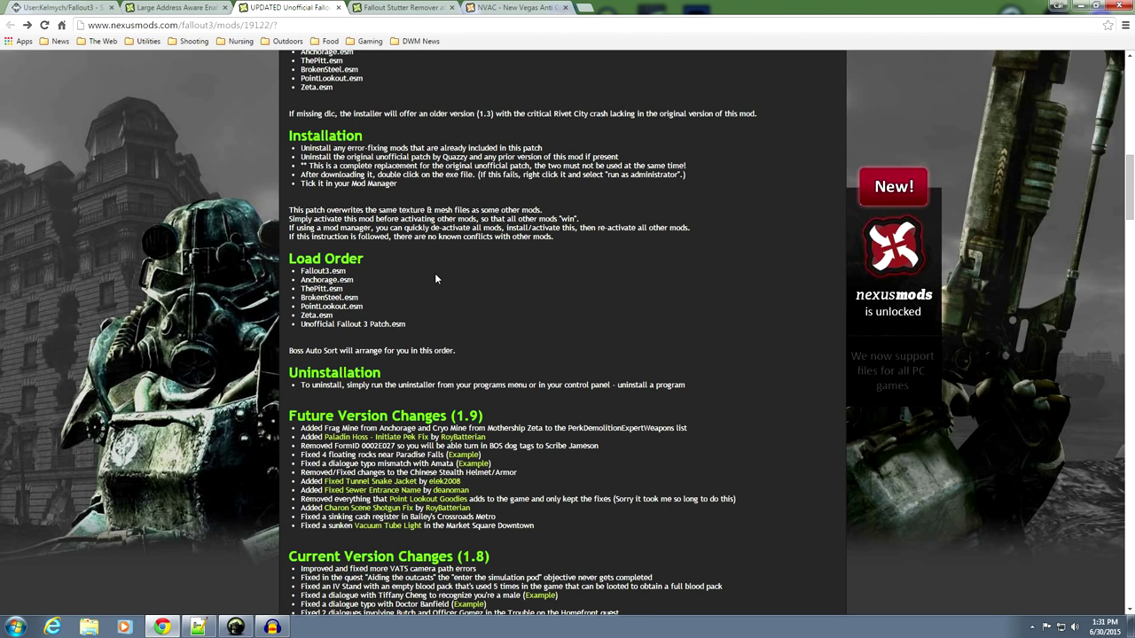
scroll(435, 280, down, 1)
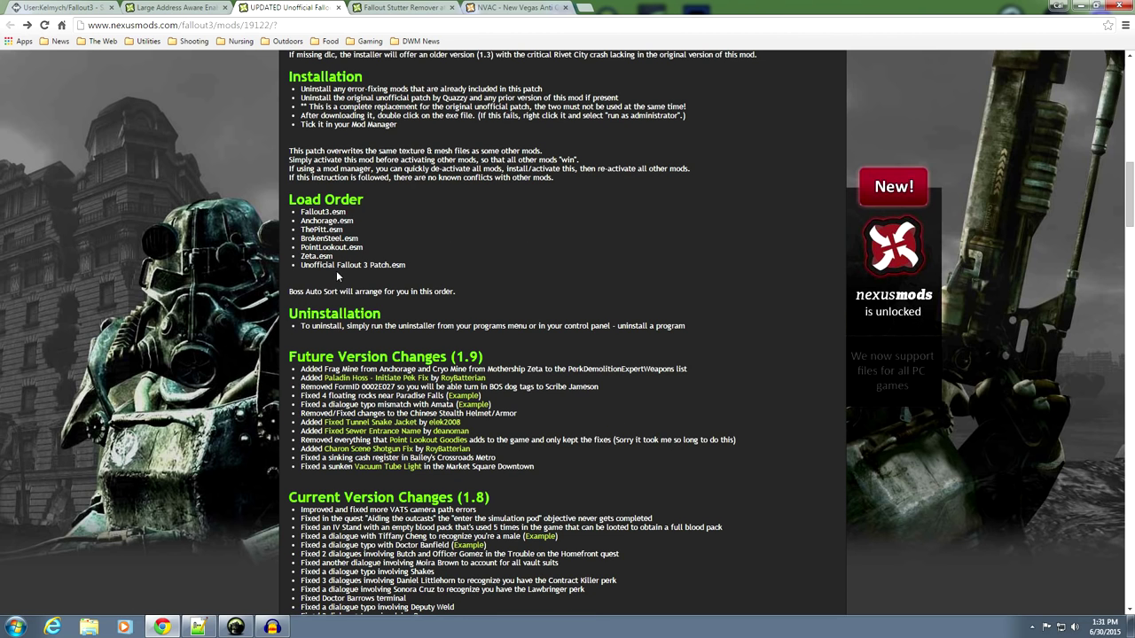
scroll(278, 324, down, 4)
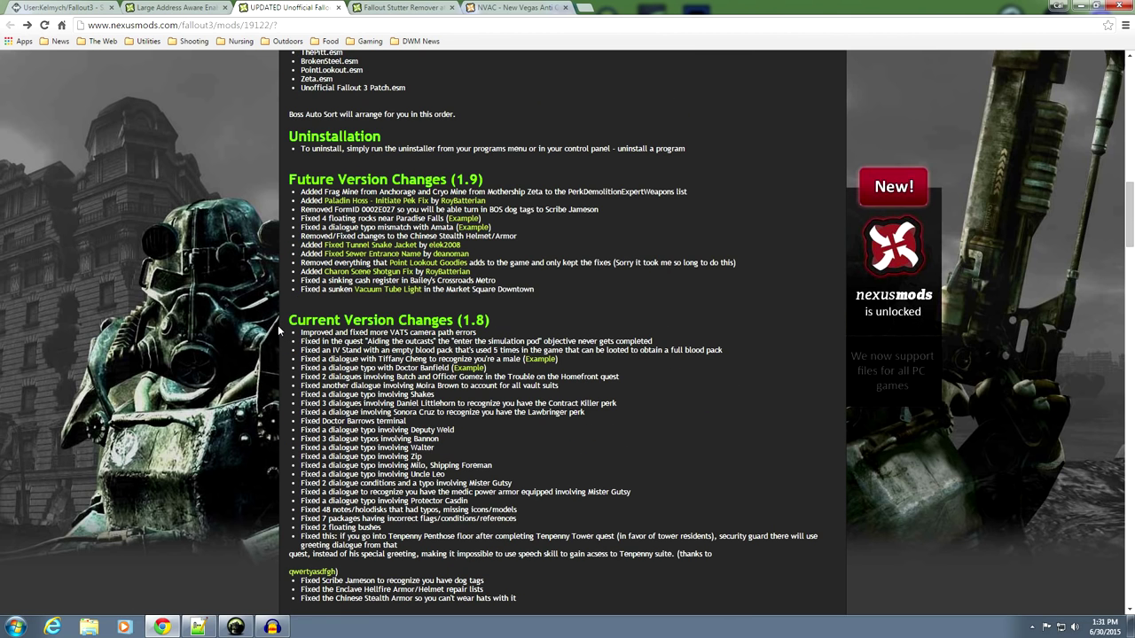
scroll(278, 324, down, 10)
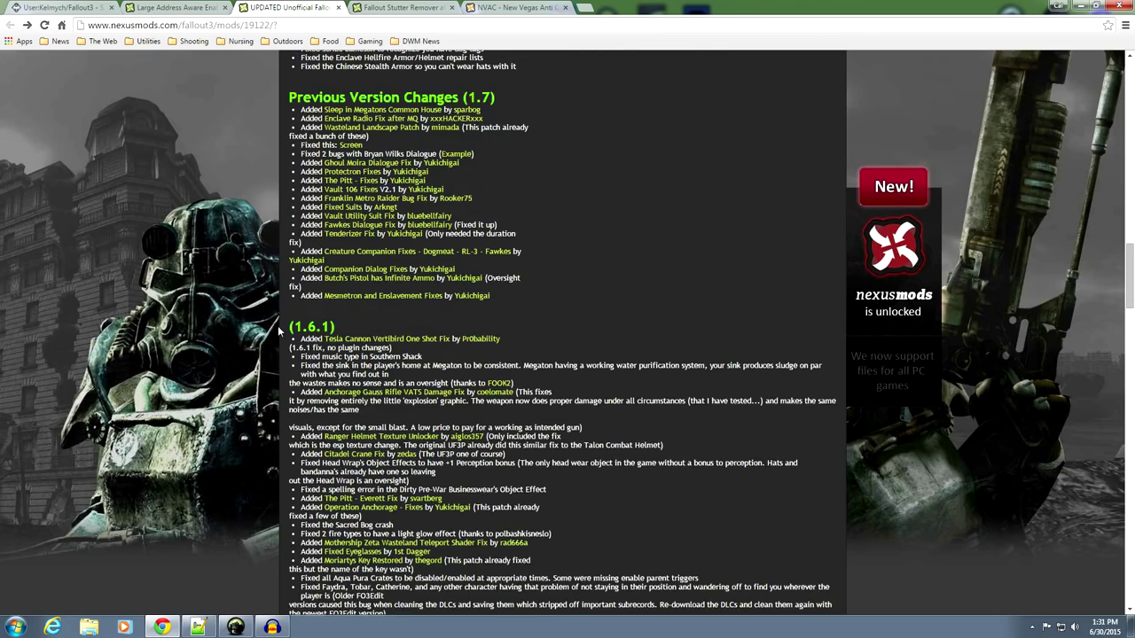
scroll(277, 326, down, 20)
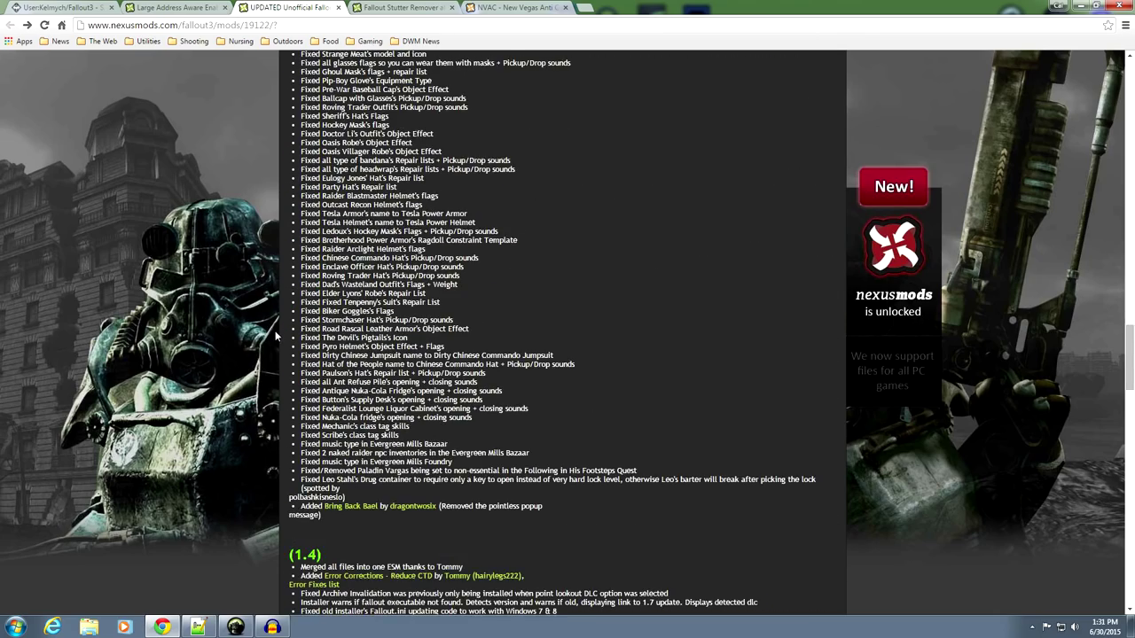
Step: Examine the remaining version changes down to 1.3 and the permission note on the UPDATED Unofficial Fallout 3 Patch page
scroll(274, 332, down, 20)
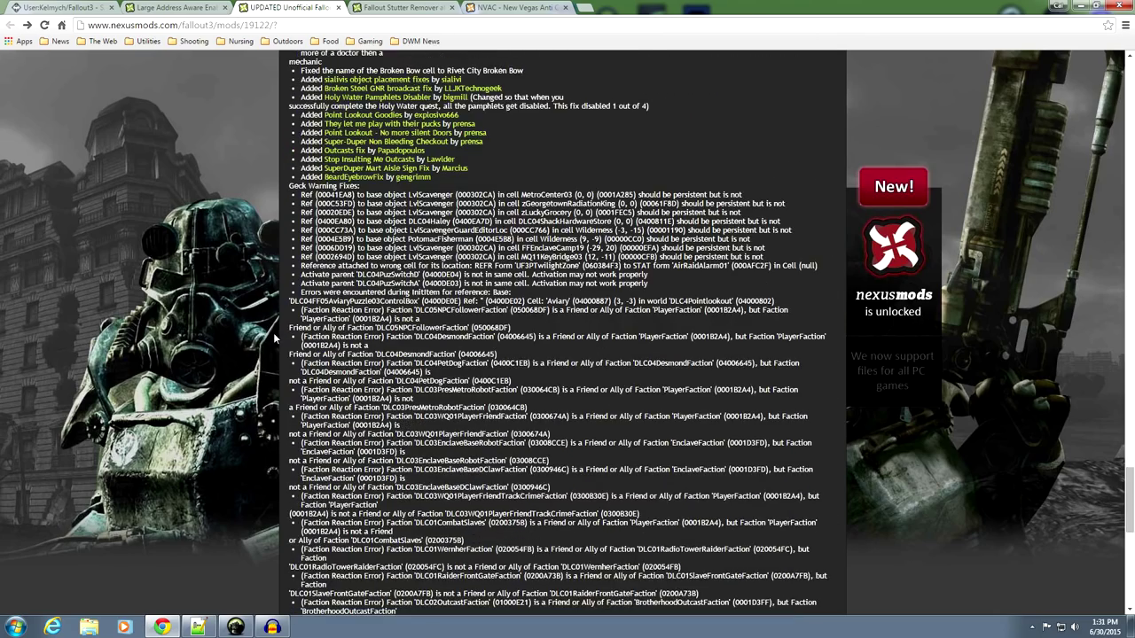
scroll(273, 332, down, 12)
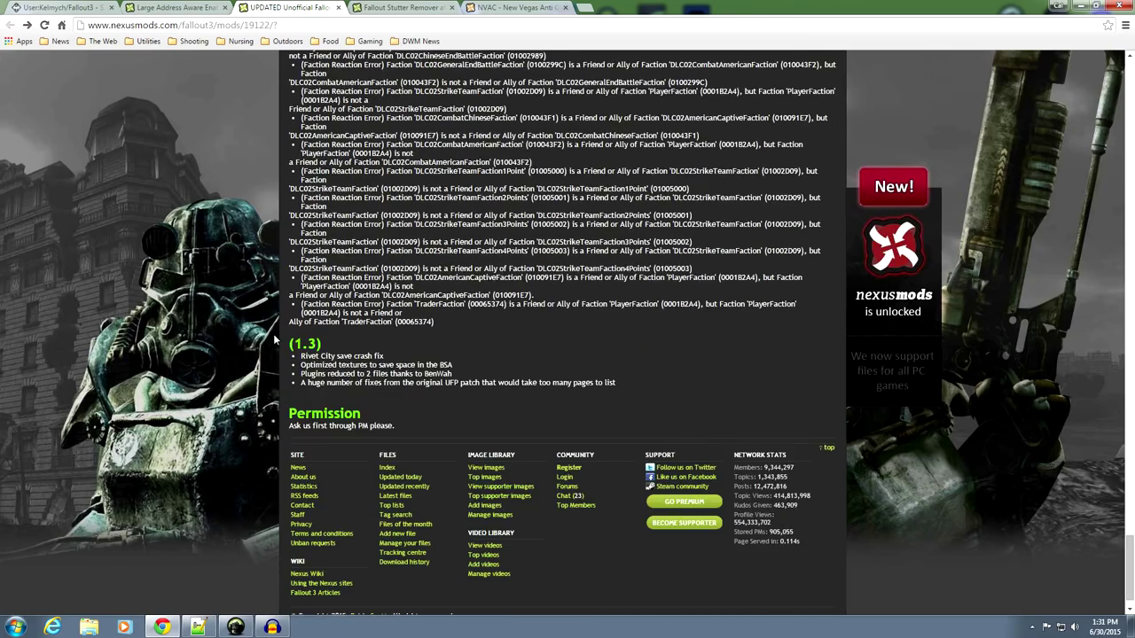
scroll(273, 334, up, 10)
scroll(273, 332, up, 15)
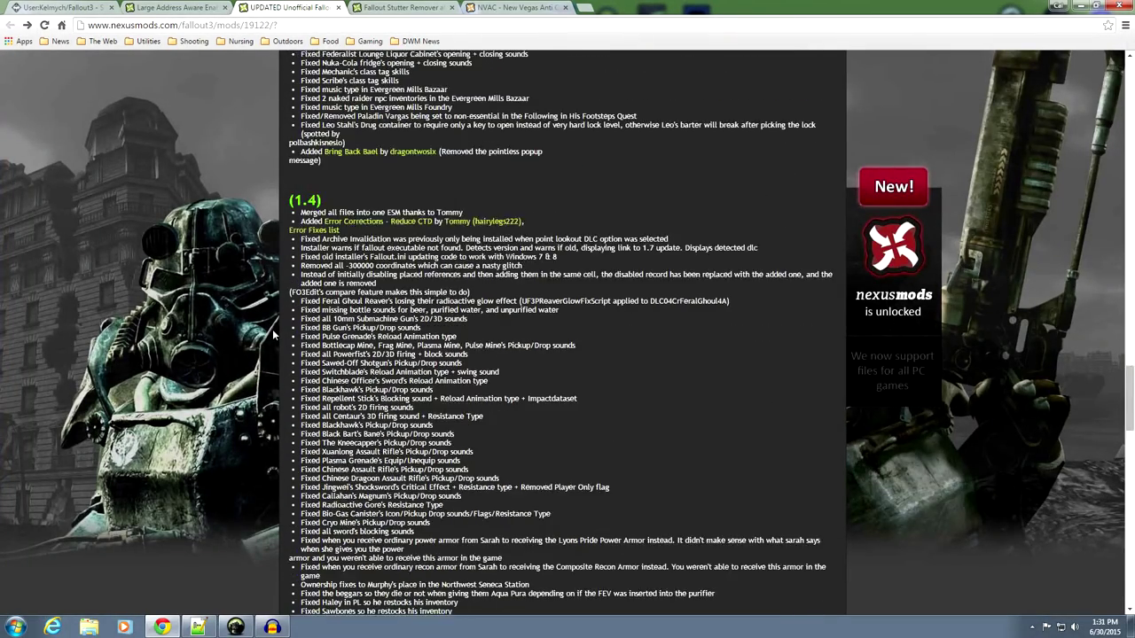
scroll(272, 327, up, 15)
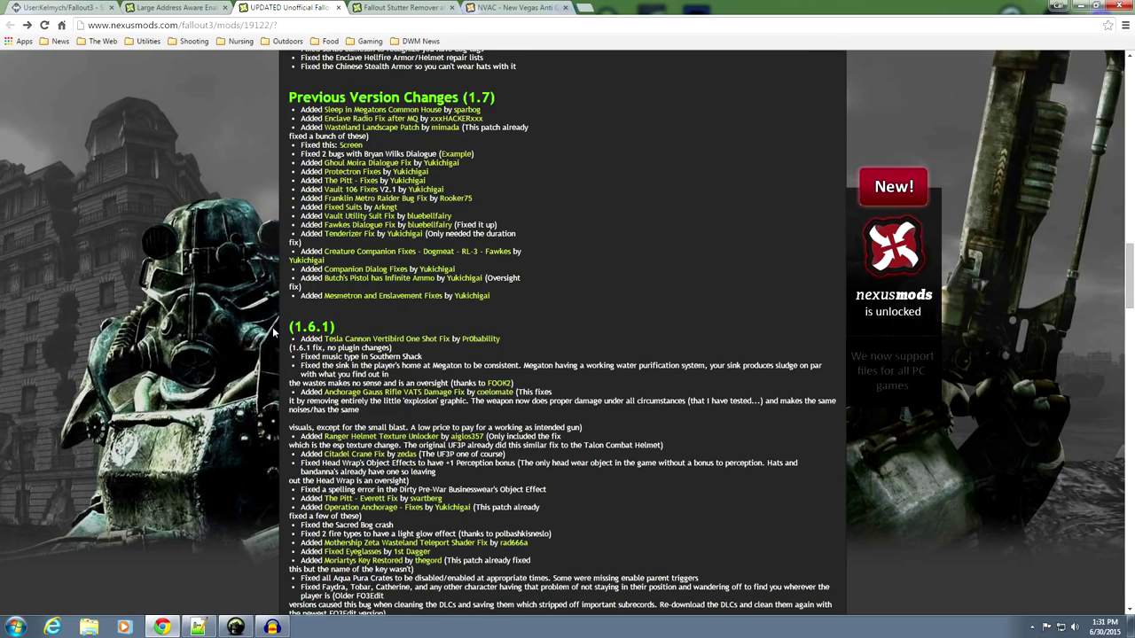
scroll(273, 324, up, 15)
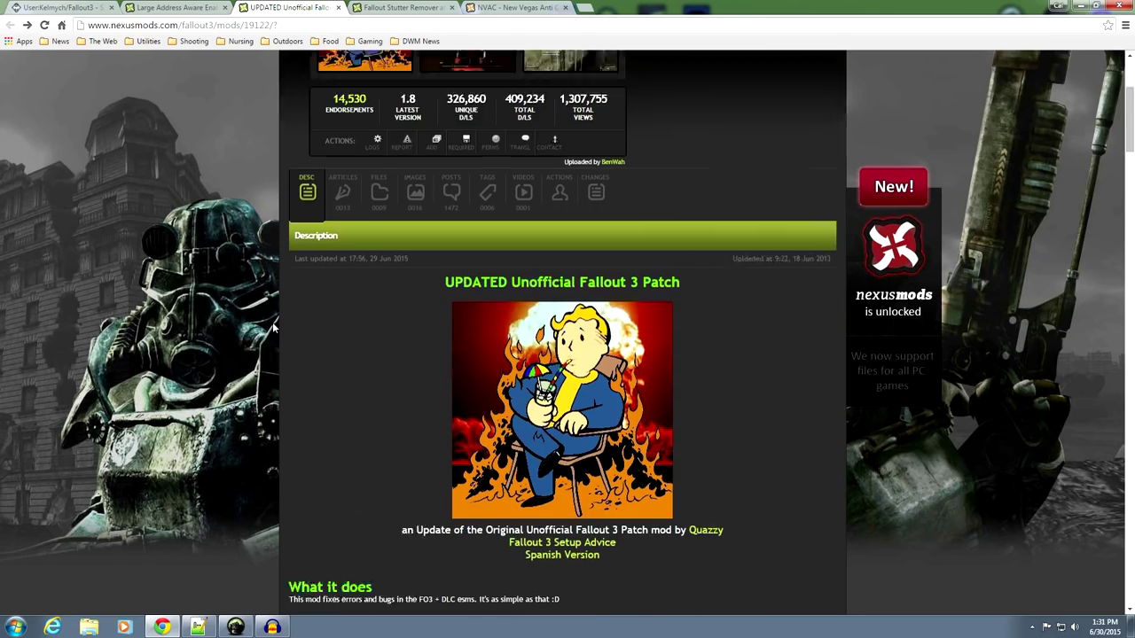
scroll(272, 322, up, 2)
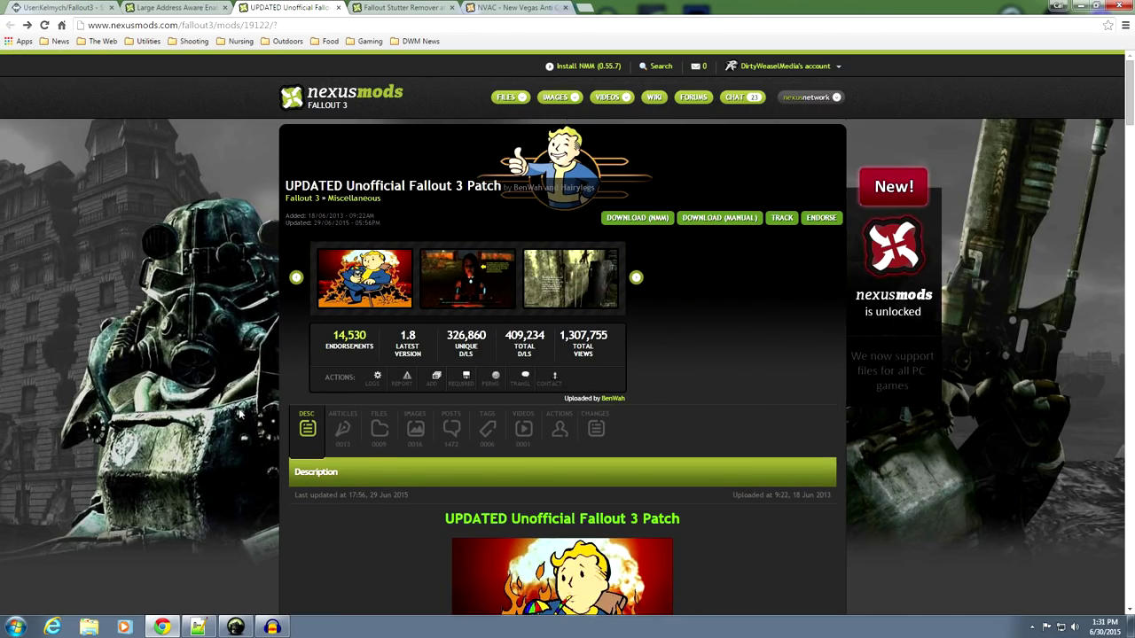
Step: Open the patch's file listing and examine the main files, including Updated_Unofficial_Fallout3_Patch_Mod_Manager_Version
click(374, 431)
scroll(262, 383, down, 3)
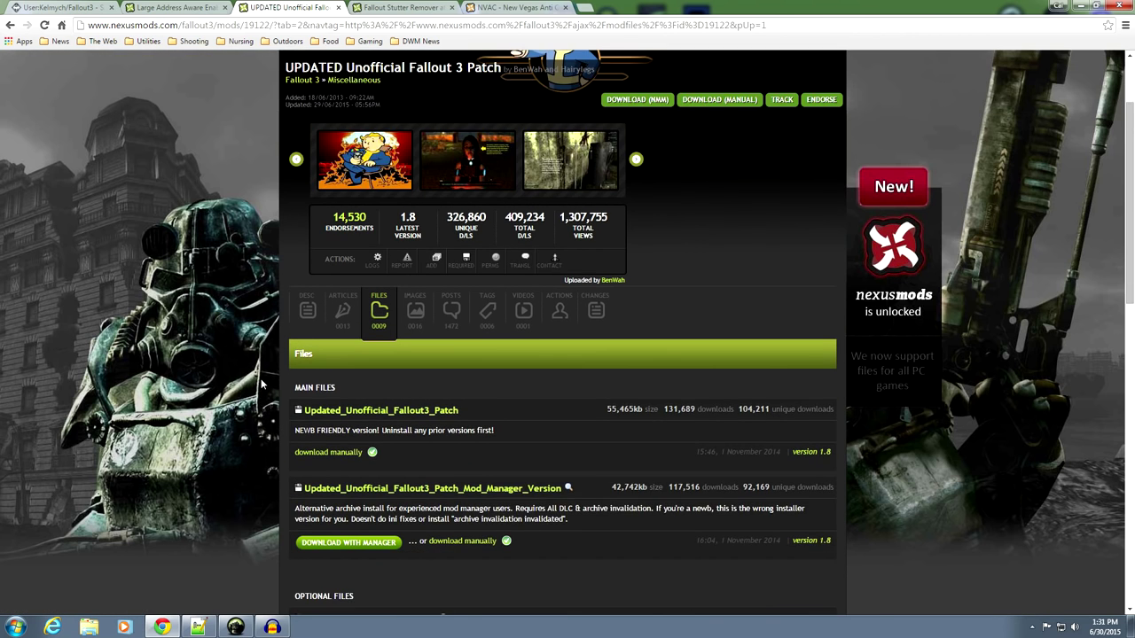
scroll(262, 383, down, 1)
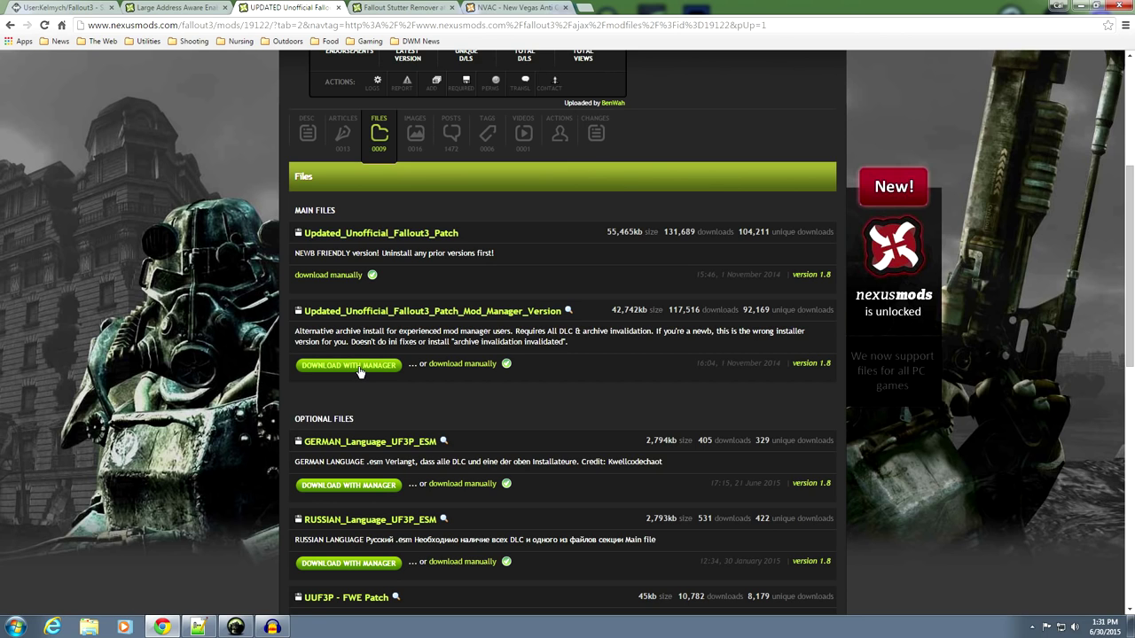
Step: Switch to Mod Organizer and check the current plugin list and the downloaded archives
click(1080, 5)
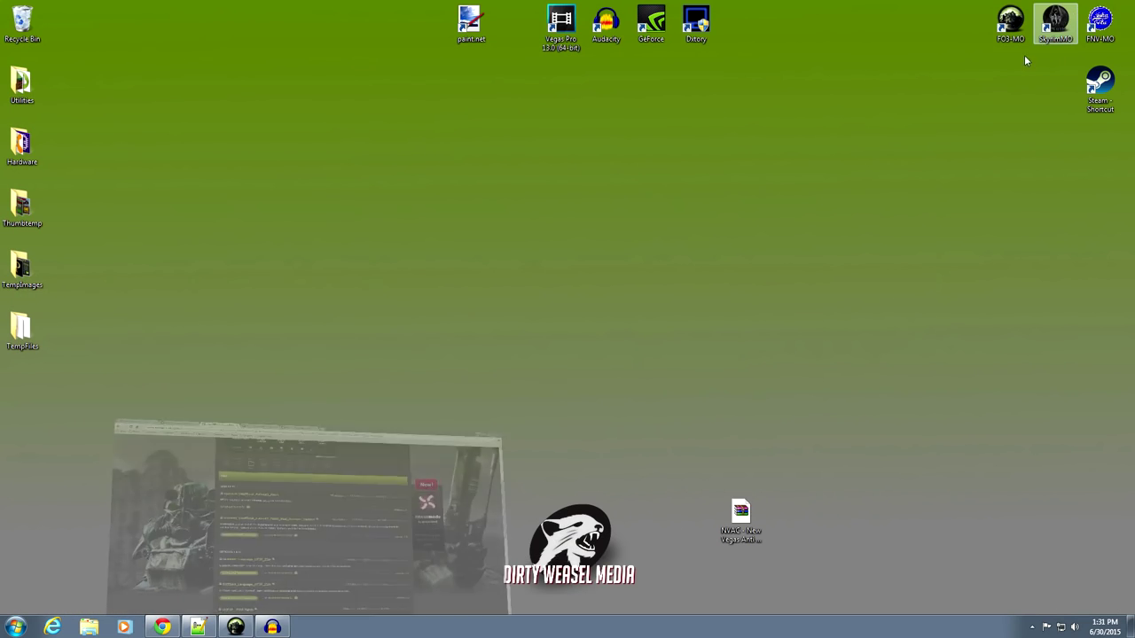
click(236, 626)
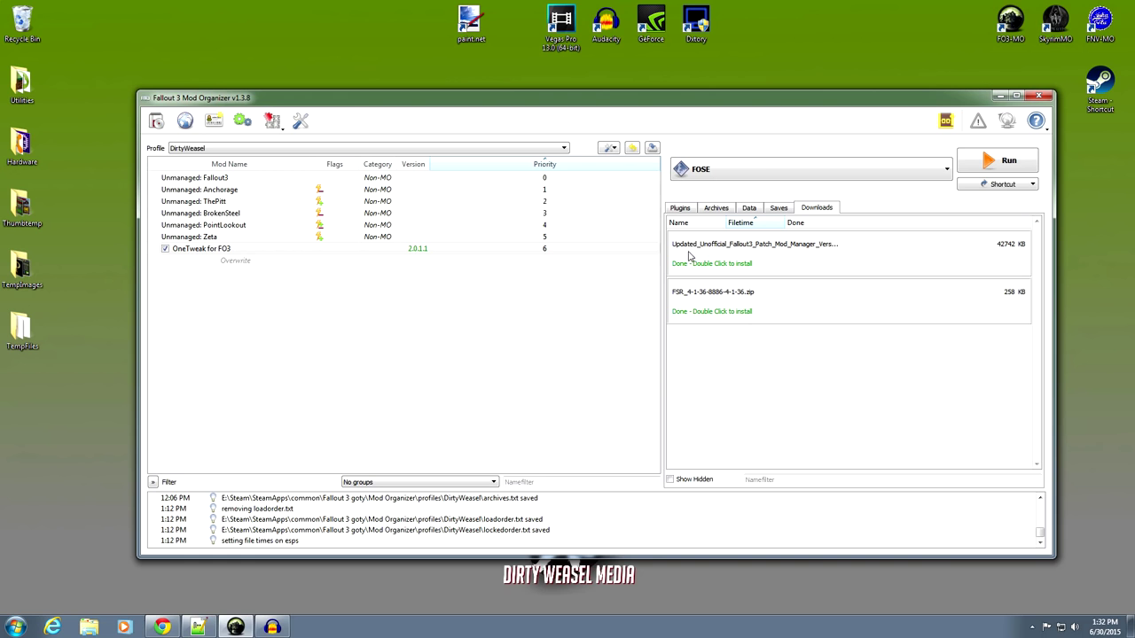
click(681, 209)
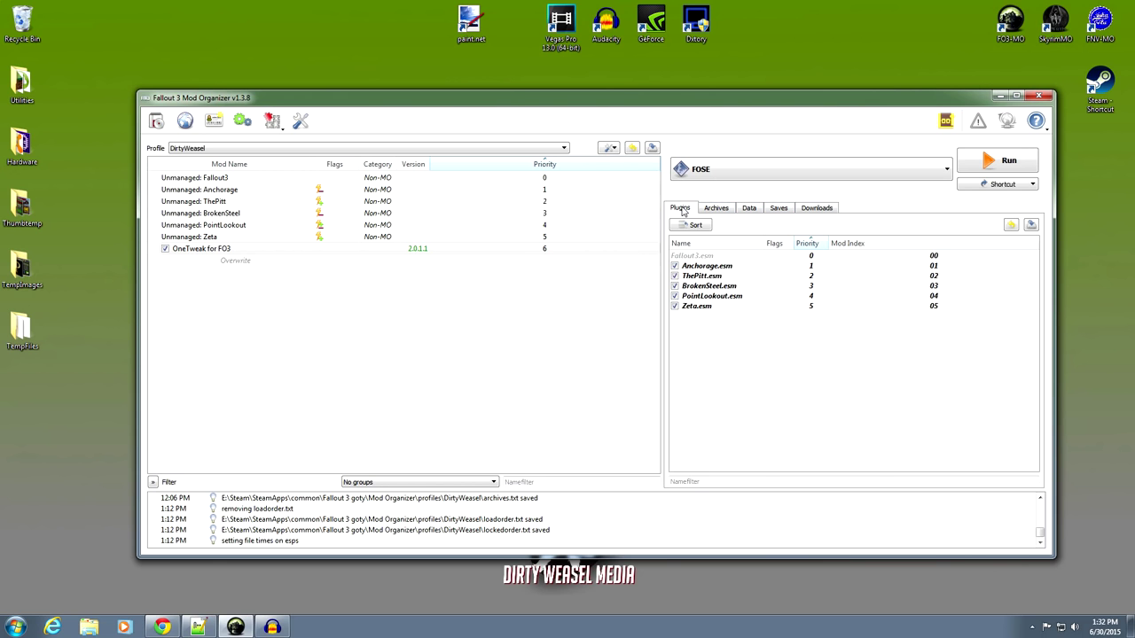
click(812, 209)
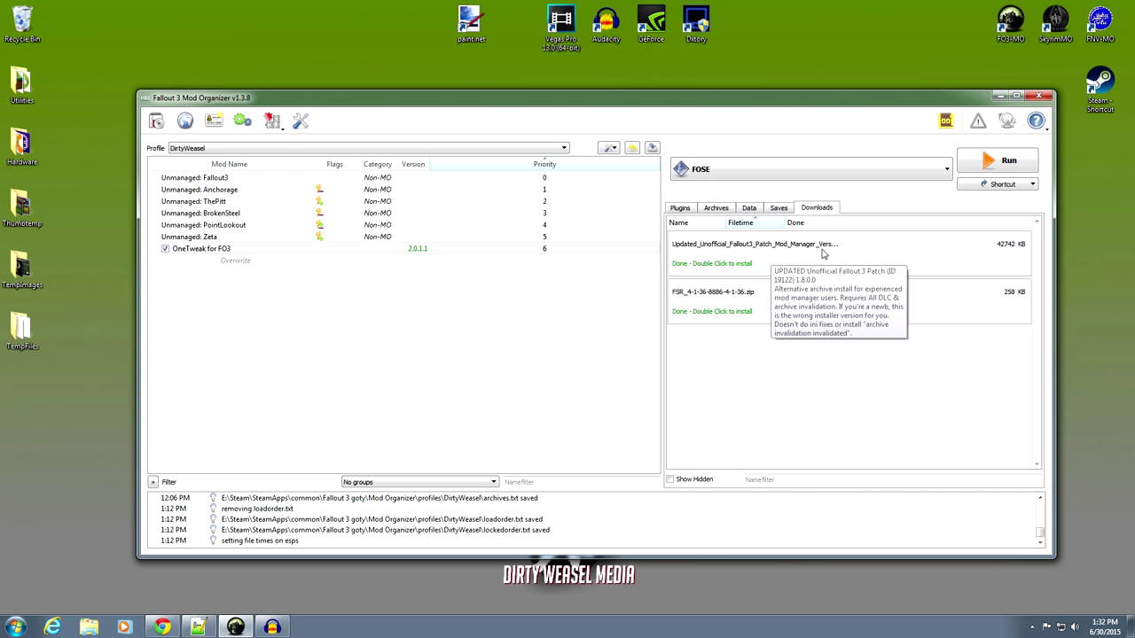
Step: Install the downloaded UPDATED Unofficial Fallout 3 Patch archive manually, with its Data folder set as the data directory
double_click(743, 264)
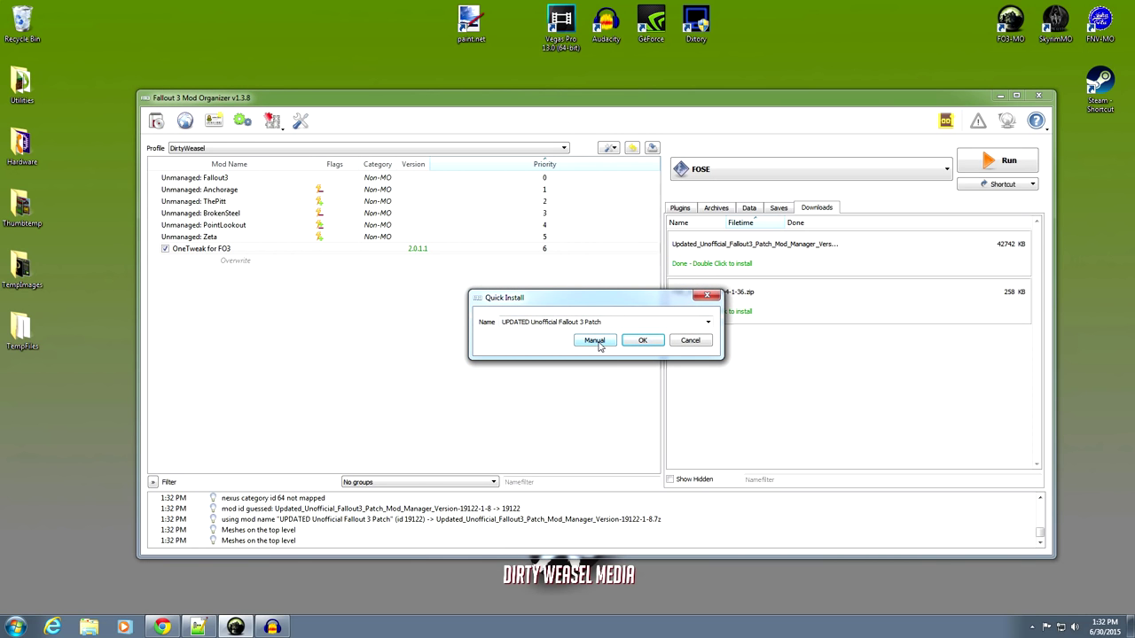
click(600, 344)
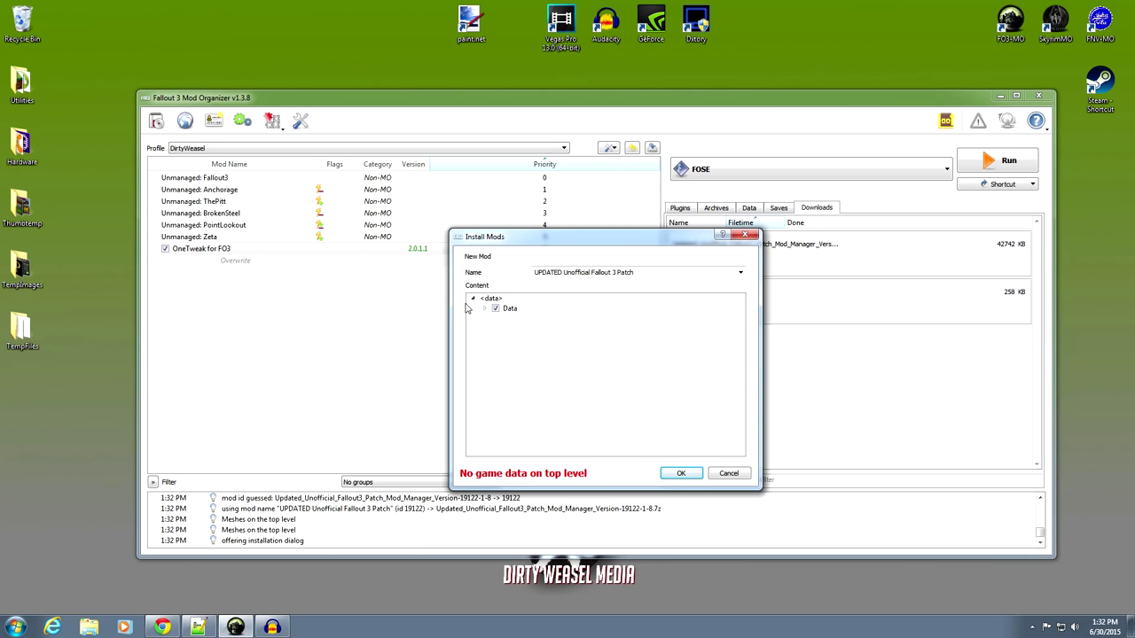
right_click(512, 312)
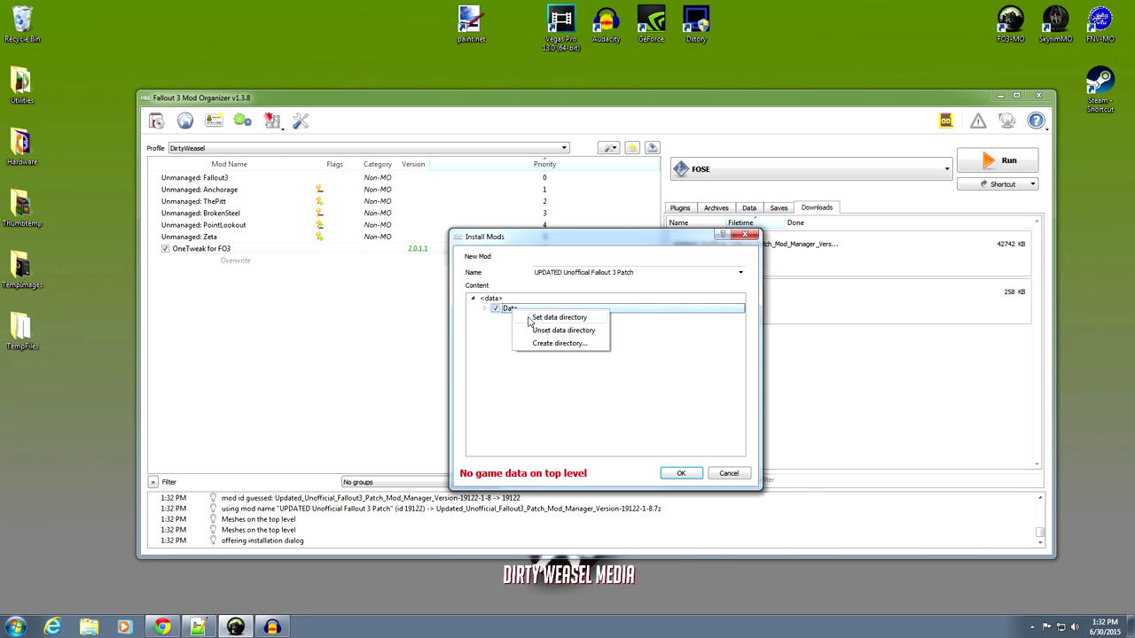
click(532, 318)
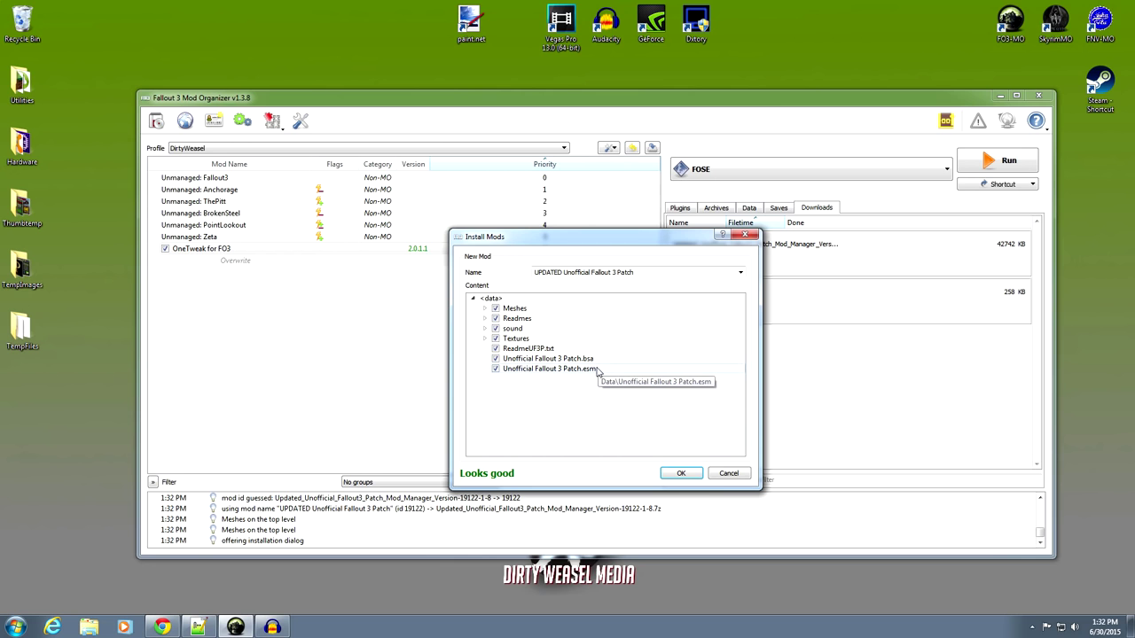
click(678, 474)
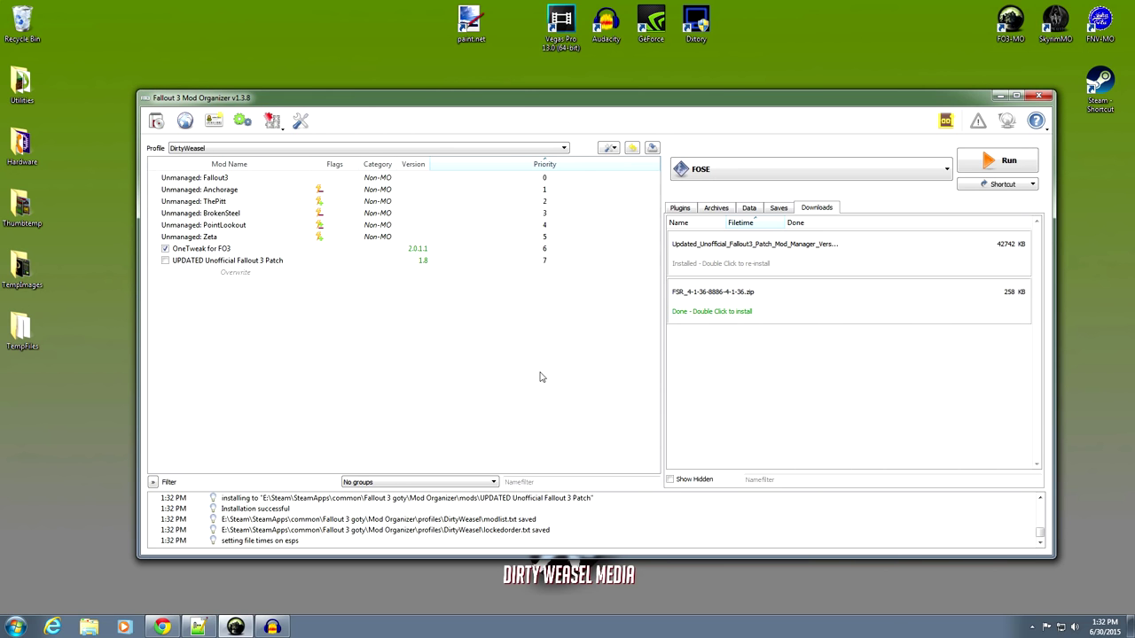
Step: Enable UPDATED Unofficial Fallout 3 Patch in the mod list and move it directly above OneTweak for FO3
click(165, 261)
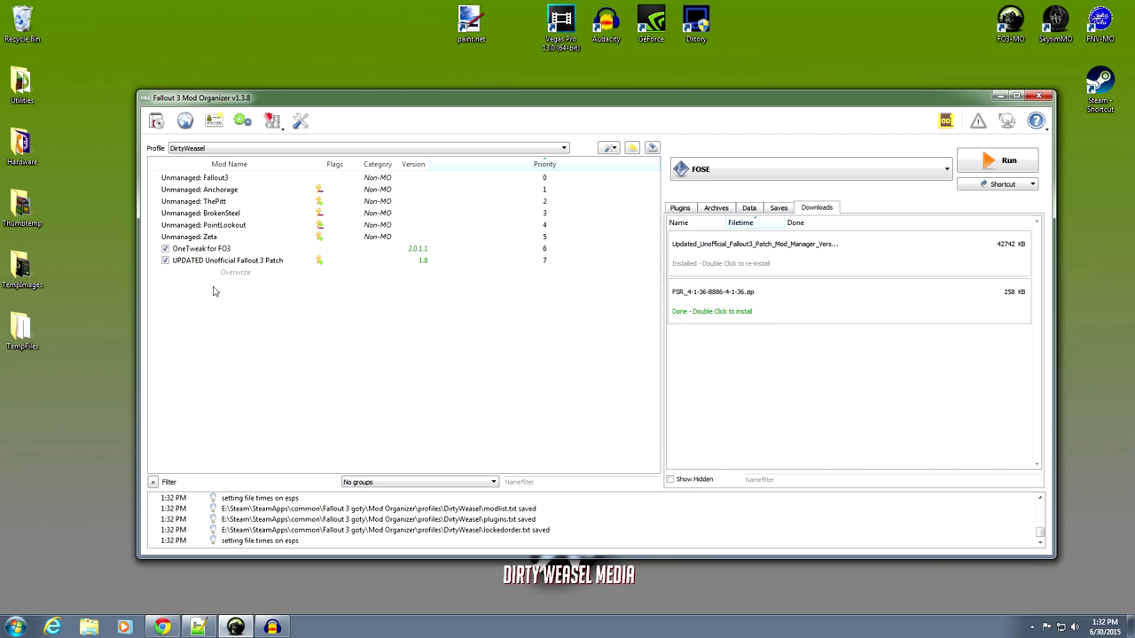
click(253, 259)
drag(253, 258, 252, 246)
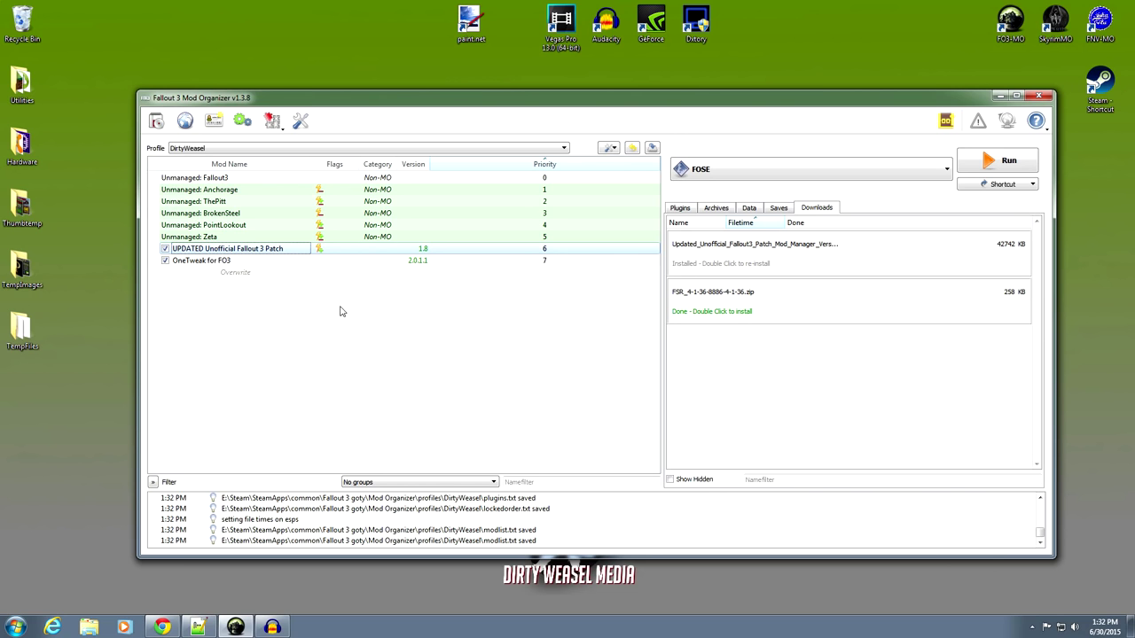
Step: Examine which files the UPDATED Unofficial Fallout 3 Patch overwrites in its conflict information, and close the mod's details
mouse_move(322, 255)
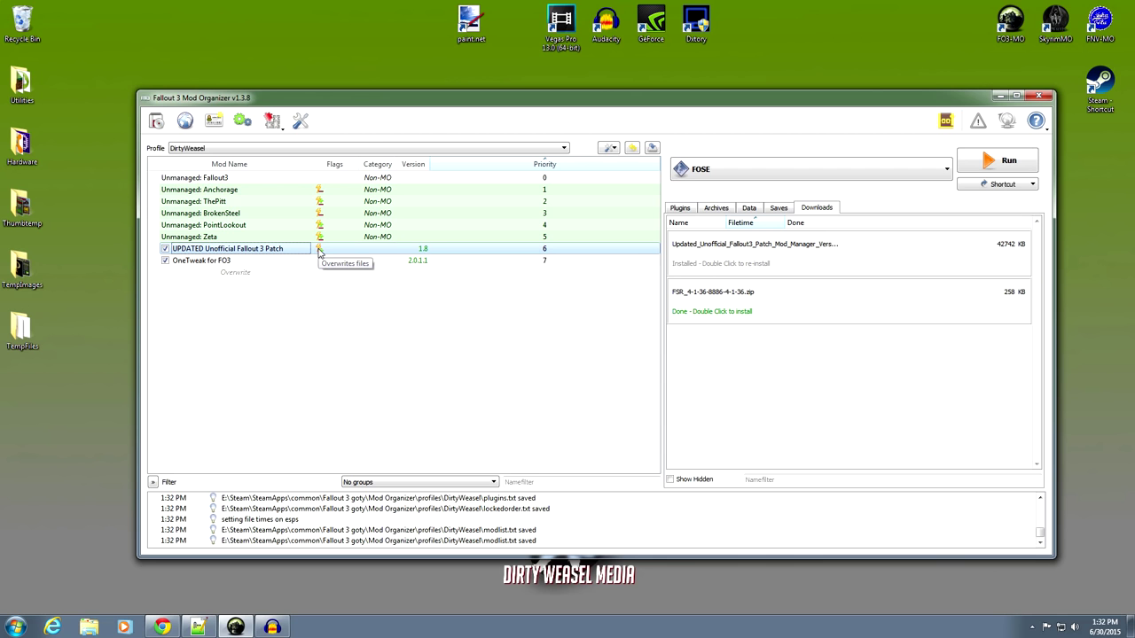
double_click(319, 252)
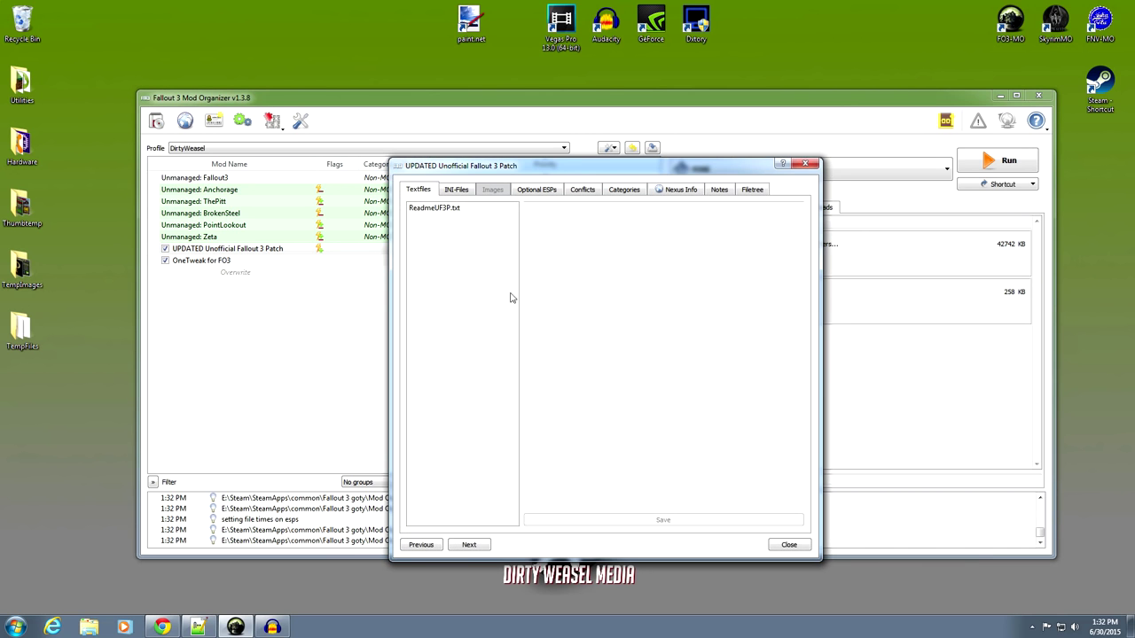
click(585, 194)
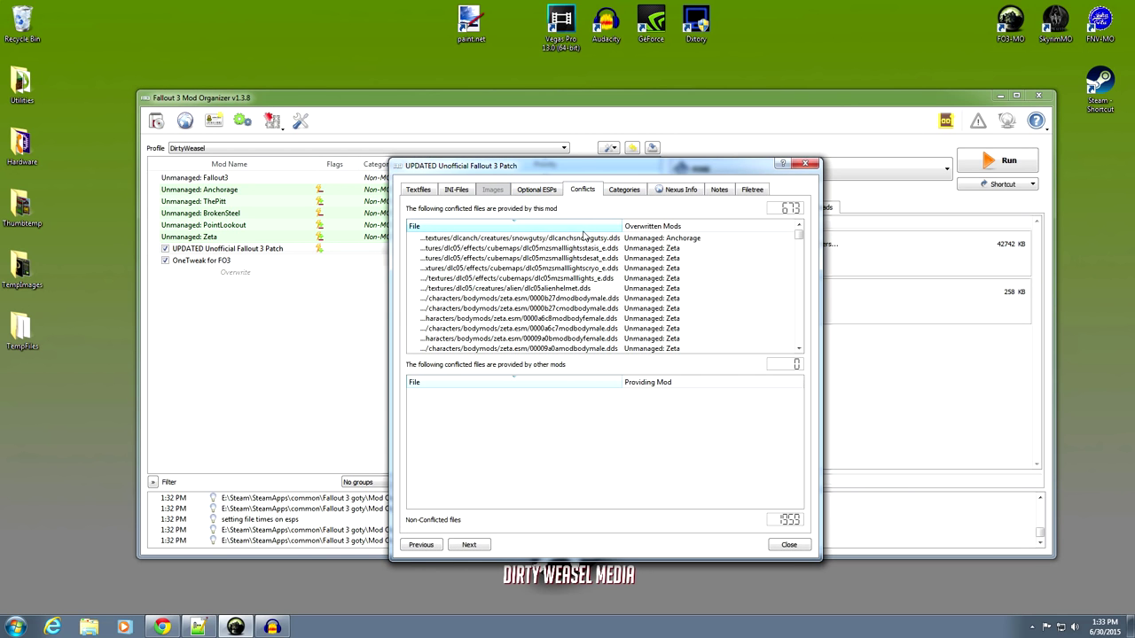
mouse_move(797, 236)
mouse_down()
mouse_move(800, 345)
mouse_move(798, 232)
mouse_up()
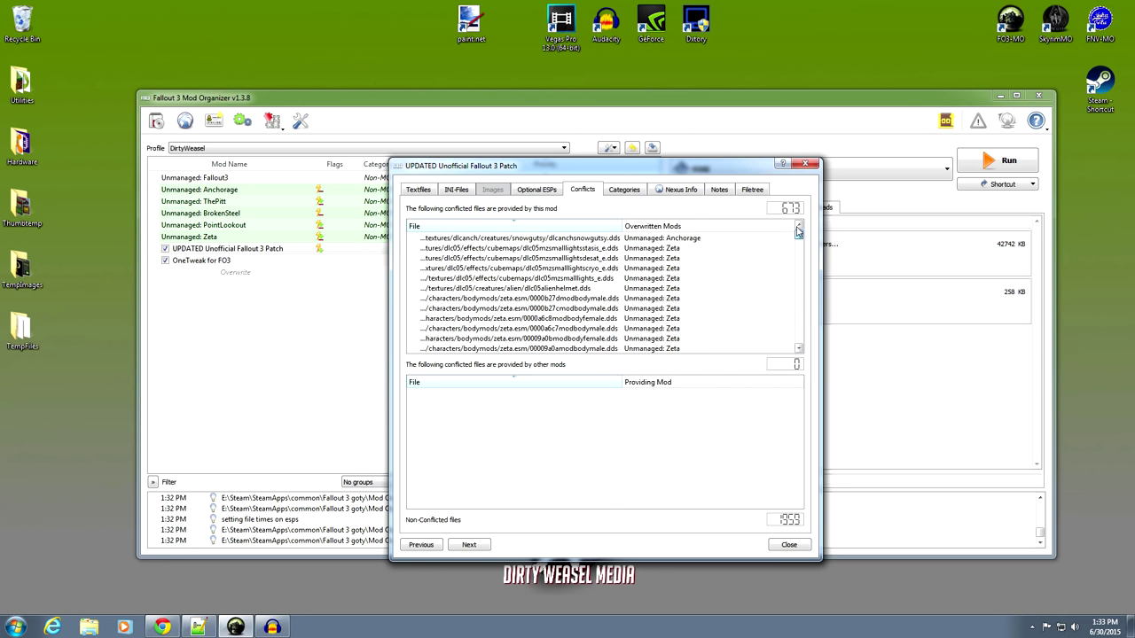
click(788, 545)
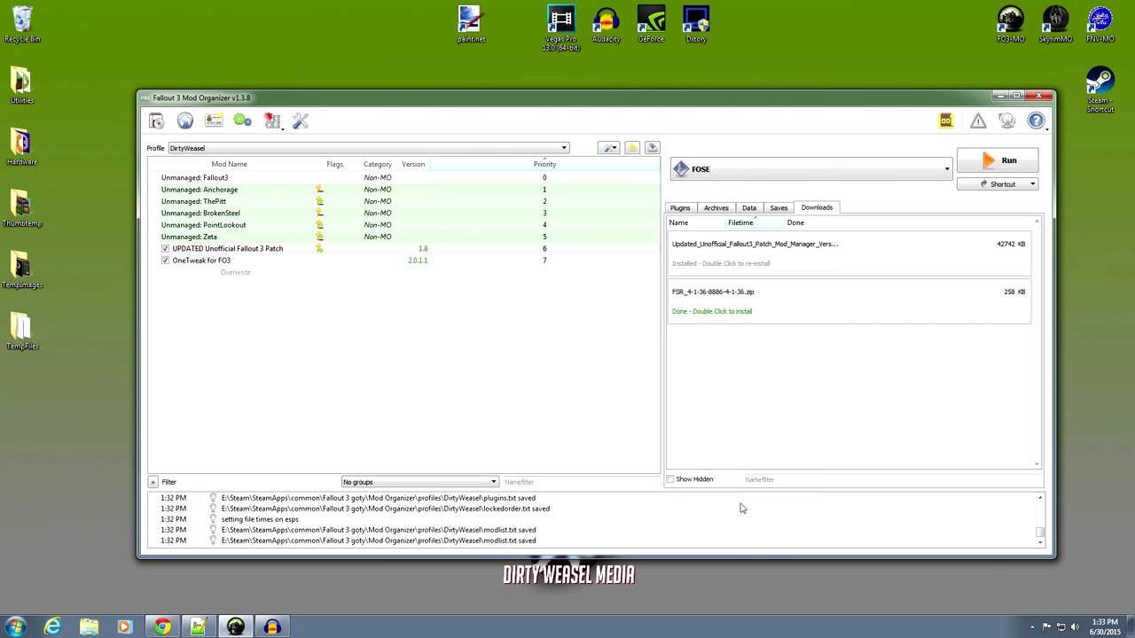
Step: Check the Unofficial Fallout 3 Patch's place in the plugin load order, and minimize Mod Organizer
click(681, 209)
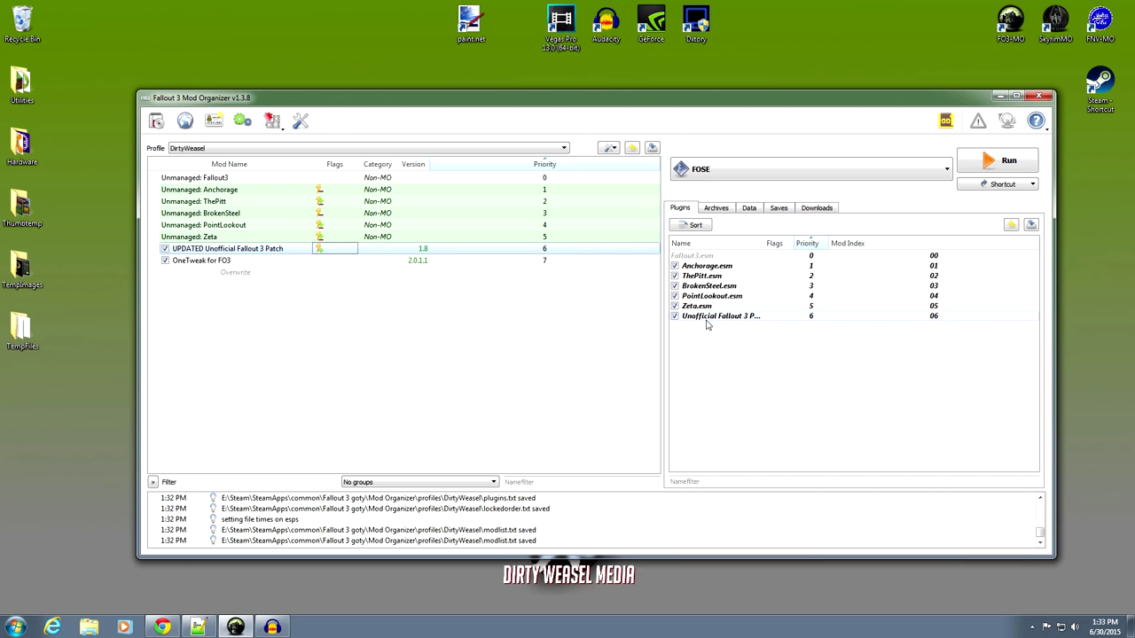
mouse_move(752, 324)
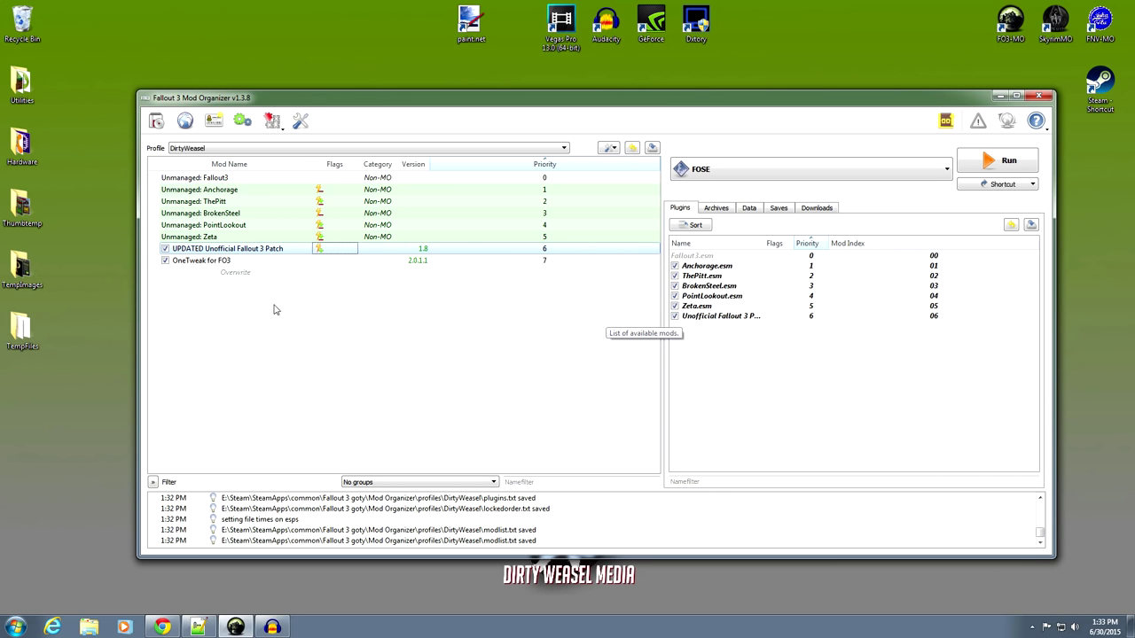
mouse_move(333, 256)
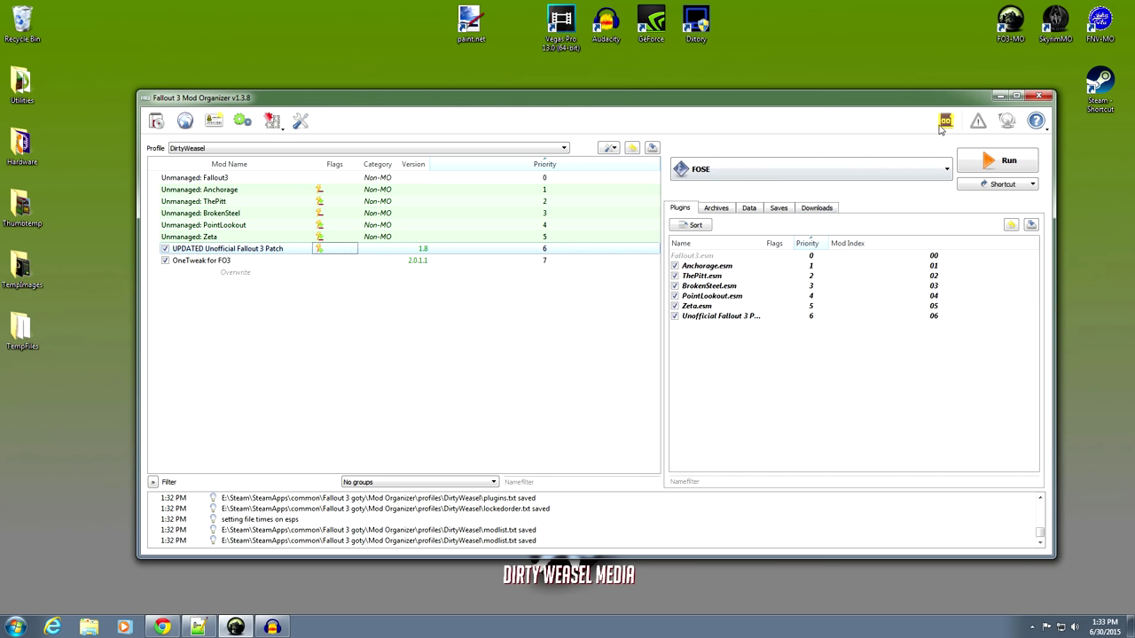
click(998, 96)
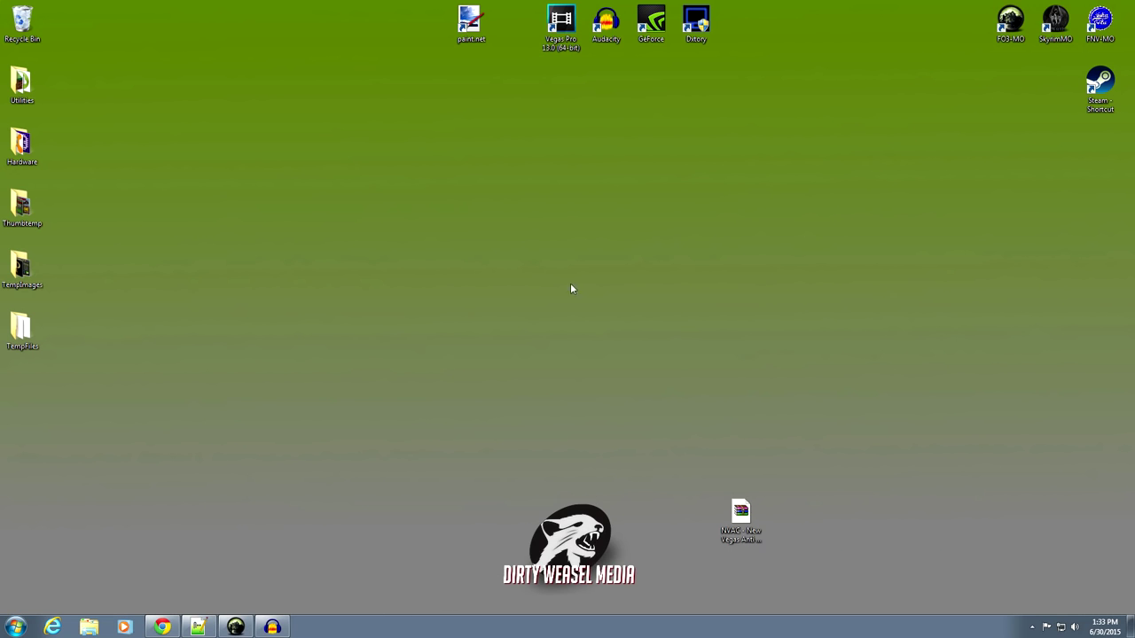
Step: Switch to Chrome and review the Fallout Stutter Remover page's overview, installation instructions and settings notes
click(163, 627)
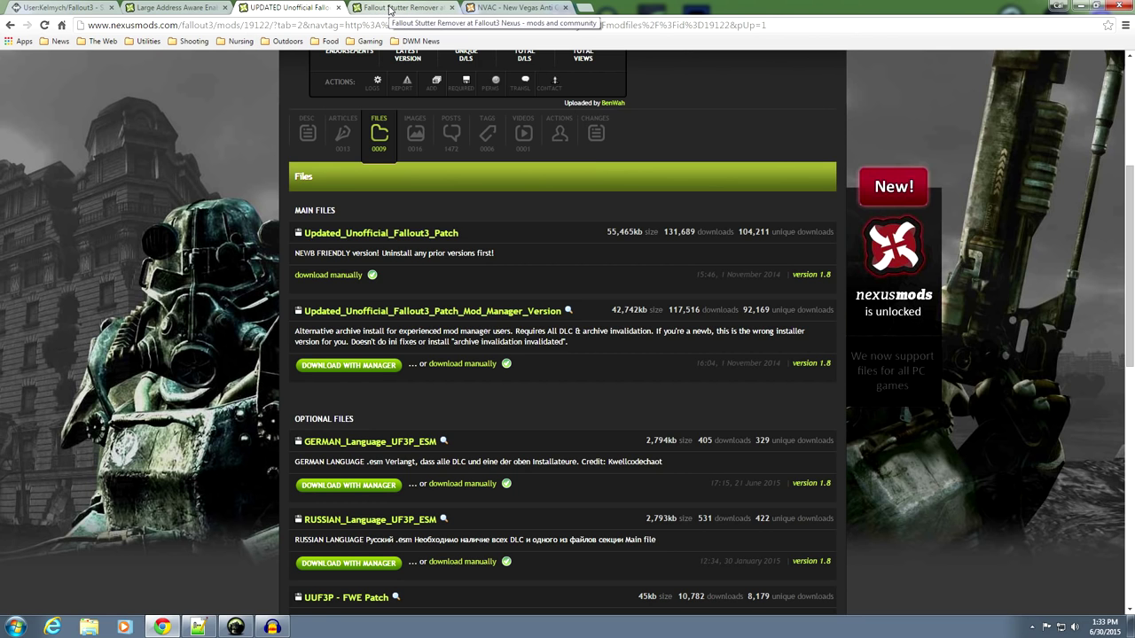
click(391, 9)
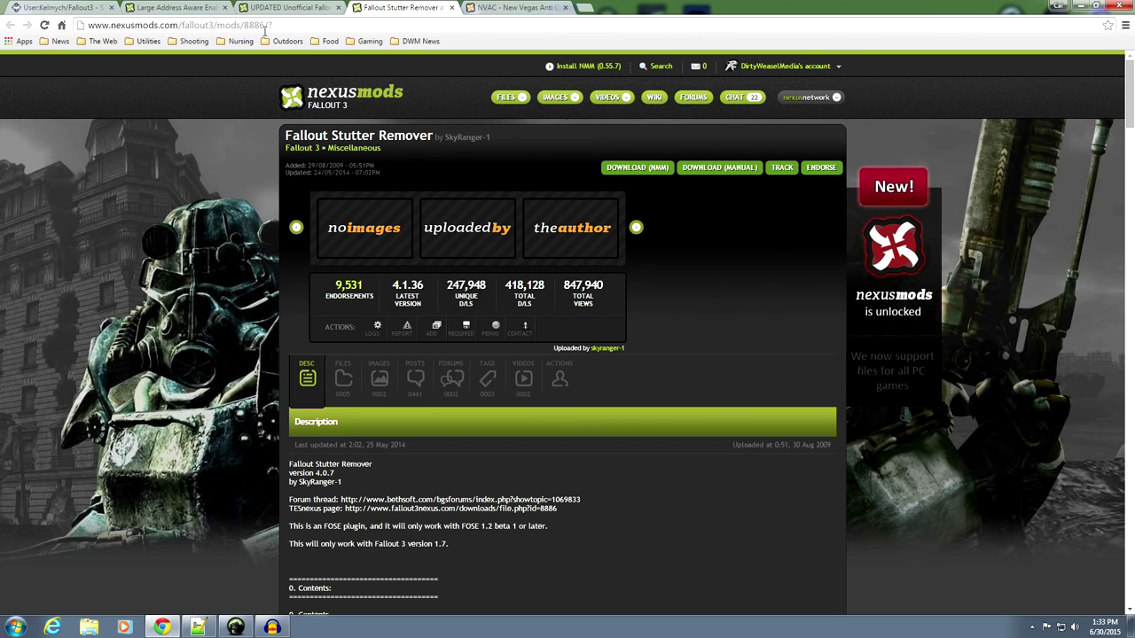
scroll(266, 390, down, 2)
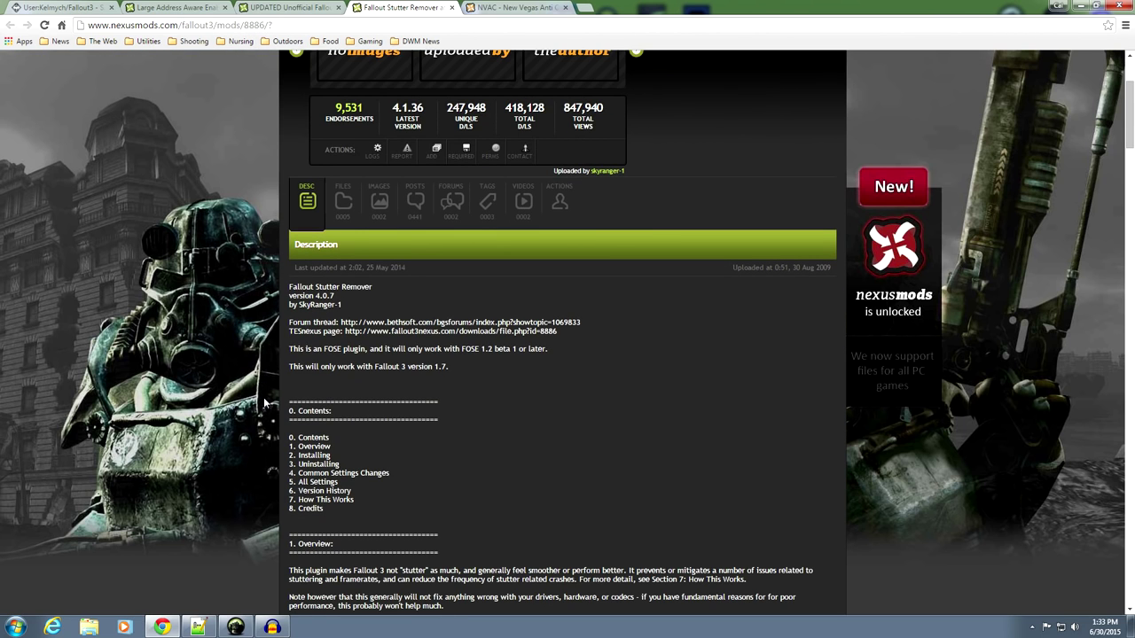
scroll(270, 359, down, 4)
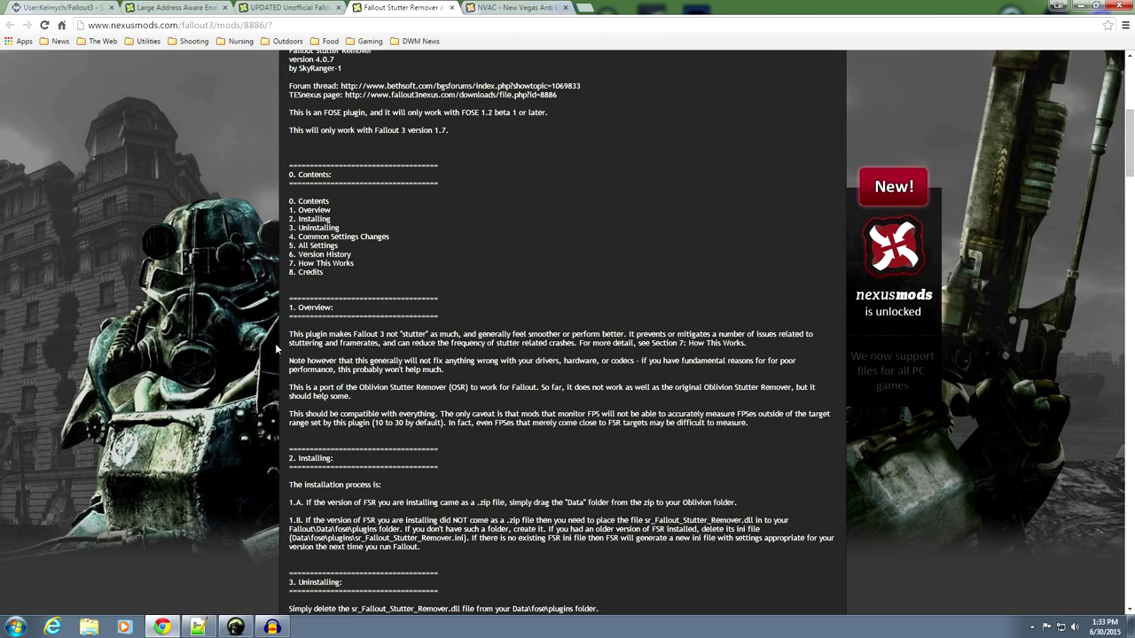
scroll(275, 344, down, 4)
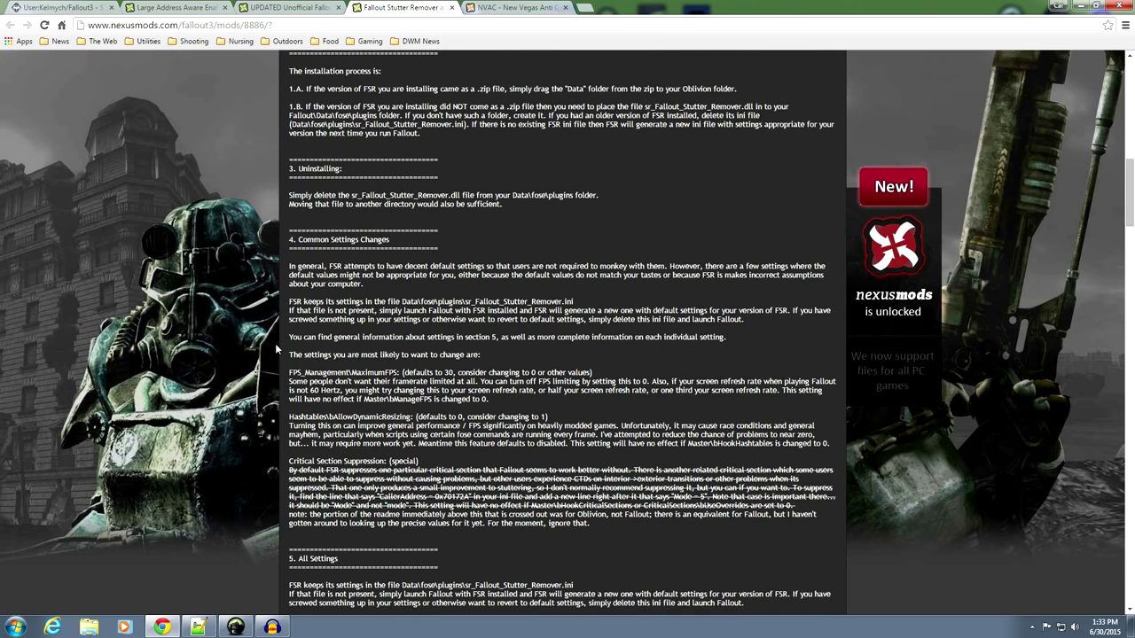
scroll(275, 343, down, 4)
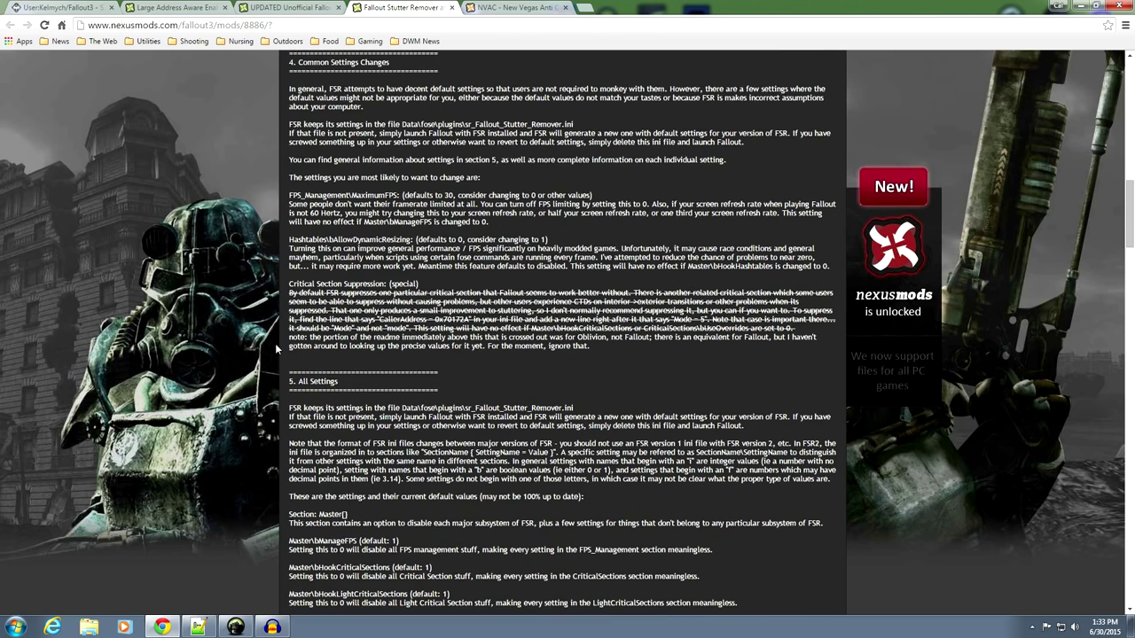
scroll(276, 346, up, 10)
scroll(277, 346, up, 5)
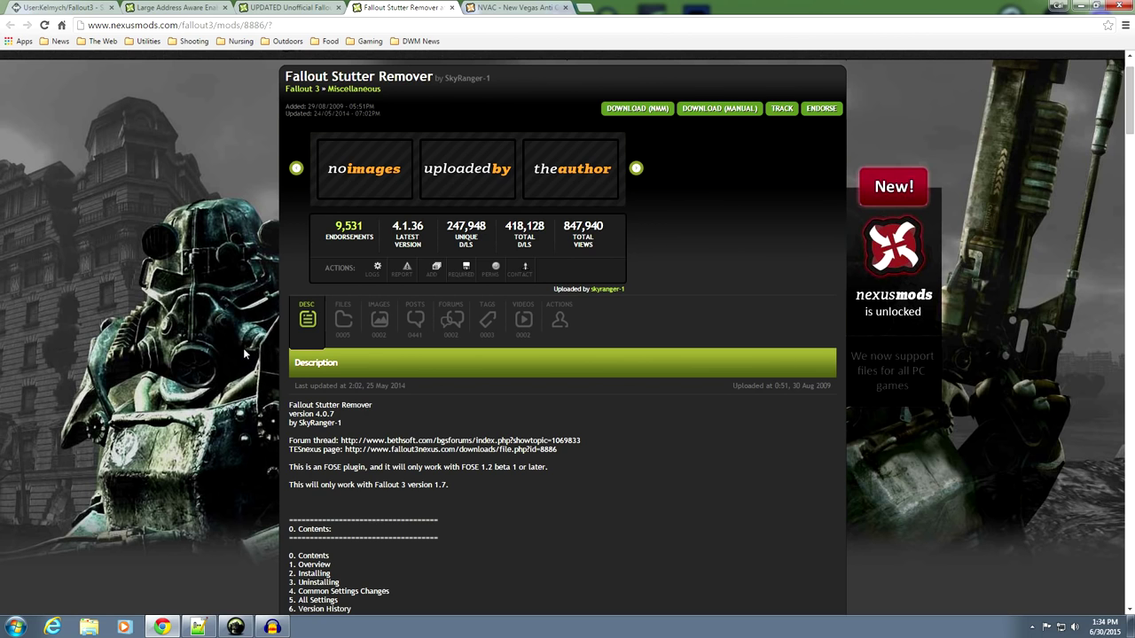
Step: Review the available downloads on the Fallout Stutter Remover Files page, then minimize Chrome and switch to Mod Organizer
scroll(277, 345, up, 1)
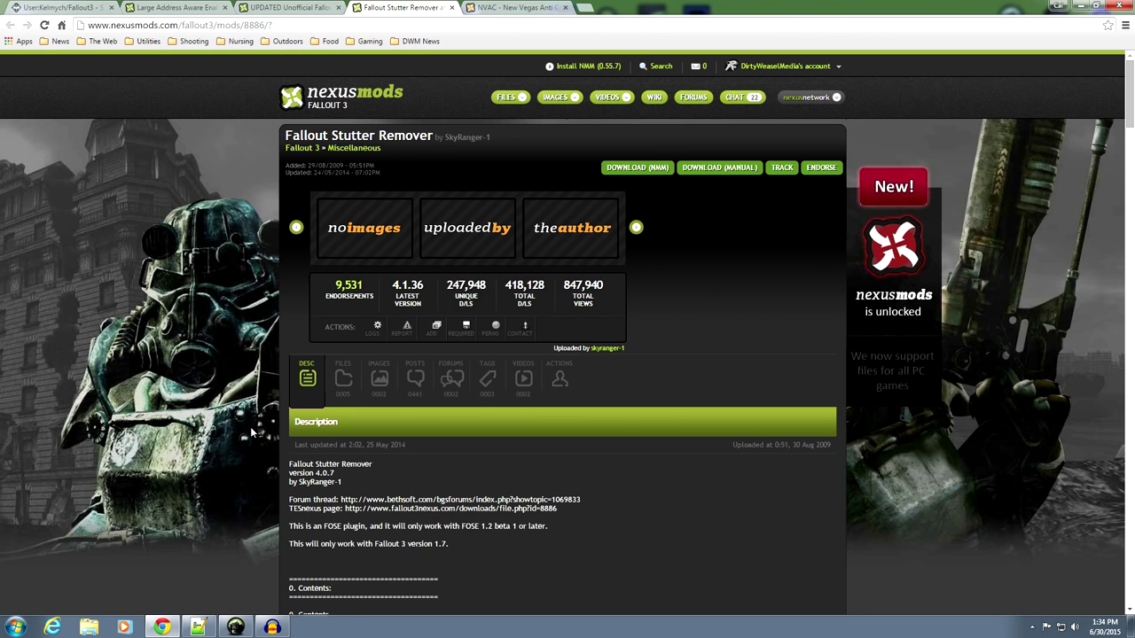
click(345, 383)
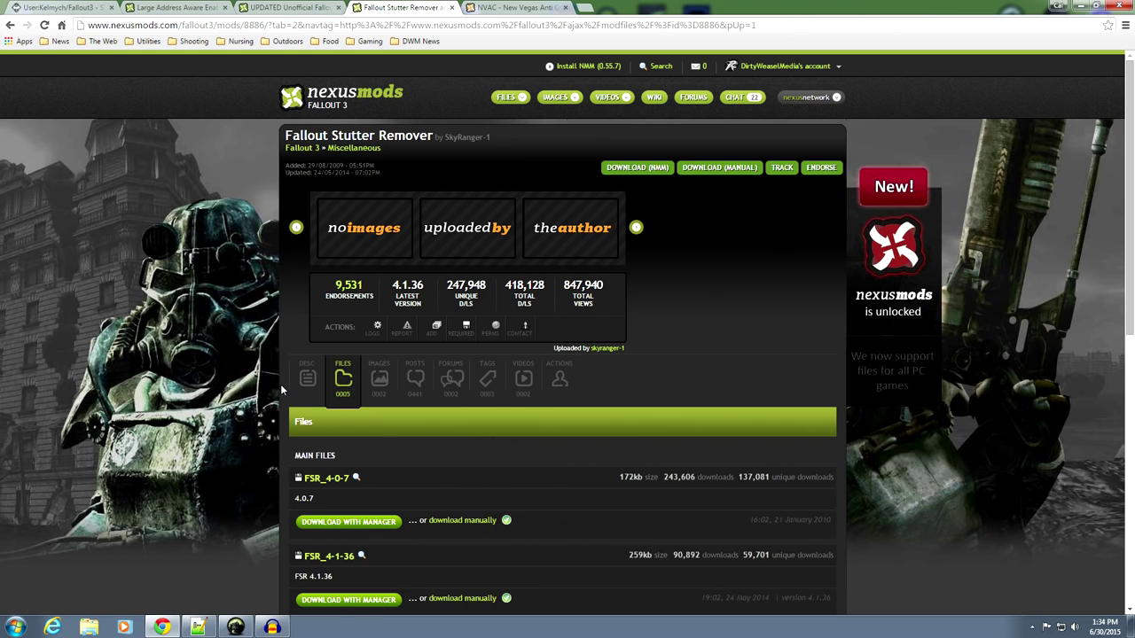
scroll(263, 394, down, 1)
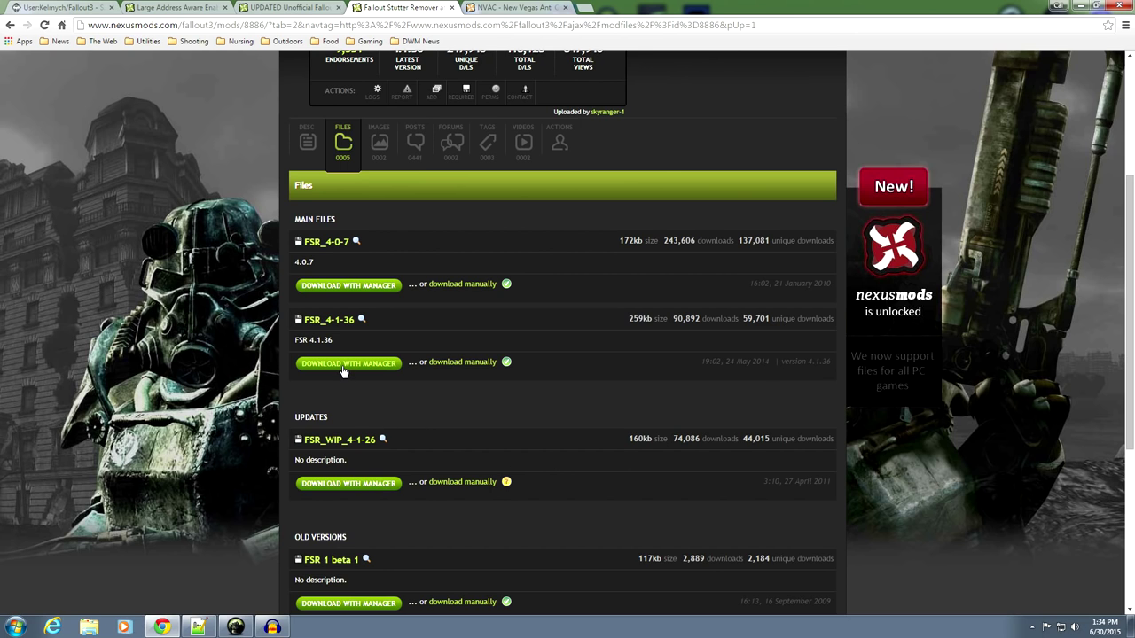
scroll(346, 337, down, 1)
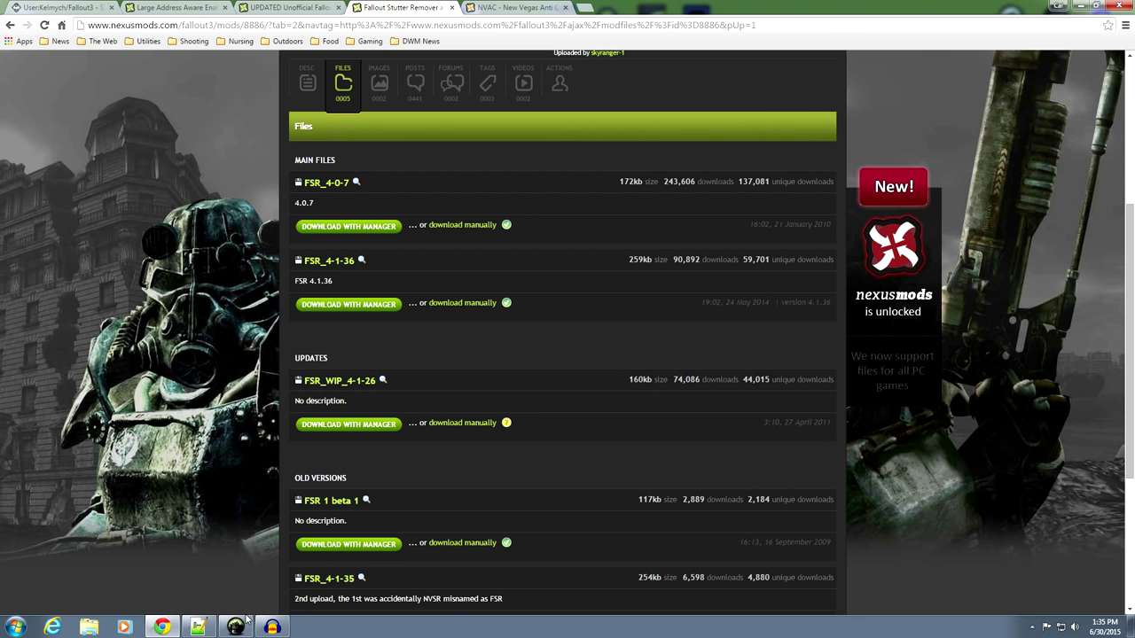
click(1058, 8)
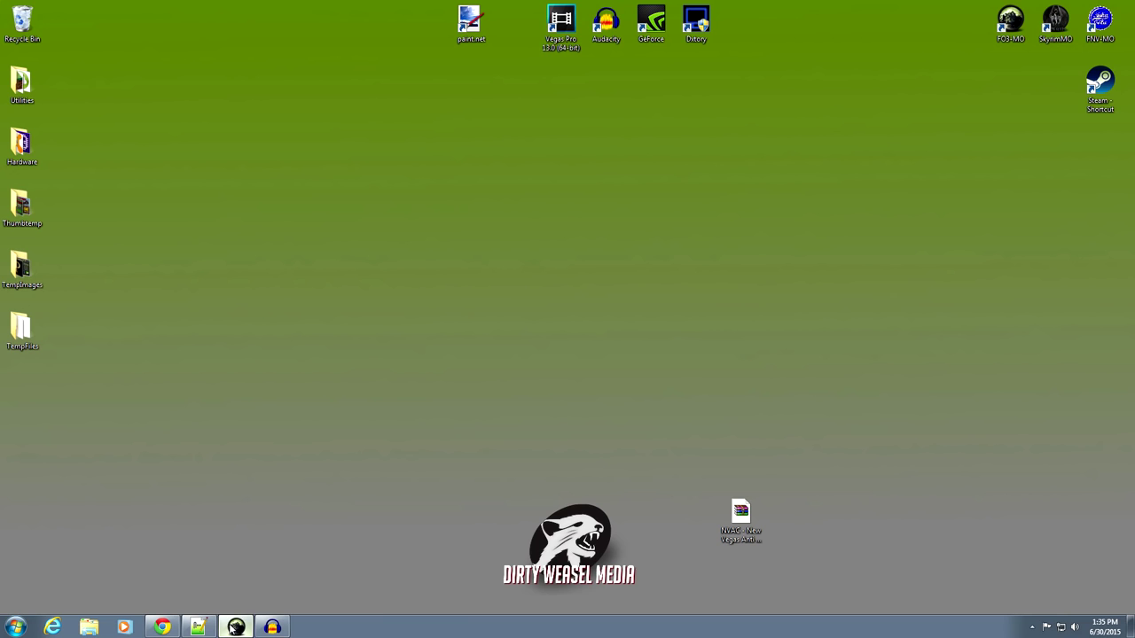
click(235, 627)
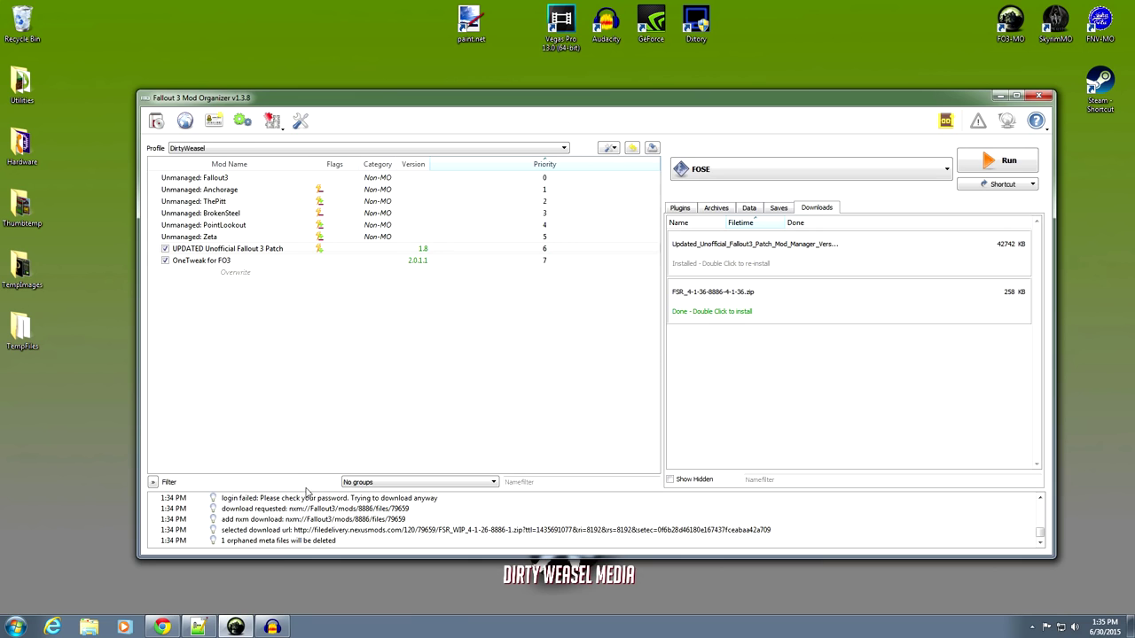
double_click(726, 303)
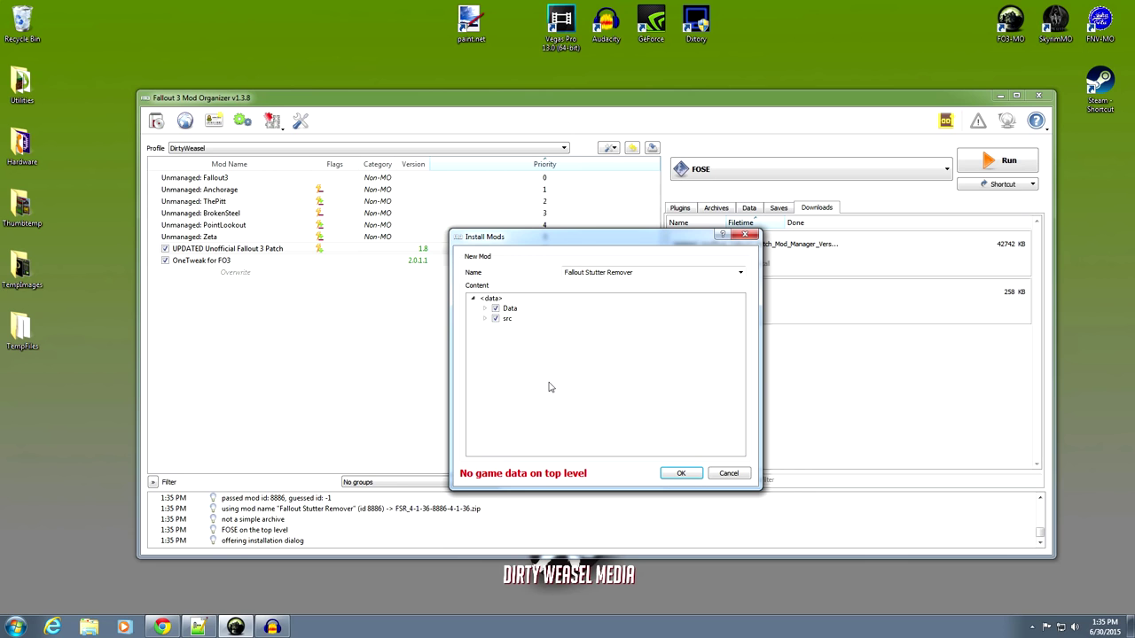
click(485, 319)
click(498, 329)
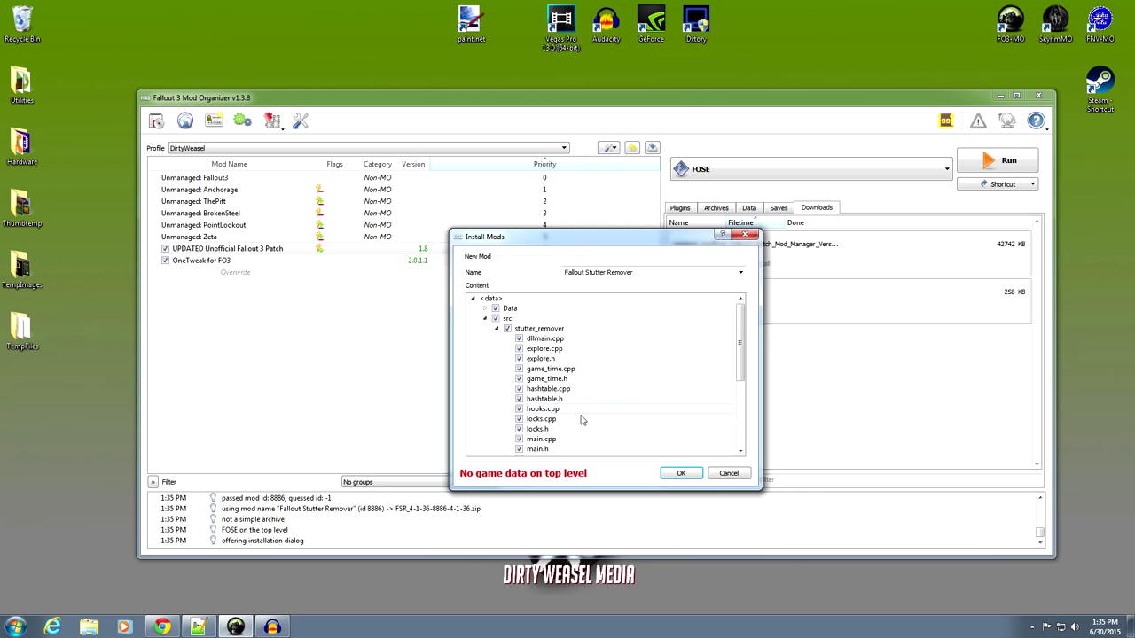
click(498, 329)
click(485, 318)
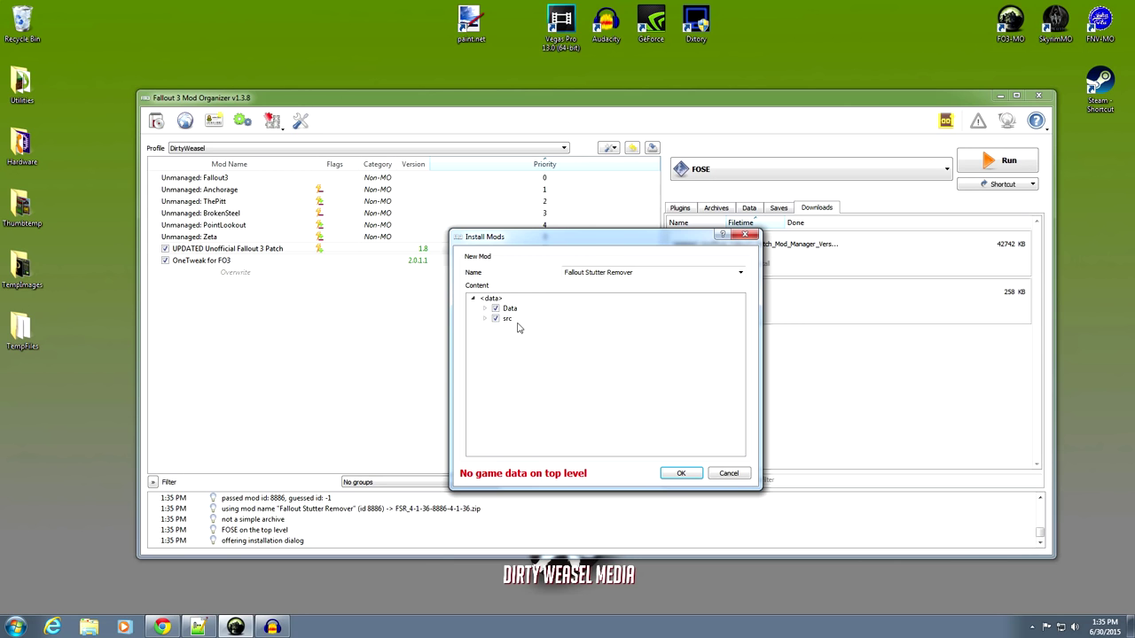
click(485, 308)
click(497, 319)
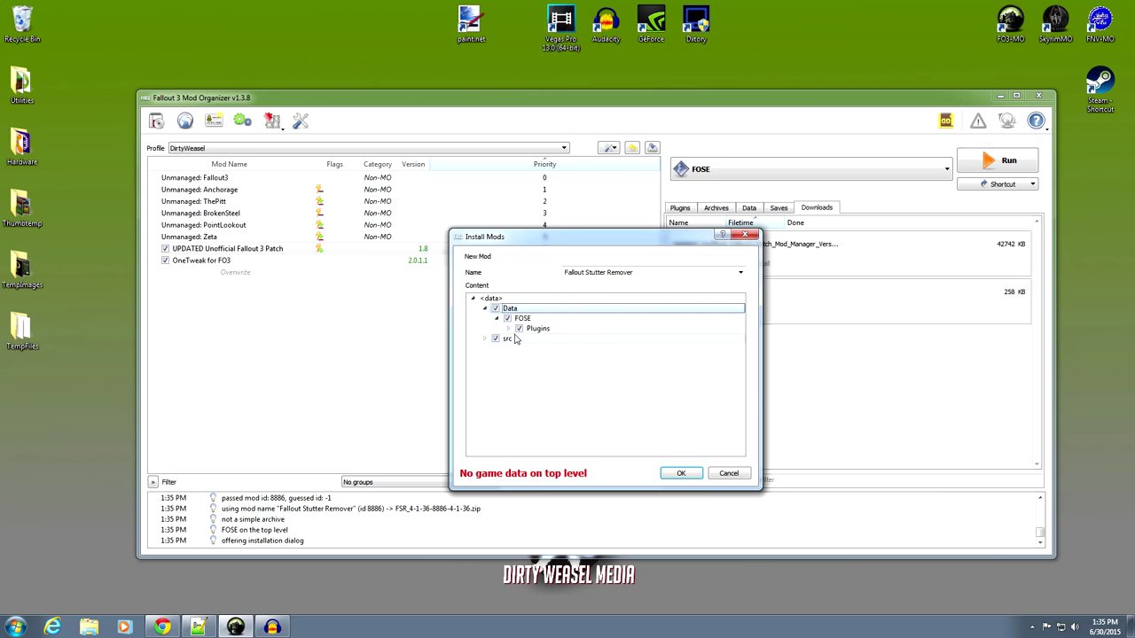
click(485, 307)
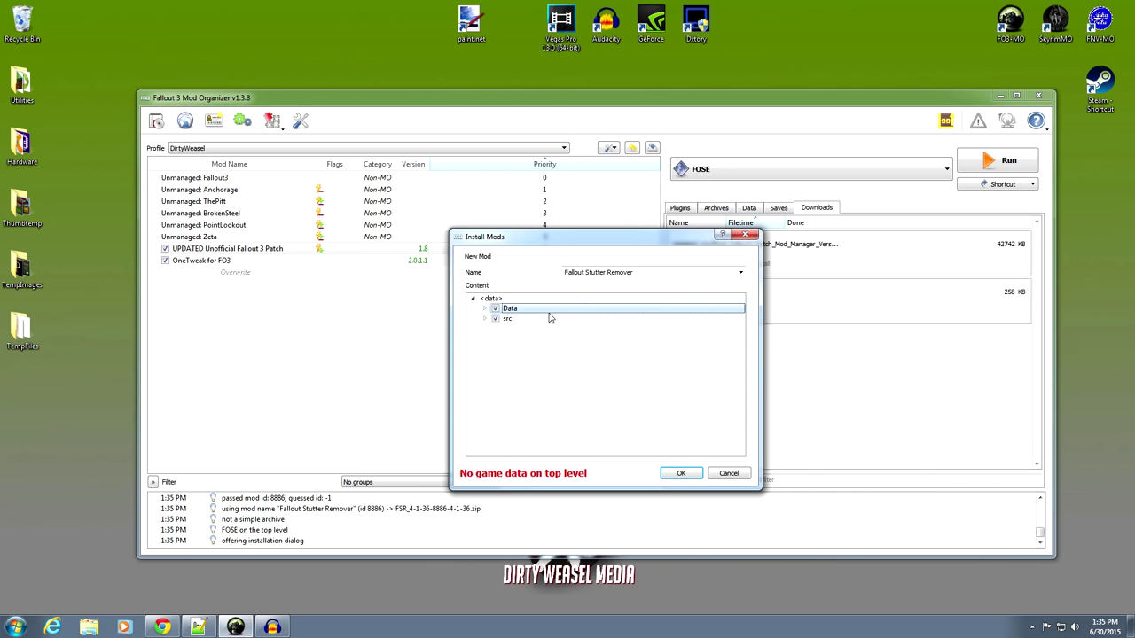
Step: Set the Data folder as the data directory, check the files under FOSE, and complete the Fallout Stutter Remover installation
right_click(549, 313)
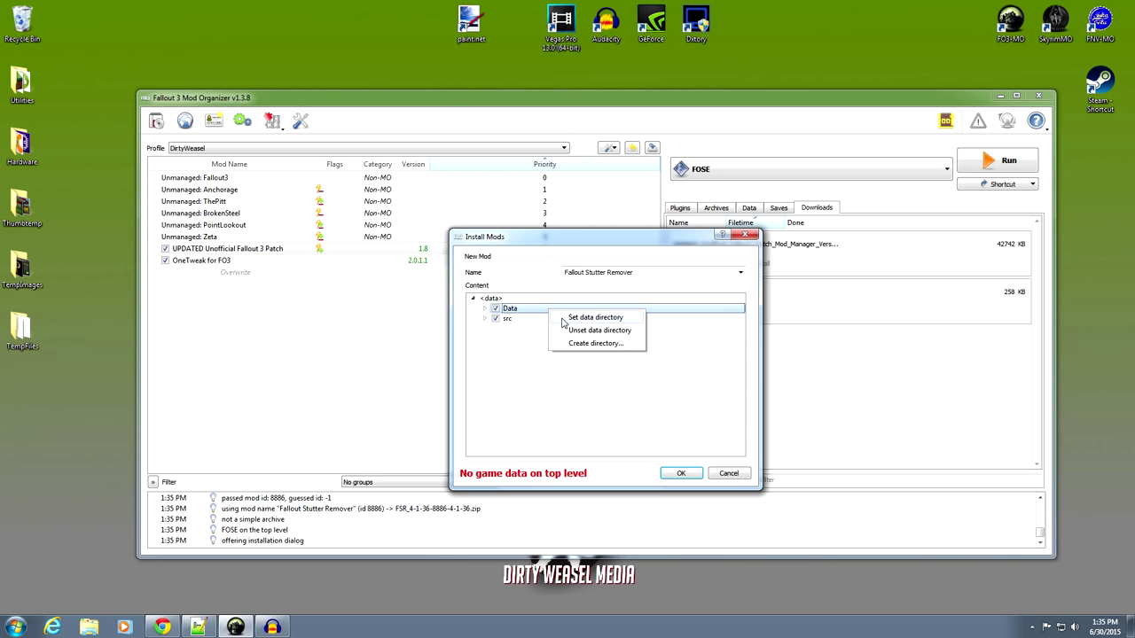
click(593, 317)
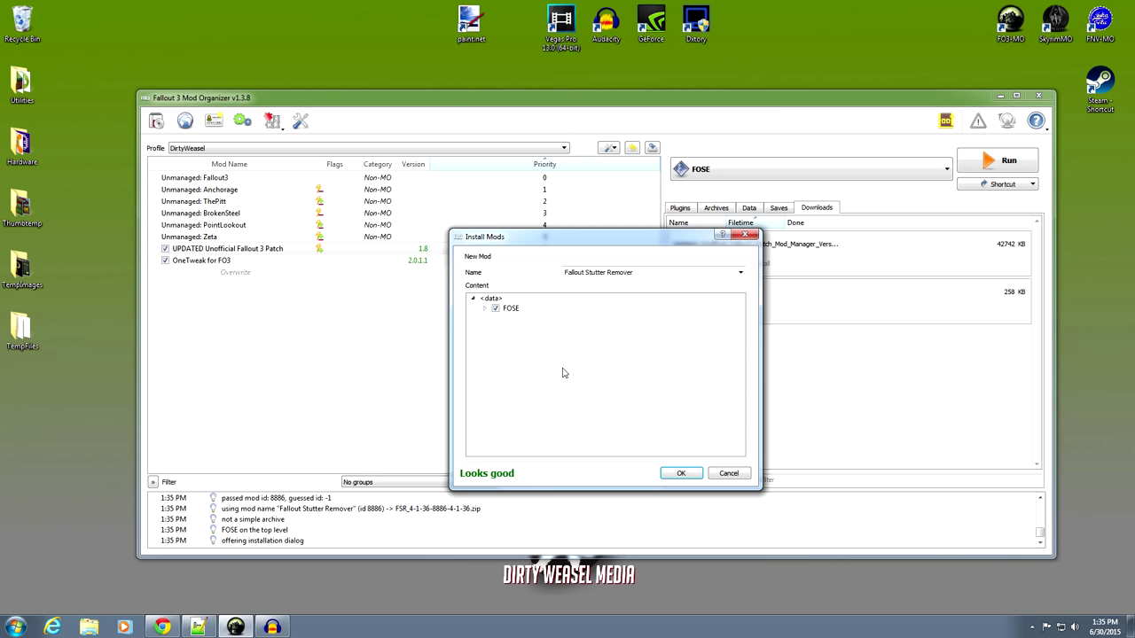
click(485, 310)
click(497, 319)
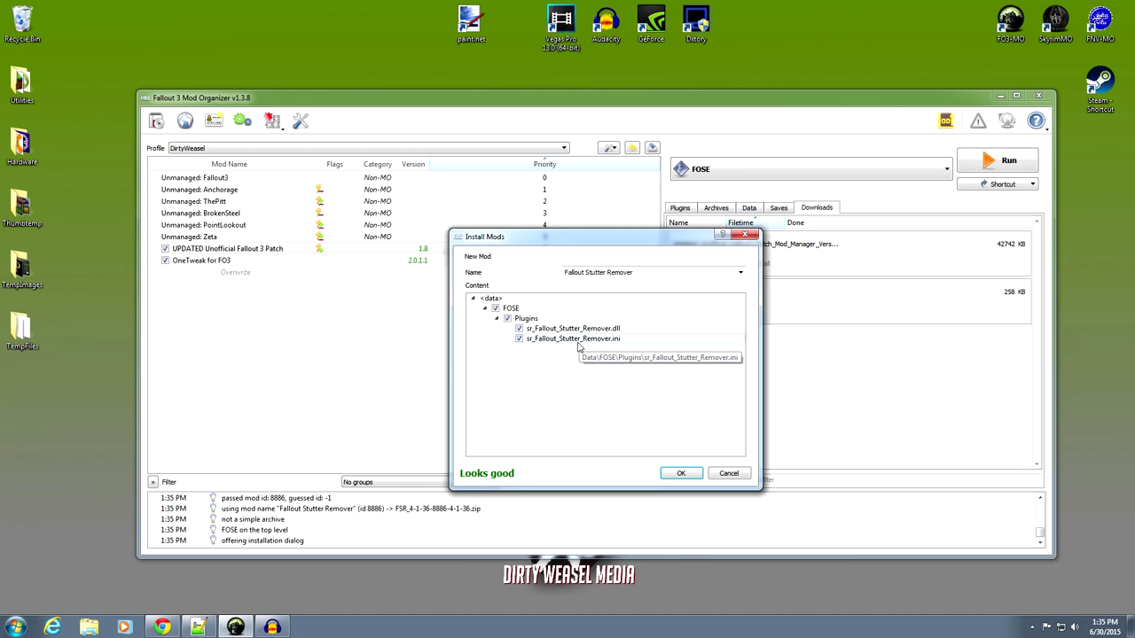
click(497, 321)
click(485, 309)
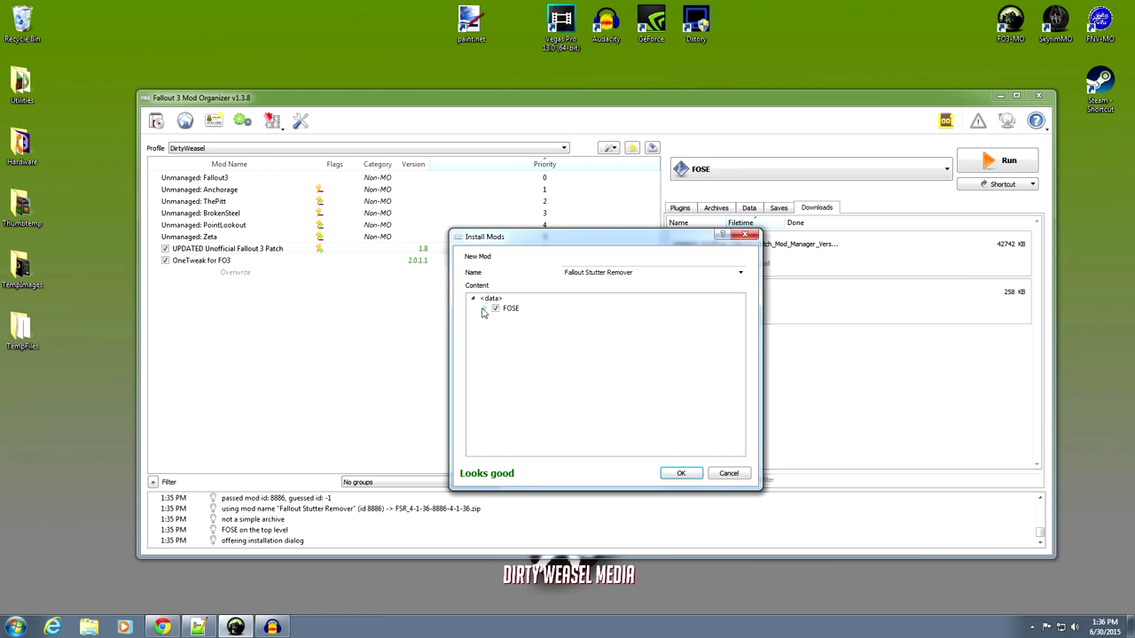
click(678, 475)
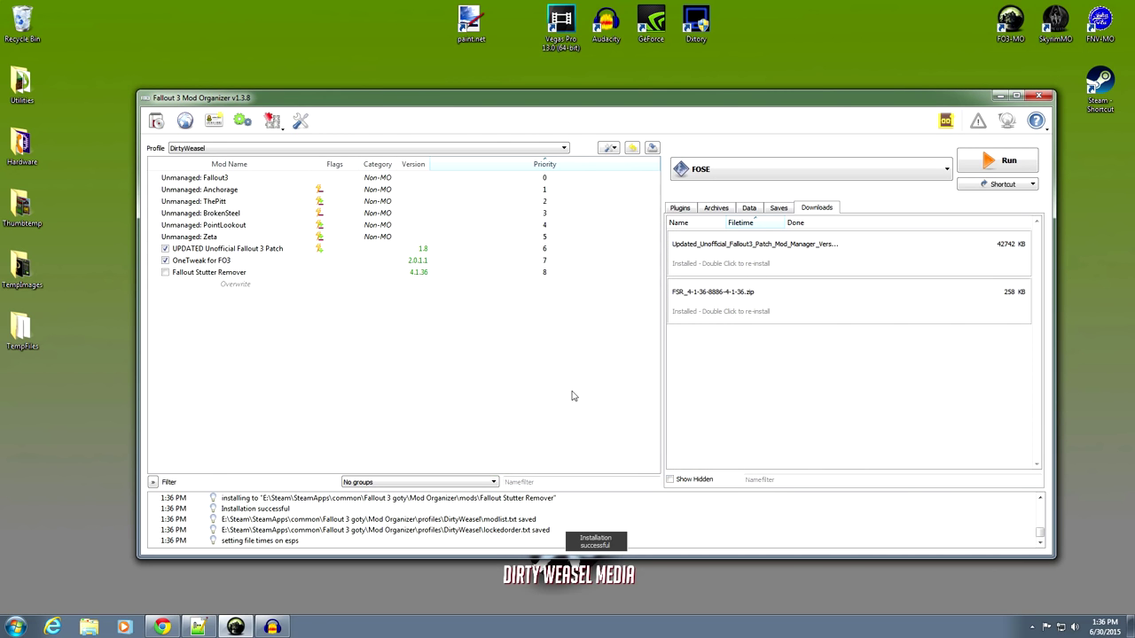
Step: Enable Fallout Stutter Remover, move it directly above OneTweak for FO3, and narrow the Mod Organizer window
click(164, 275)
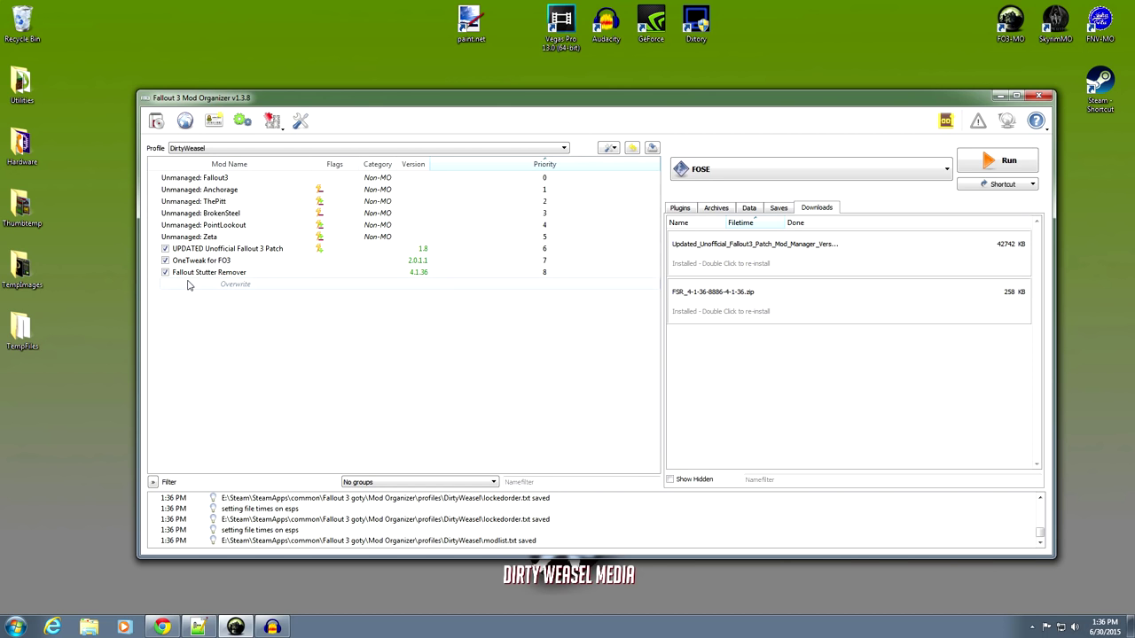
drag(191, 277, 194, 261)
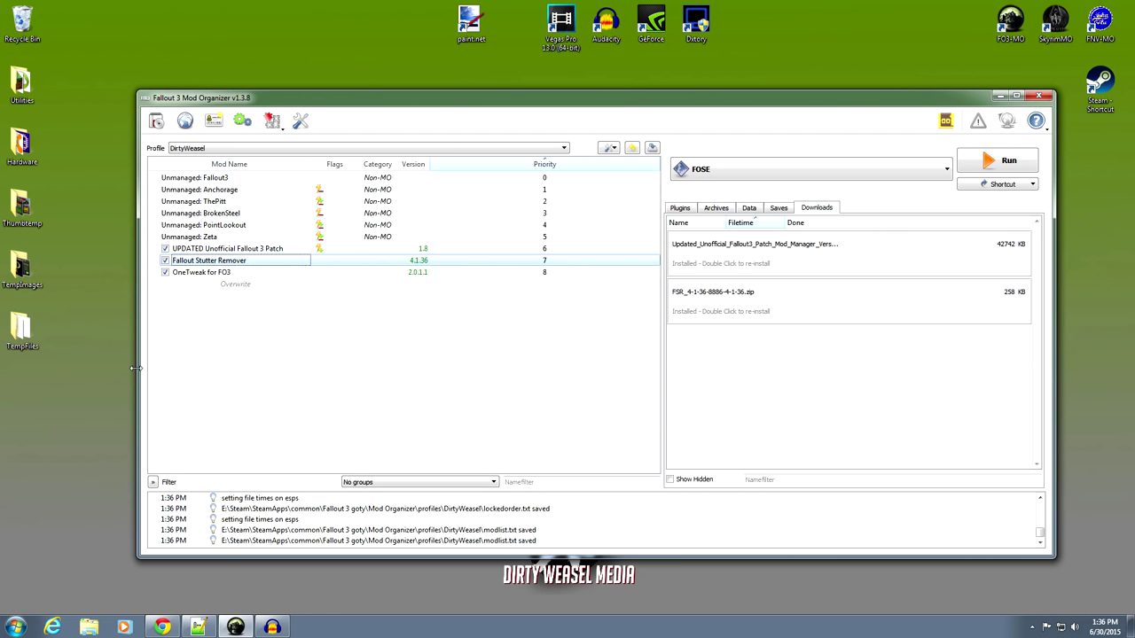
drag(136, 368, 420, 368)
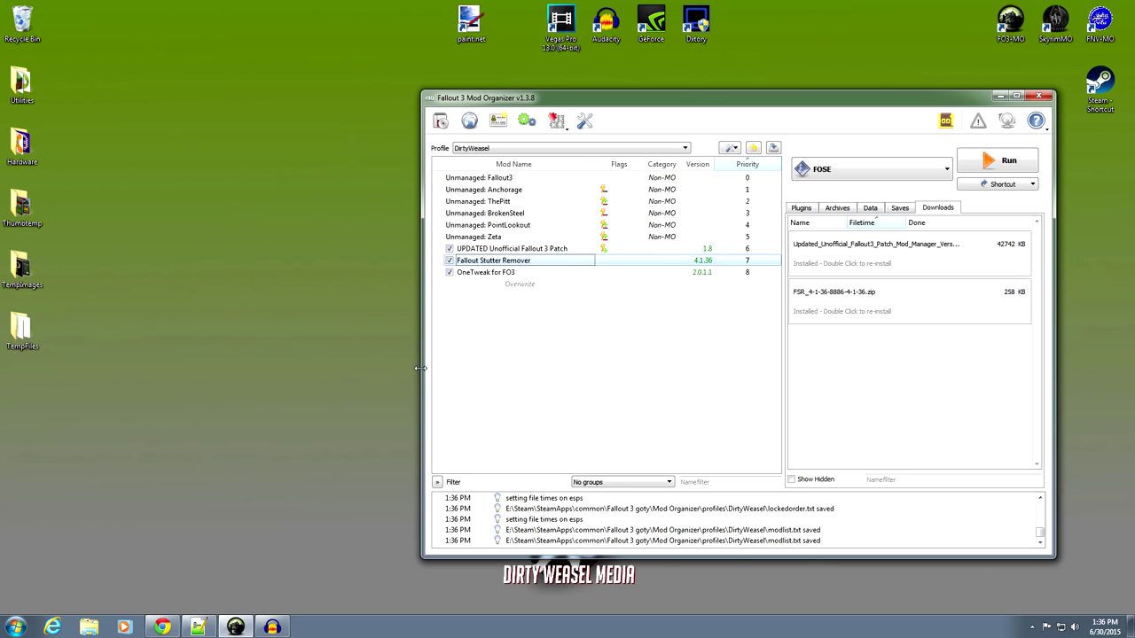
Step: Open sr_Fallout_Stutter_Remover.ini from the Fallout Stutter Remover mod's details, and widen and reposition the details window for reading
double_click(541, 261)
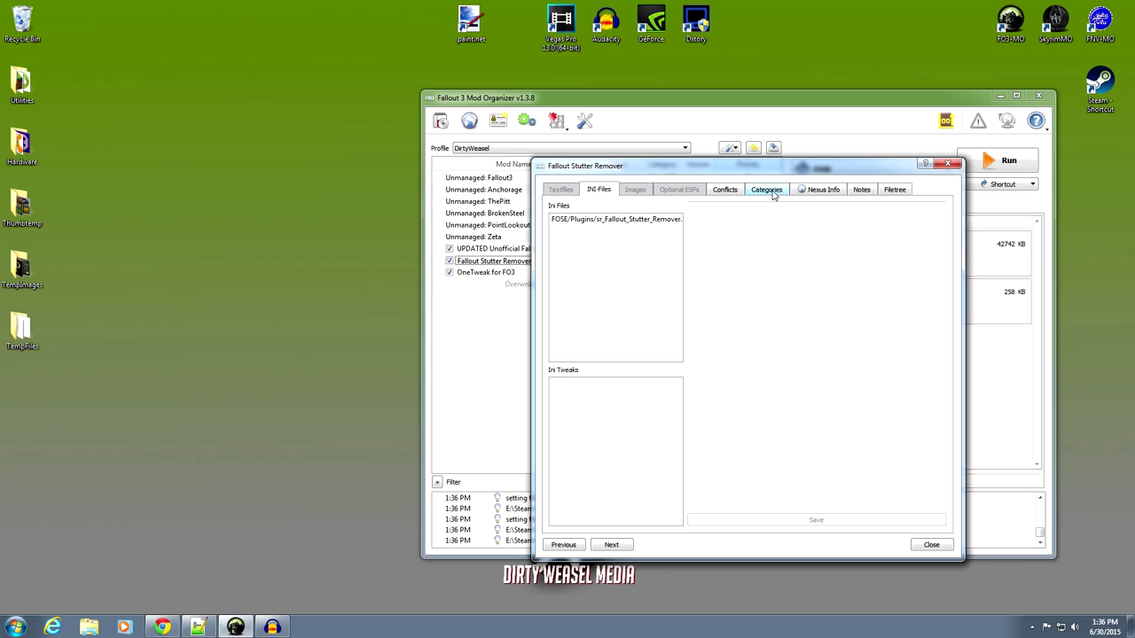
click(817, 196)
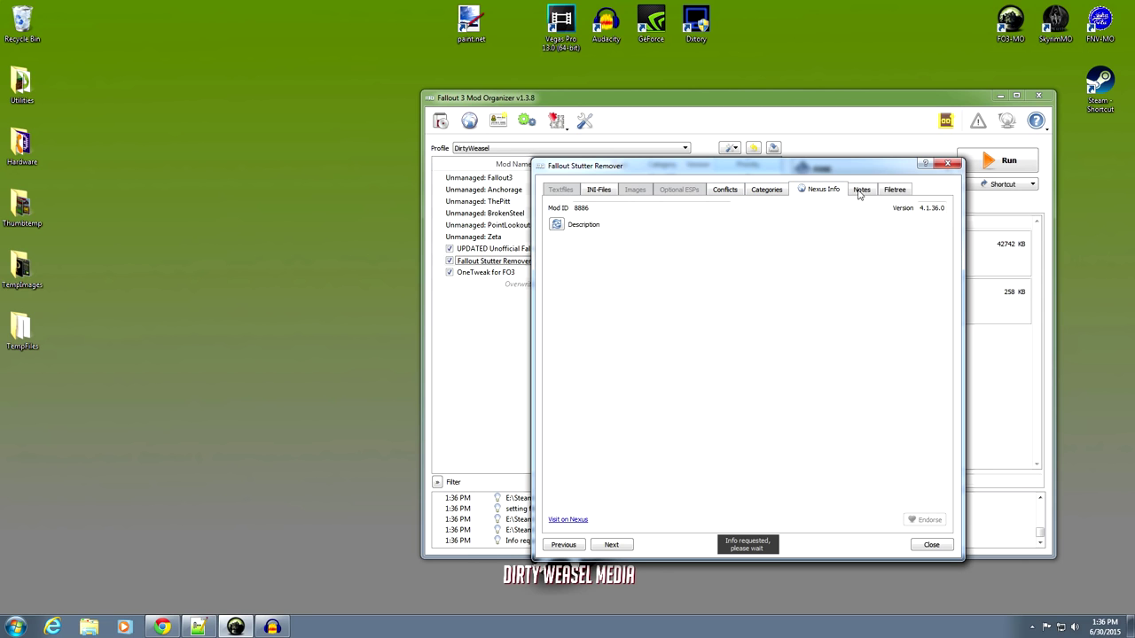
click(884, 193)
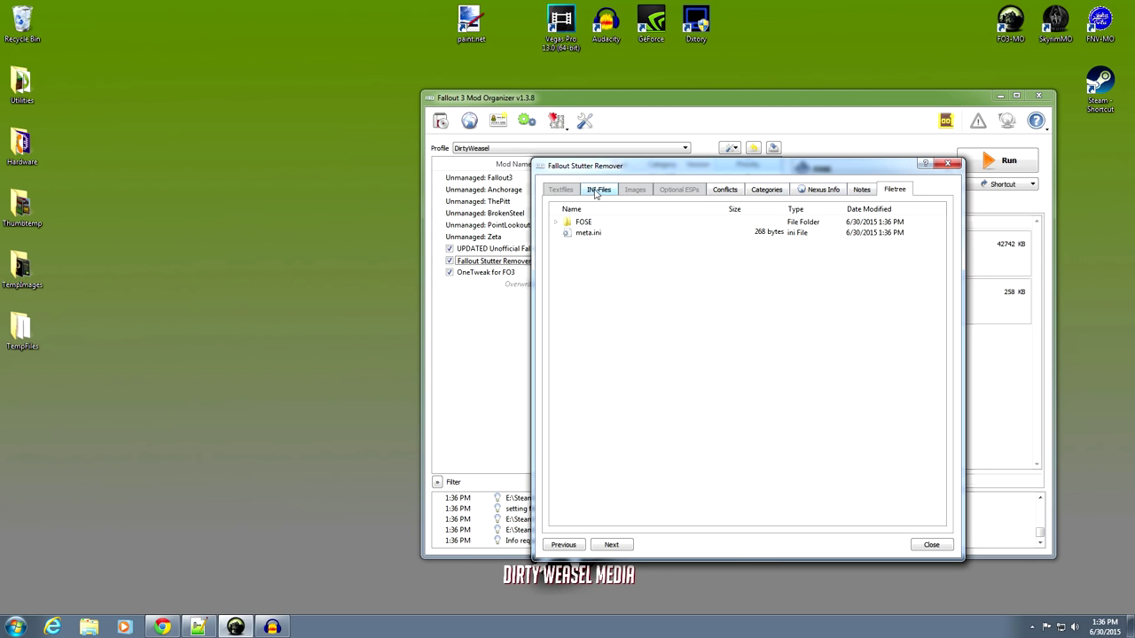
click(597, 192)
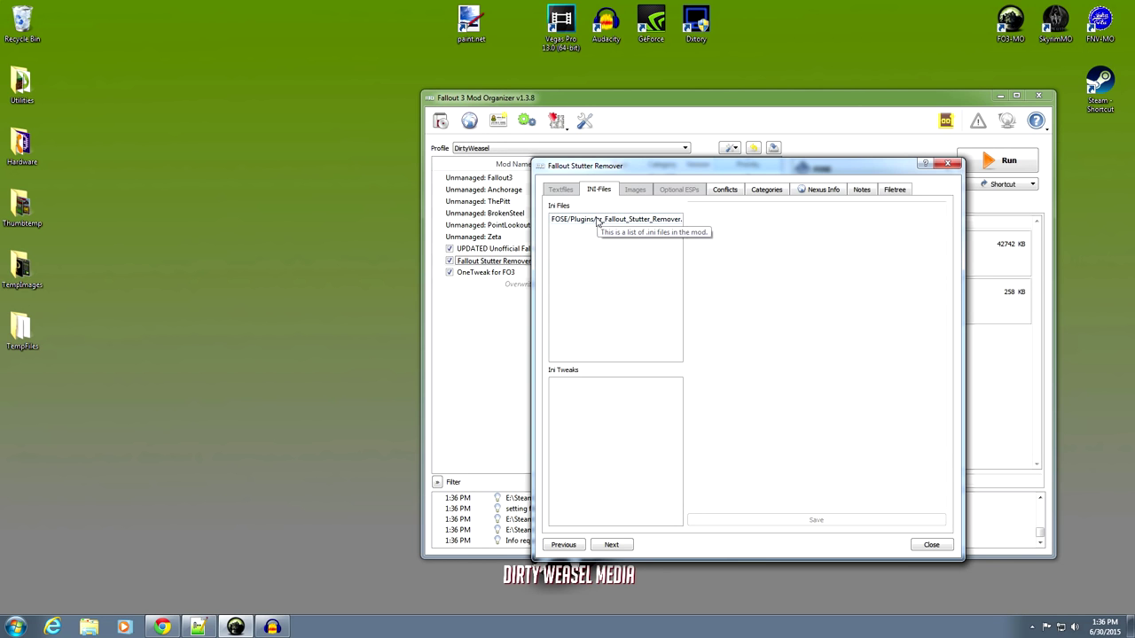
click(598, 221)
mouse_move(942, 232)
mouse_down()
mouse_move(942, 259)
mouse_move(941, 217)
mouse_up()
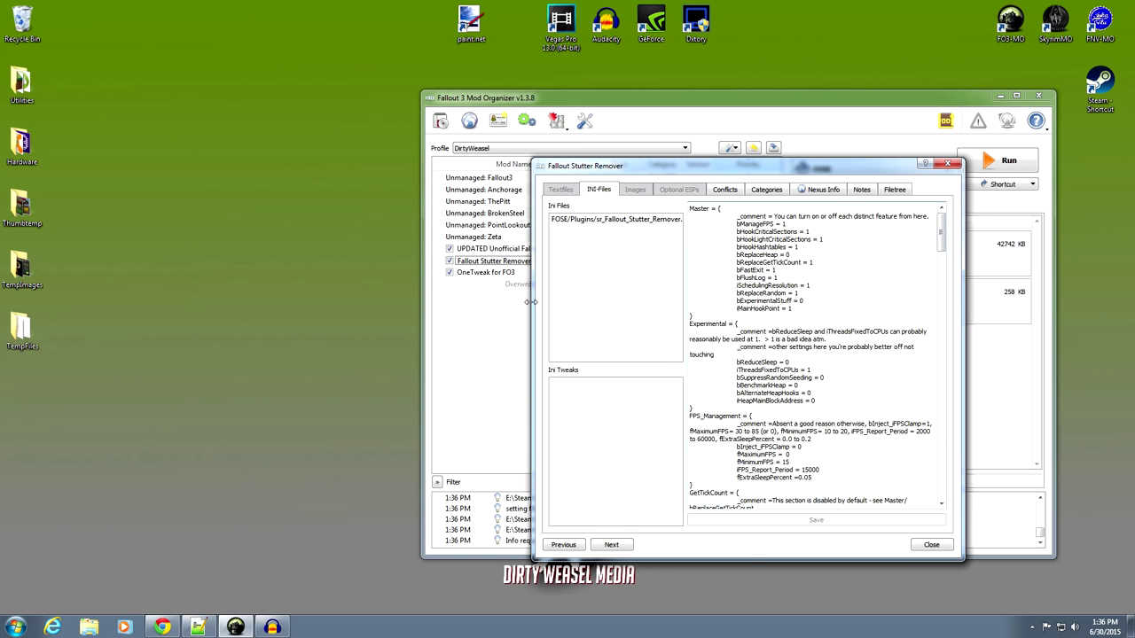
drag(531, 301, 362, 301)
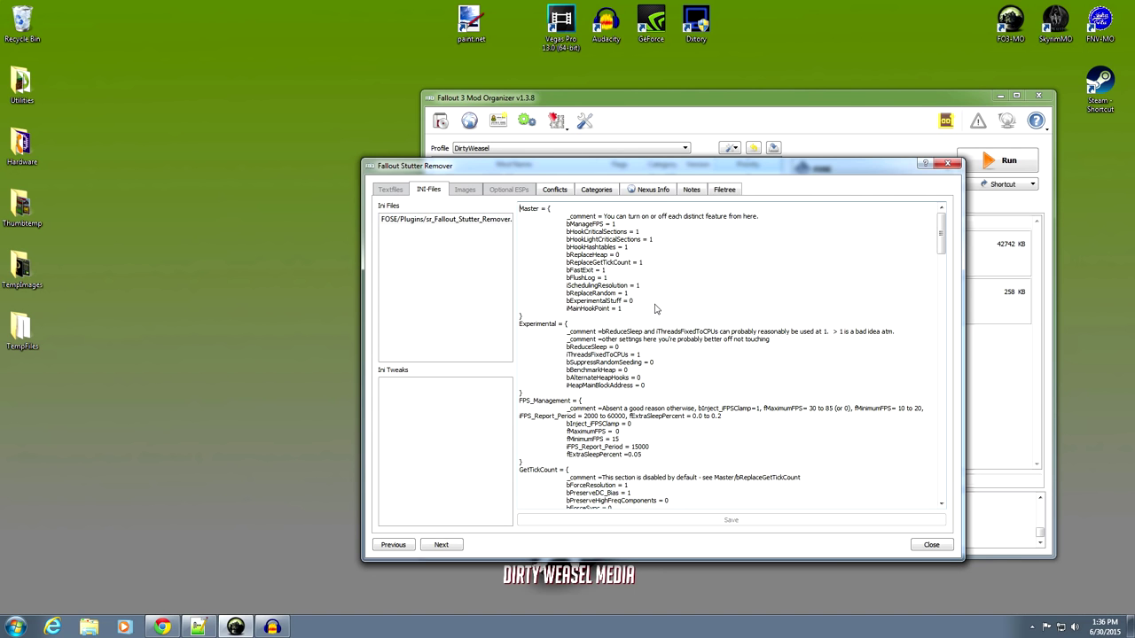
drag(670, 168, 752, 171)
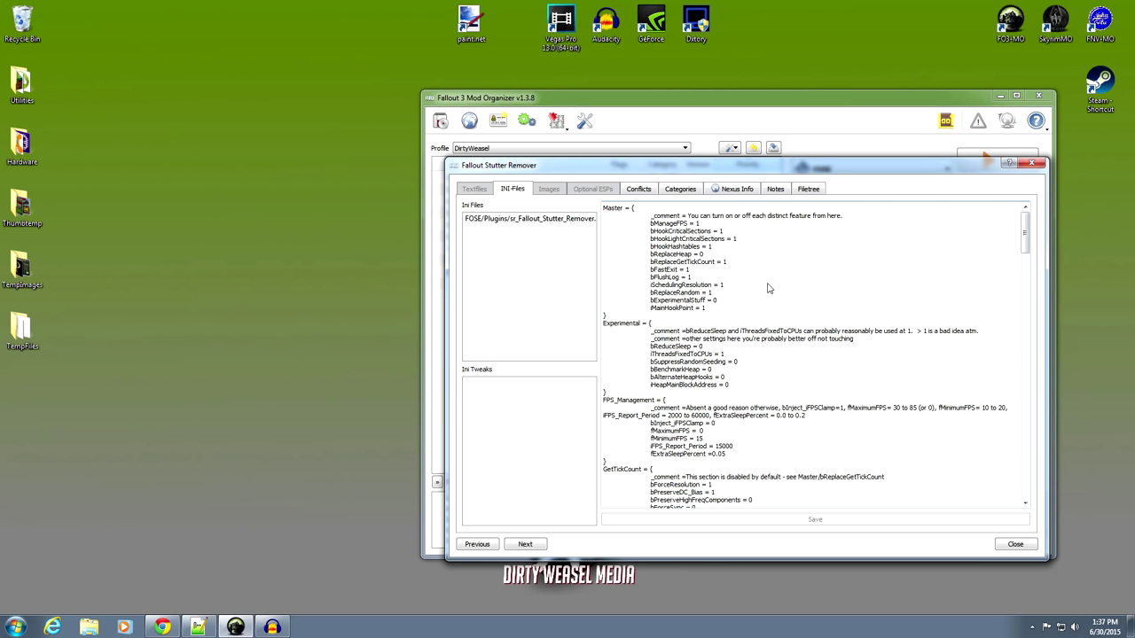
Step: Bring up the Stutter Remover.ini notes in Notepad++ and place the narrowed window beside the mod's details
click(200, 628)
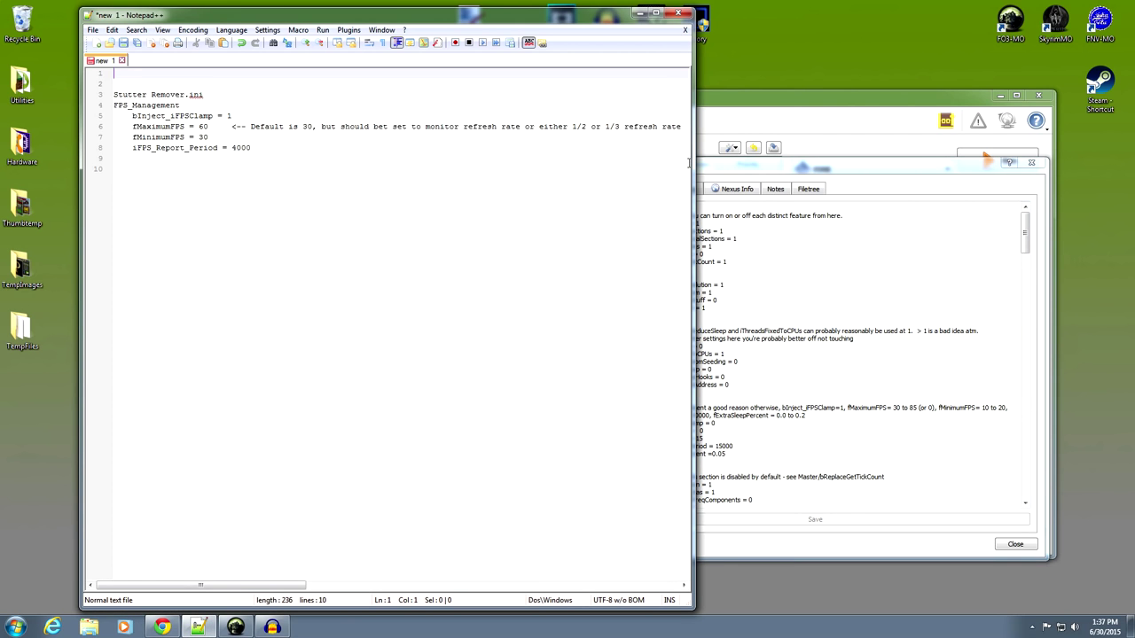
drag(690, 164, 449, 164)
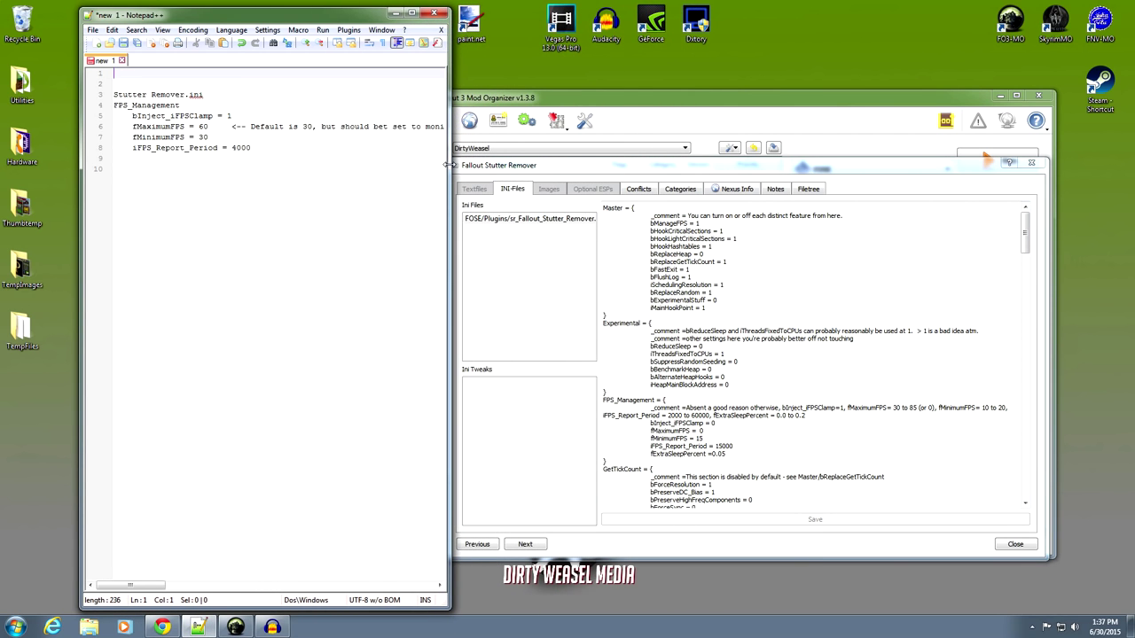
drag(324, 18, 285, 40)
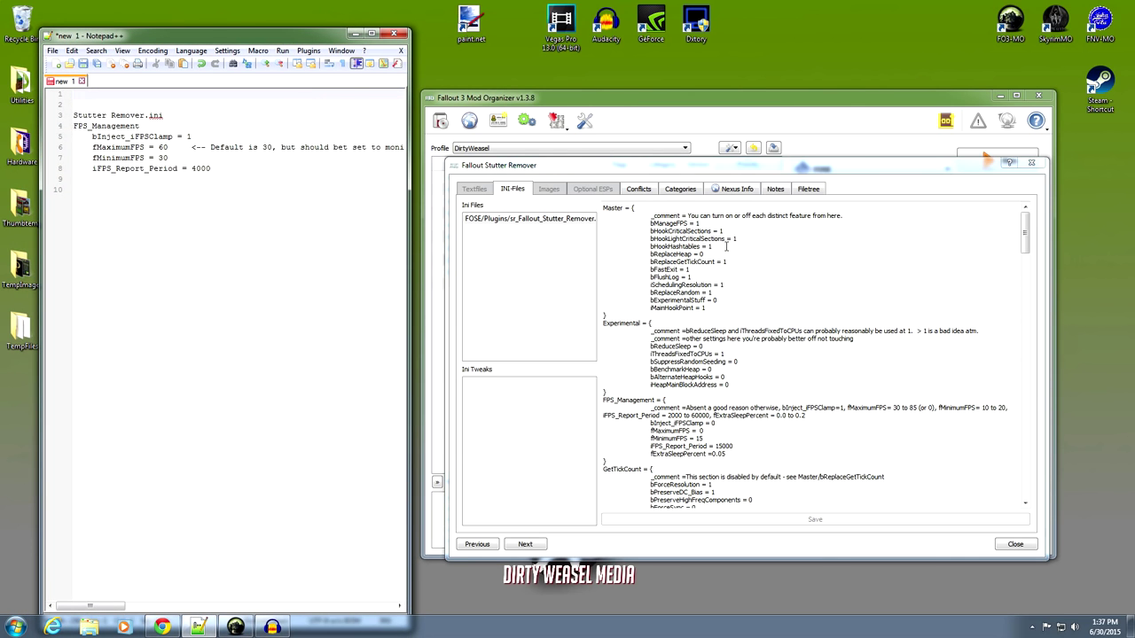
Step: Review bManageFPS in the Master section and the FPS_Management settings of the Fallout Stutter Remover INI
click(713, 222)
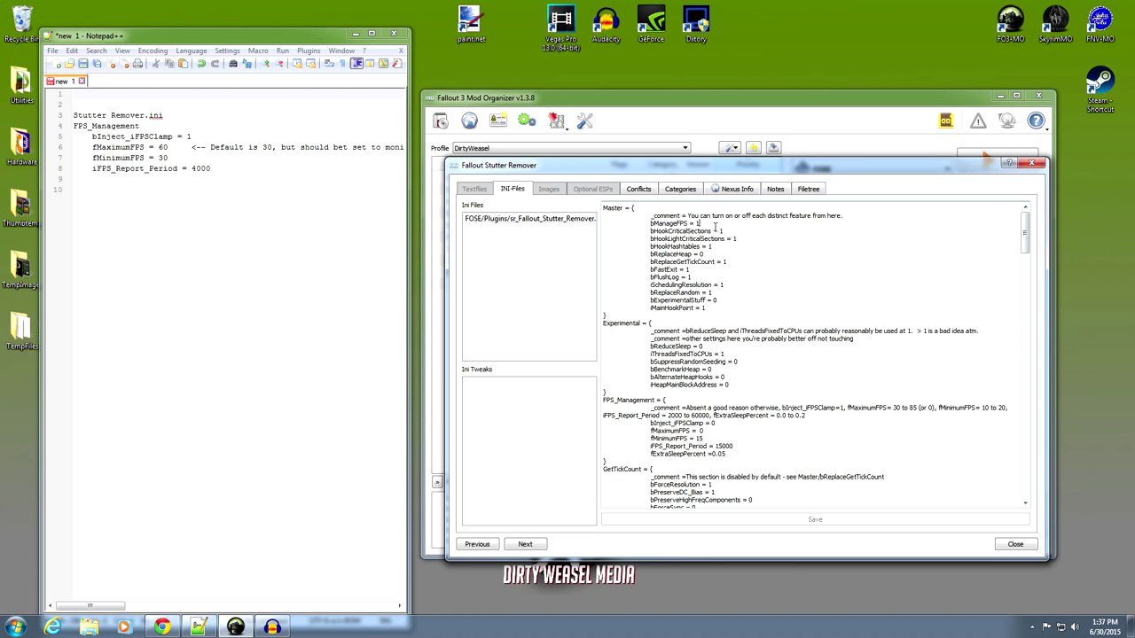
drag(712, 227, 648, 225)
click(708, 224)
click(734, 226)
scroll(741, 270, down, 5)
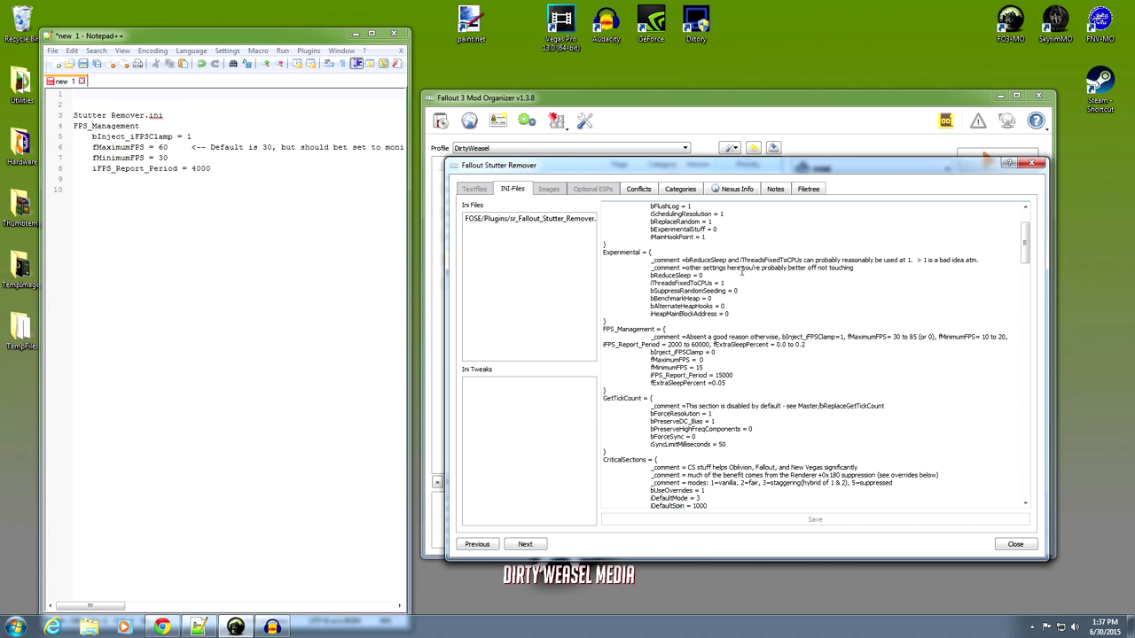
scroll(744, 270, down, 2)
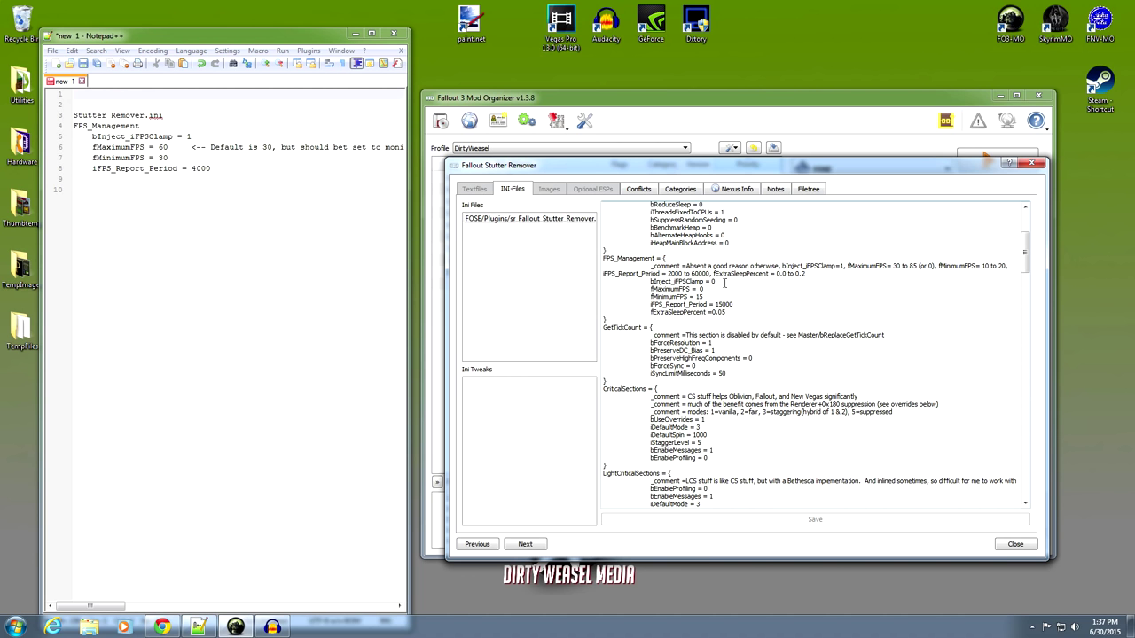
Step: Switch to Chrome and find the Fallout Stutter Remover section with its recommended INI settings in the STEP guide
click(167, 627)
click(78, 9)
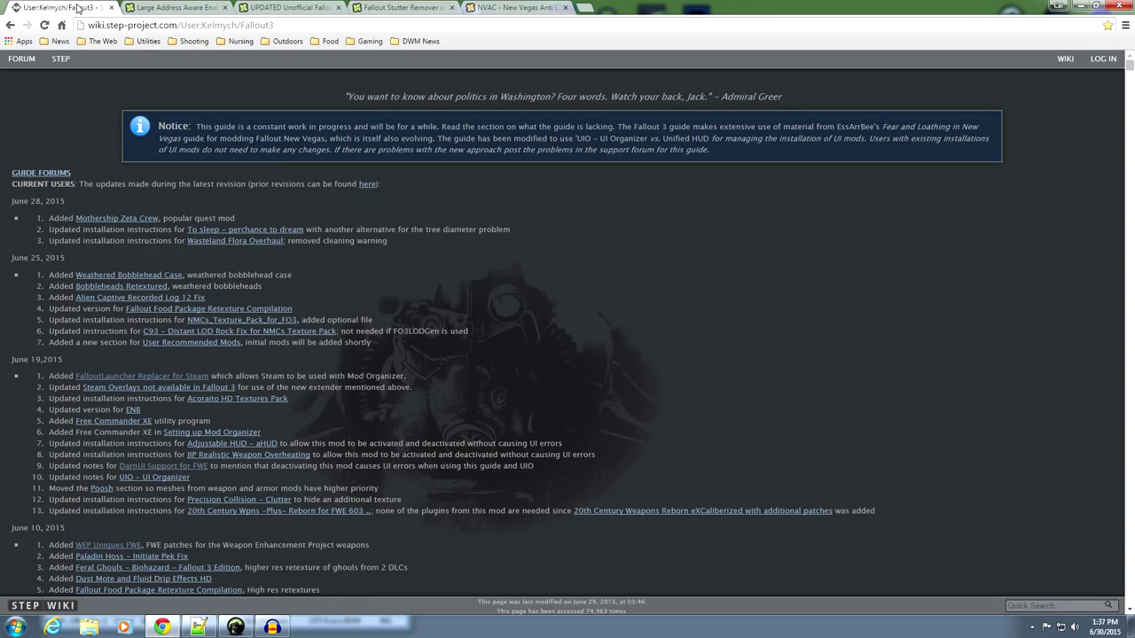
scroll(337, 310, down, 10)
scroll(359, 359, down, 20)
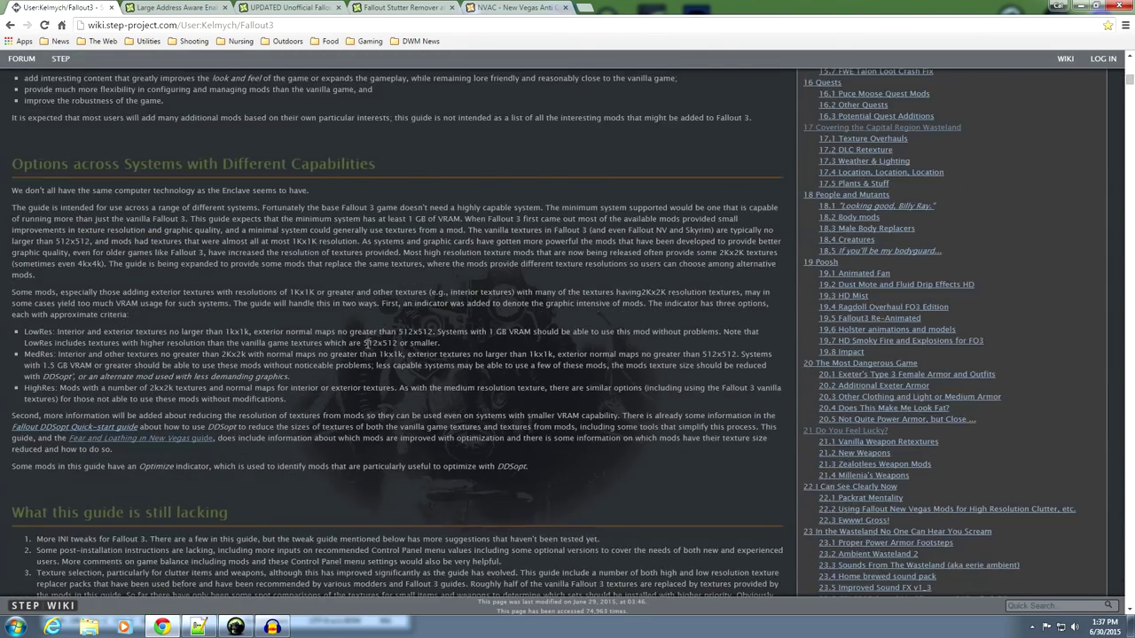
scroll(359, 357, down, 15)
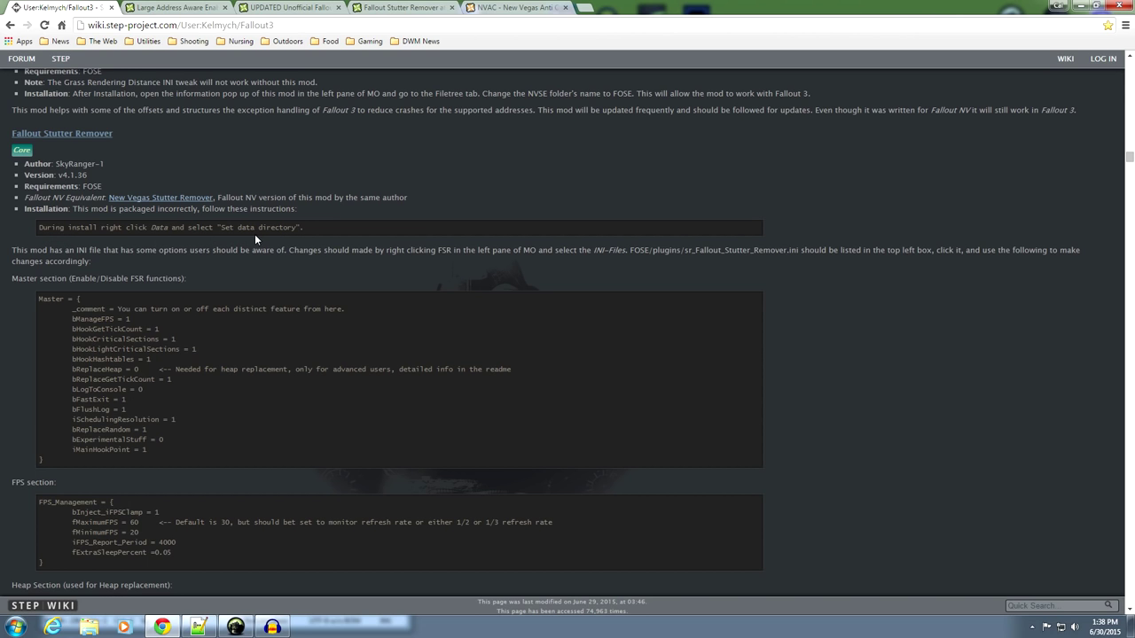
Step: Review the recommended Master, FPS and Heap section values for Fallout Stutter Remover in the STEP guide
scroll(278, 275, down, 2)
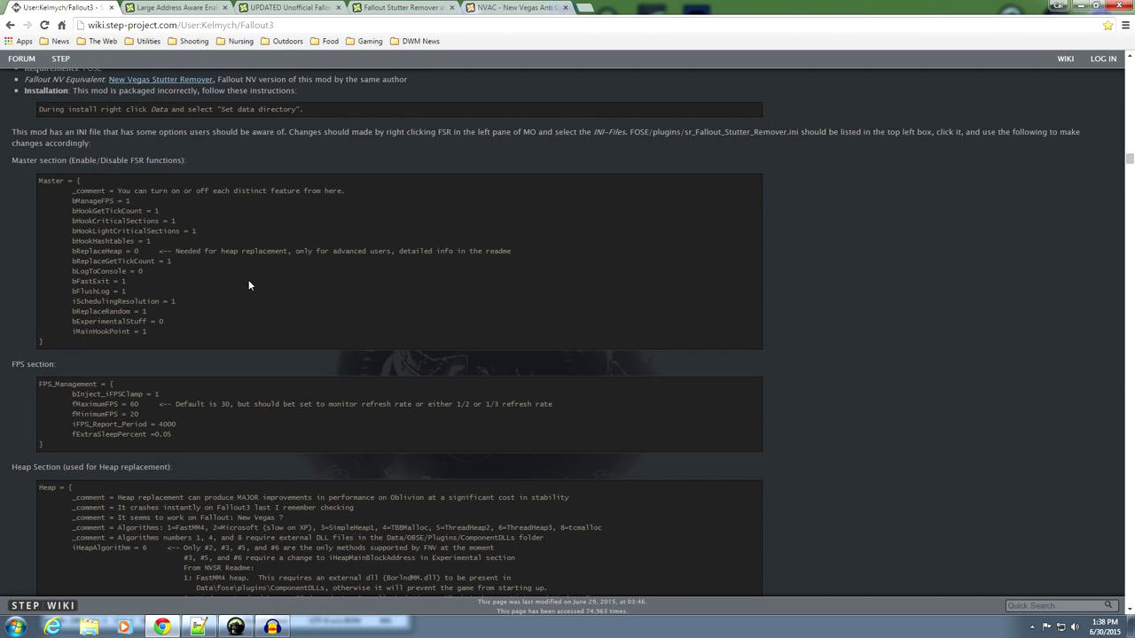
scroll(250, 284, down, 4)
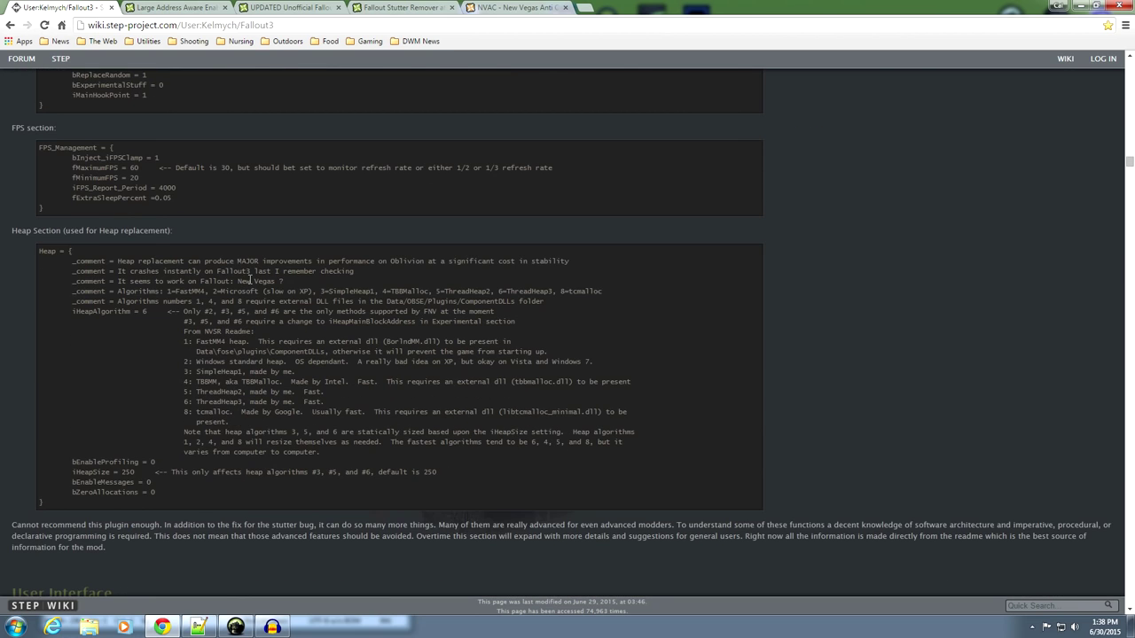
scroll(249, 284, up, 4)
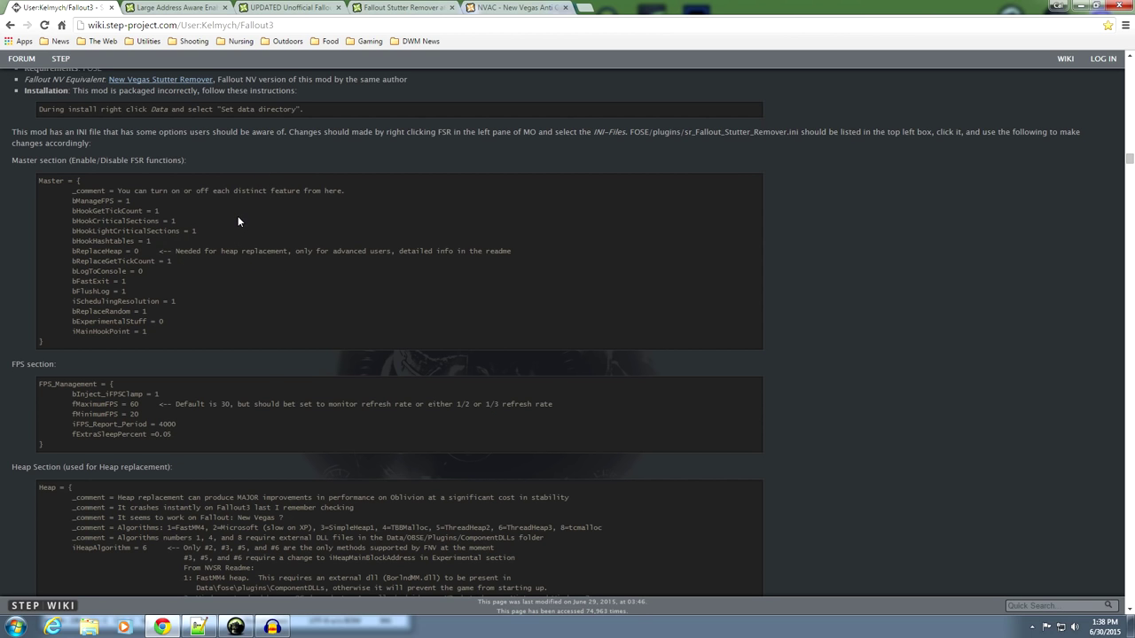
scroll(239, 423, down, 1)
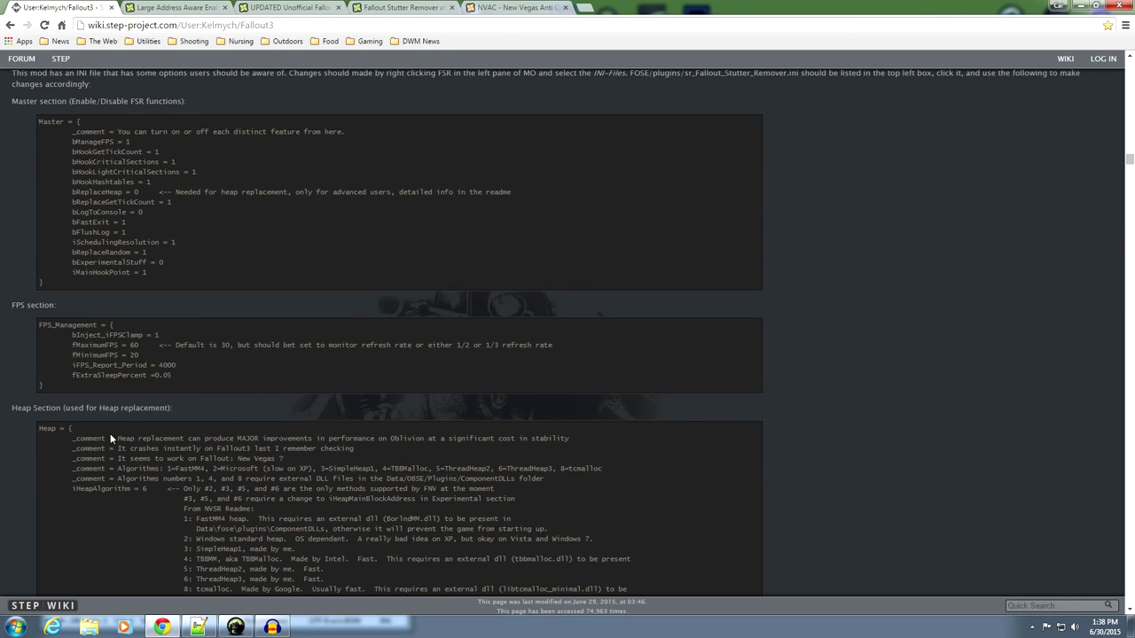
scroll(192, 412, down, 3)
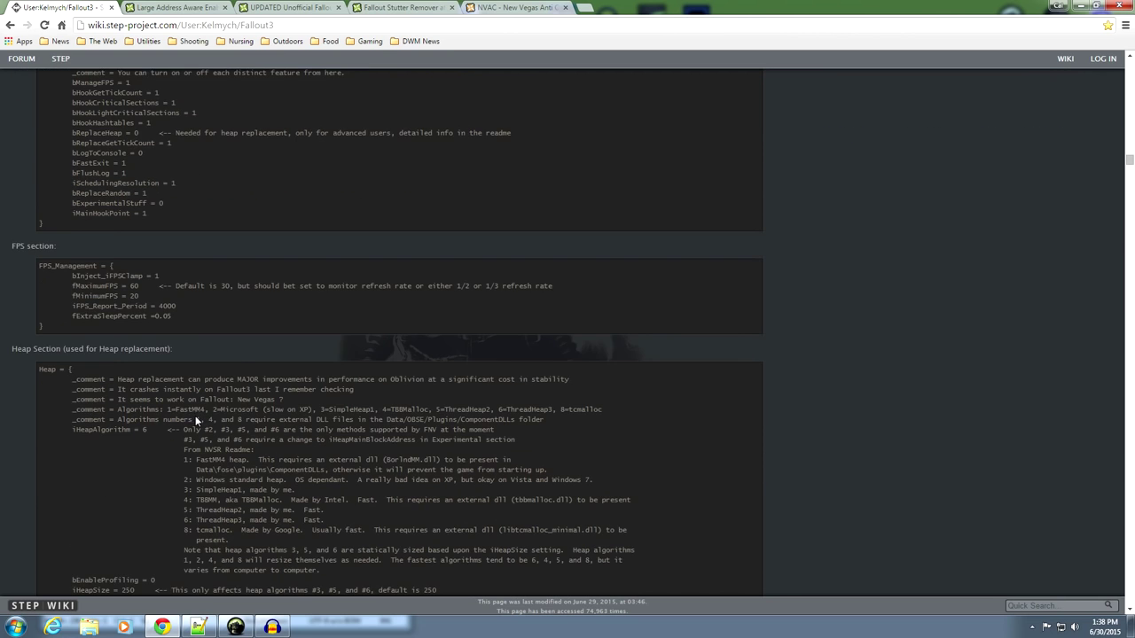
scroll(217, 418, up, 4)
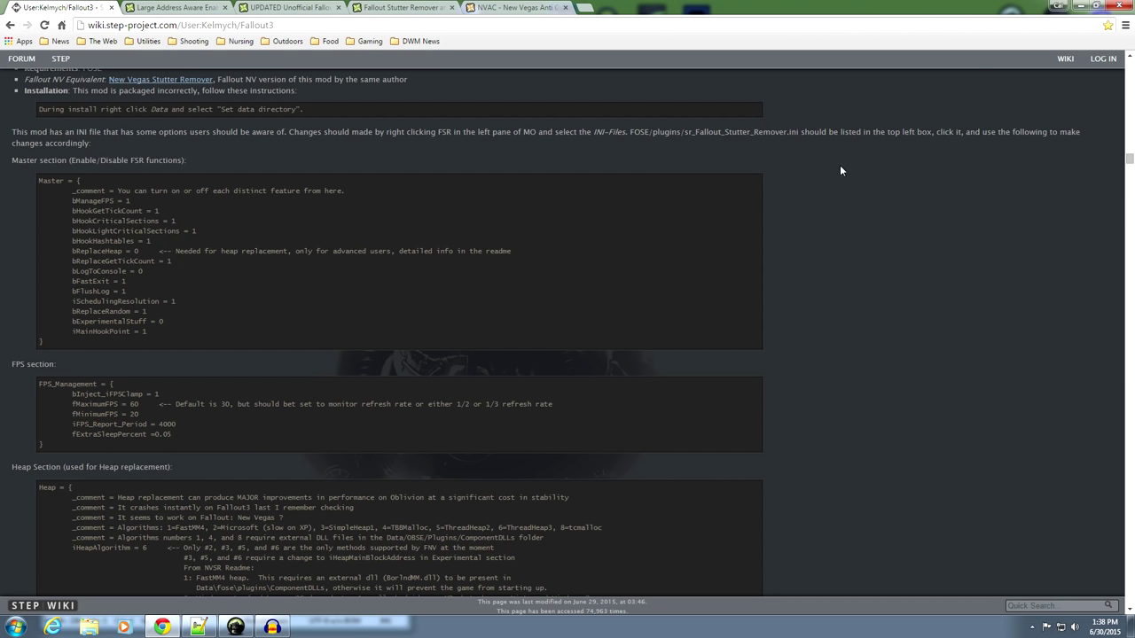
Step: Return to the INI in Mod Organizer and set bInject_iFPSClamp to 1 in its FPS_Management section
click(1080, 9)
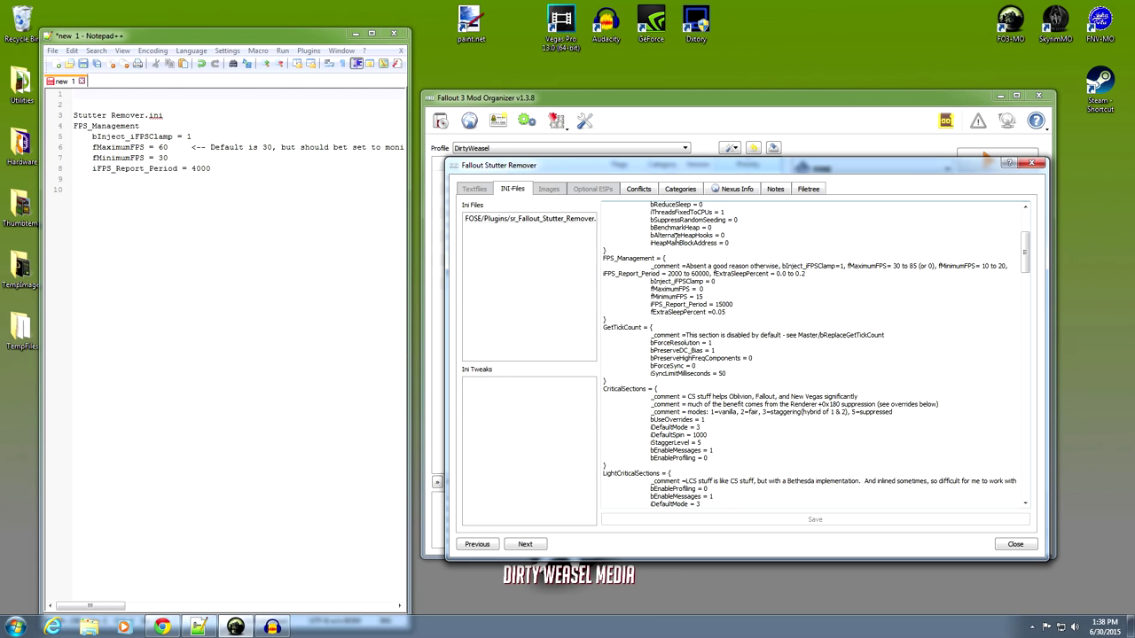
mouse_move(1021, 245)
mouse_down()
mouse_move(1022, 226)
mouse_move(1031, 251)
mouse_up()
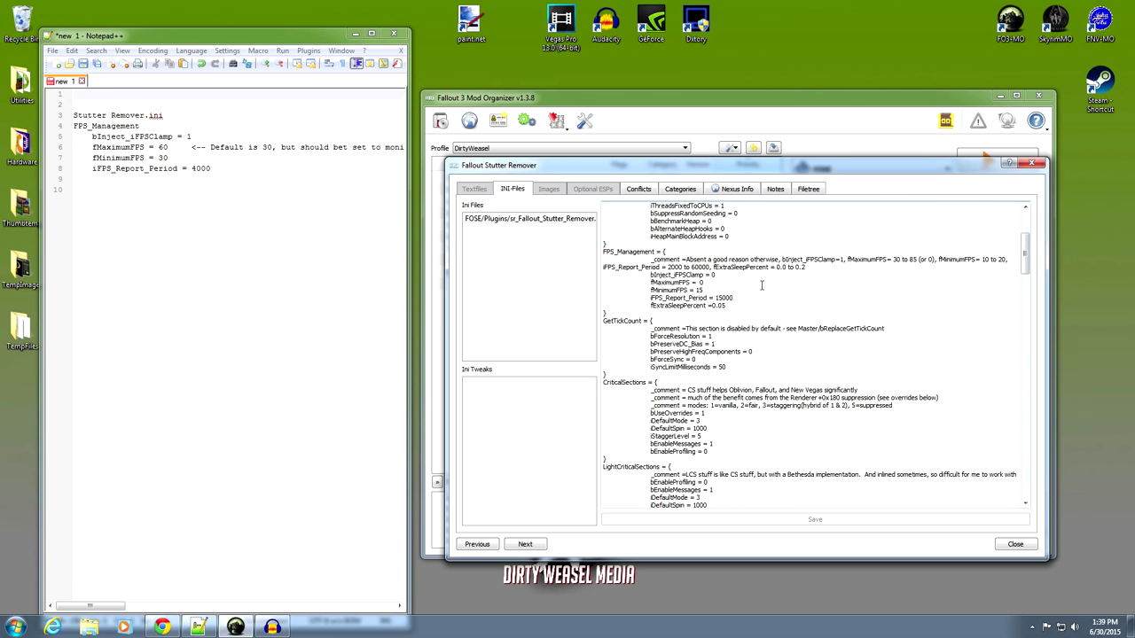
drag(723, 275, 641, 284)
click(729, 275)
key(BackSpace)
text(1)
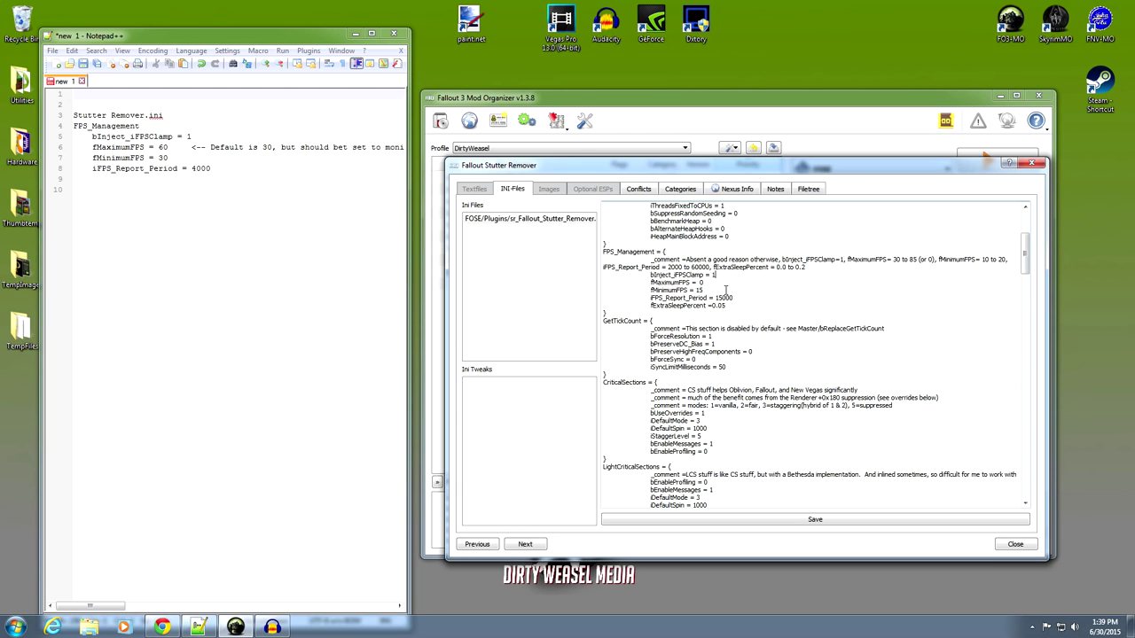
Step: Set fMaximumFPS to 60, fMinimumFPS to 30 and iFPS_Report_Period to 4000 in the FPS_Management section
drag(711, 282, 696, 282)
click(725, 284)
click(760, 283)
key(BackSpace)
text(30)
drag(650, 299, 715, 299)
text(4000)
Step: Try setting bHookLightCriticalSections to 0 in the Master section, and set it back to 1
scroll(780, 302, up, 6)
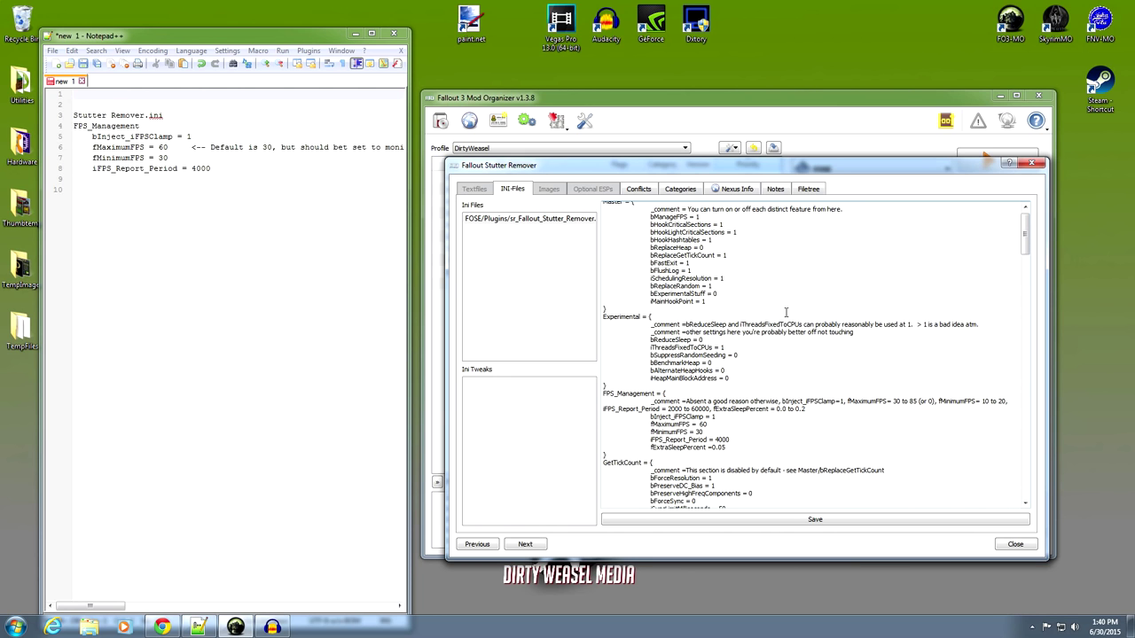
scroll(785, 310, up, 1)
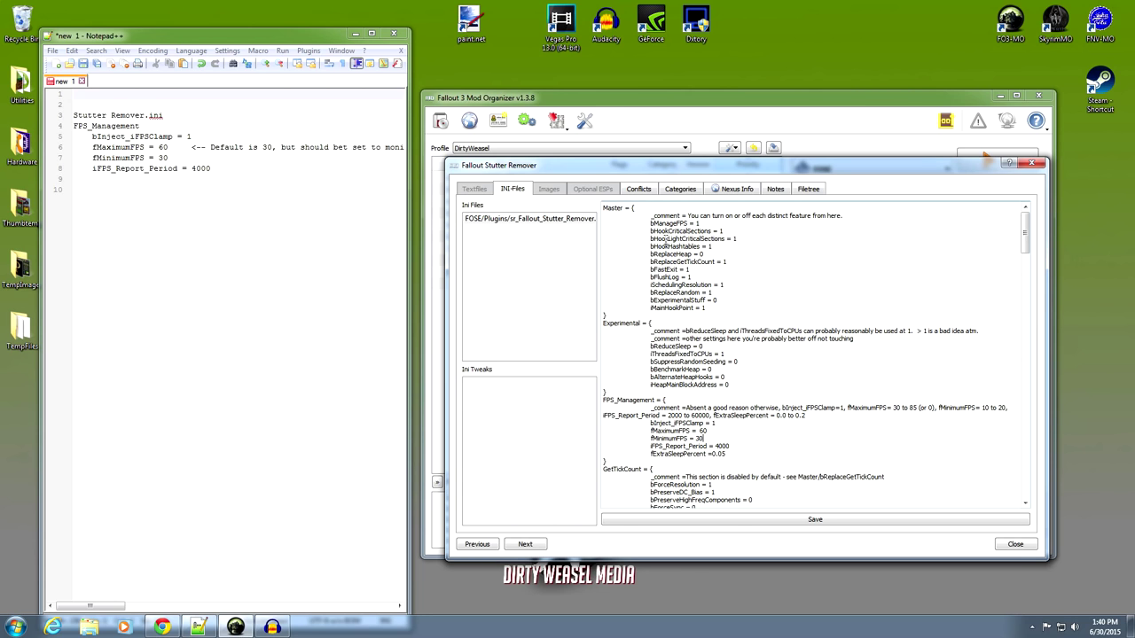
drag(647, 239, 742, 239)
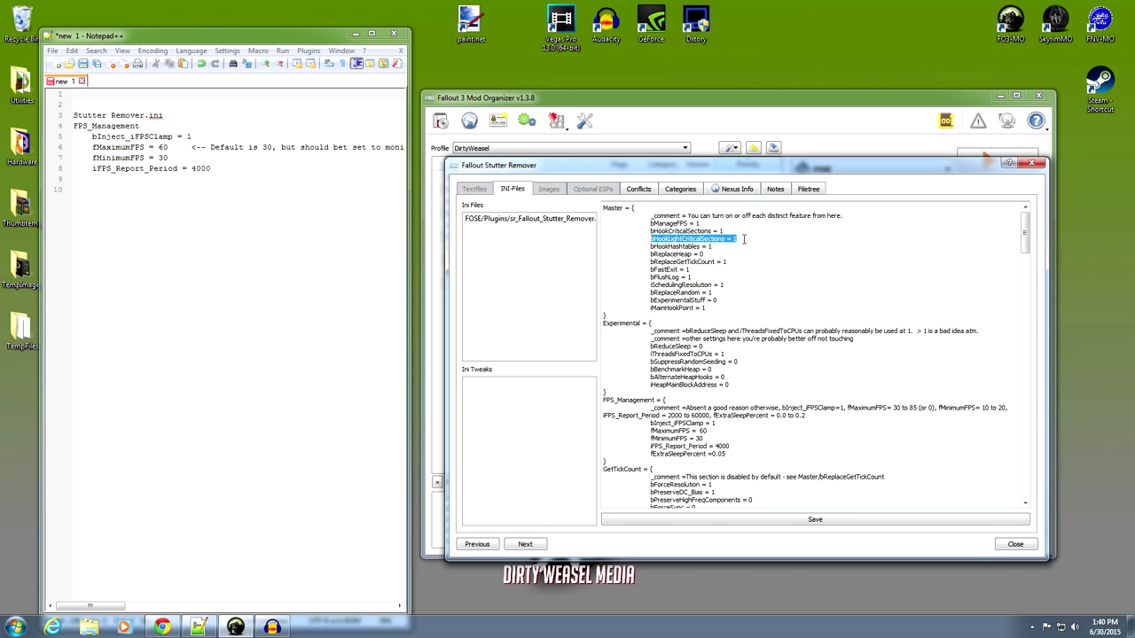
click(744, 238)
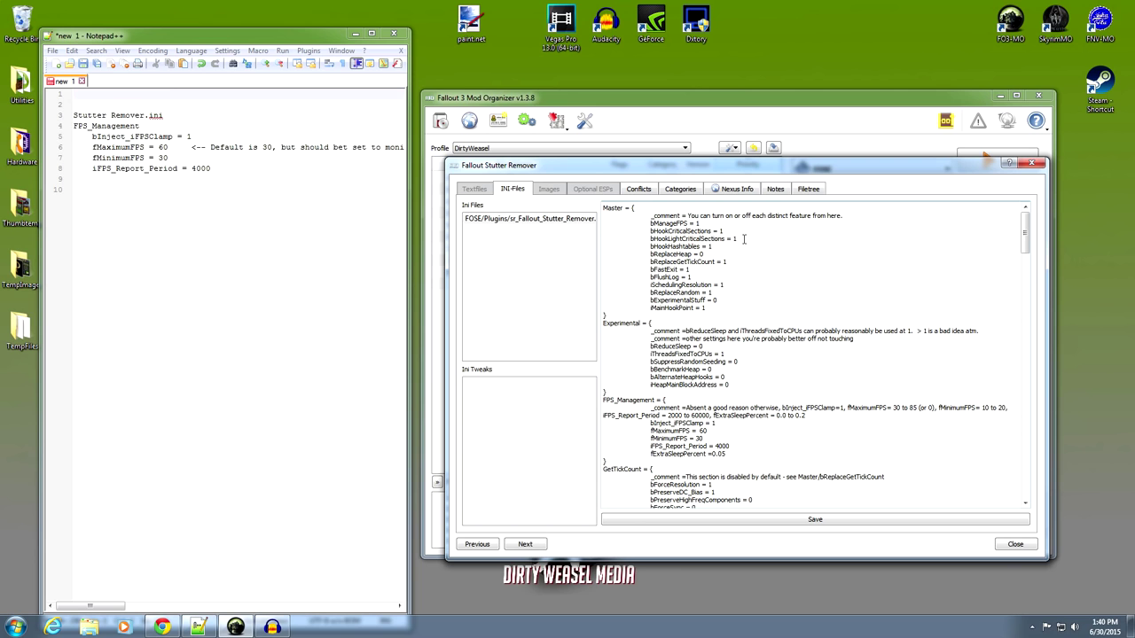
scroll(766, 292, down, 6)
scroll(788, 404, down, 3)
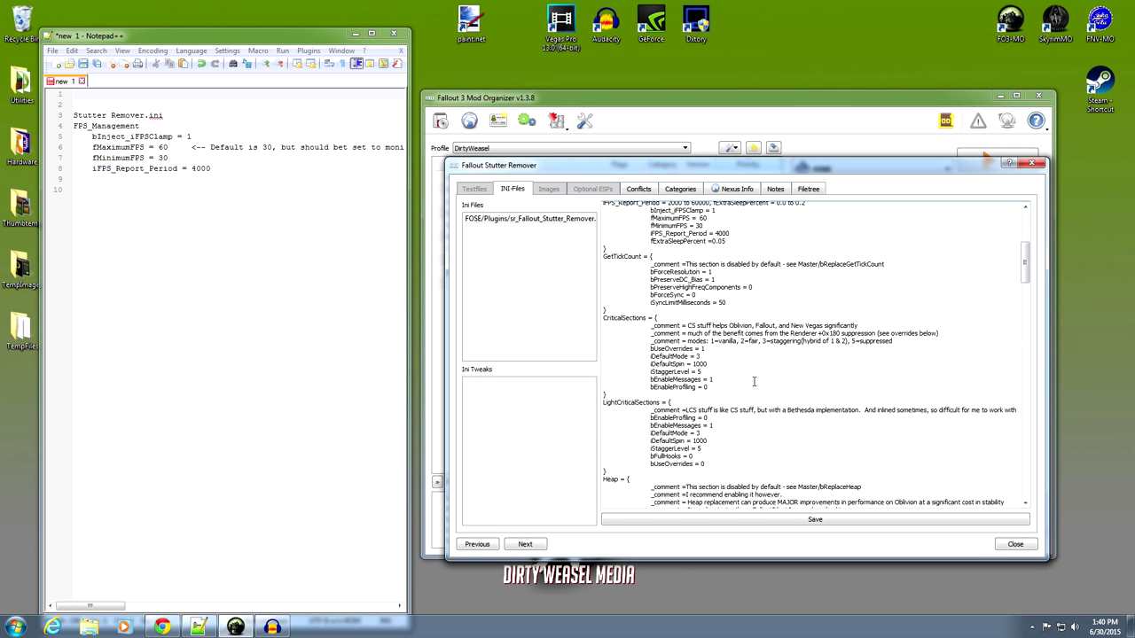
scroll(754, 382, up, 9)
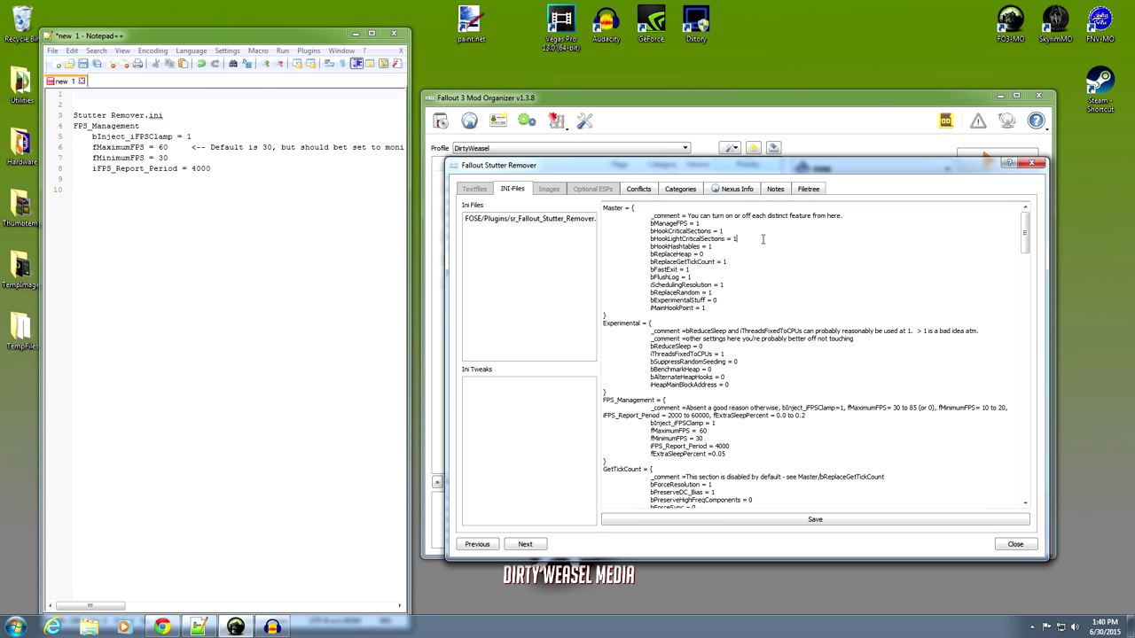
key(BackSpace)
drag(649, 239, 736, 240)
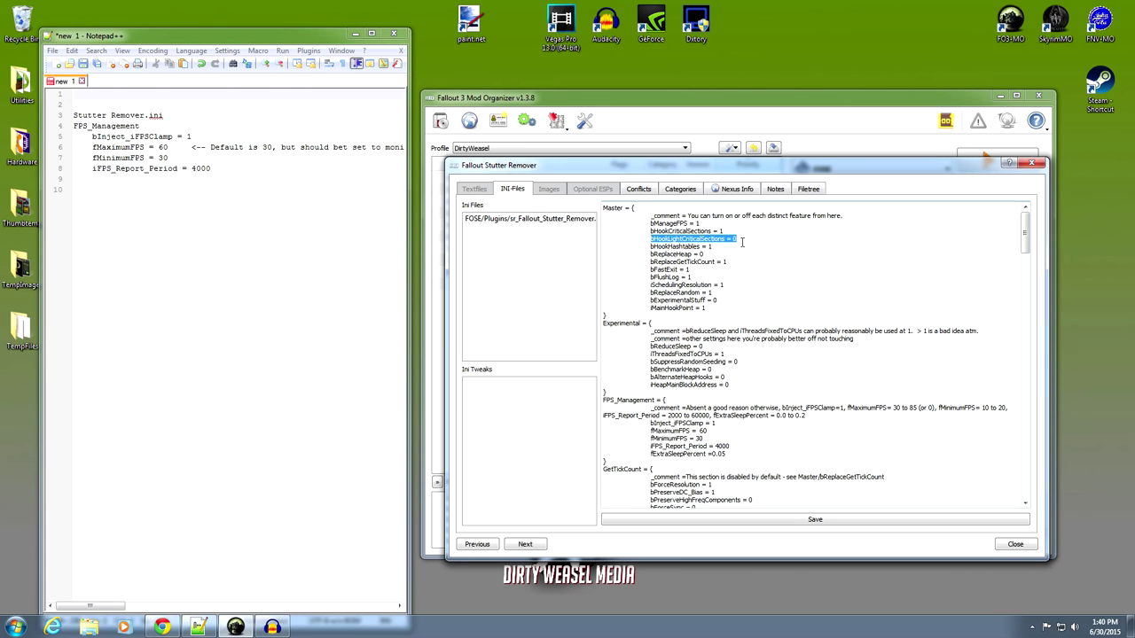
click(742, 242)
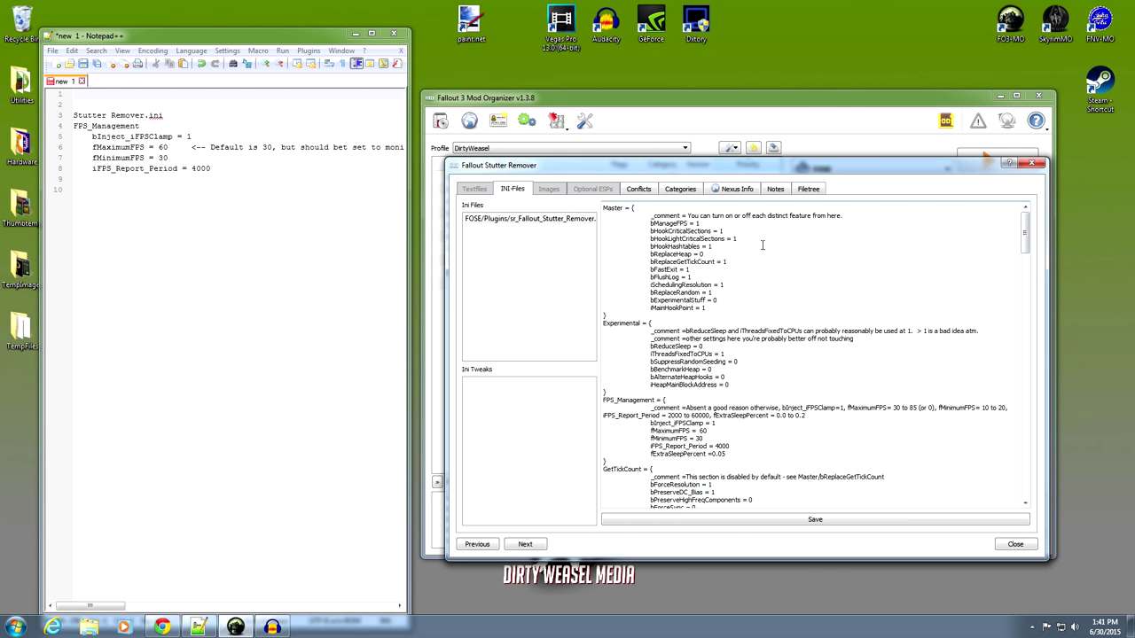
Step: Save the edited Stutter Remover INI, and close the Notepad++ notes and the mod's details, leaving Mod Organizer minimized
click(394, 34)
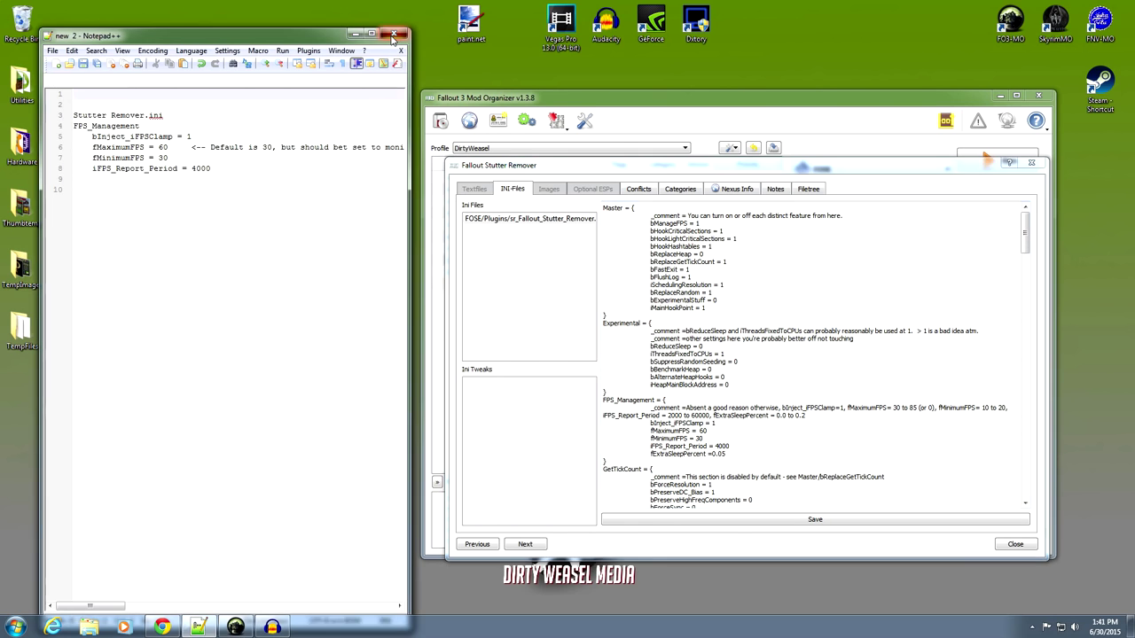
click(795, 520)
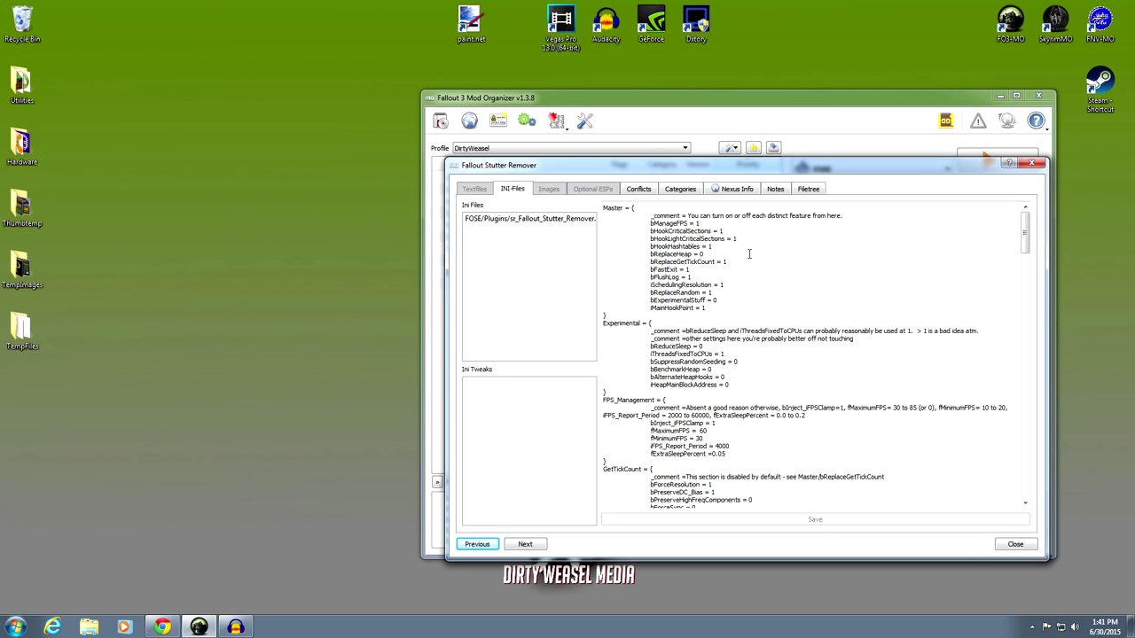
scroll(753, 345, down, 2)
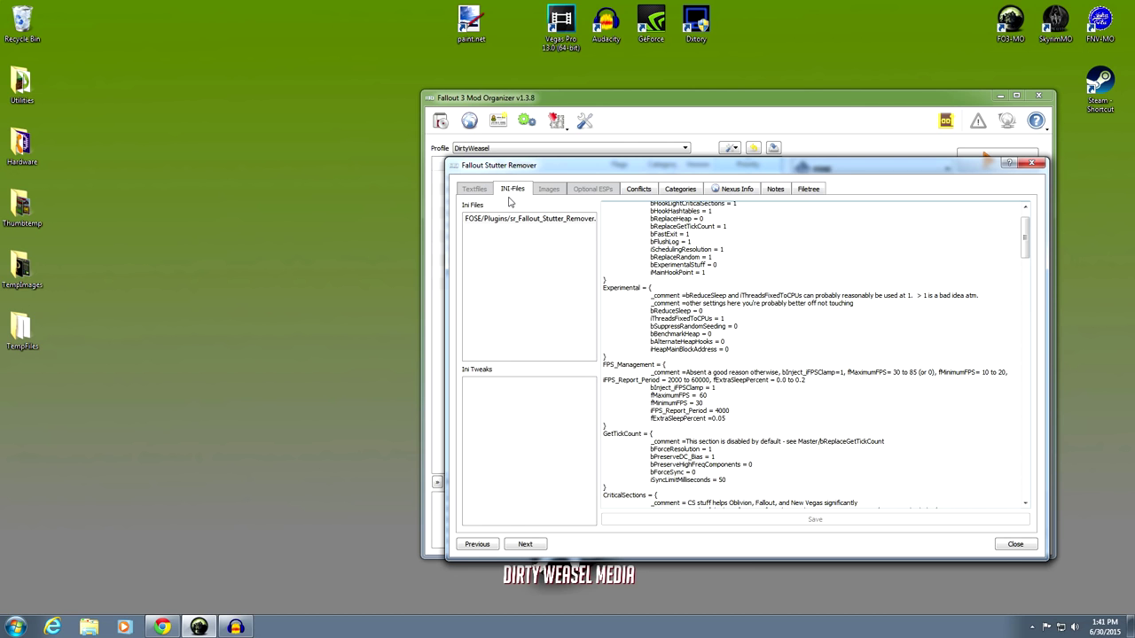
click(1006, 544)
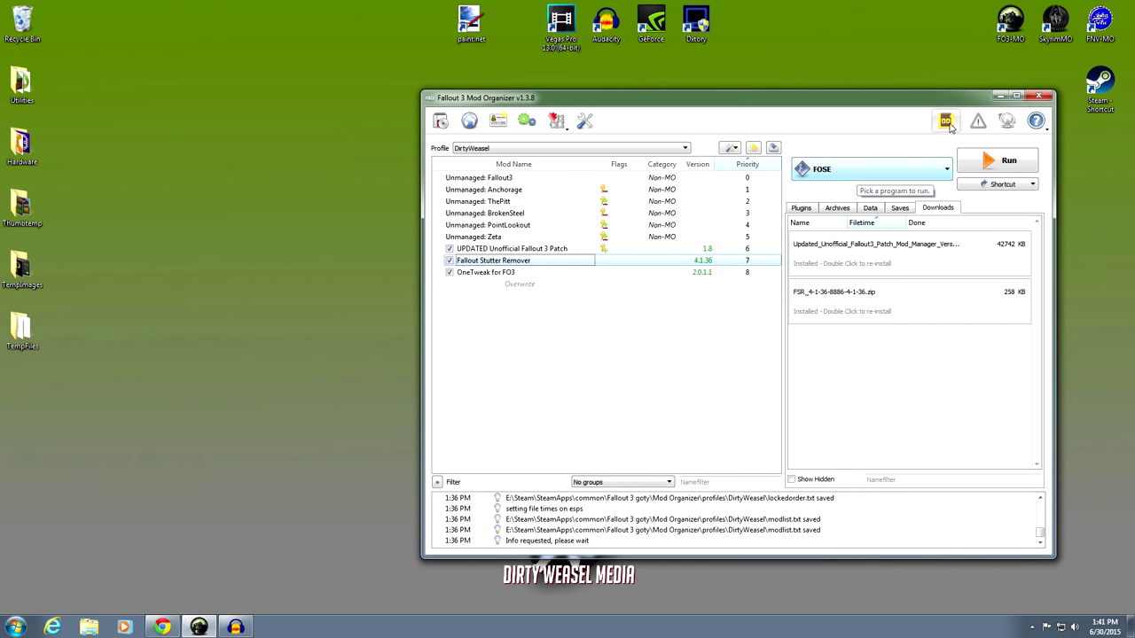
click(997, 97)
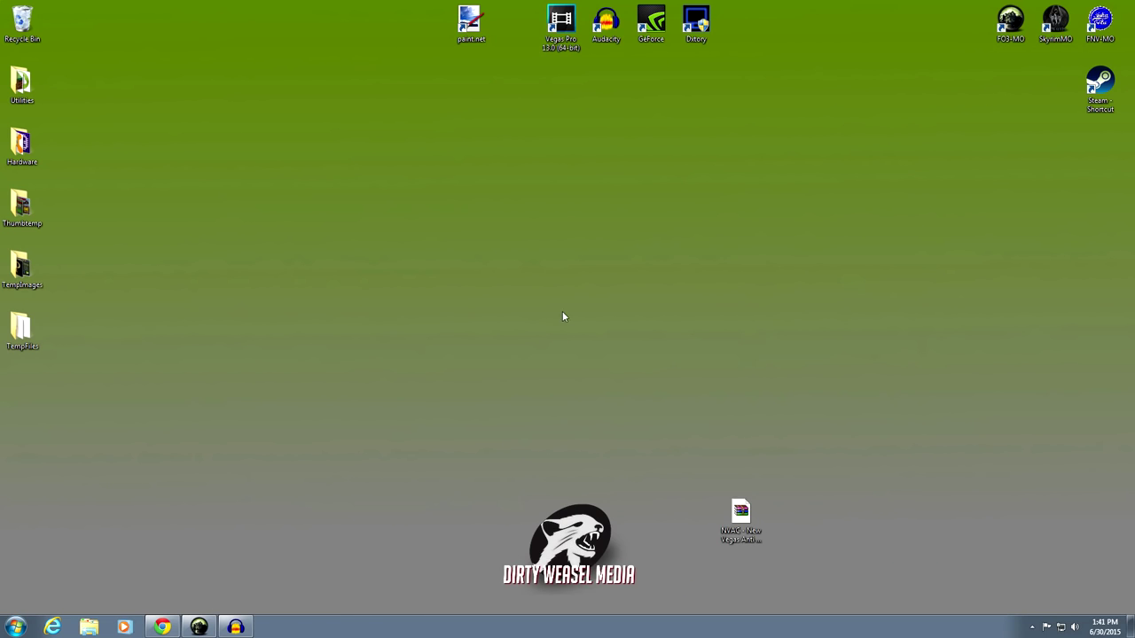
Step: Switch to Chrome and bring up the NVAC - New Vegas Anti Crash page on Nexus Mods
click(213, 548)
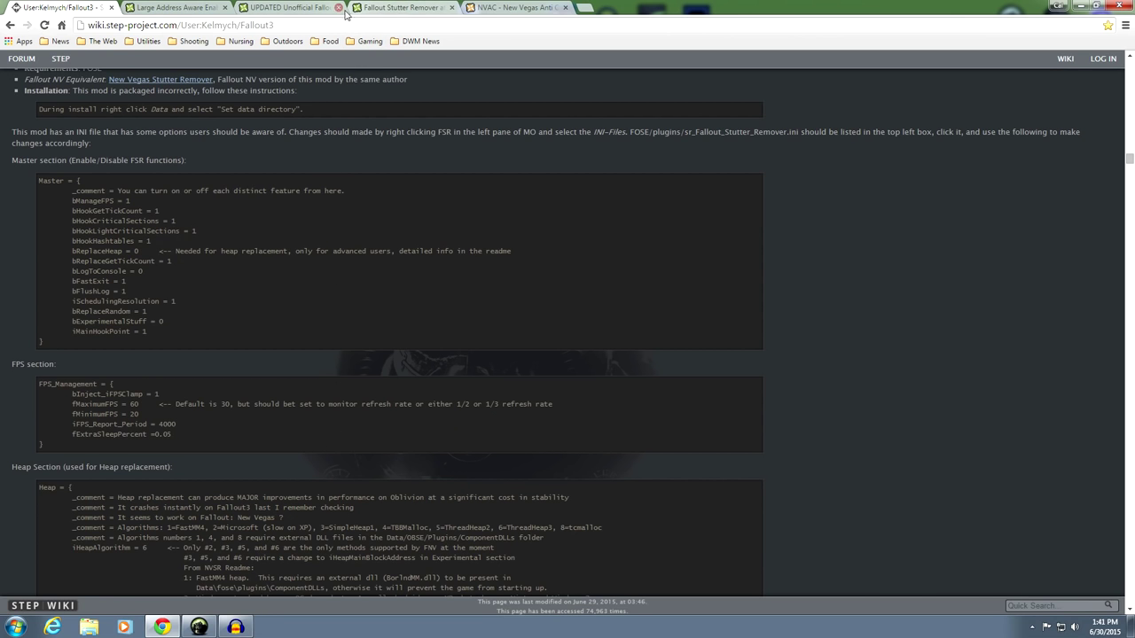
click(477, 9)
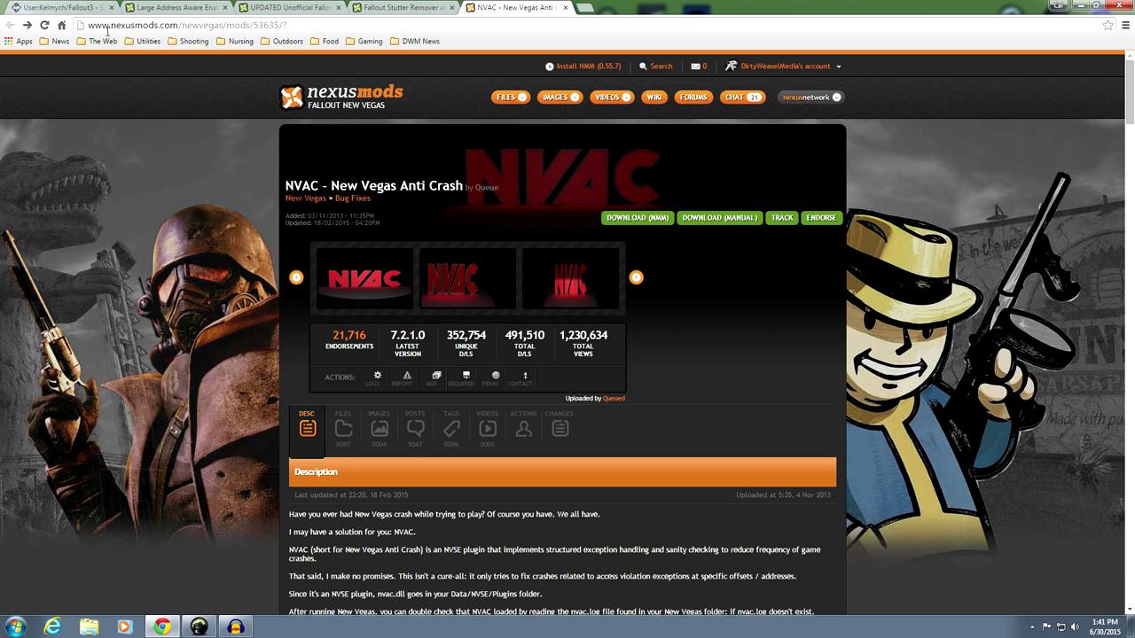
drag(108, 26, 289, 27)
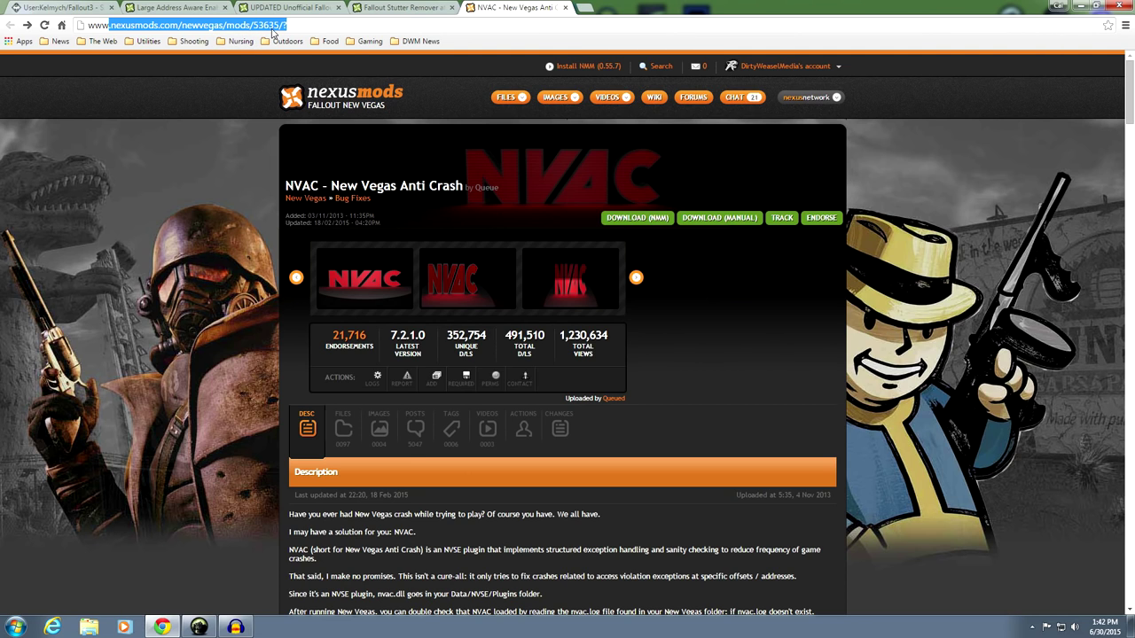
click(253, 157)
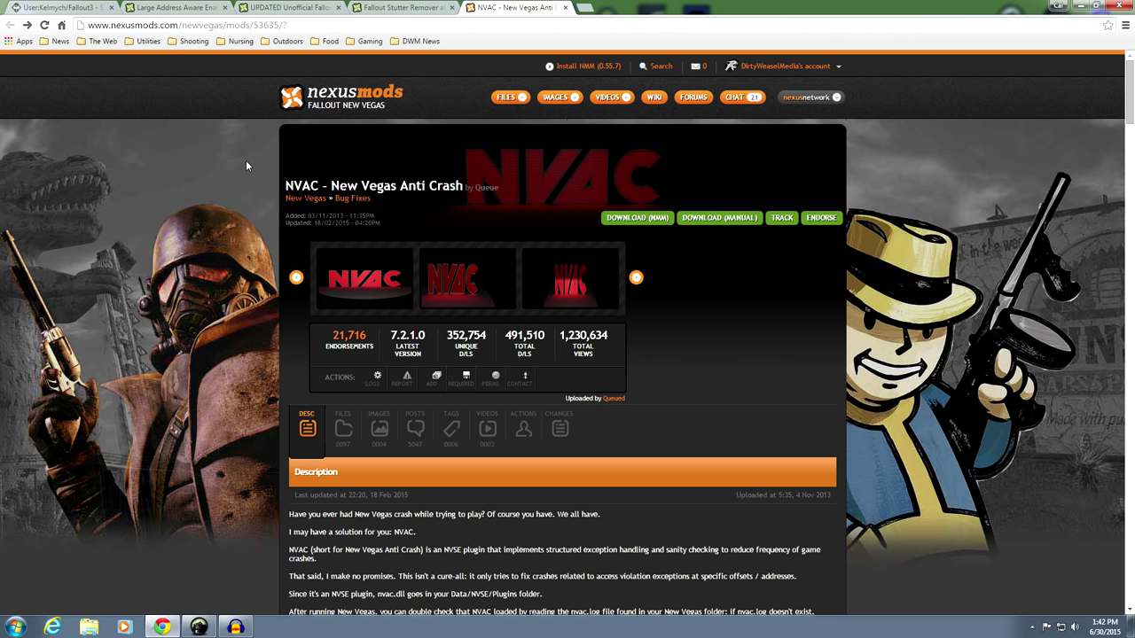
Step: Read through the NVAC description and open the mod's file list to locate the main file's manual download
scroll(247, 200, down, 3)
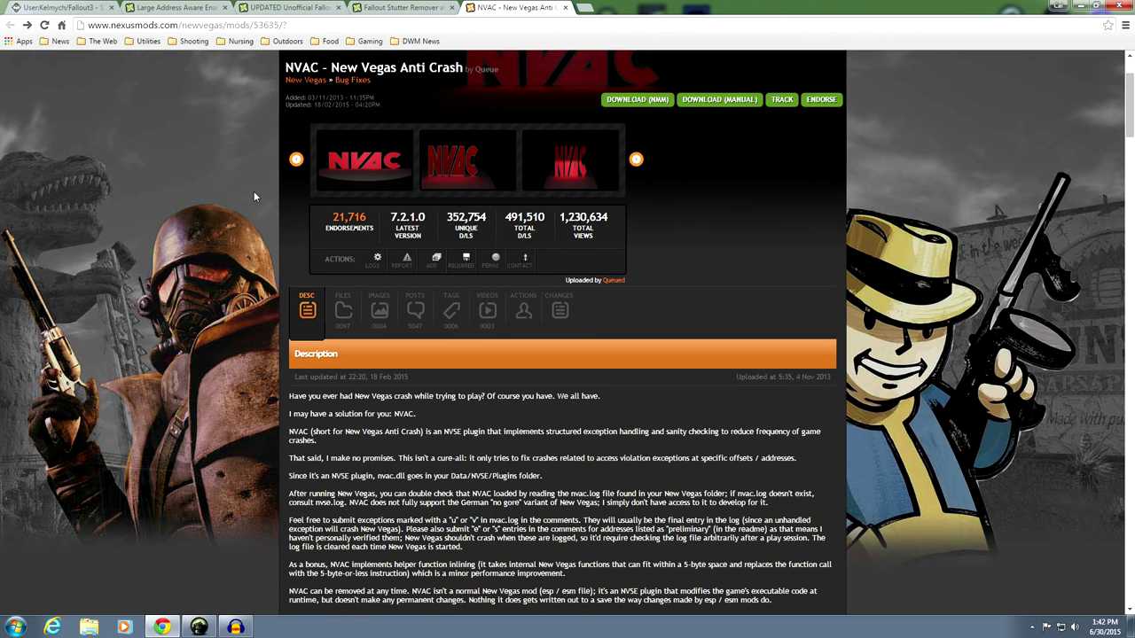
scroll(248, 213, down, 3)
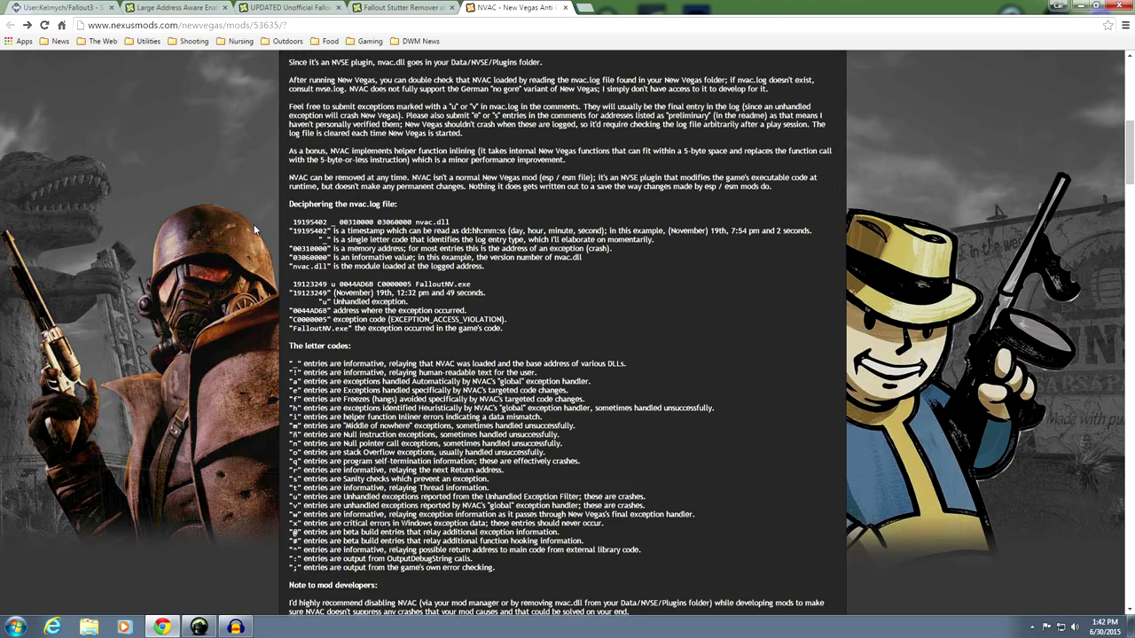
scroll(255, 231, down, 3)
scroll(259, 231, up, 3)
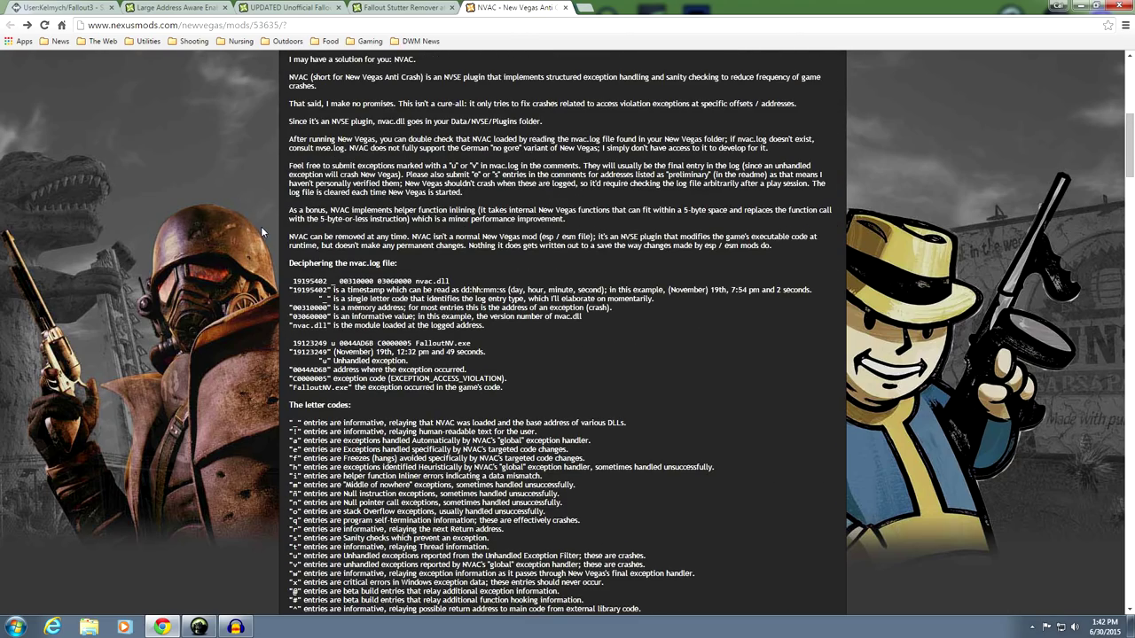
scroll(262, 233, down, 2)
scroll(262, 232, up, 5)
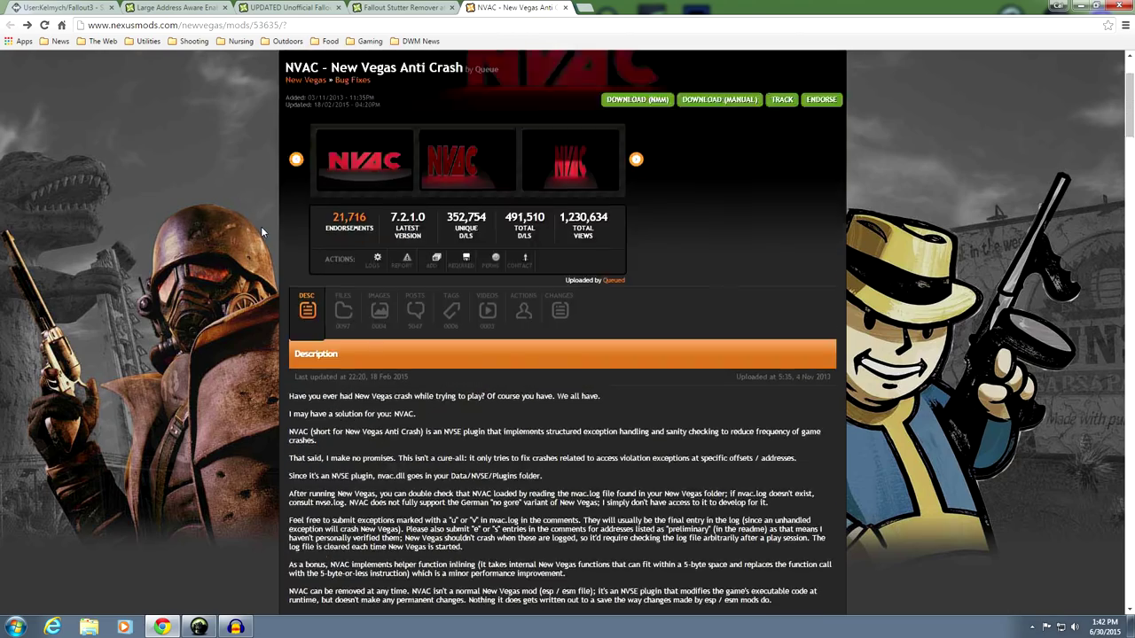
scroll(239, 269, up, 2)
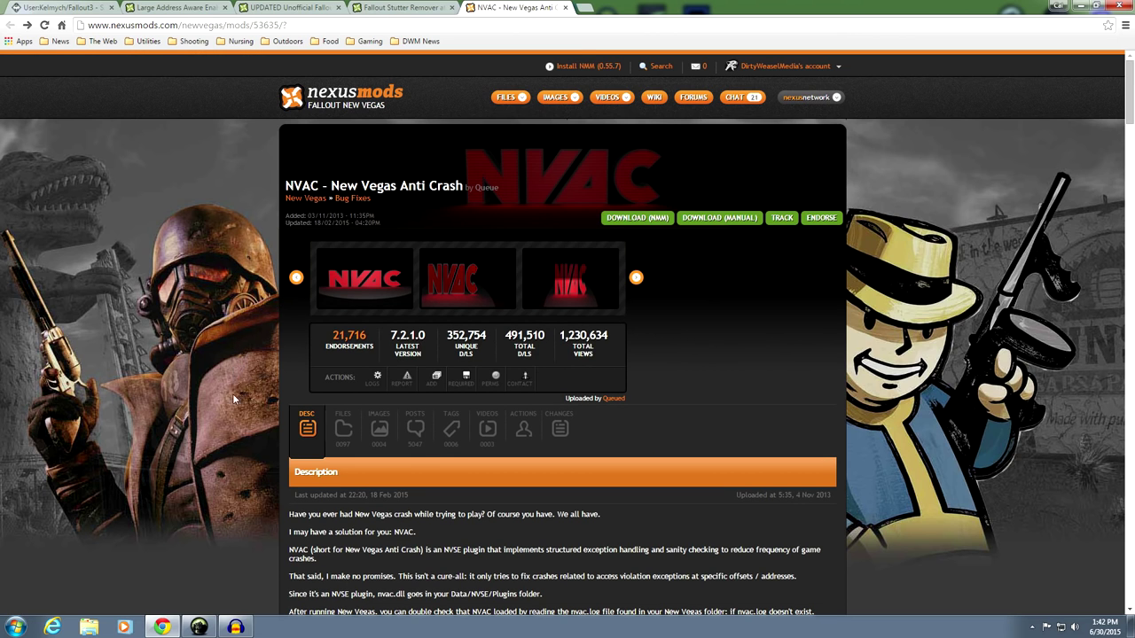
click(344, 435)
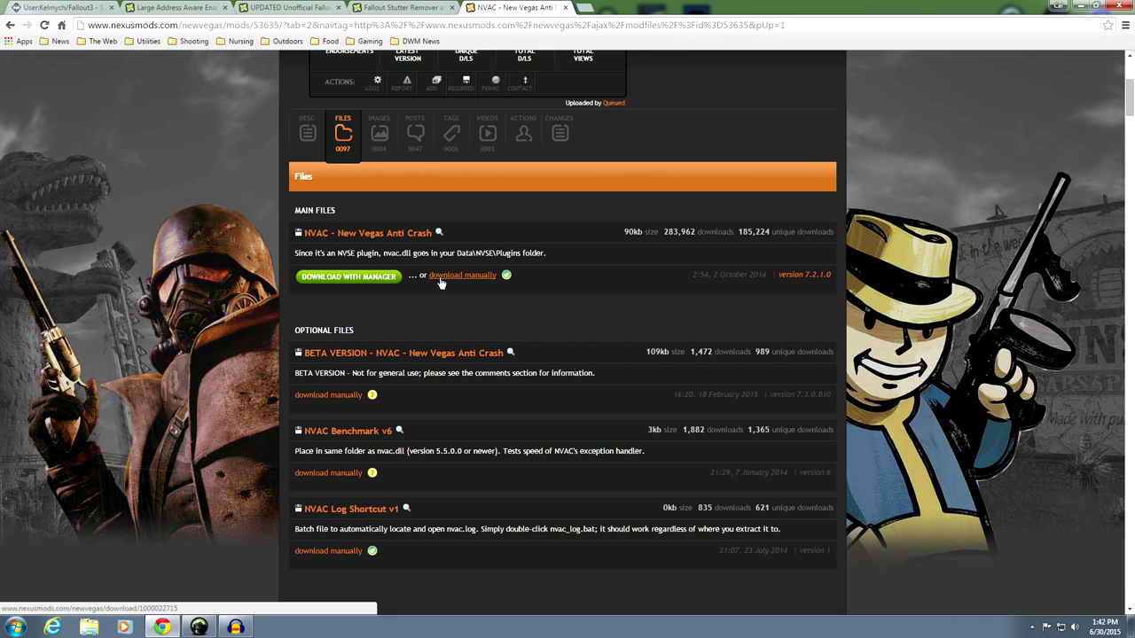
Step: Minimize Chrome, move the NVAC zip archive to the upper middle of the desktop, and open Windows Explorer
click(1081, 7)
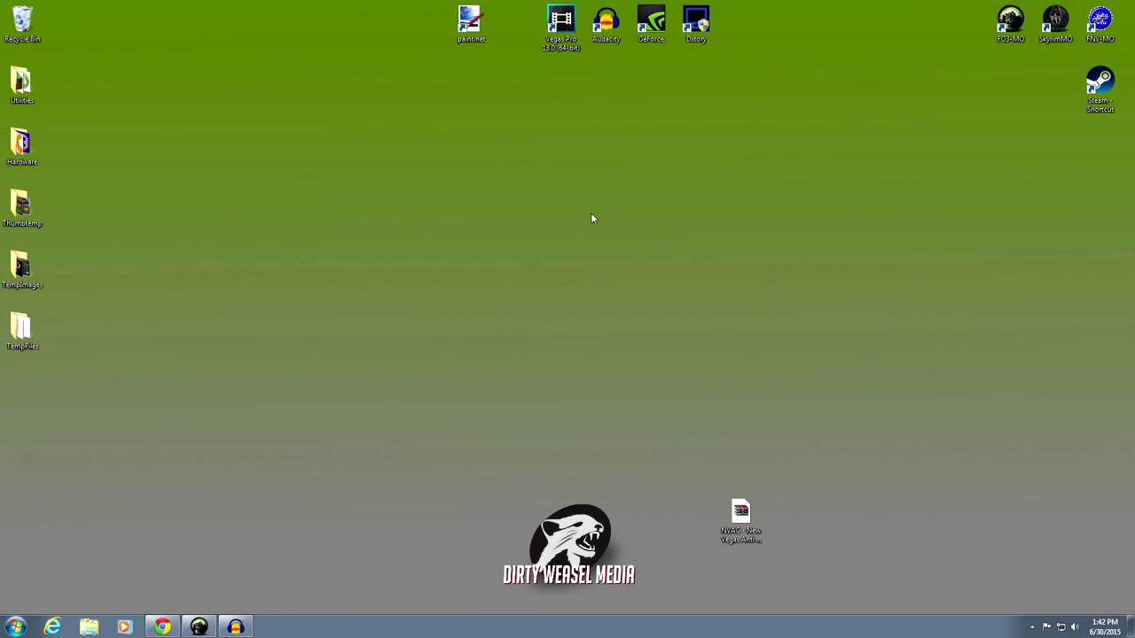
drag(740, 513, 602, 242)
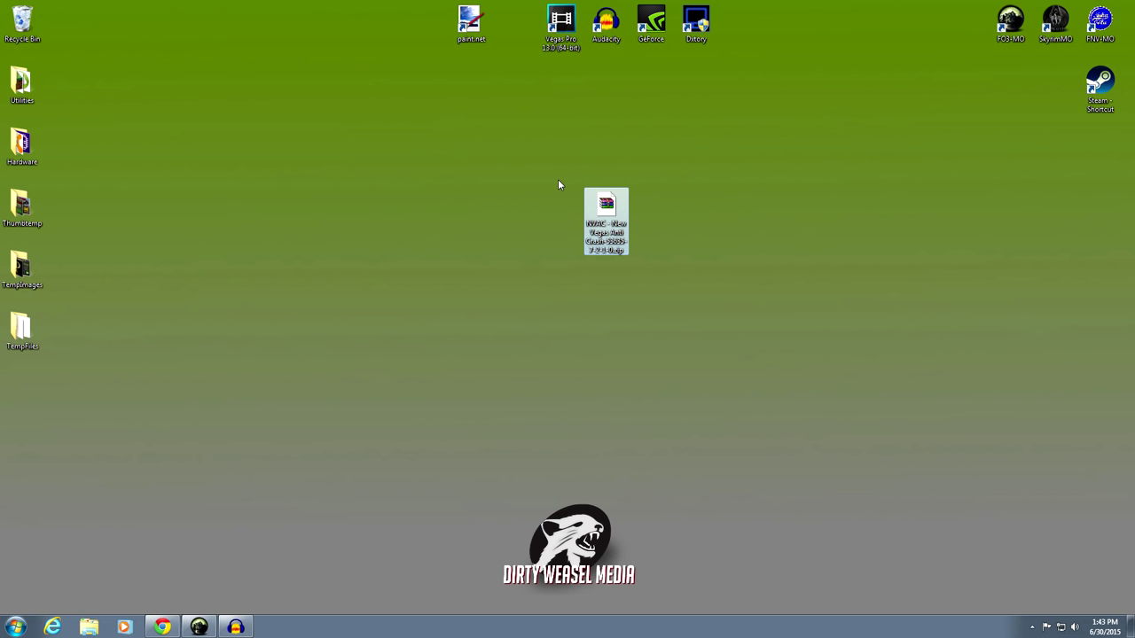
click(90, 628)
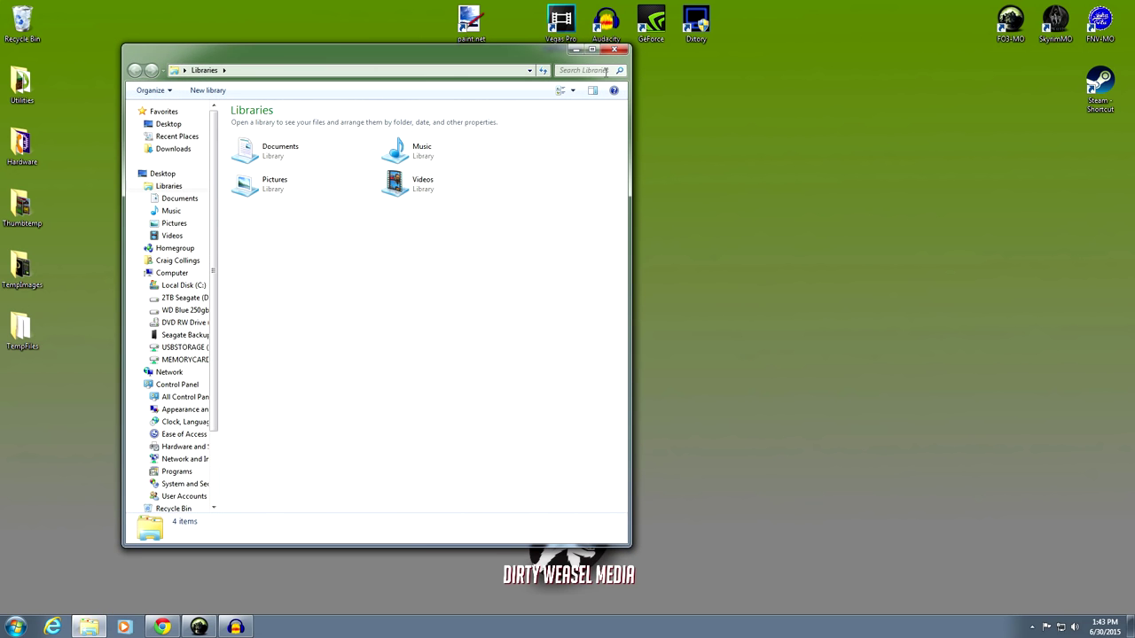
Step: Switch to Mod Organizer and check the download directory among the advanced general settings, leaving the settings without saving
click(611, 53)
click(199, 628)
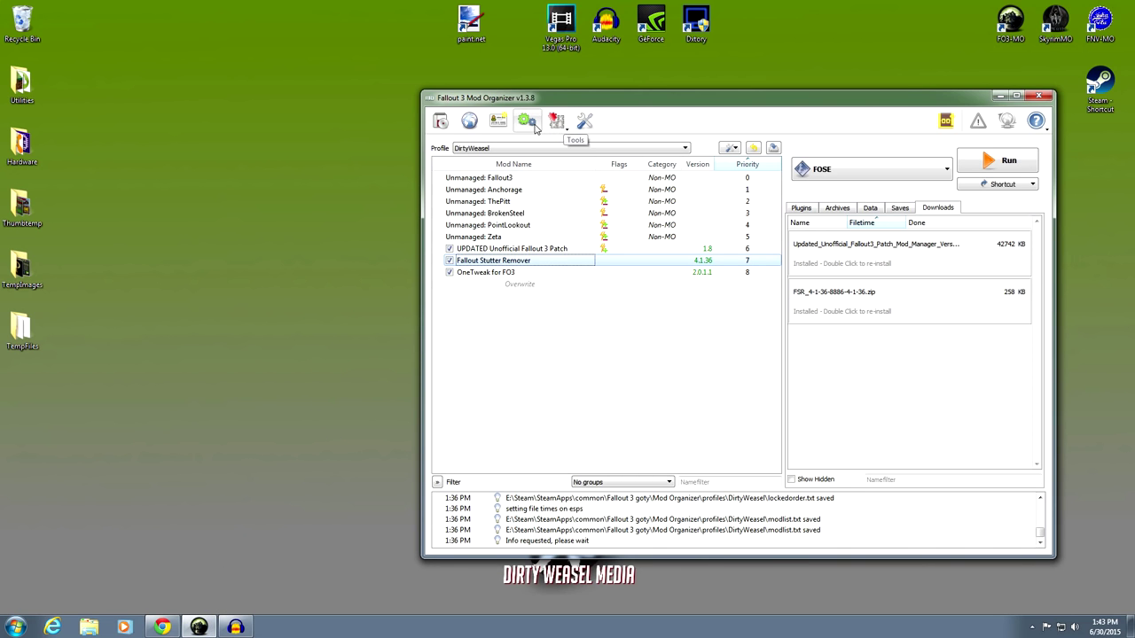
click(535, 128)
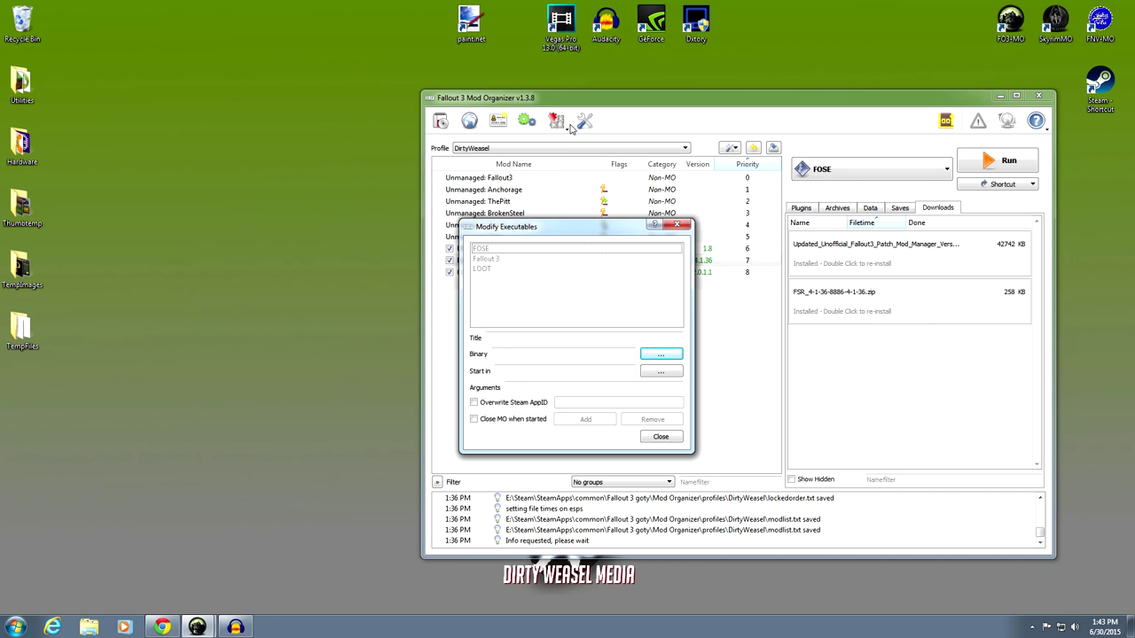
click(660, 436)
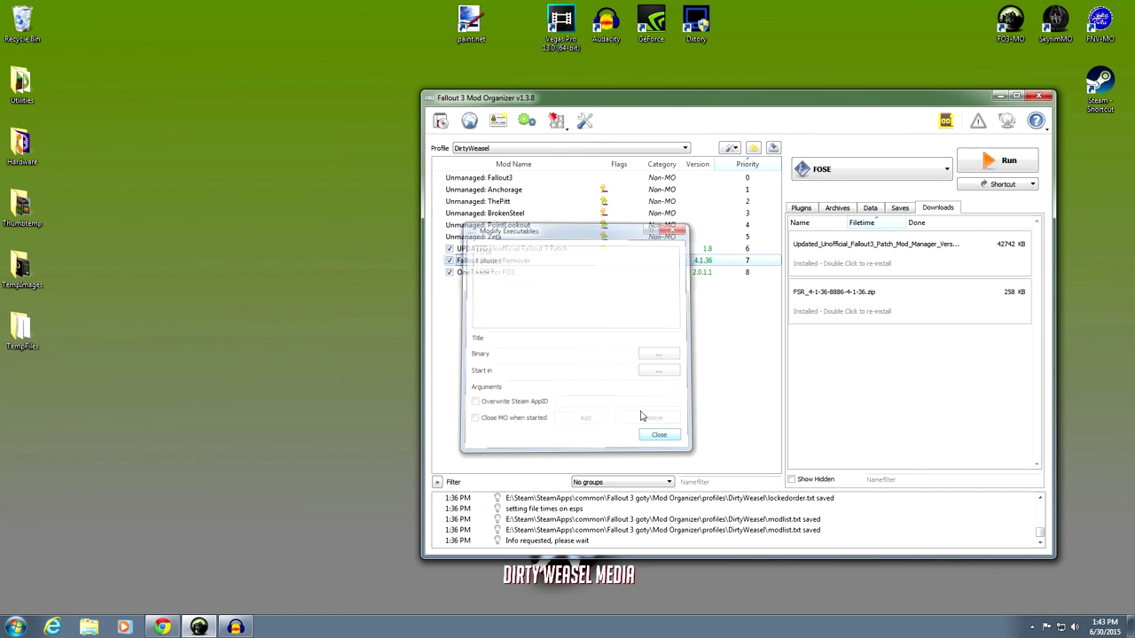
click(584, 121)
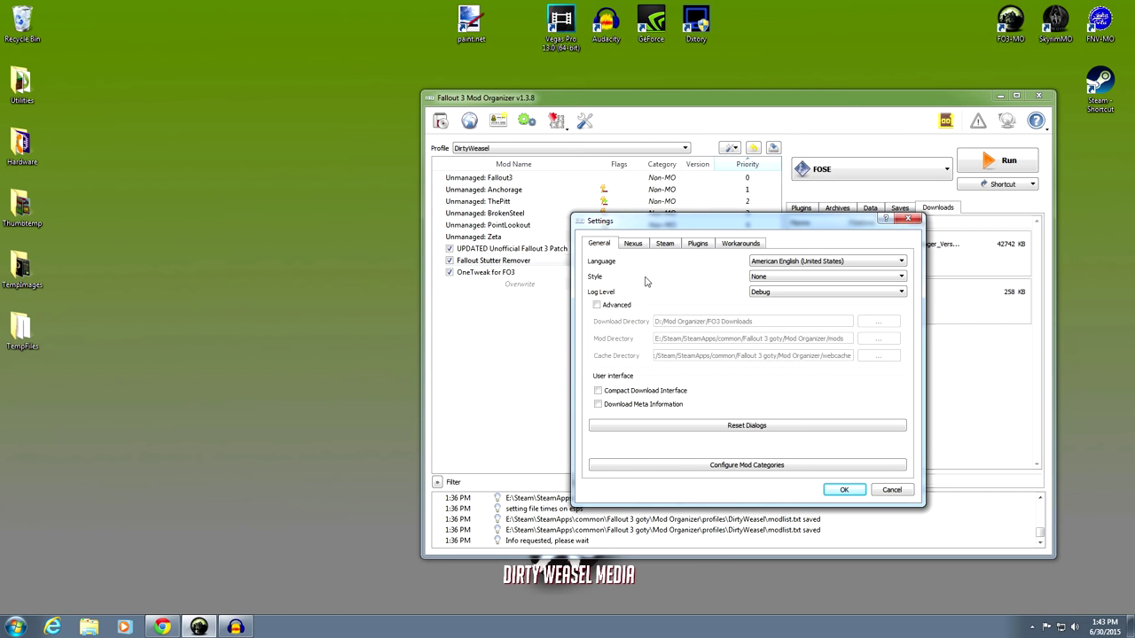
click(597, 305)
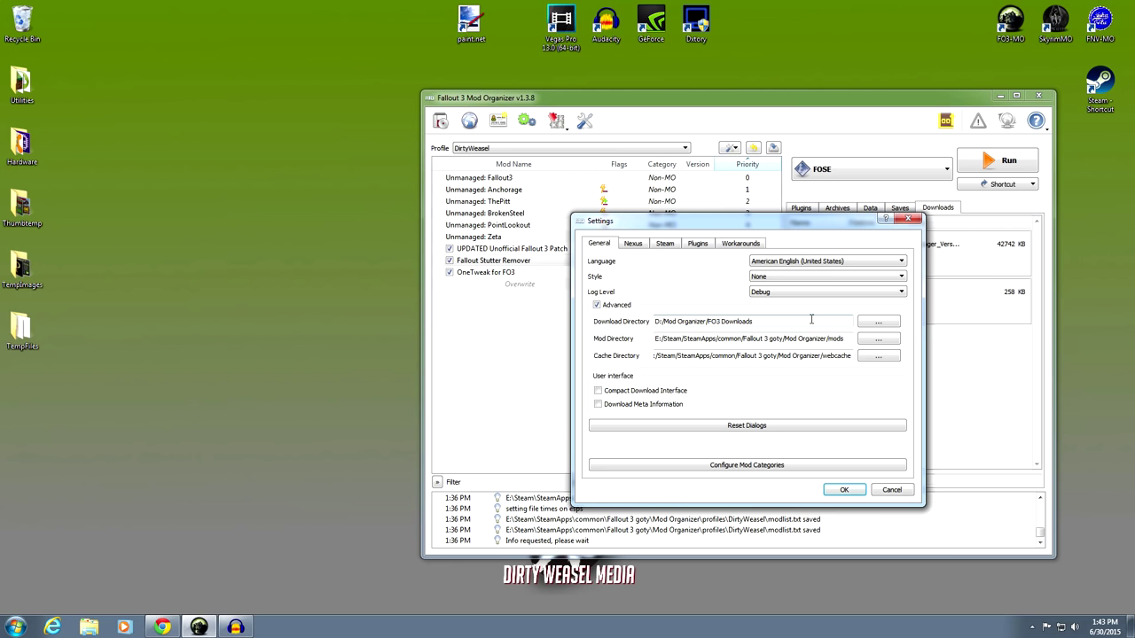
click(598, 306)
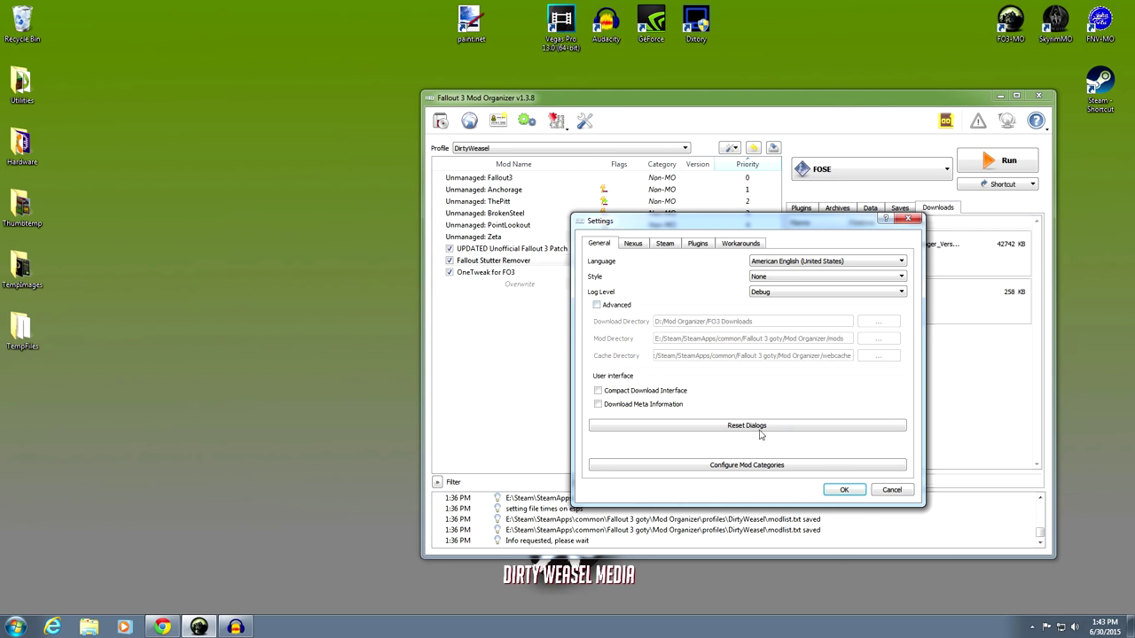
click(892, 490)
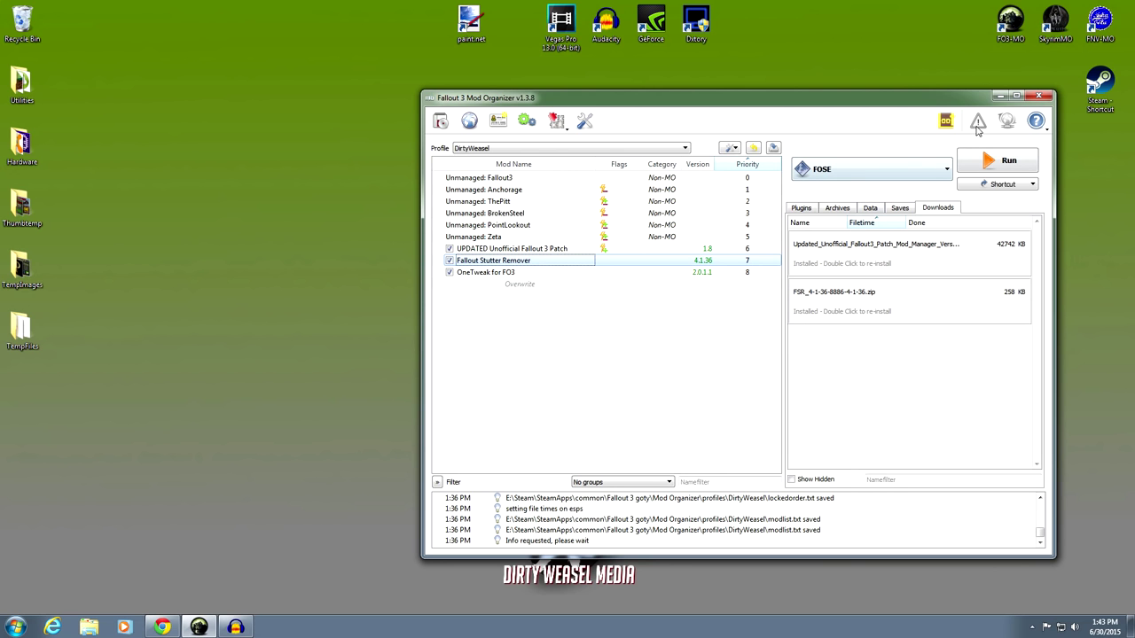
Step: Switch back to Windows Explorer and open the FO3 Downloads folder inside Mod Organizer on the D: drive
click(999, 96)
click(90, 626)
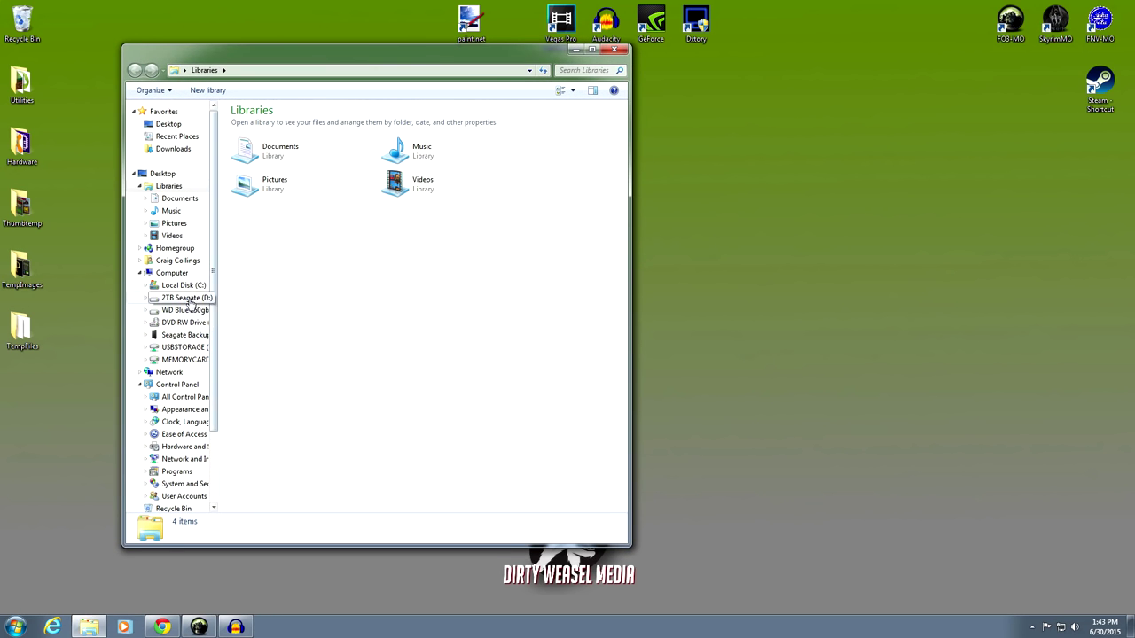
click(182, 310)
double_click(264, 162)
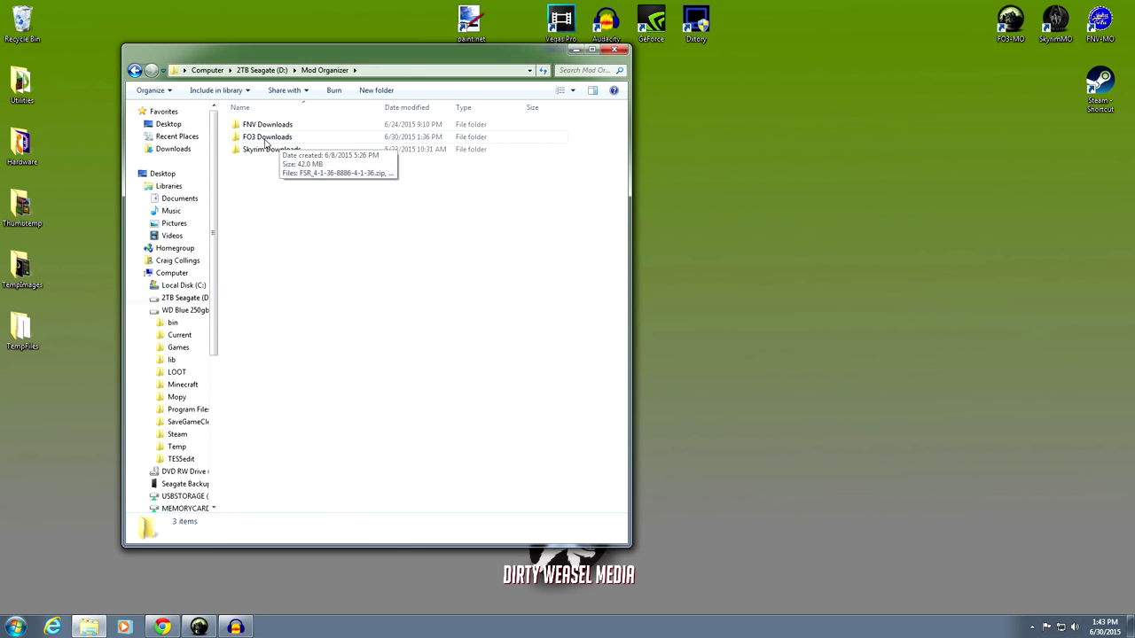
double_click(265, 140)
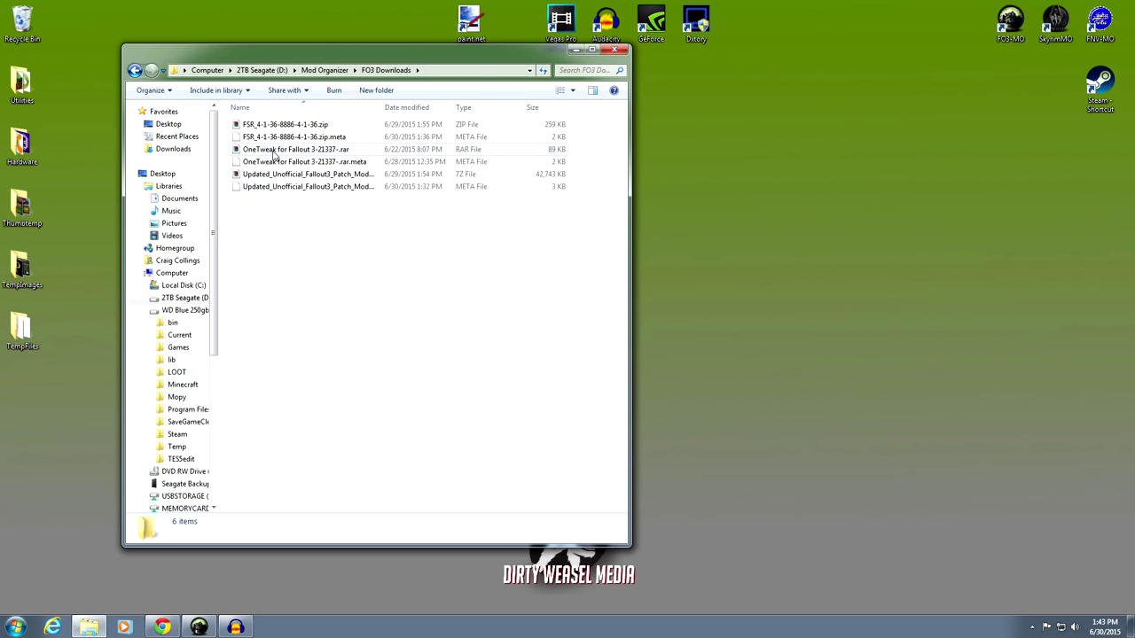
Step: Copy the NVAC zip archive from the desktop into FO3 Downloads, and move the desktop copy to the Recycle Bin
drag(337, 55, 264, 94)
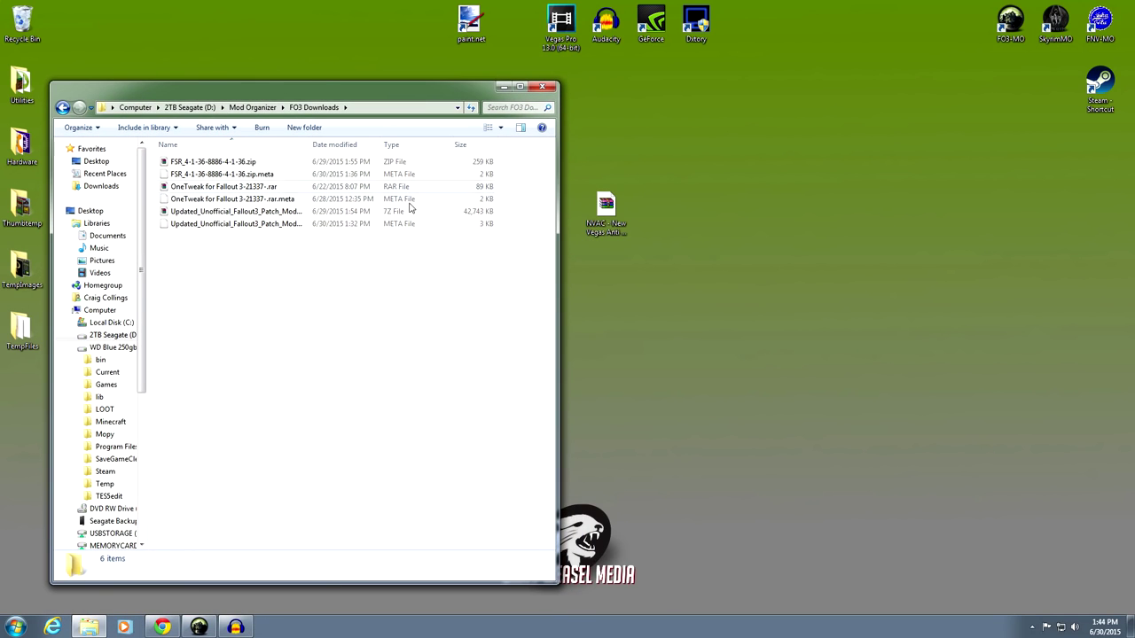
drag(612, 209, 370, 293)
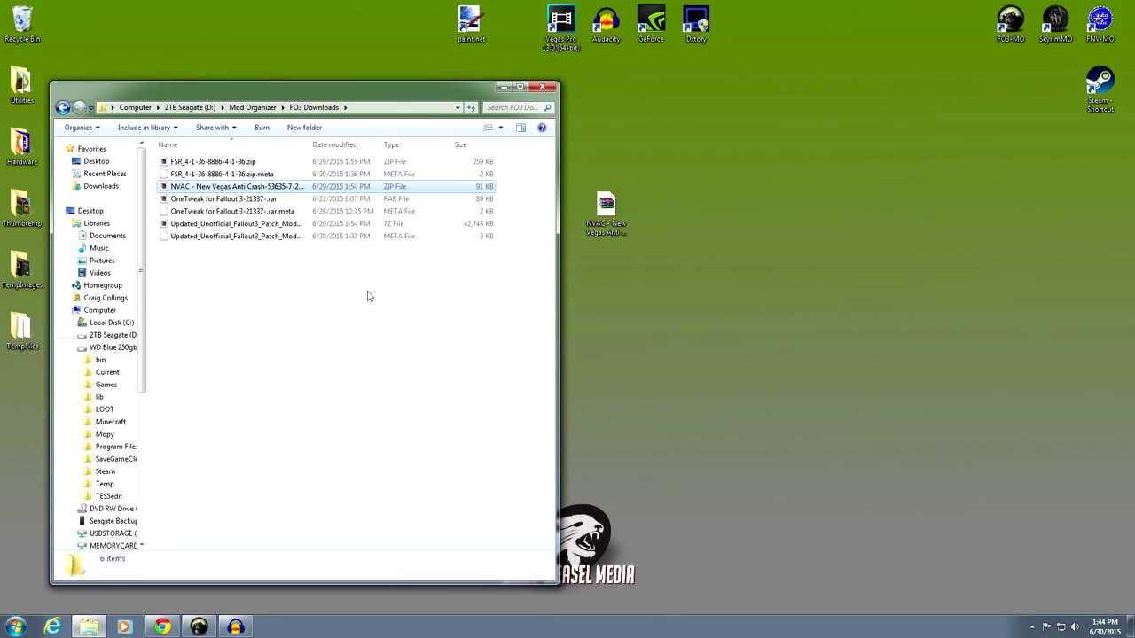
click(538, 88)
drag(605, 208, 27, 21)
Step: Install the downloaded NVAC archive in a widened Mod Organizer window, and enable the mod directly above OneTweak for FO3
click(198, 627)
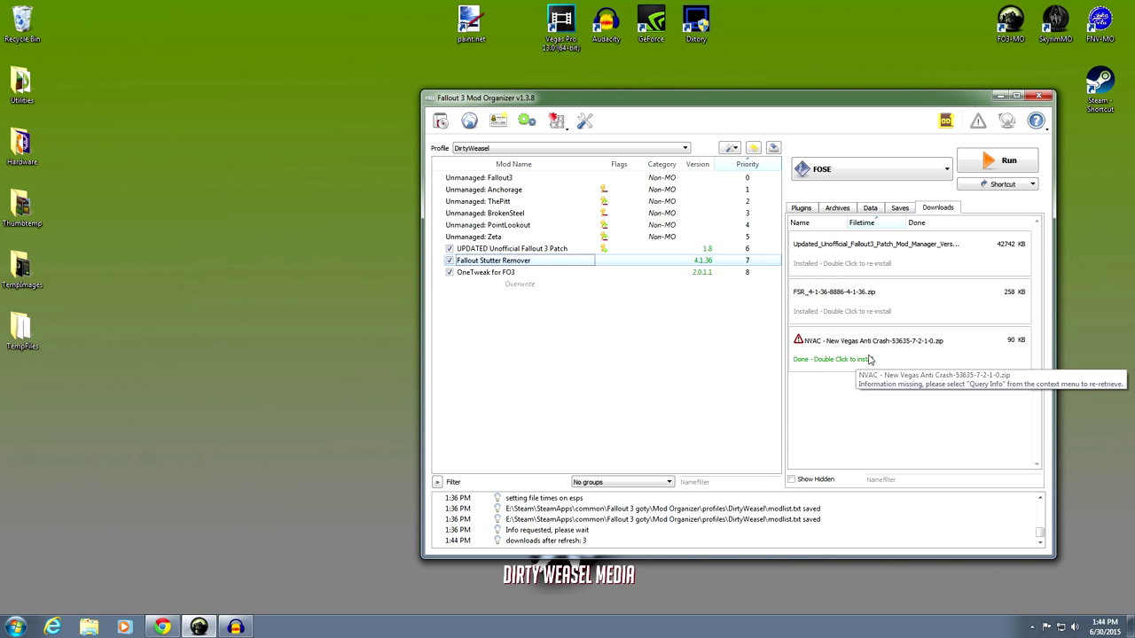
drag(422, 331, 131, 333)
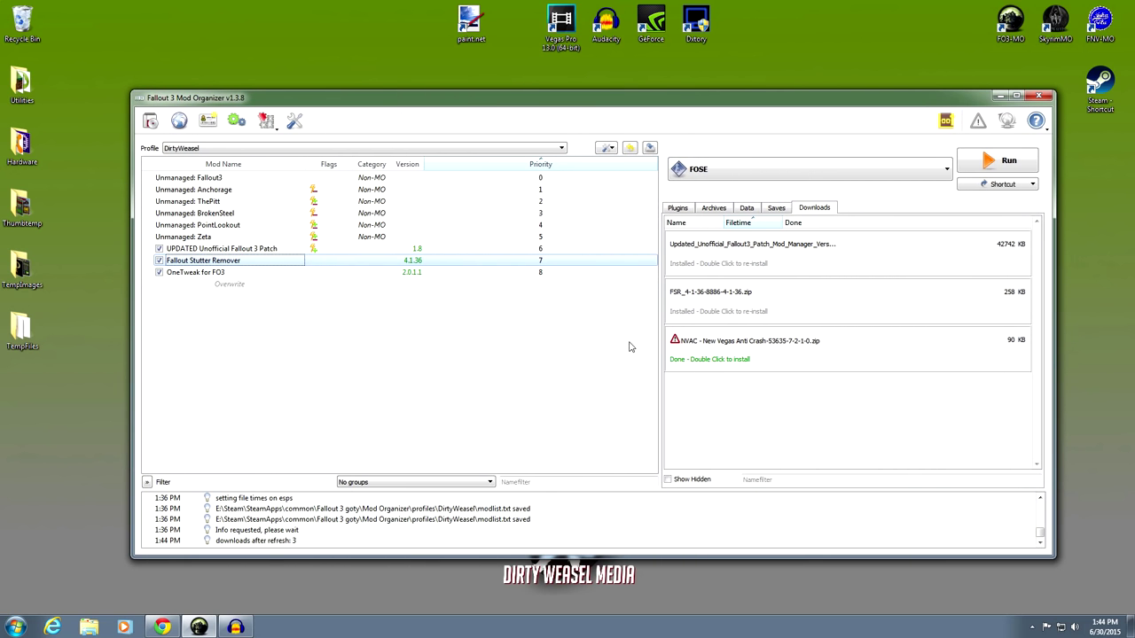
double_click(761, 346)
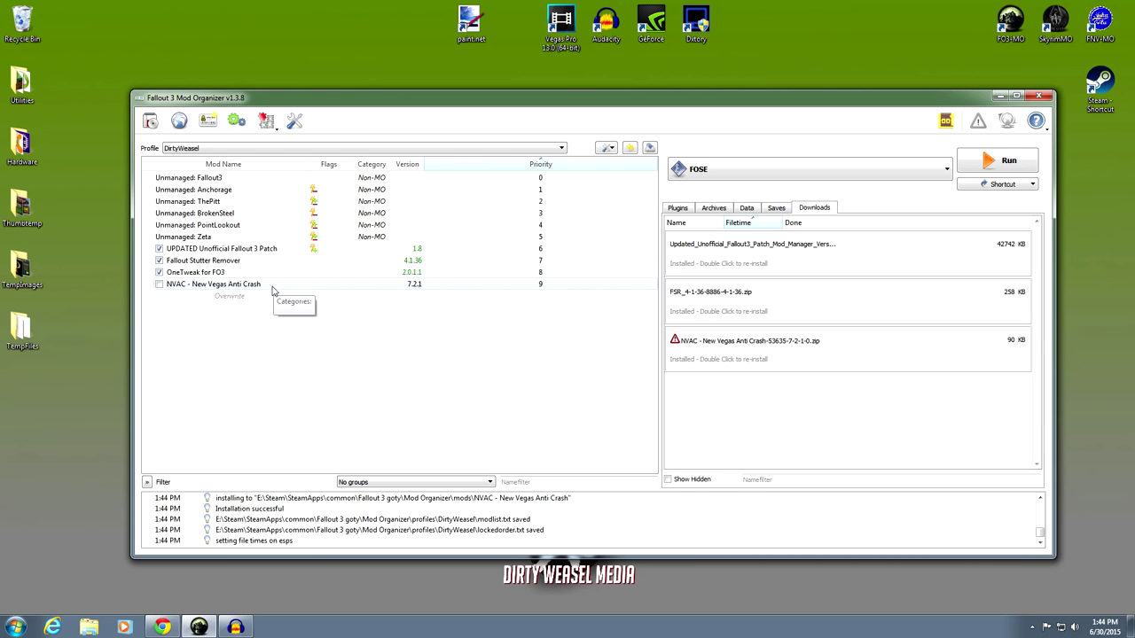
click(159, 284)
drag(191, 285, 173, 267)
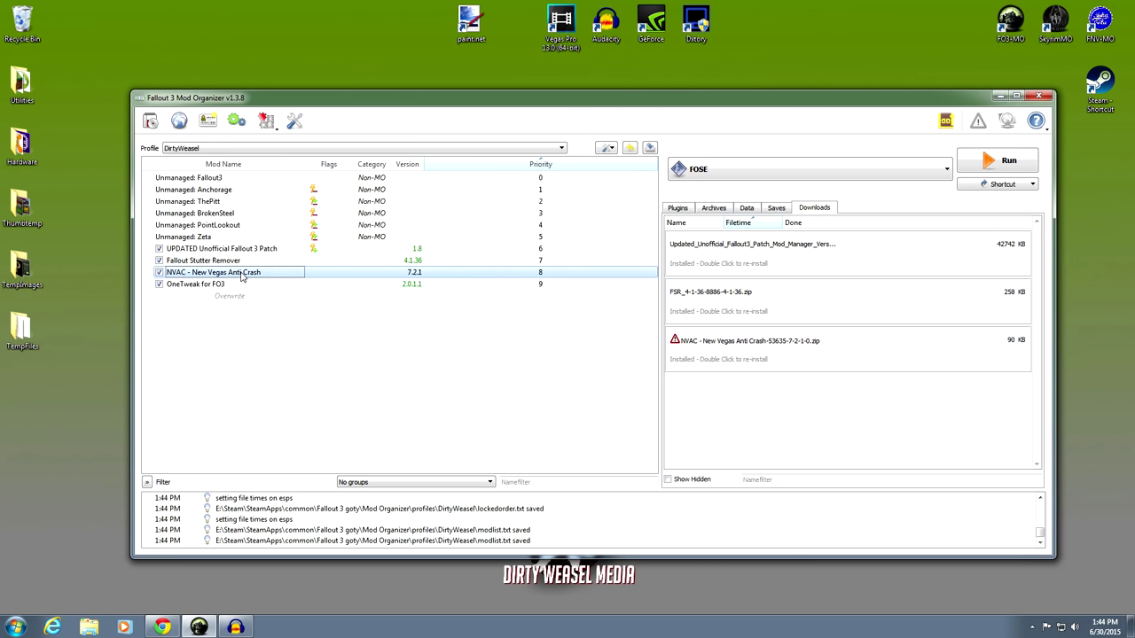
Step: Rename the NVSE folder in the NVAC mod's file tree to FOSE
double_click(241, 277)
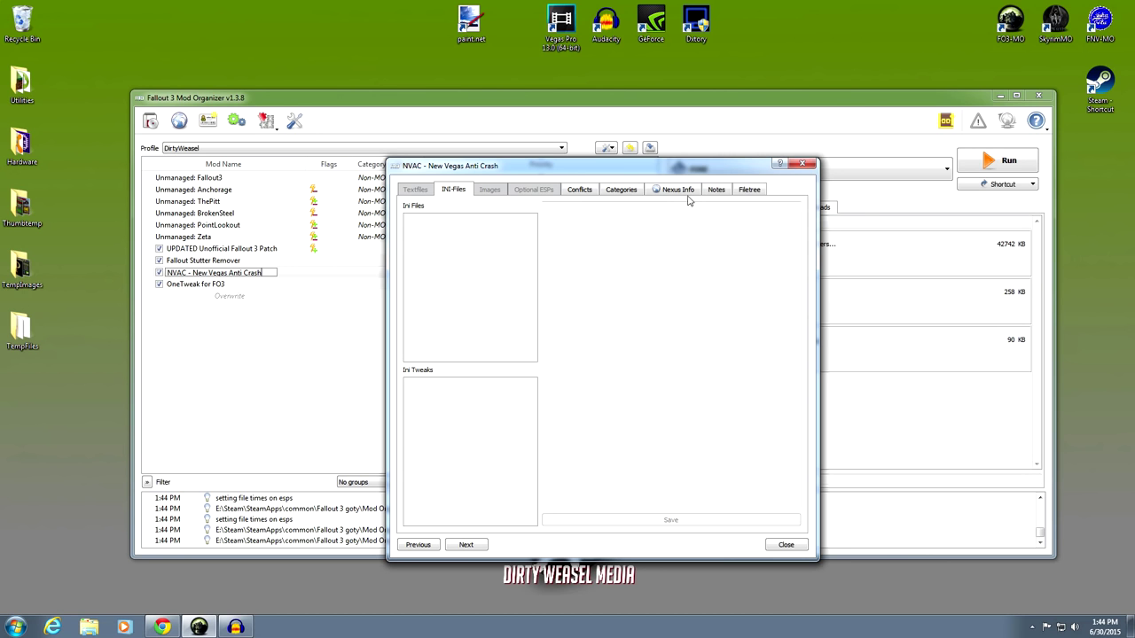
click(747, 195)
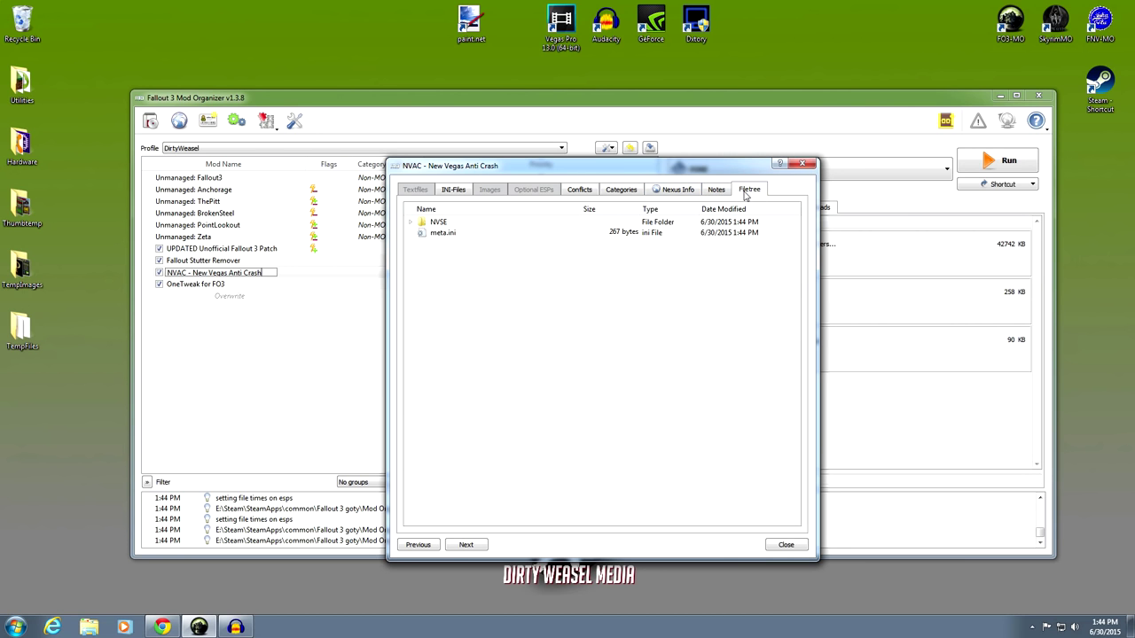
click(450, 225)
right_click(450, 224)
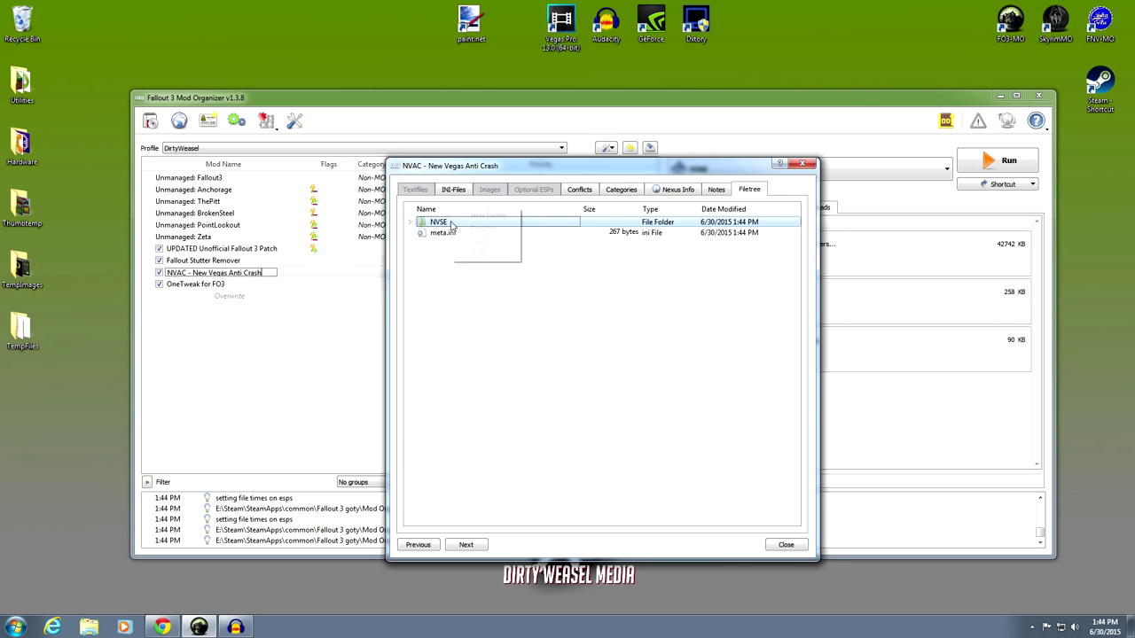
click(462, 230)
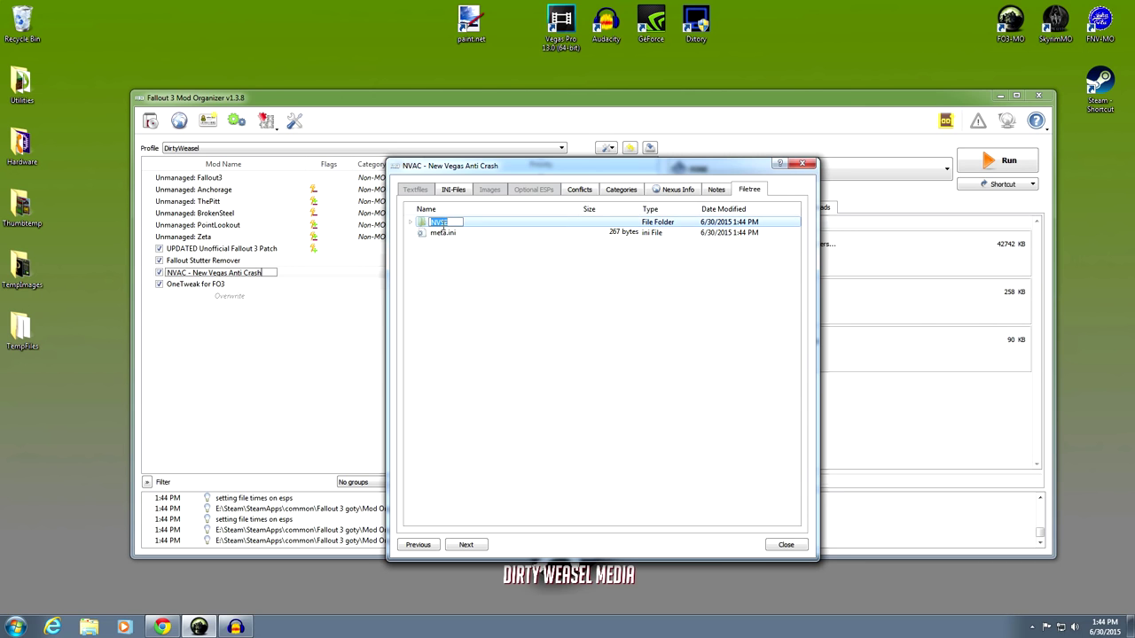
click(444, 222)
key(BackSpace)
key(BackSpace)
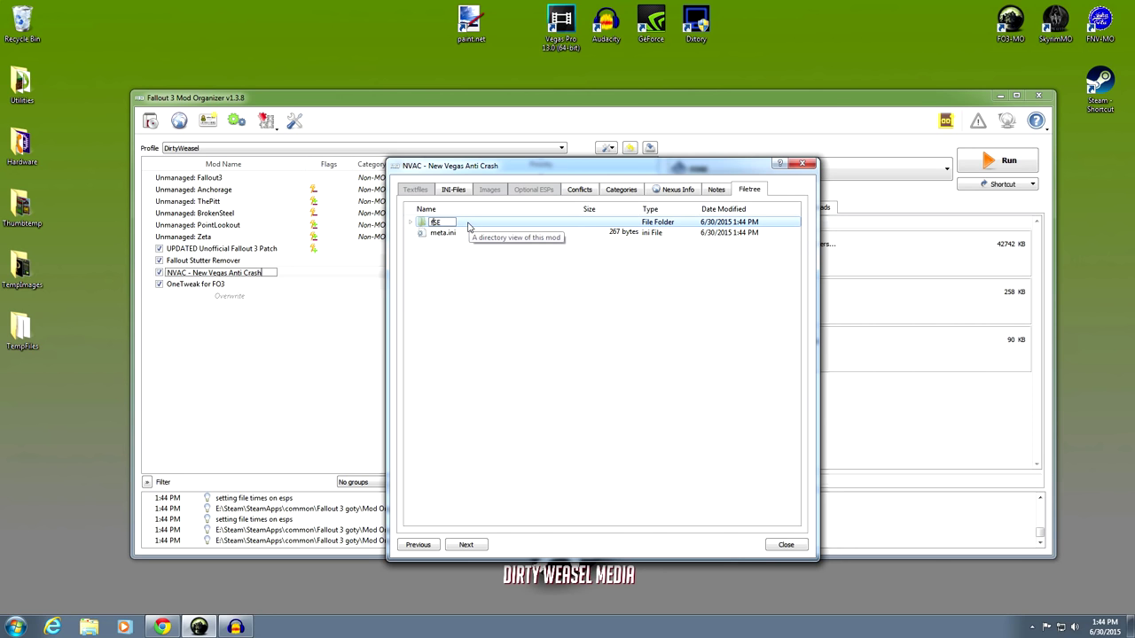
text(FO)
key(Return)
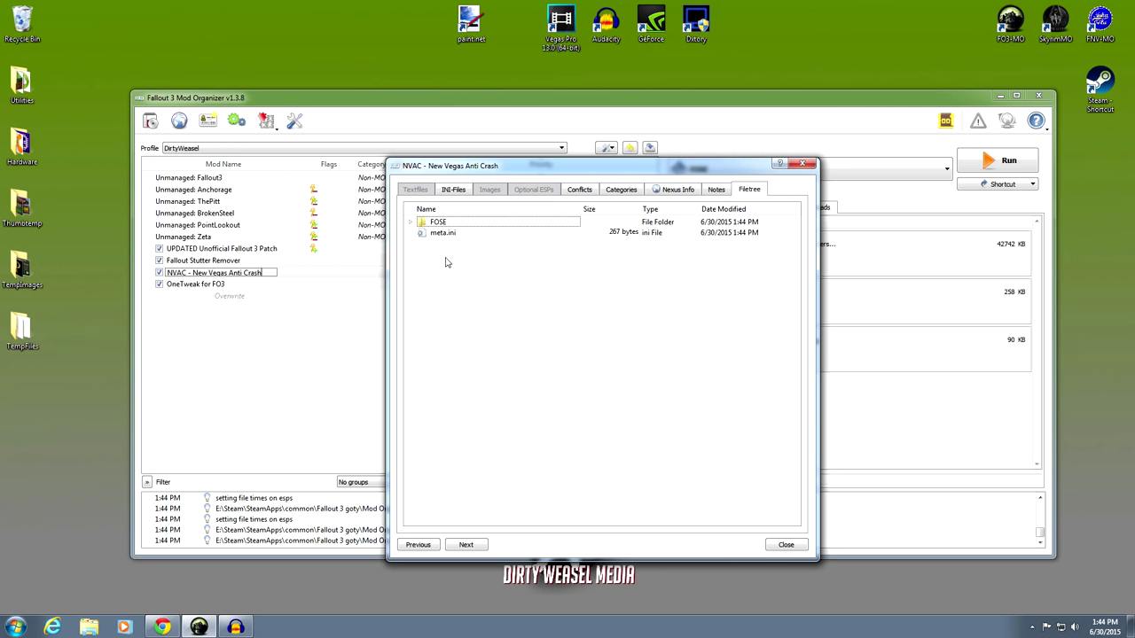
Step: Check the contents of the FOSE folder and its Plugins subfolder, and close the NVAC mod's details
click(409, 223)
click(422, 233)
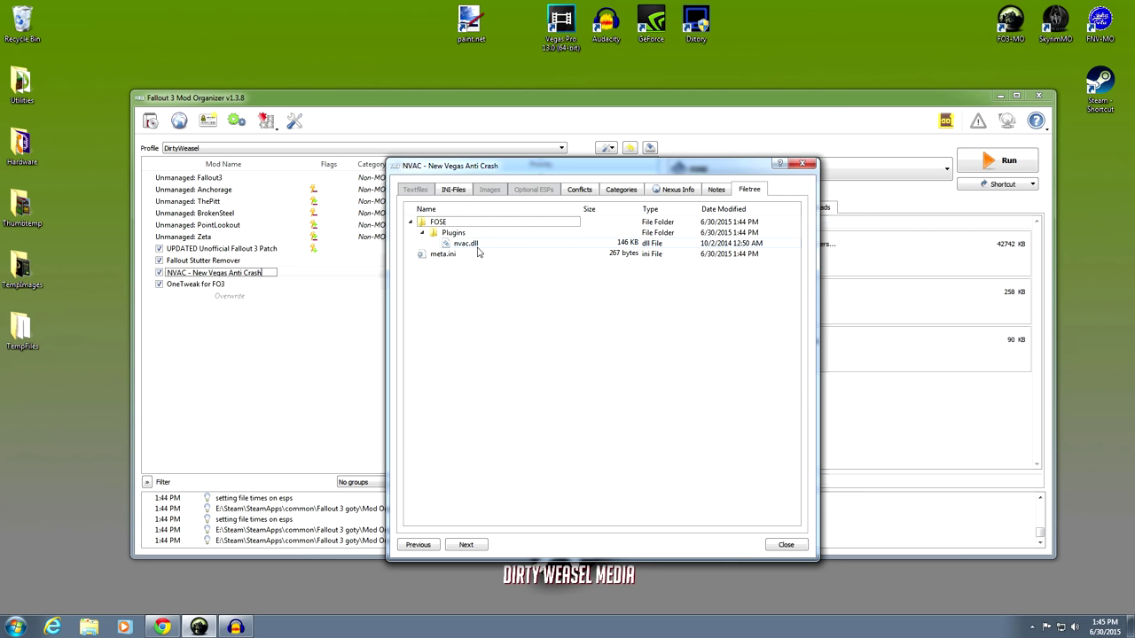
click(422, 233)
click(410, 223)
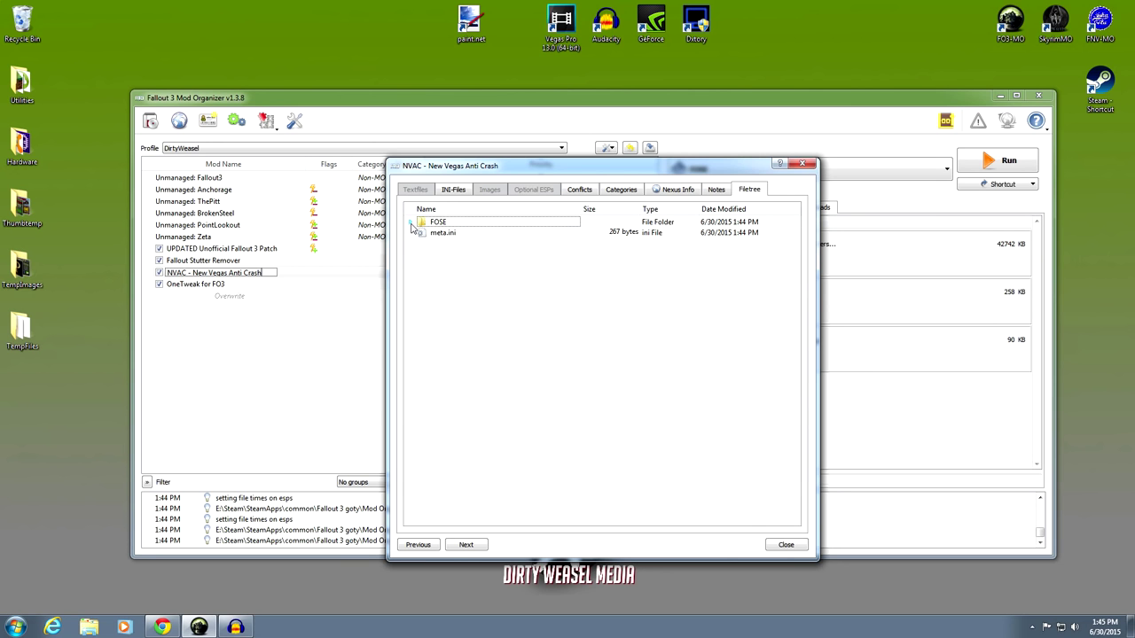
click(786, 544)
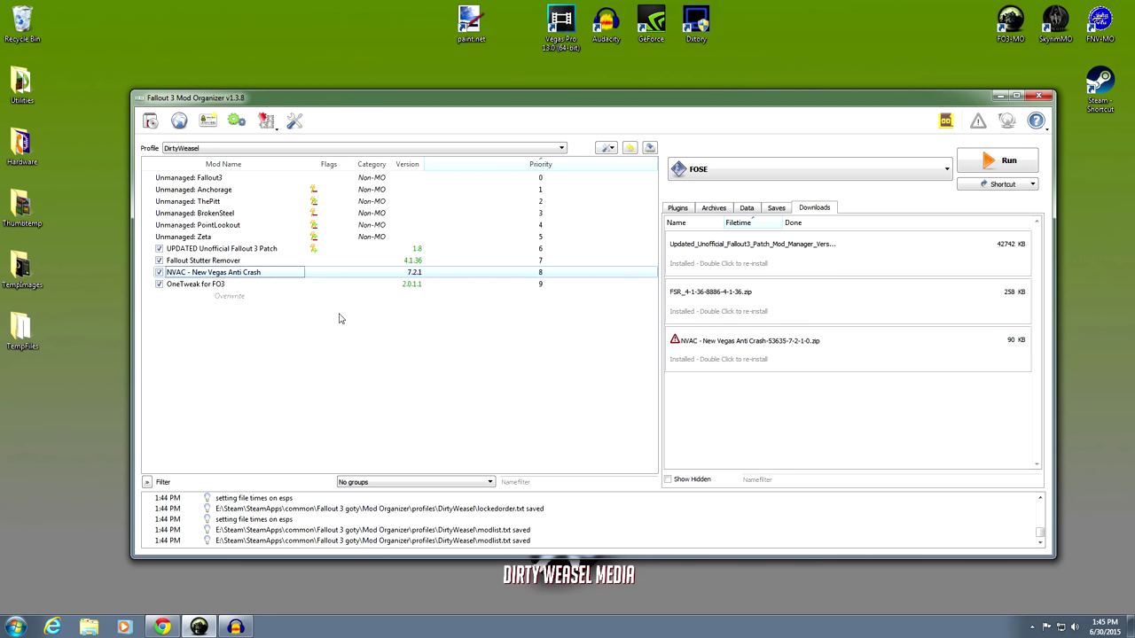
right_click(238, 277)
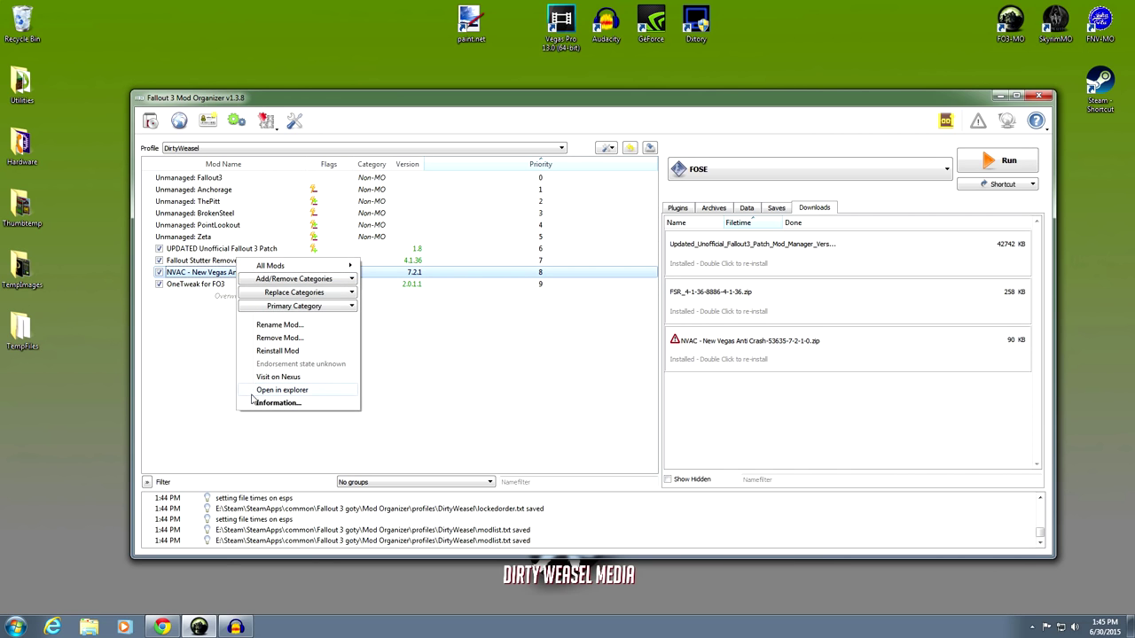
click(259, 326)
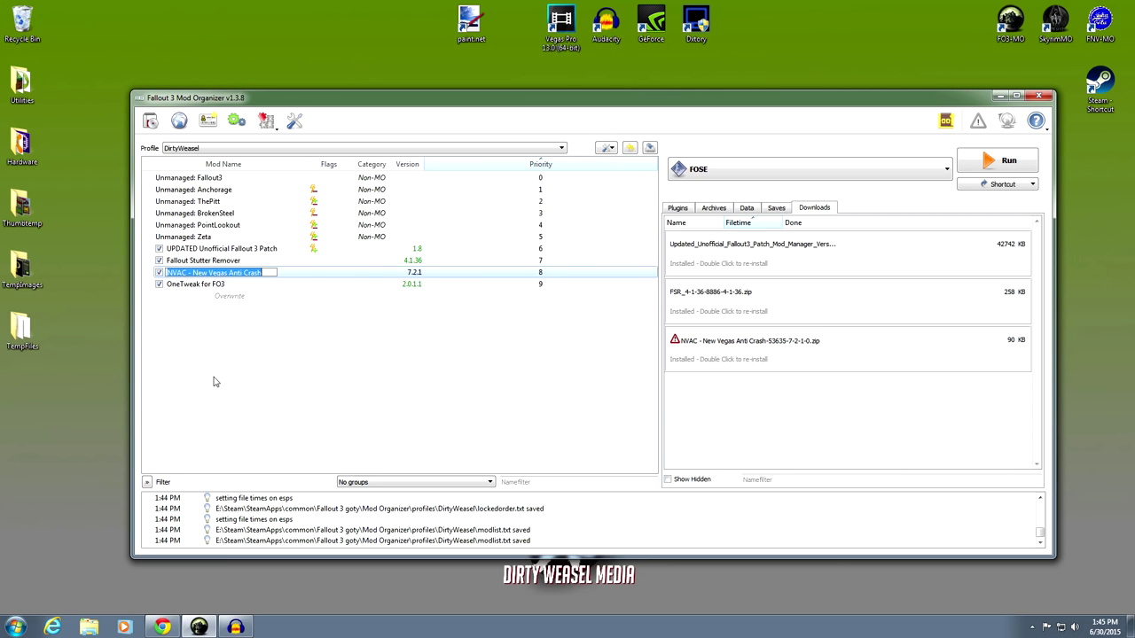
click(310, 274)
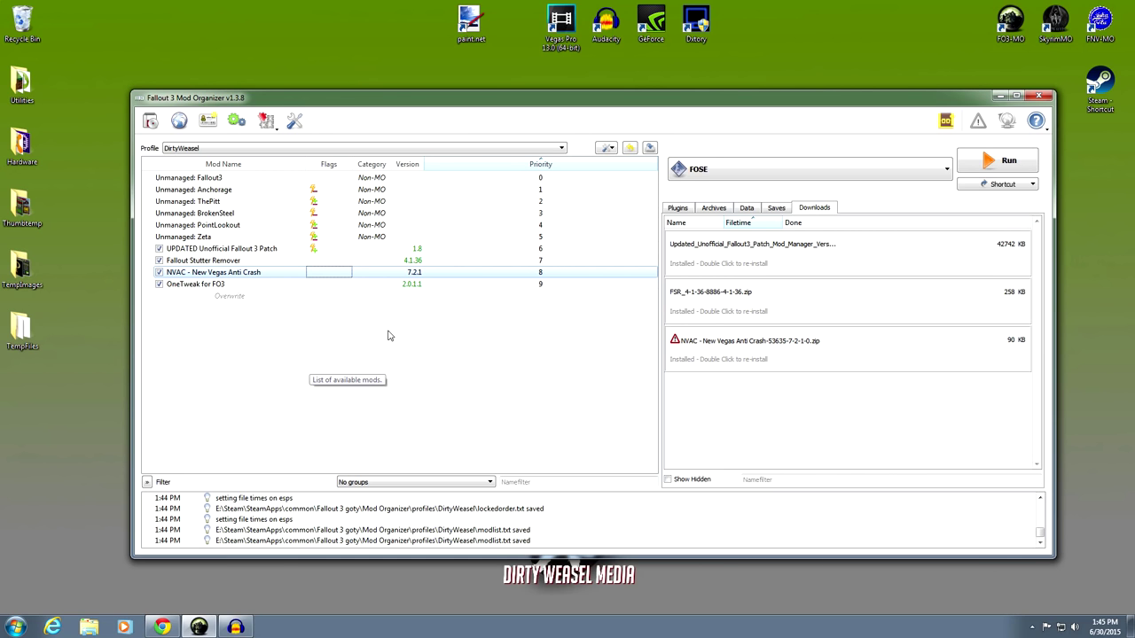
Step: Launch Fallout 3 through FOSE from Mod Organizer
click(989, 157)
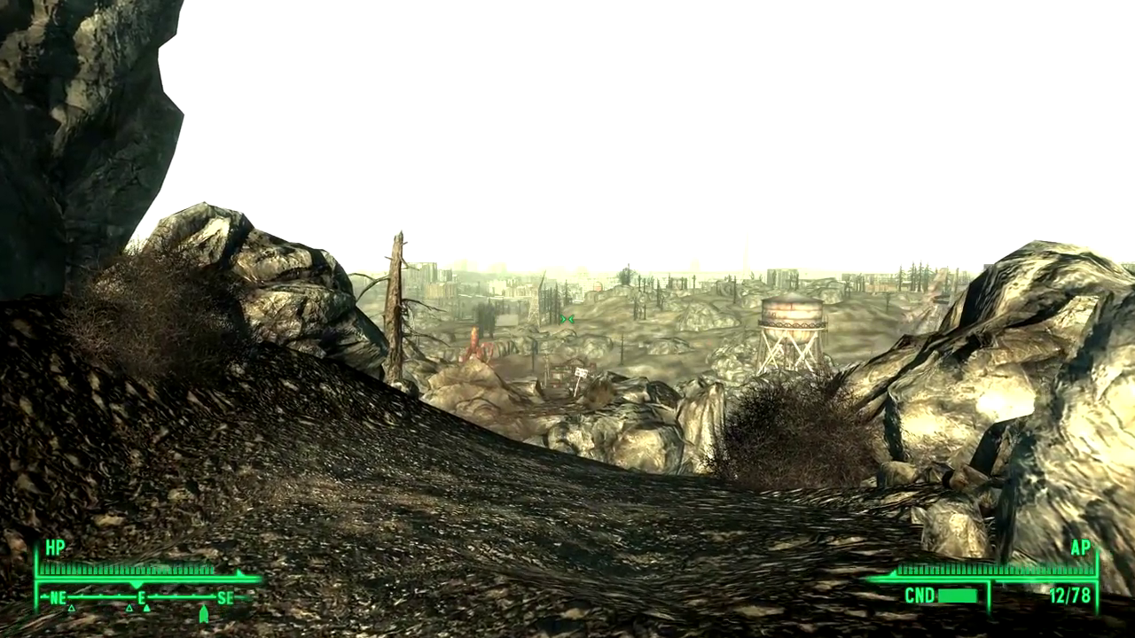
key(w)
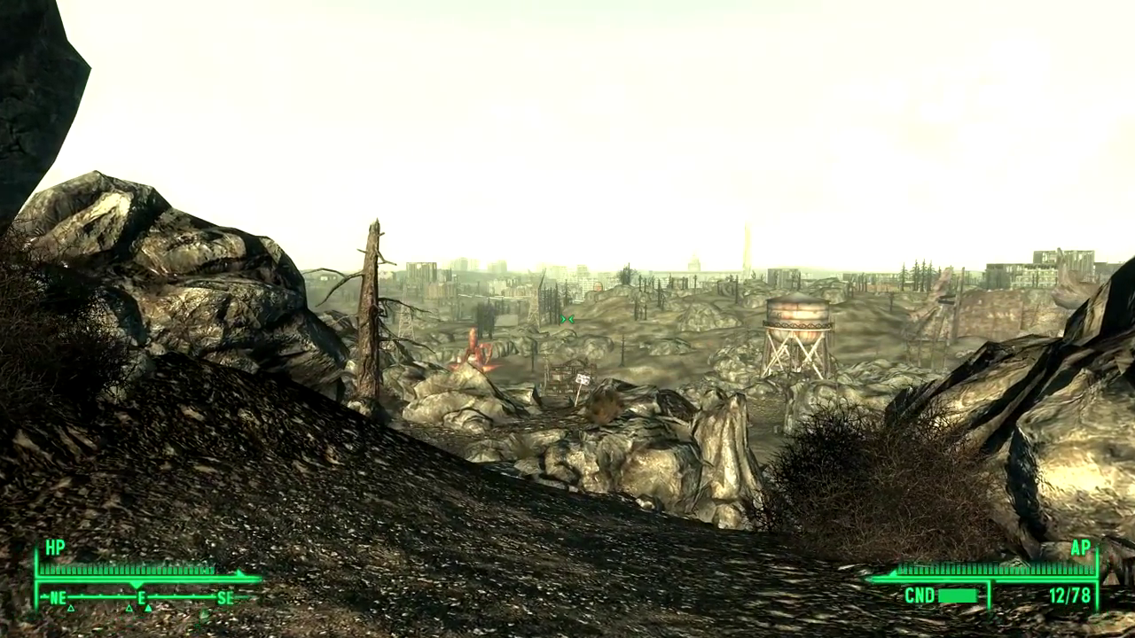
key(w)
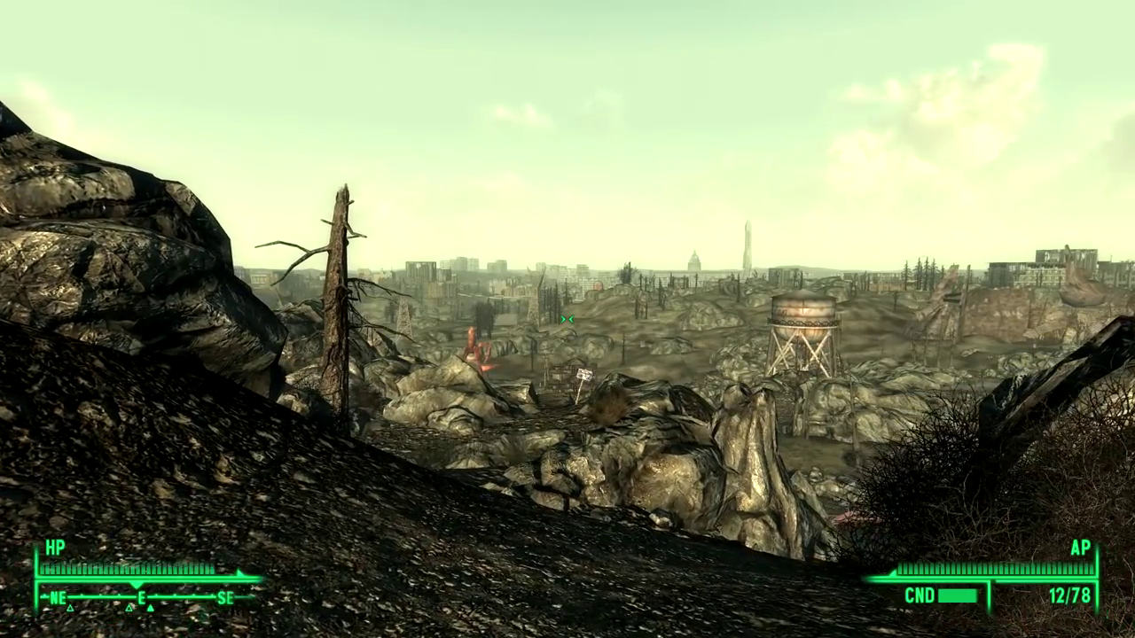
key(w)
key(w)
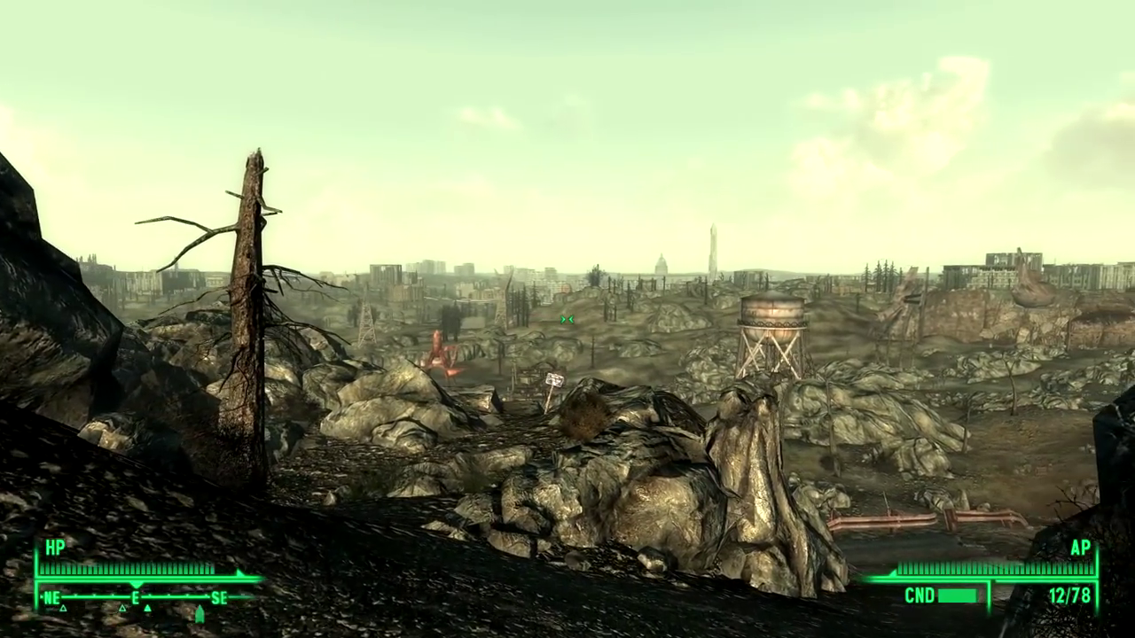
key(w)
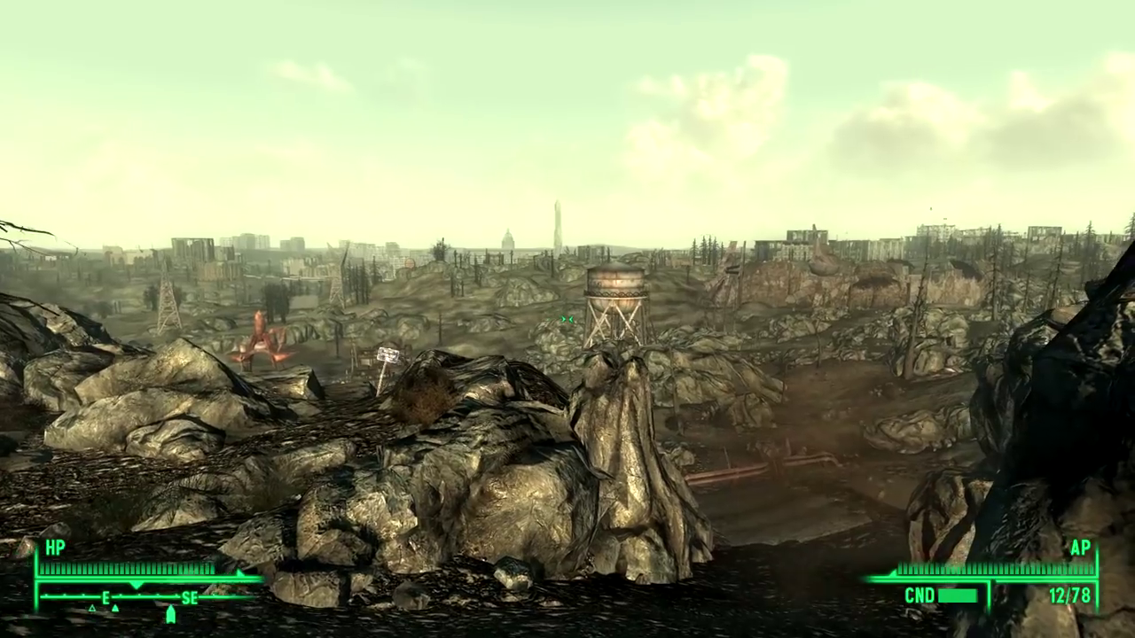
key(w)
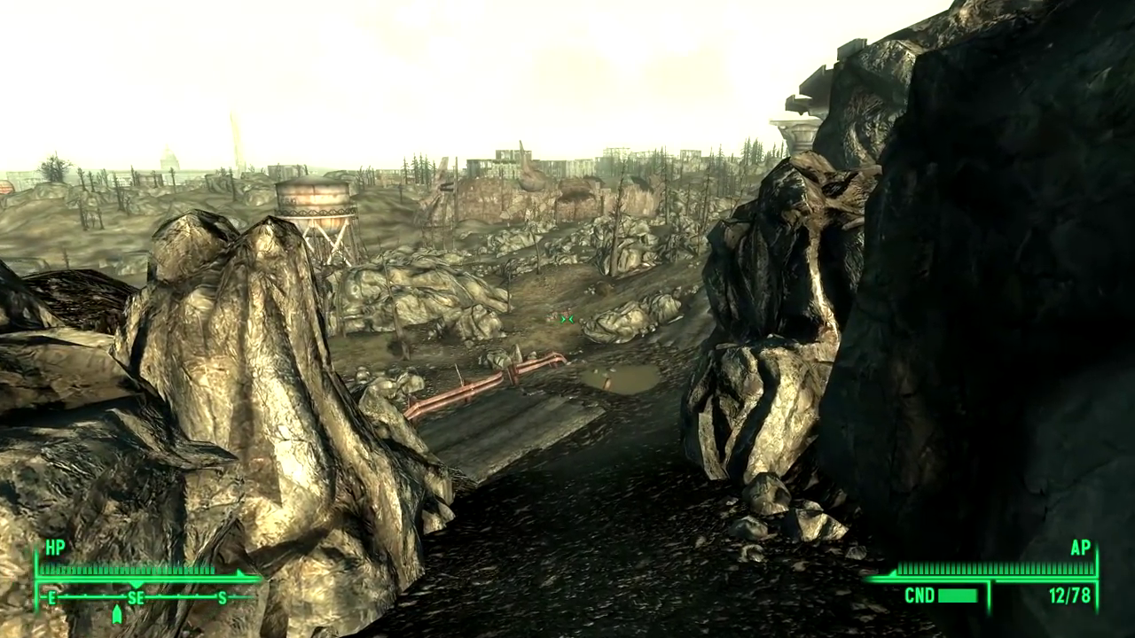
key(w)
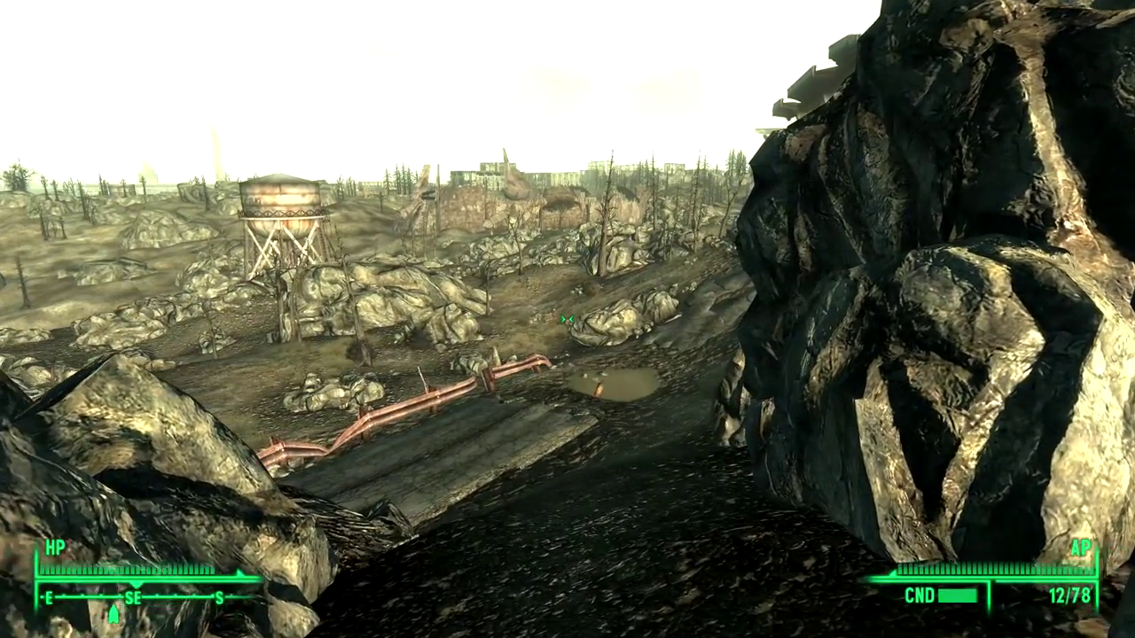
key(w)
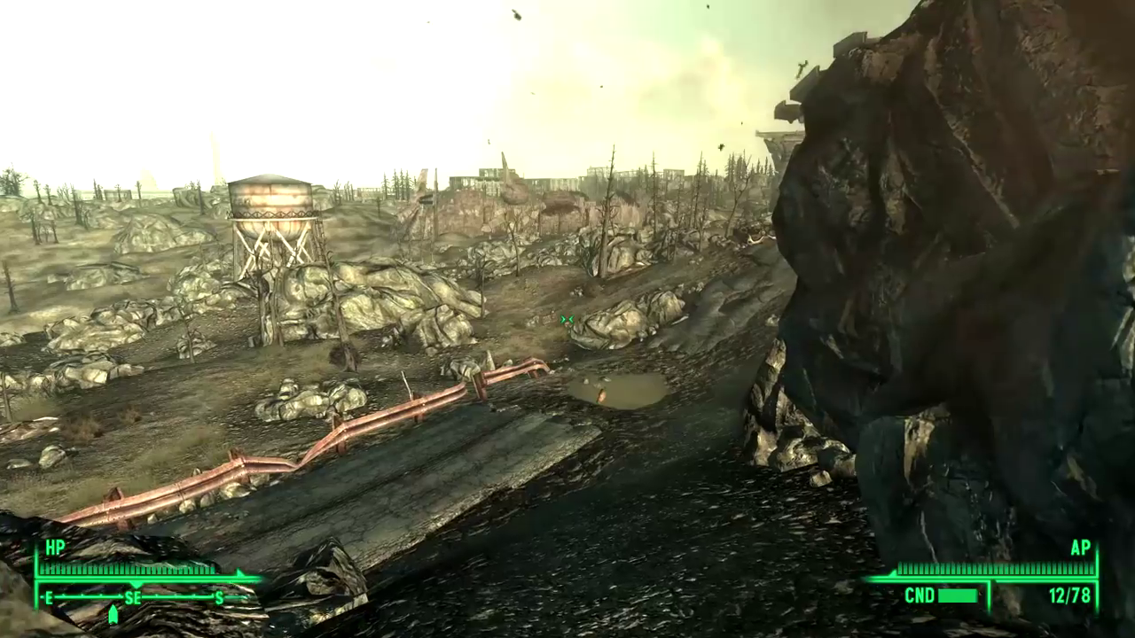